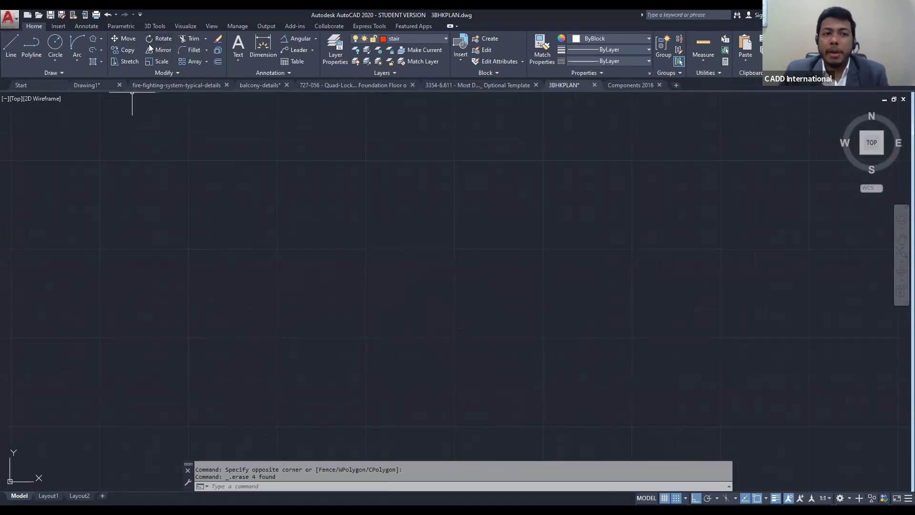
left_click(207, 50)
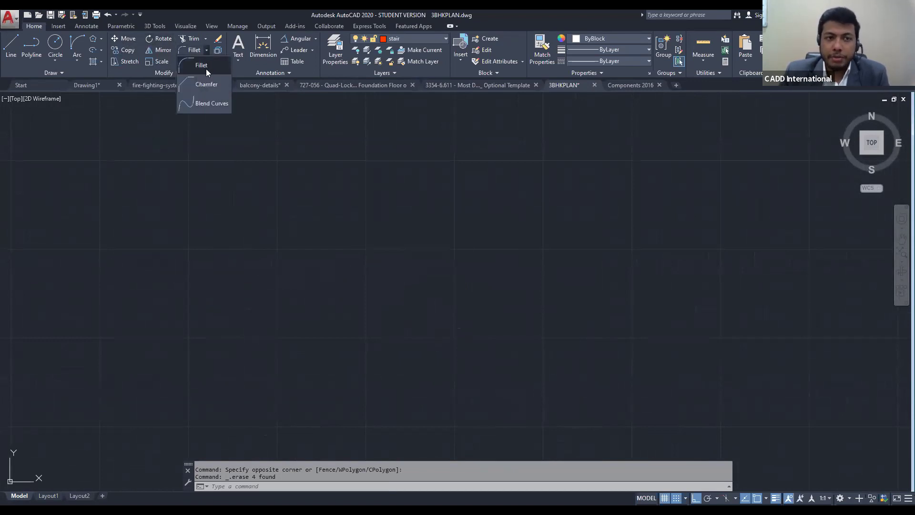
left_click(240, 63)
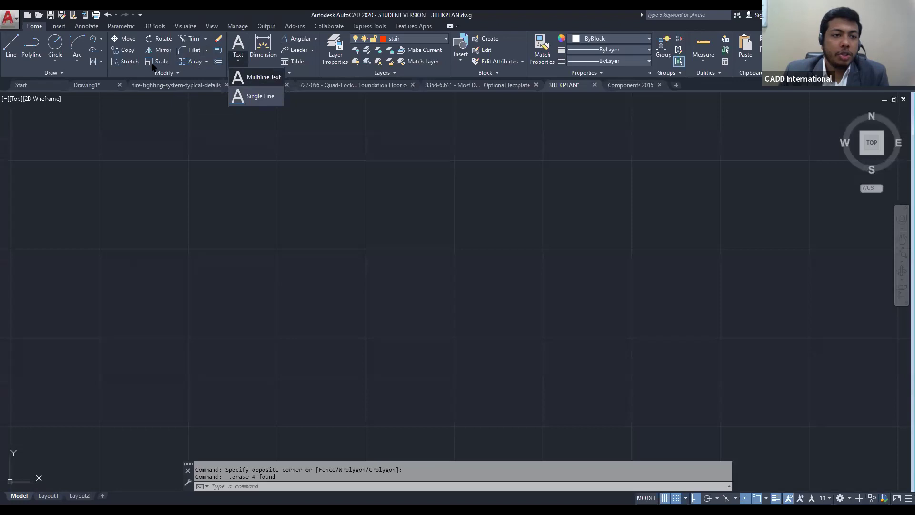
left_click(191, 72)
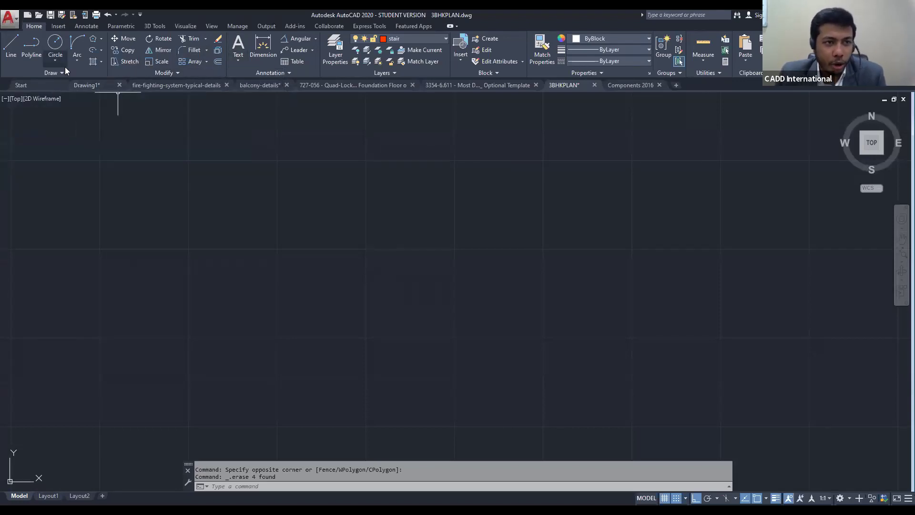
left_click(101, 49)
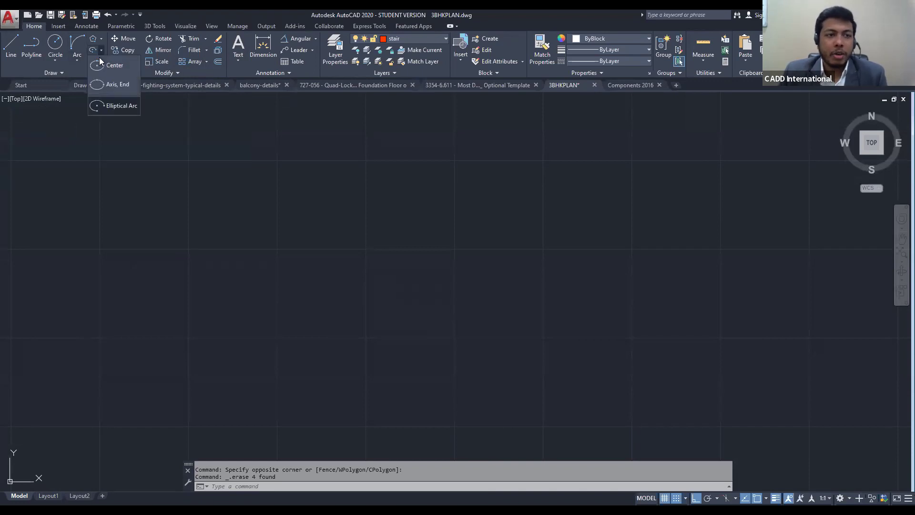
left_click(101, 61)
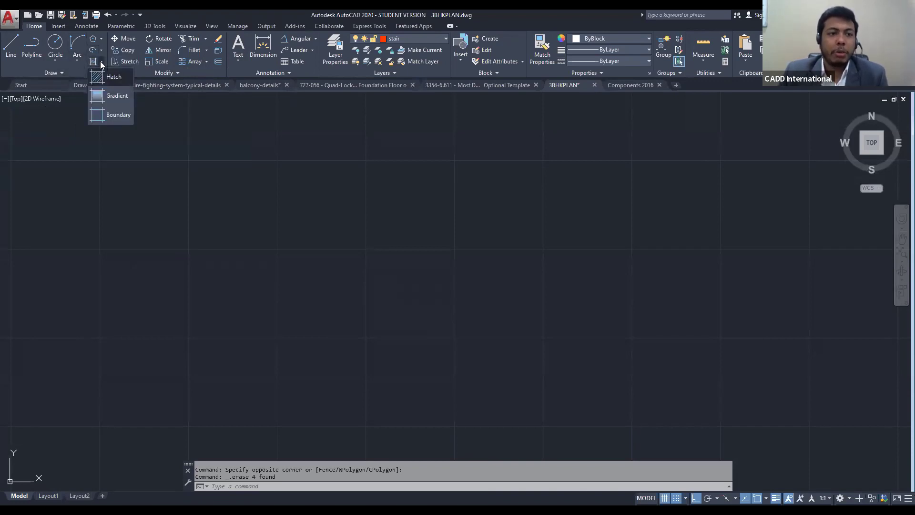
left_click(67, 74)
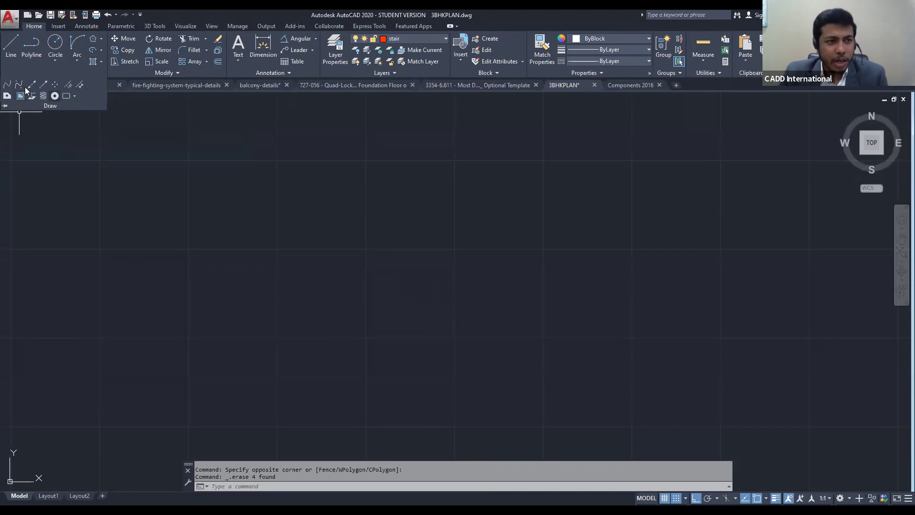
key("Escape")
key("Escape")
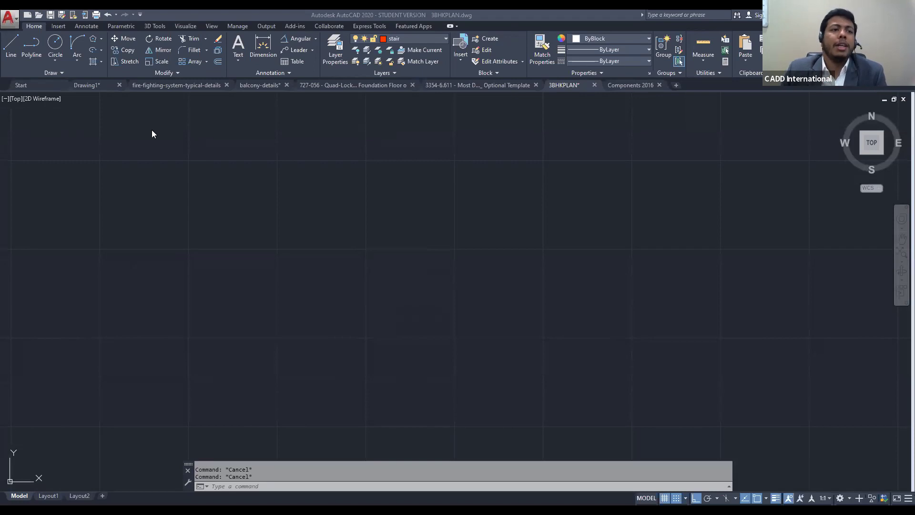
left_click(104, 51)
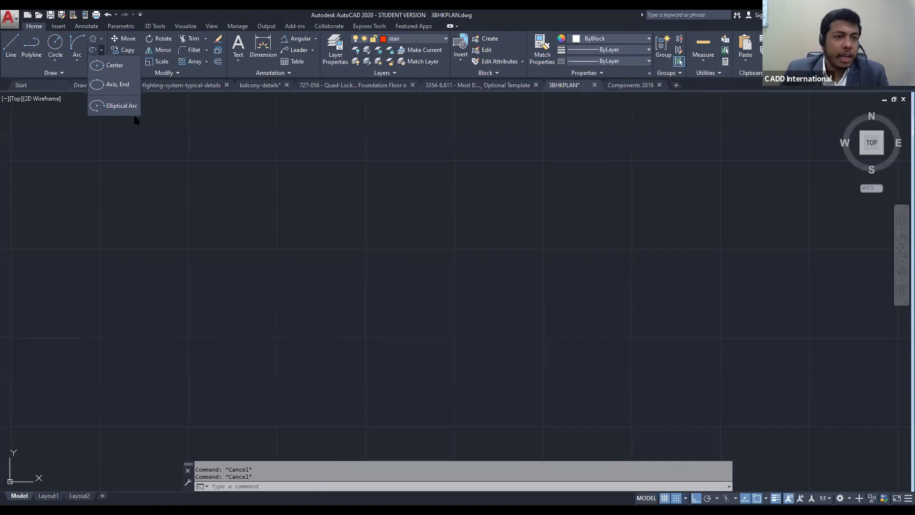
left_click(78, 71)
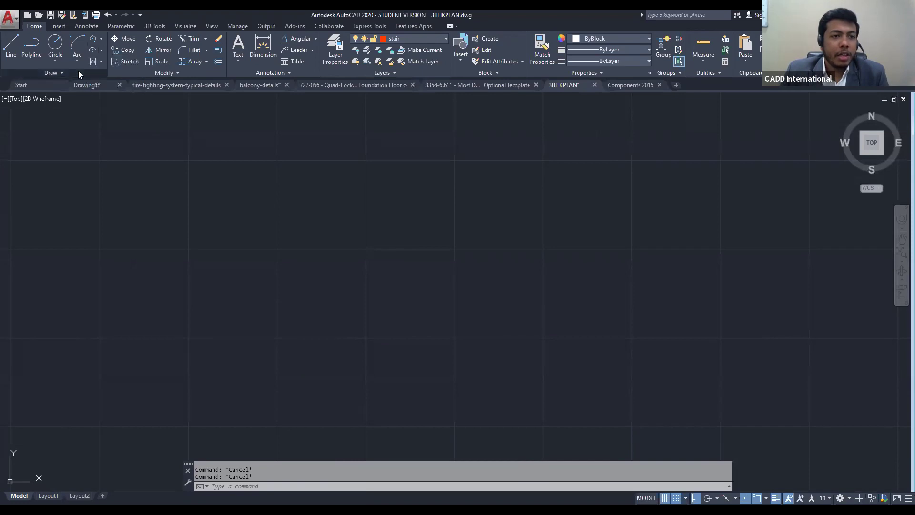
left_click(103, 50)
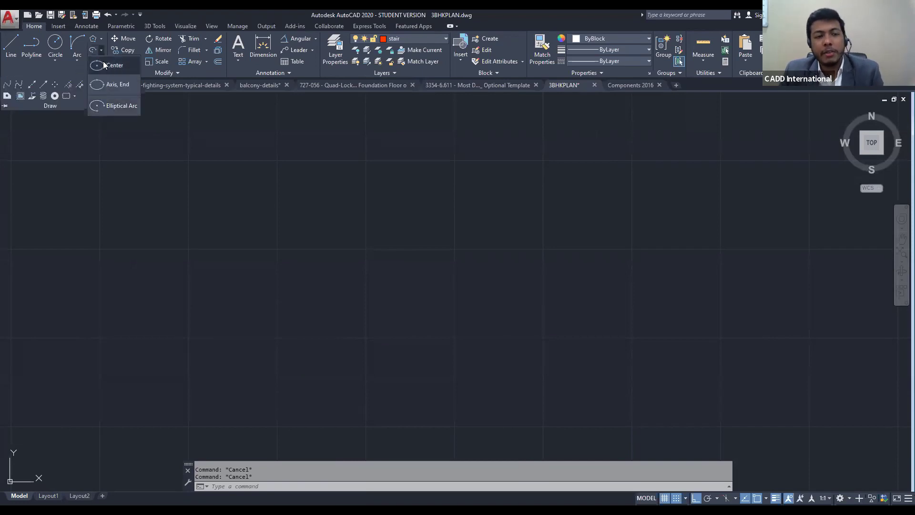
left_click(101, 53)
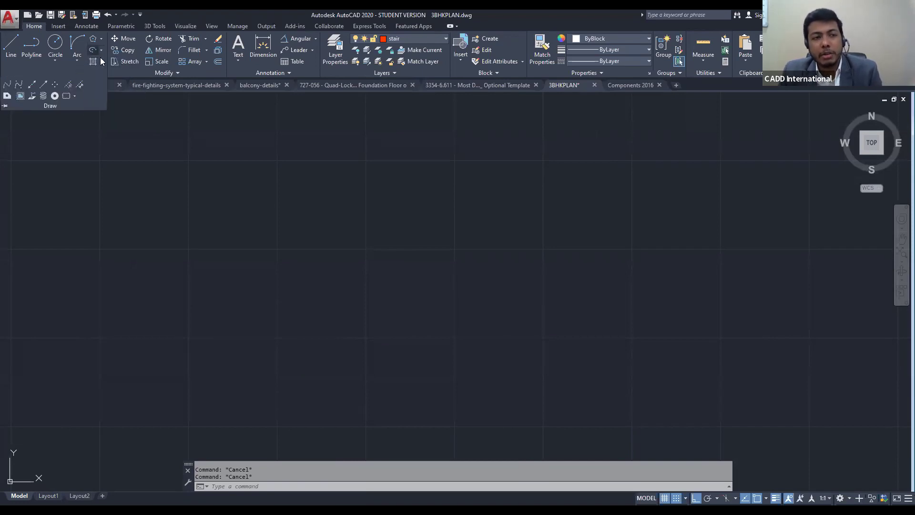
left_click(289, 177)
key("Escape")
type("EL")
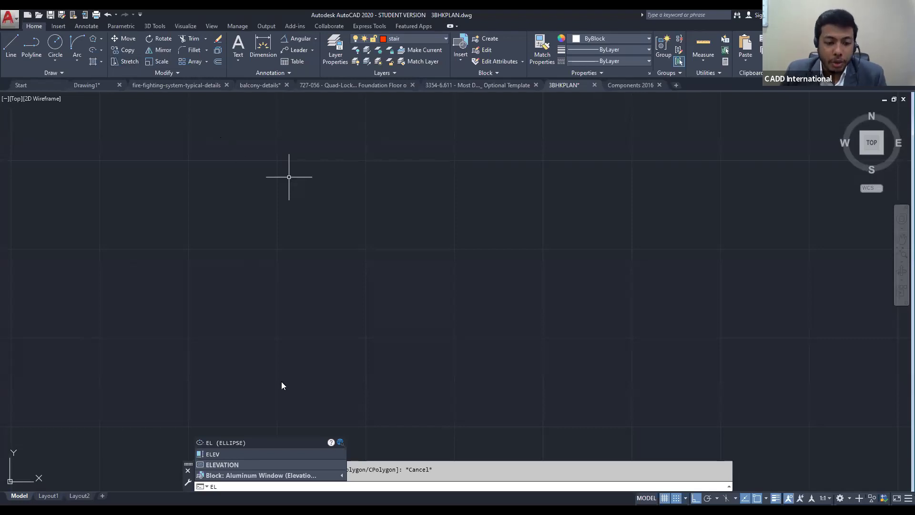
left_click(101, 50)
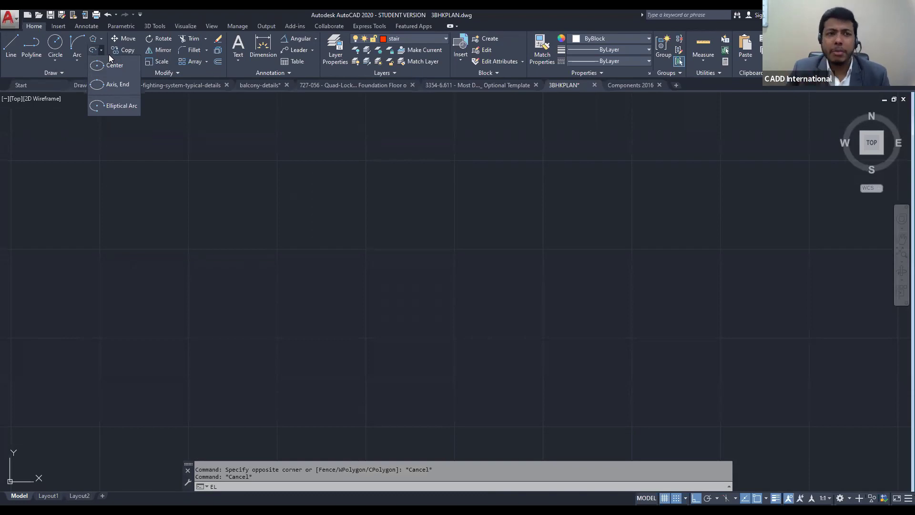
key("Escape")
key("Escape")
key("Escape")
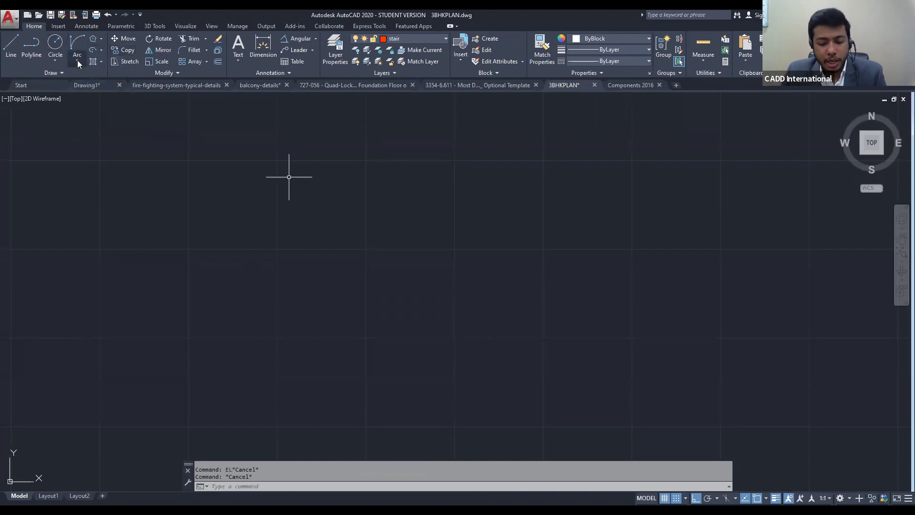
Draw an ellipse with the Center method in the empty drawing area, using a vertical half-axis of 150 and other half-axis of 70
type("EL")
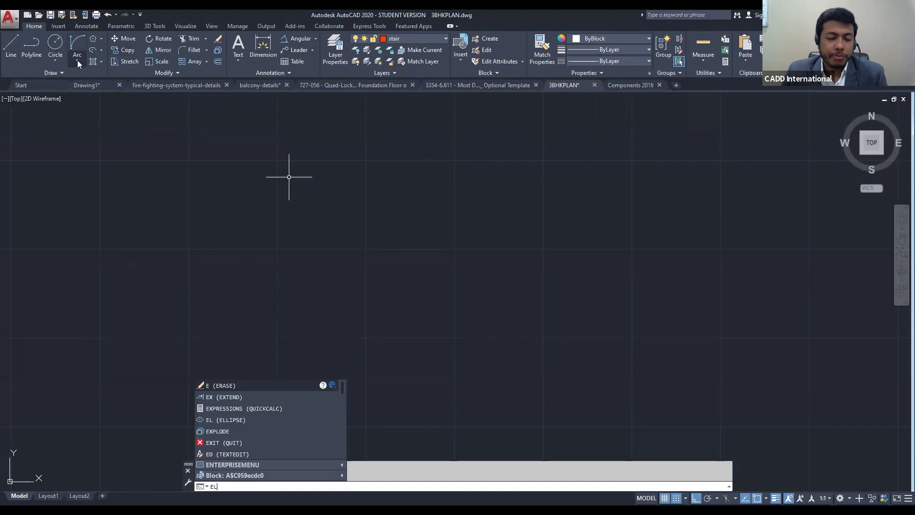
key("Return")
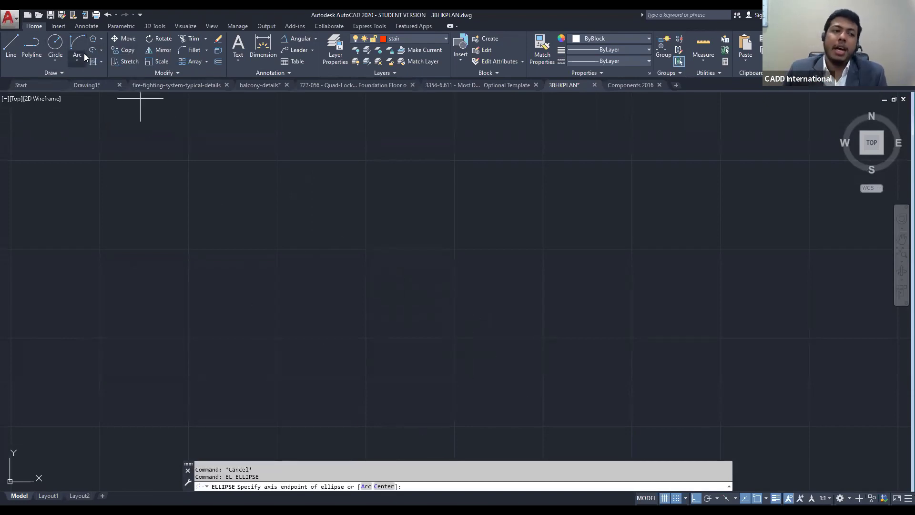
left_click(102, 50)
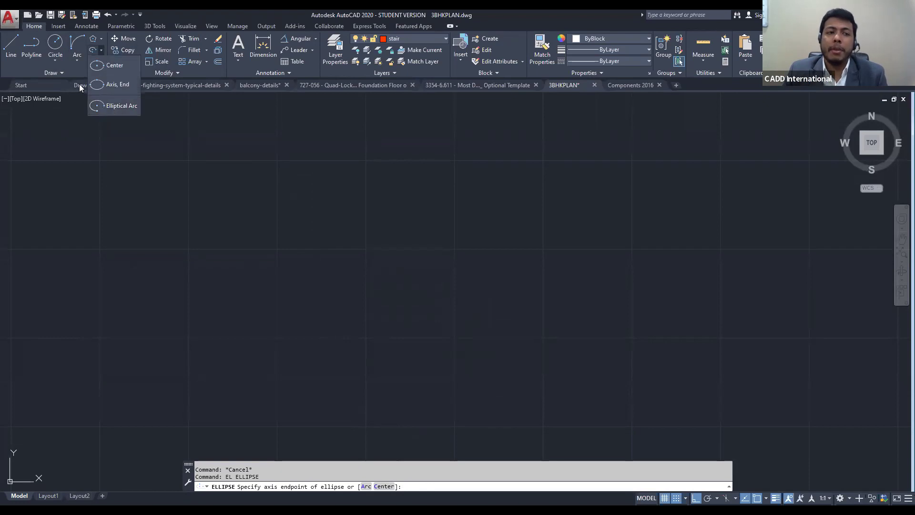
left_click(107, 70)
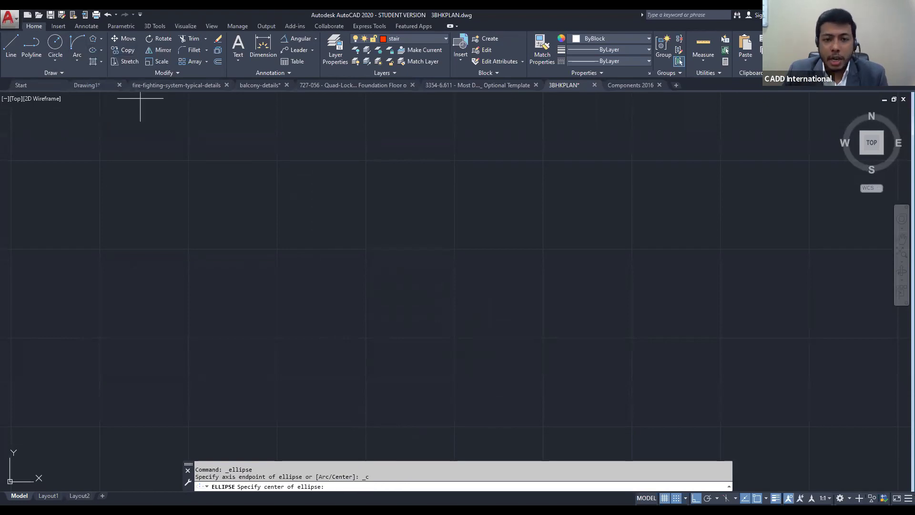
left_click(435, 257)
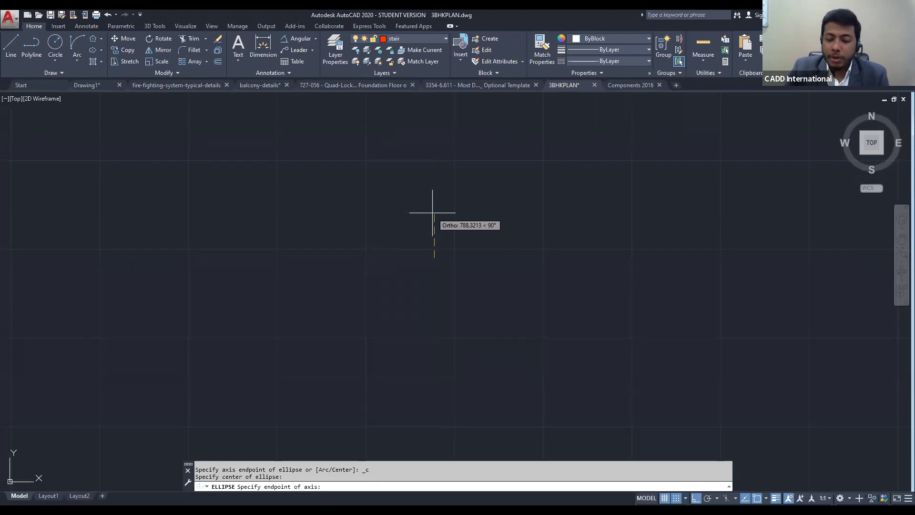
key("Return")
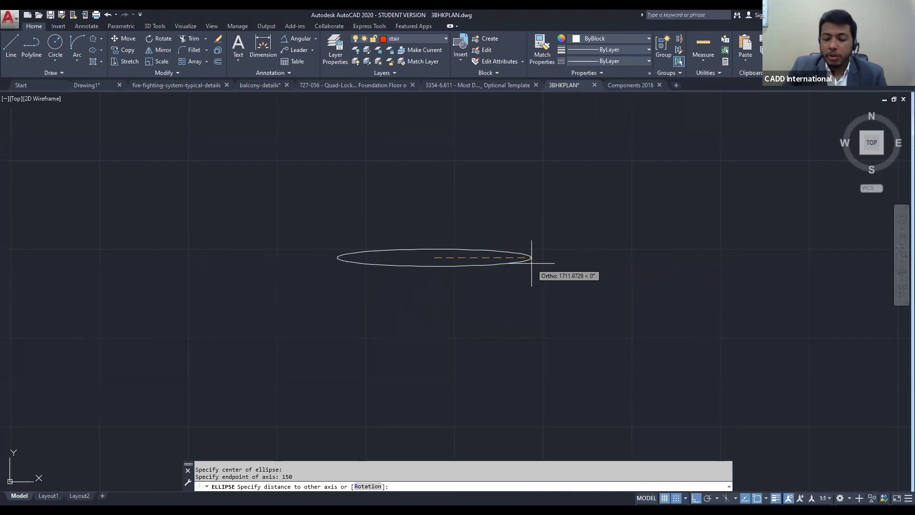
key("Return")
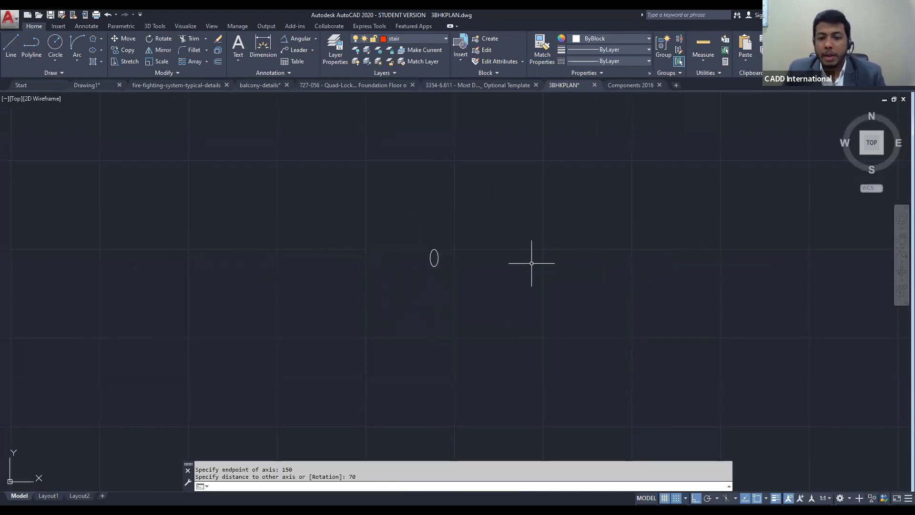
scroll(482, 275, "up", 5)
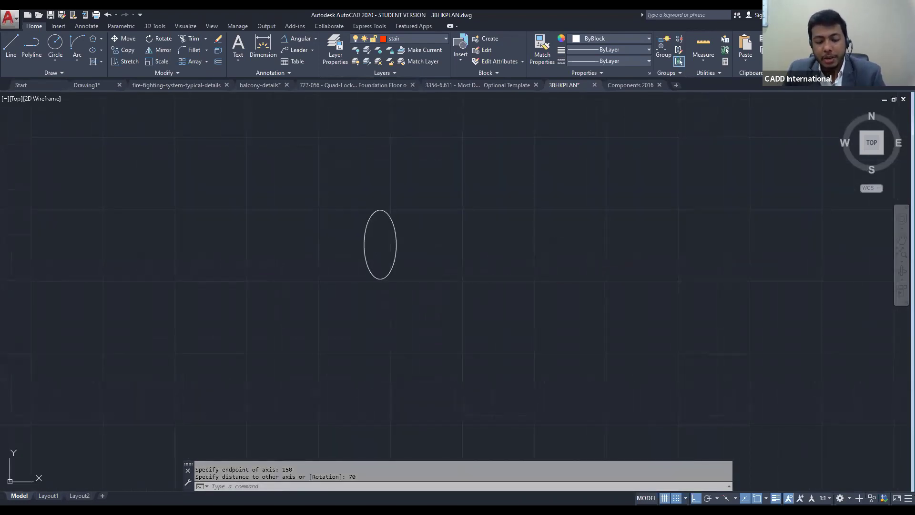
type("dim")
key("Return")
left_click(380, 279)
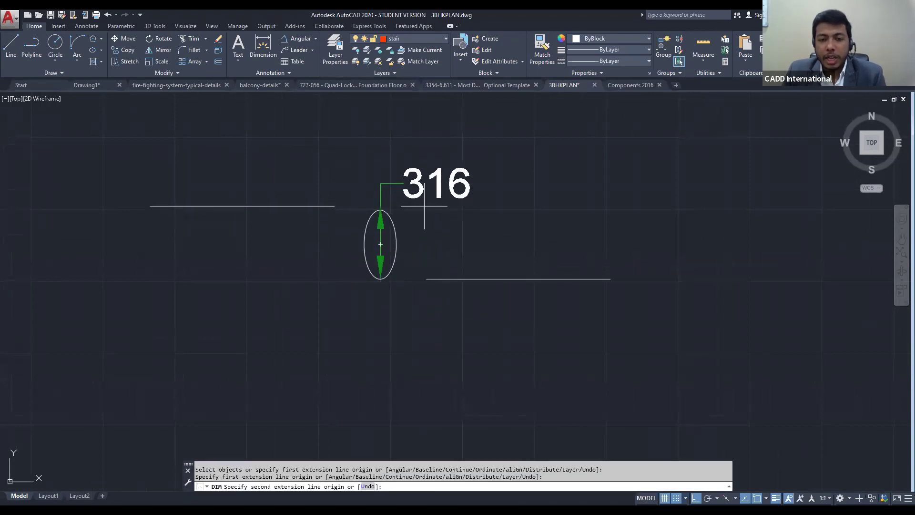
key("Escape")
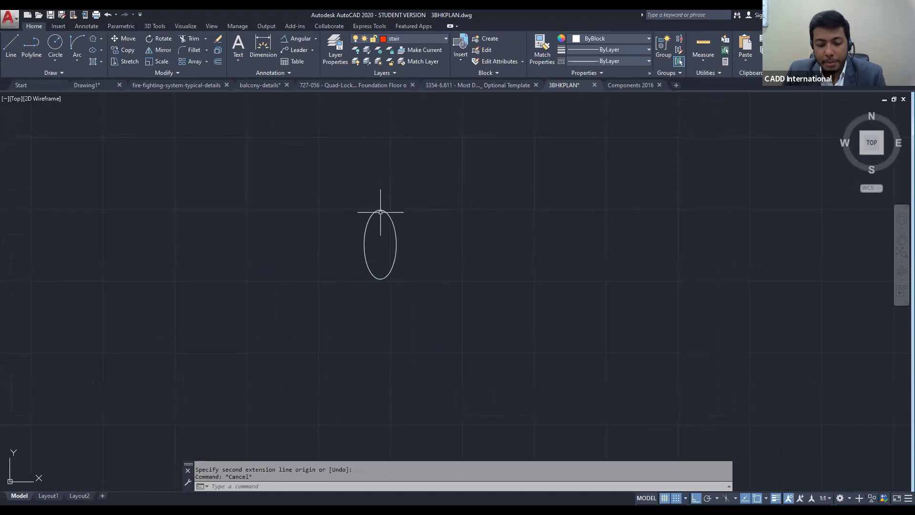
Dimension the ellipse's vertical half-axis from its center to its top quadrant, placing the dimension beside the ellipse's left side
type("dim")
key("Return")
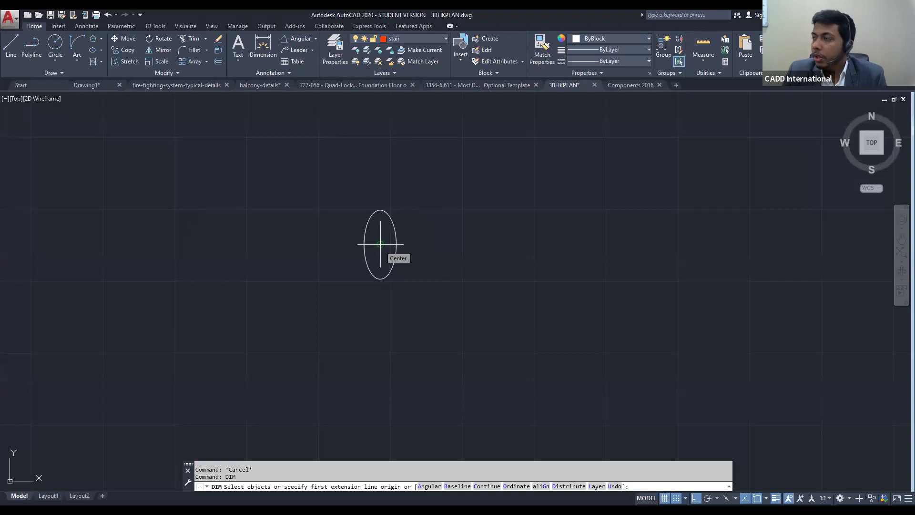
left_click(380, 245)
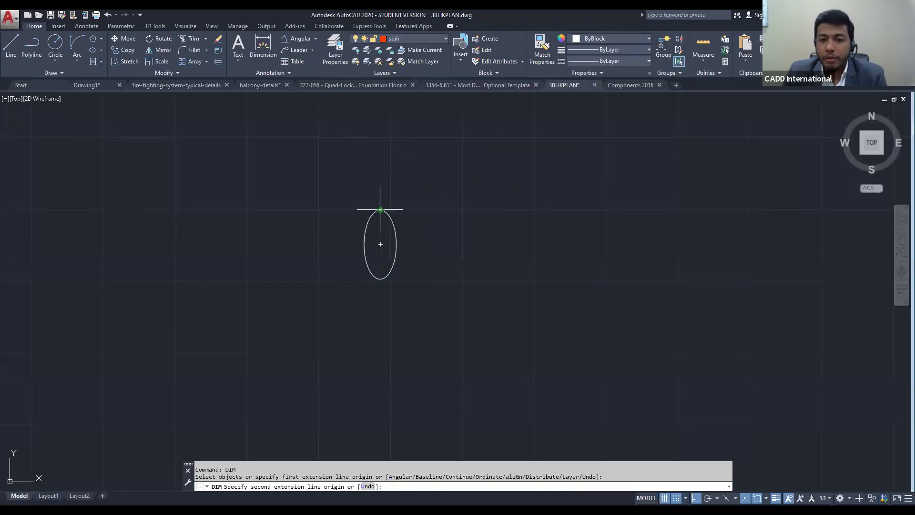
left_click(380, 211)
left_click(318, 275)
middle_click_drag(349, 279, 343, 279)
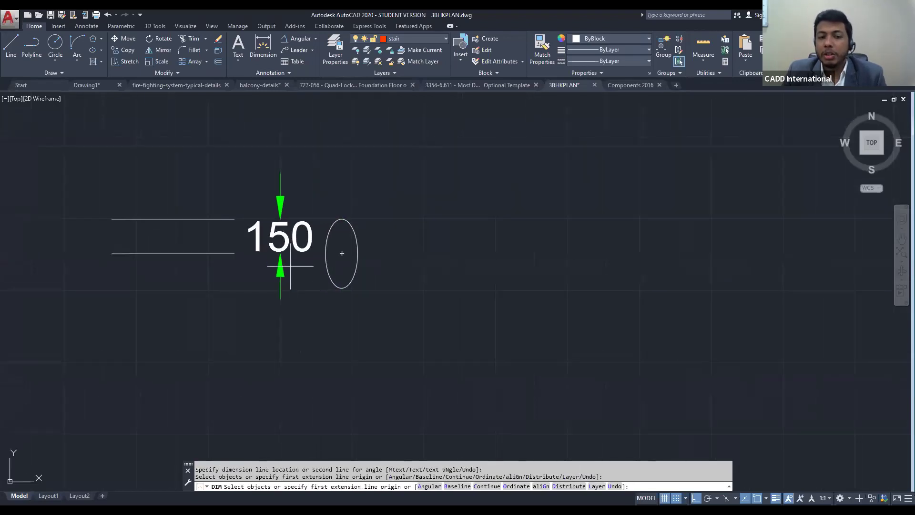
Delete the vertical half-axis dimension beside the ellipse
scroll(297, 259, "up", 5)
key("Escape")
scroll(302, 261, "down", 3)
left_click(274, 226)
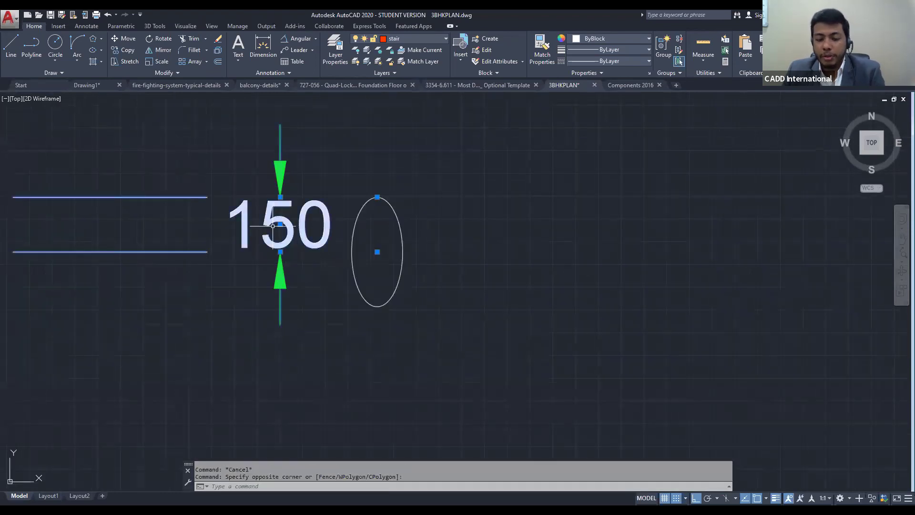
left_click(271, 226)
key("Delete")
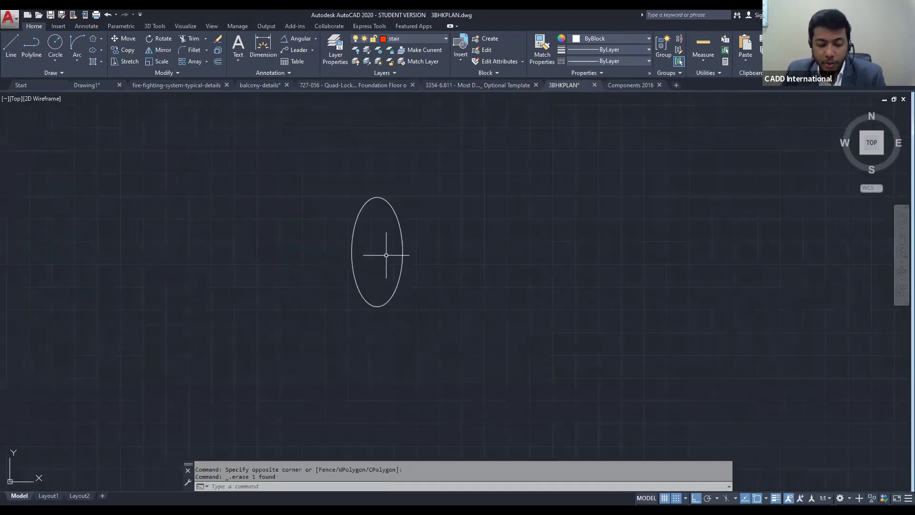
Measure the distance from the ellipse's center to its right quadrant
type("di")
key("Return")
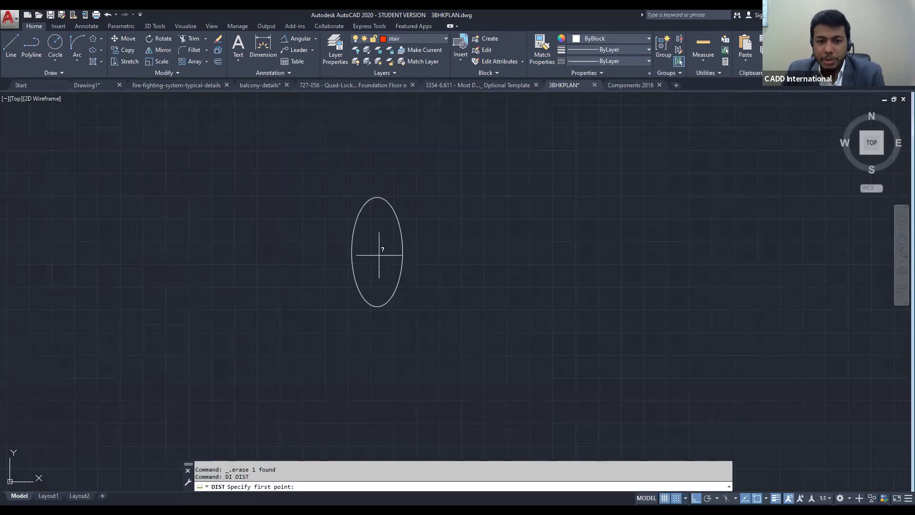
left_click(378, 252)
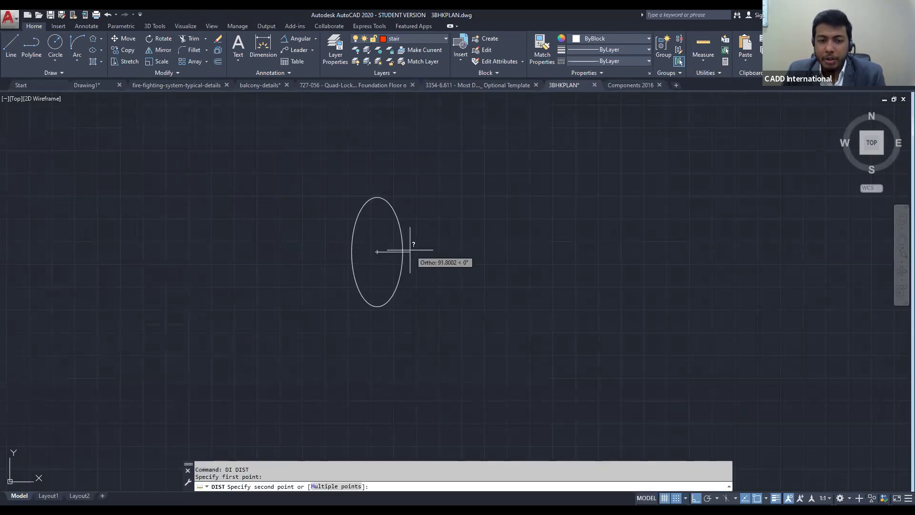
left_click(403, 252)
left_click(235, 476)
key("Escape")
left_click(443, 317)
key("Escape")
scroll(388, 287, "down", 6)
key("Escape")
key("Escape")
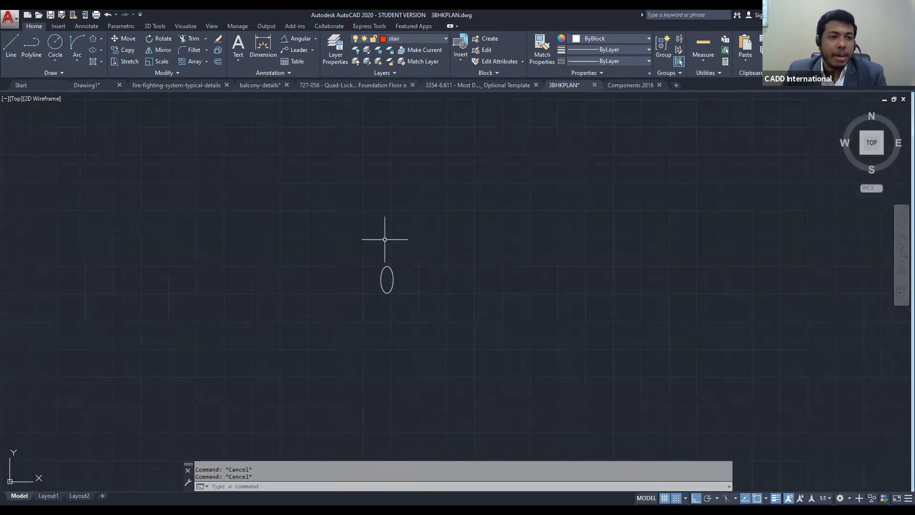
Draw an ellipse with the Axis, End method beside the existing one, using a vertical axis of 200 and other half-axis of 150
left_click(101, 50)
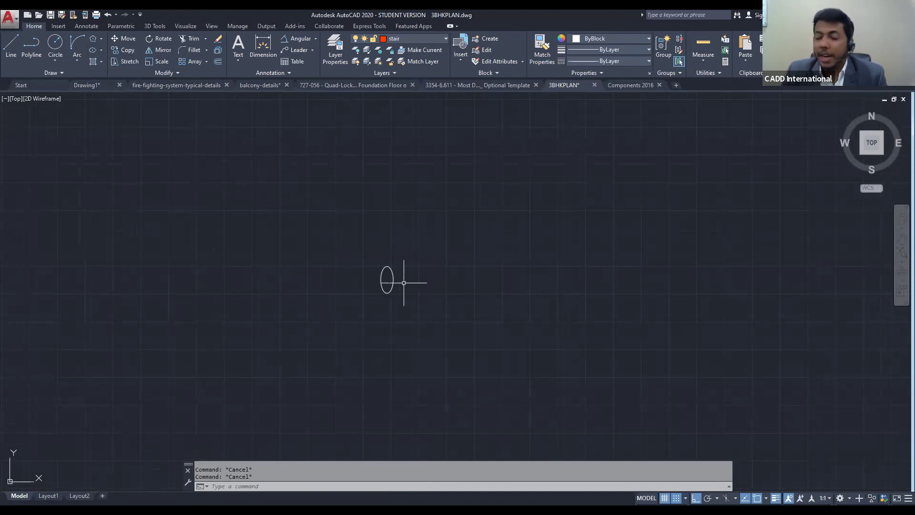
scroll(379, 283, "up", 5)
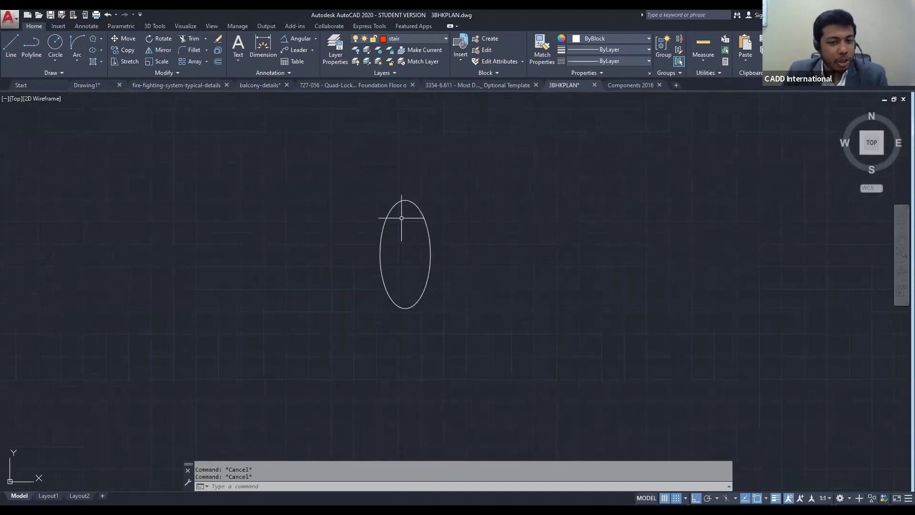
left_click(101, 50)
left_click(118, 83)
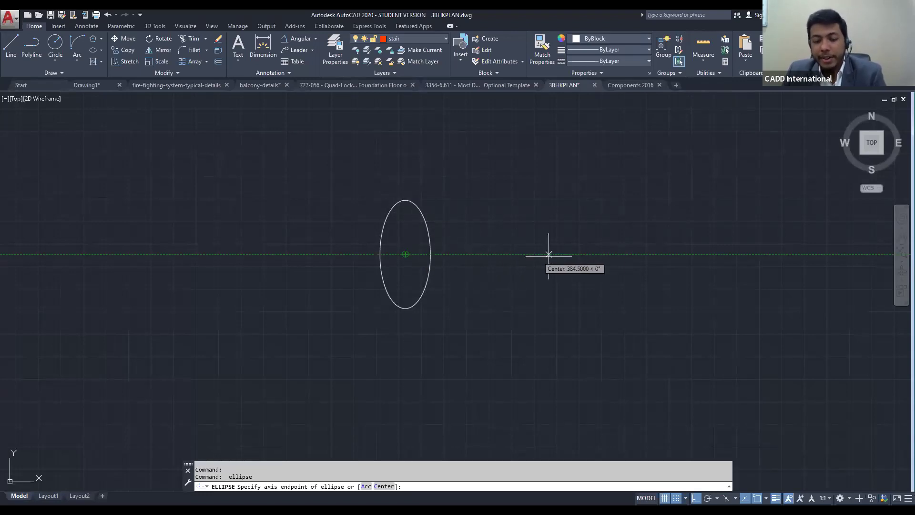
left_click(558, 330)
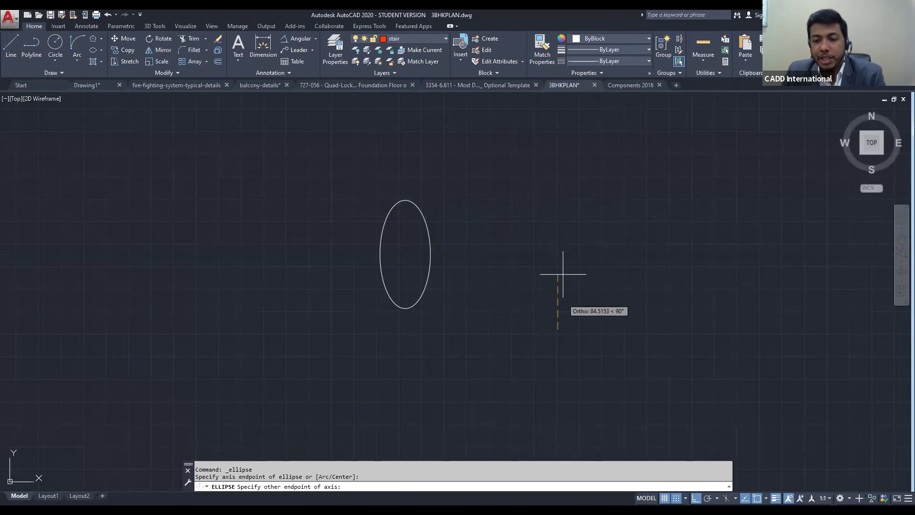
key("Return")
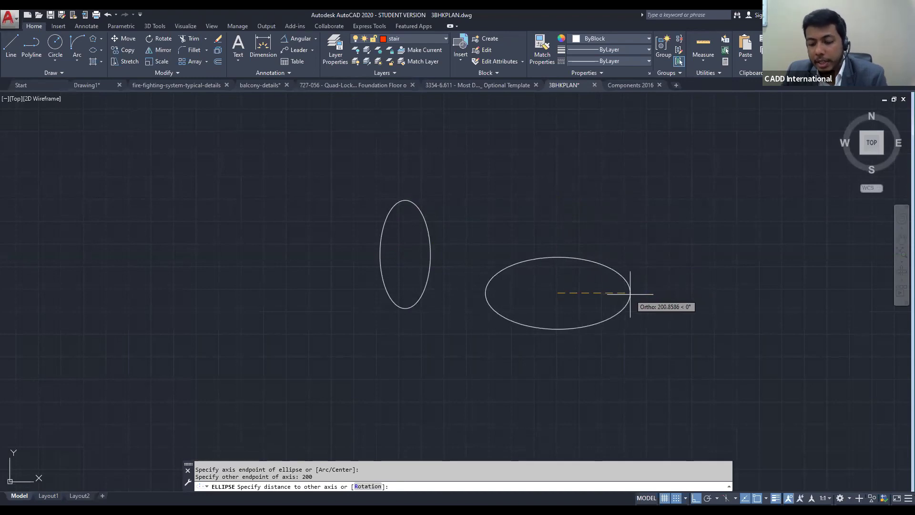
type("150")
key("Return")
type("3DFORBIT")
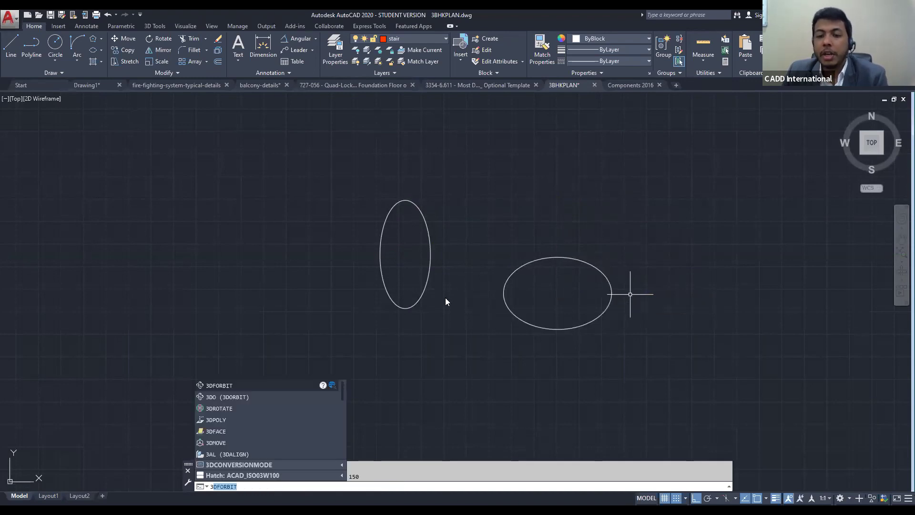
key("Escape")
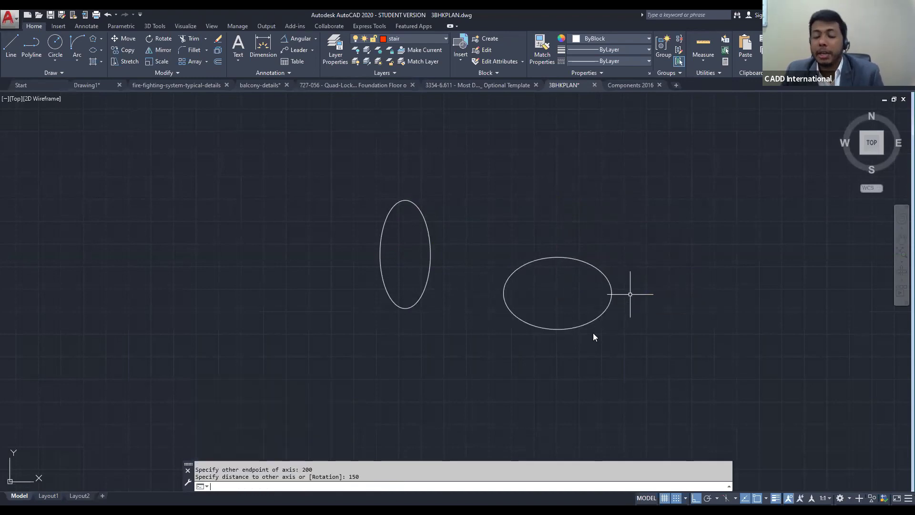
Highlight the wide ellipse and the narrow ellipse in turn to compare their axes, clearing each selection
left_click(565, 339)
left_click(509, 300)
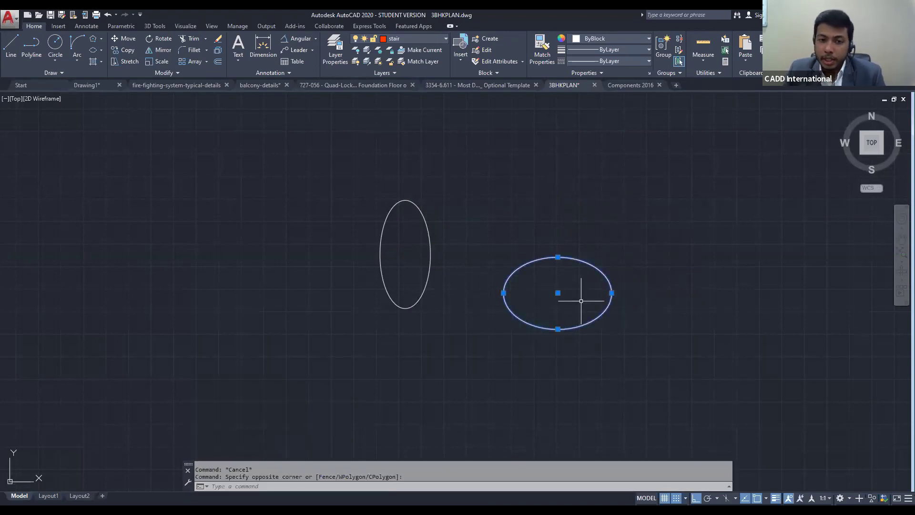
key("Escape")
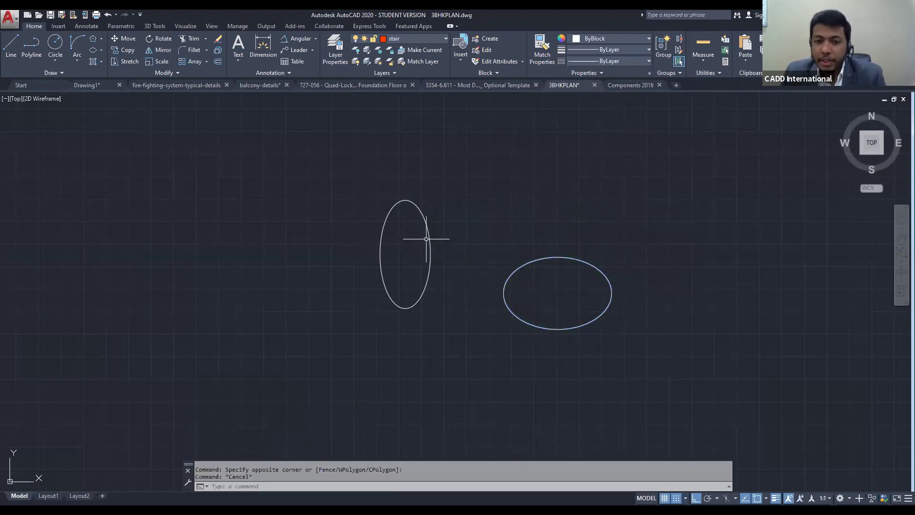
left_click(429, 241)
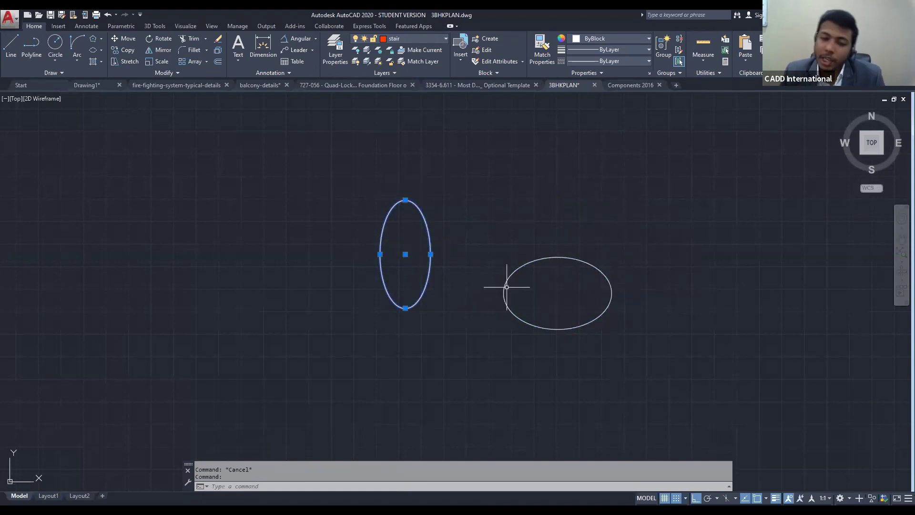
key("Escape")
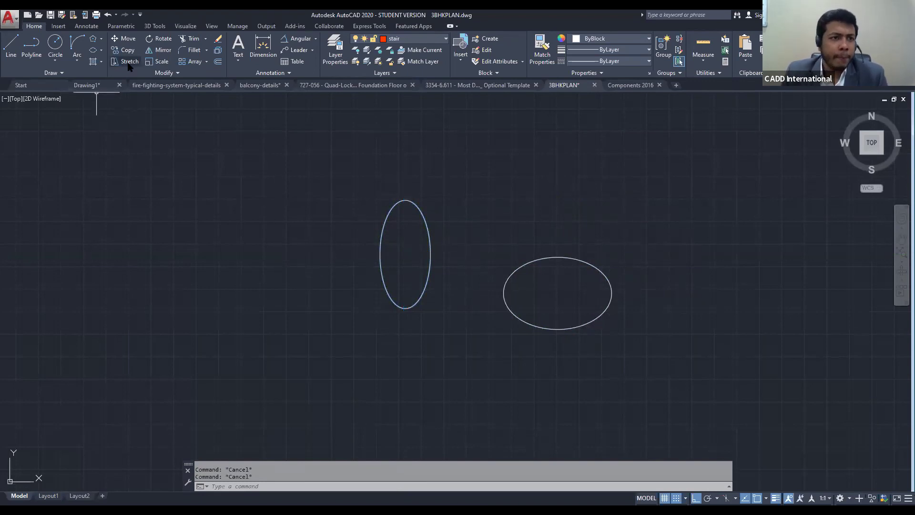
Draw a center-based elliptical arc beside the narrow ellipse, with vertical half-axis 100, other half-axis 50, from its right quadrant to end angle 90
left_click(102, 51)
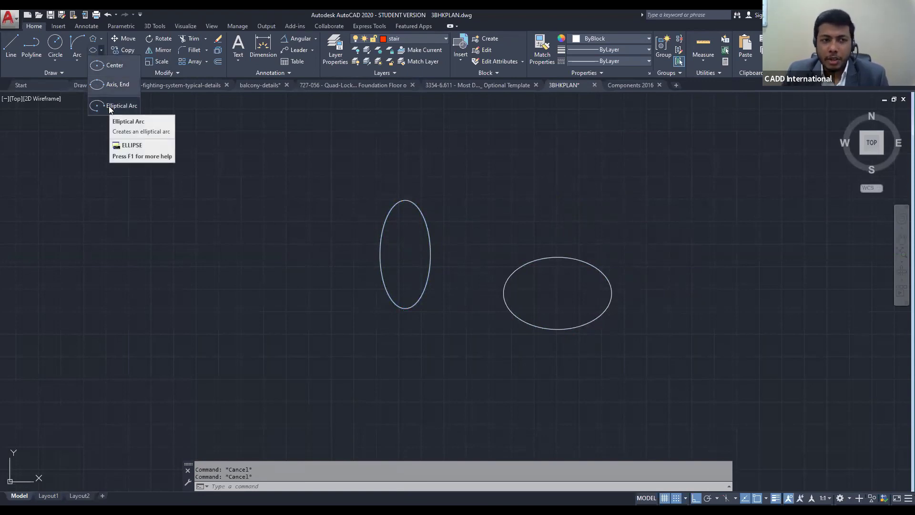
left_click(109, 106)
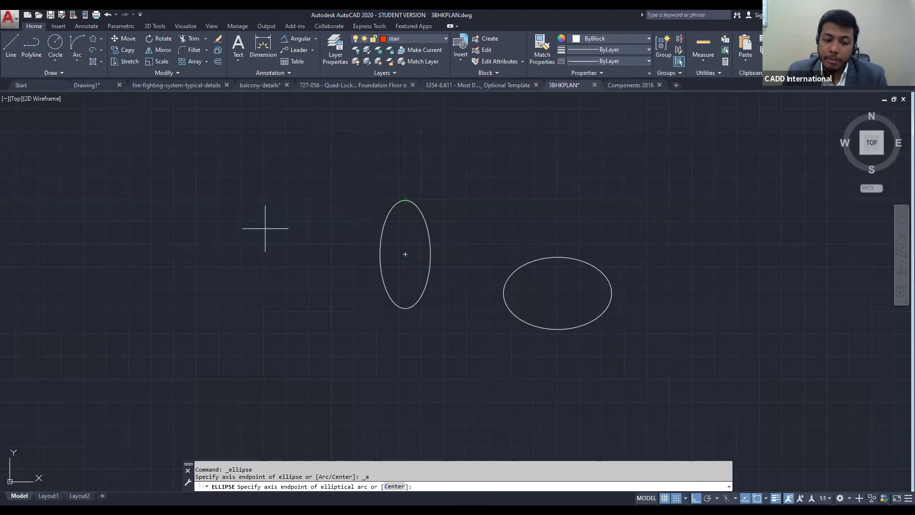
left_click(395, 486)
left_click(249, 300)
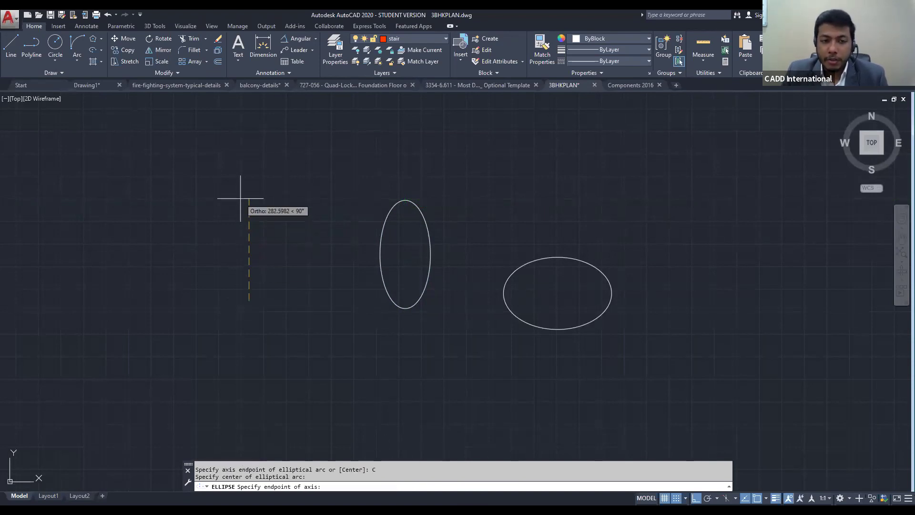
type("100")
key("Return")
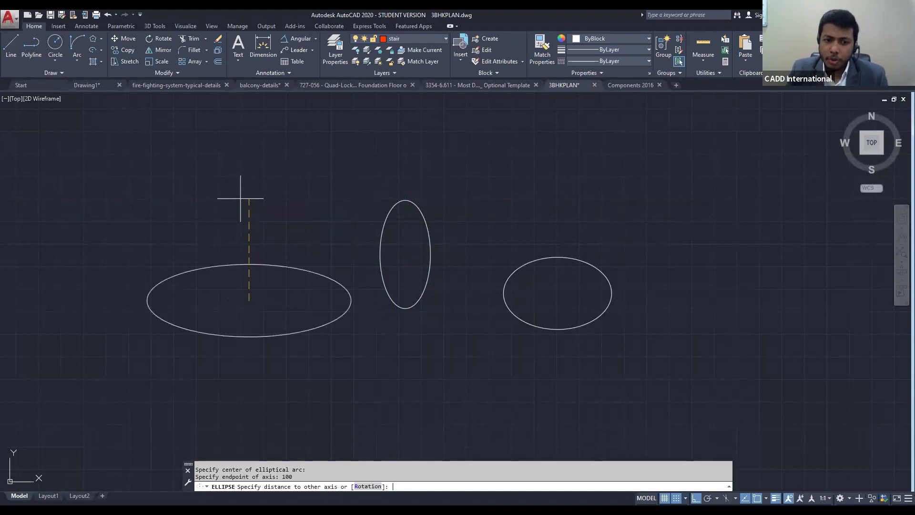
type("50")
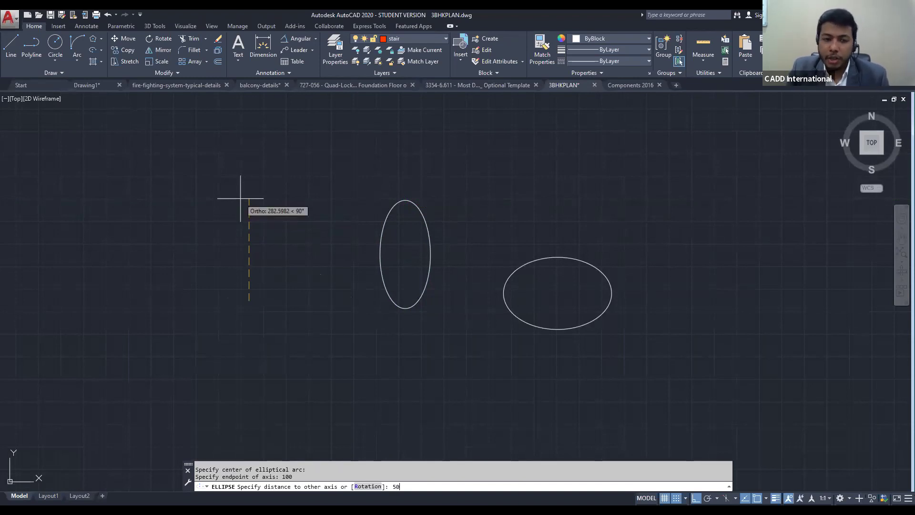
key("Return")
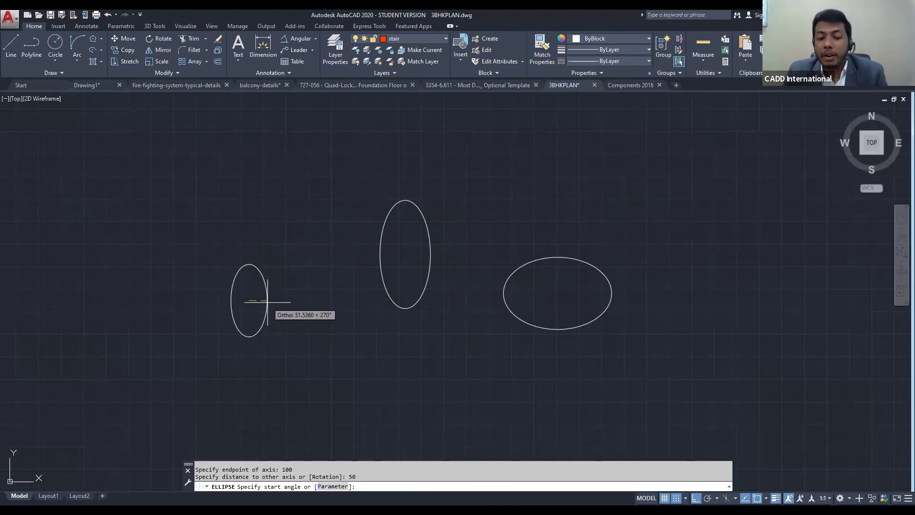
left_click(294, 301)
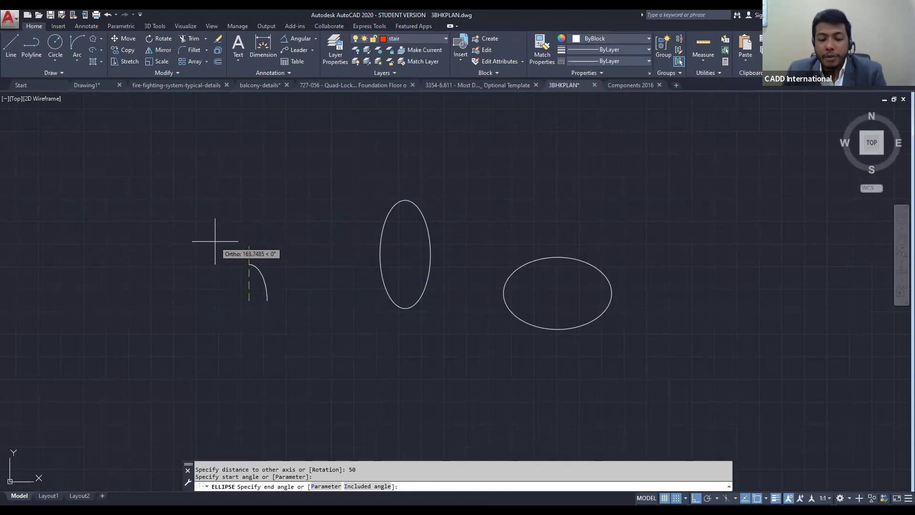
key("F8")
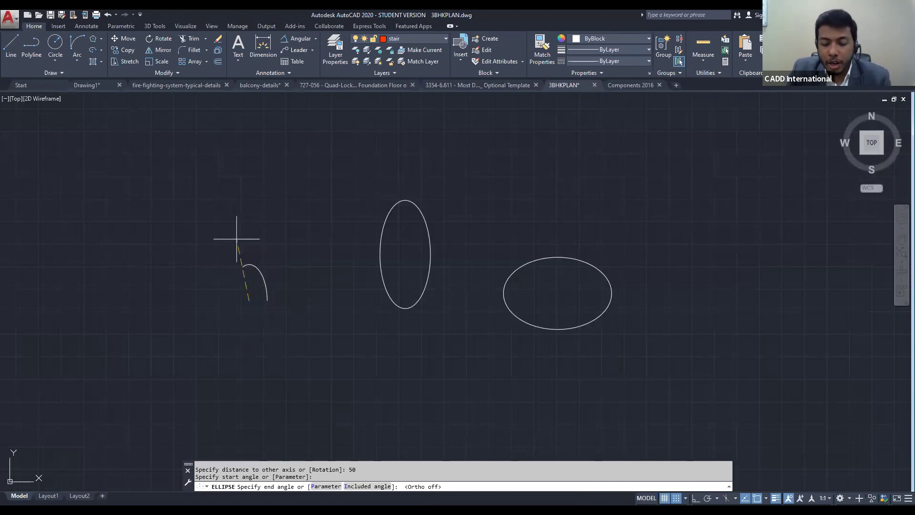
type("90")
key("Return")
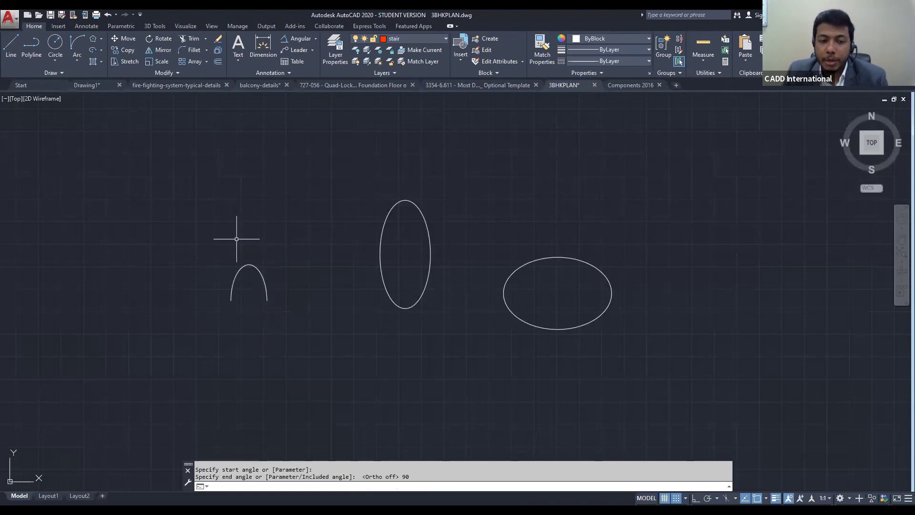
Delete the elliptical arc drawn from its center
middle_click_drag(249, 301, 361, 251)
scroll(362, 246, "up", 4)
left_click(430, 271)
left_click(367, 218)
key("Delete")
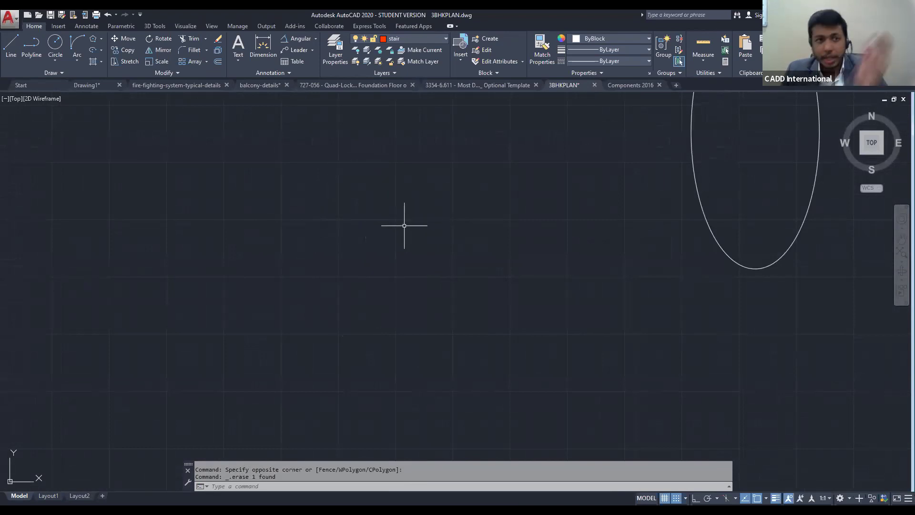
Draw an elliptical arc from axis endpoints with Ortho on, using vertical axis 200, other half-axis 80, from its bottom quadrant to end angle 90
left_click(103, 46)
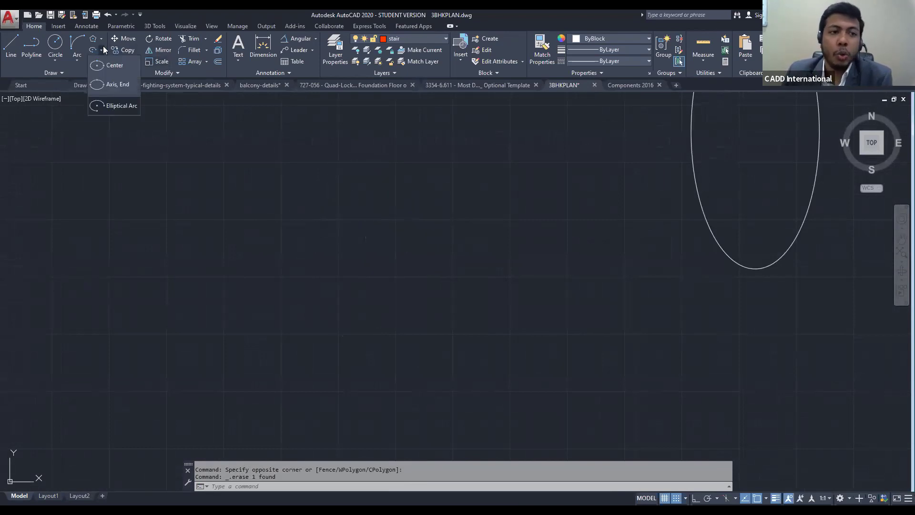
left_click(116, 105)
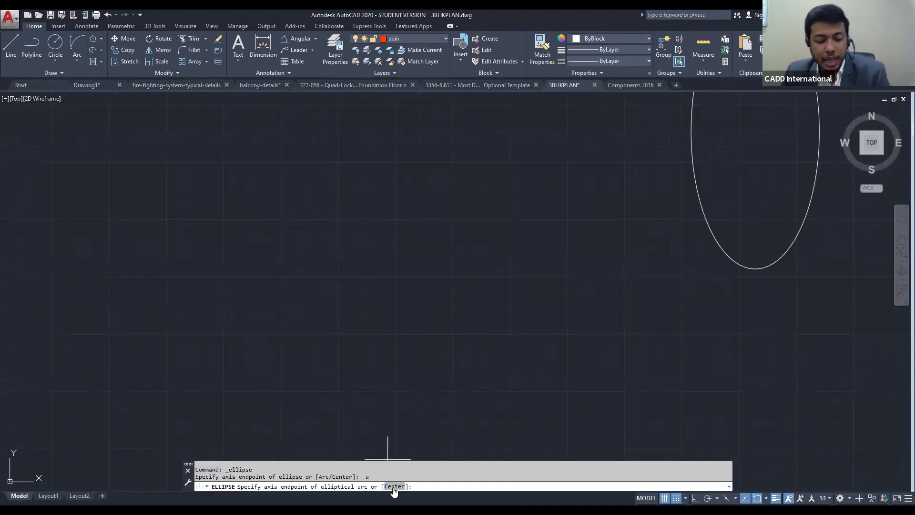
left_click(402, 344)
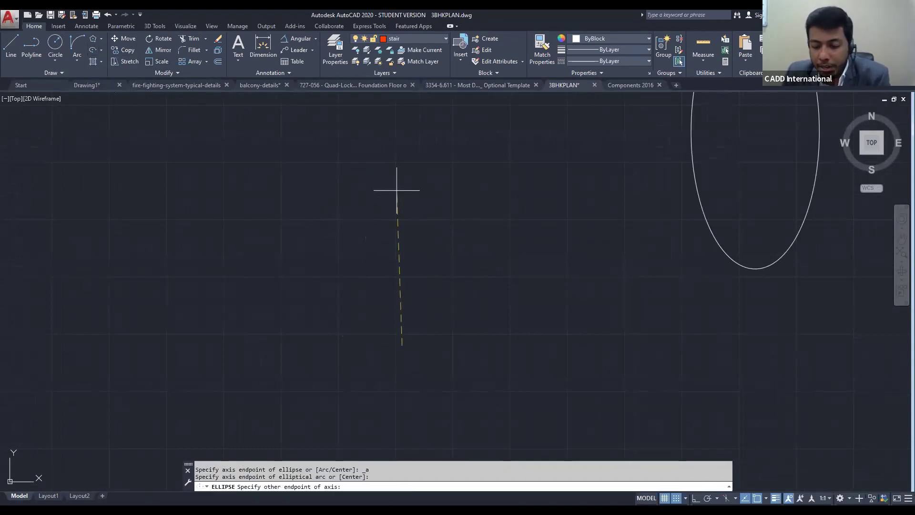
key("F8")
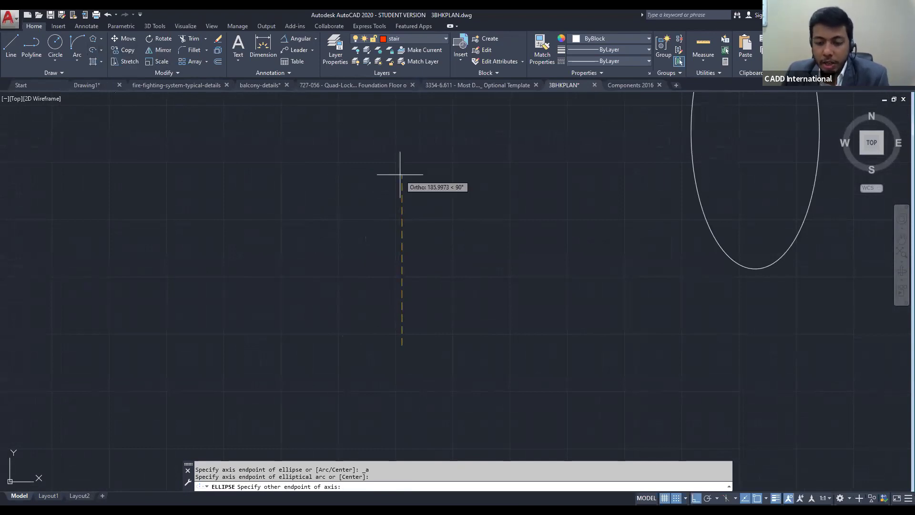
key("Return")
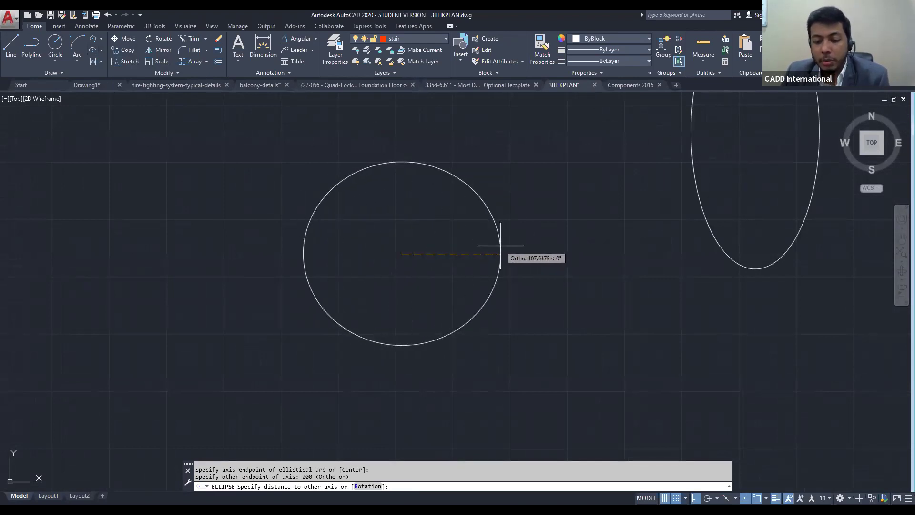
key("Return")
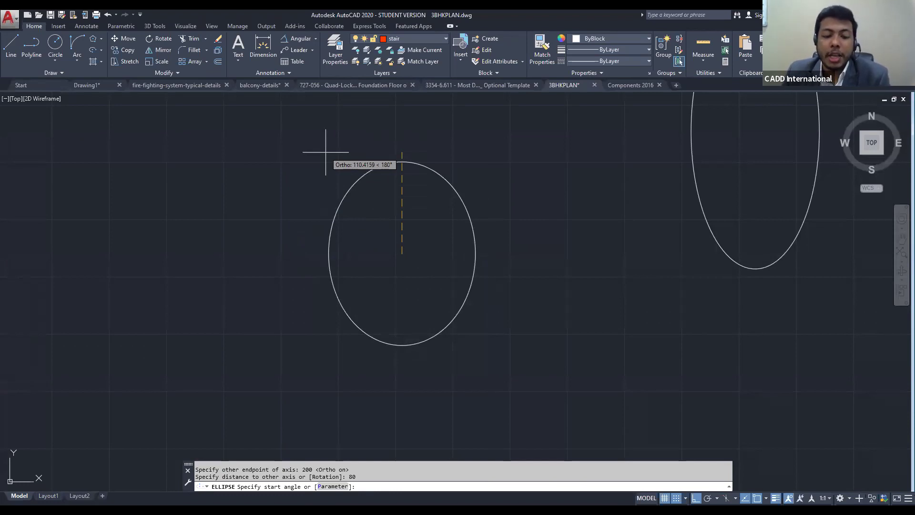
left_click(415, 370)
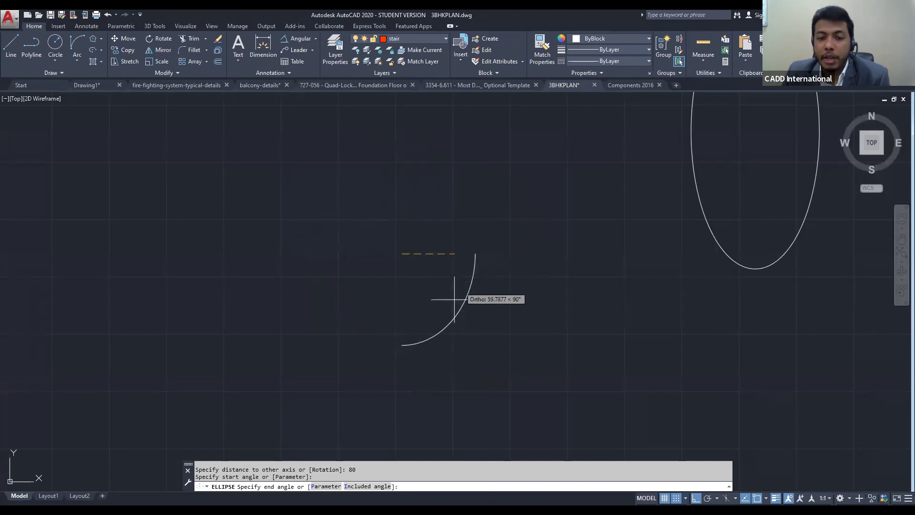
left_click(476, 247)
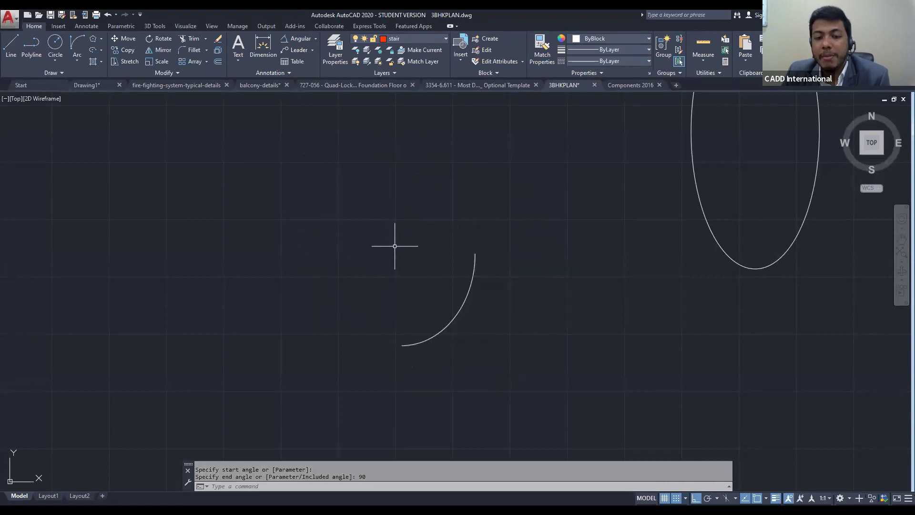
Delete the elliptical arc drawn from its axis endpoints
left_click(514, 350)
left_click(393, 251)
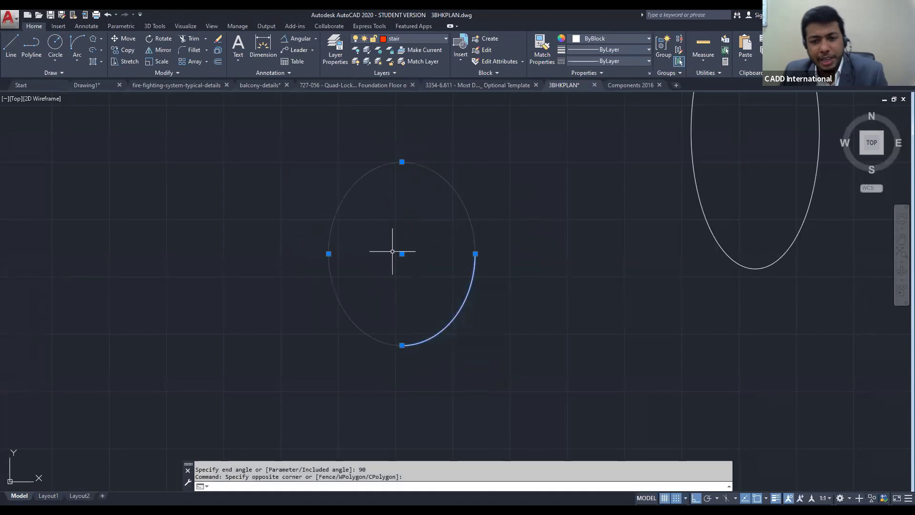
key("Escape")
key("Delete")
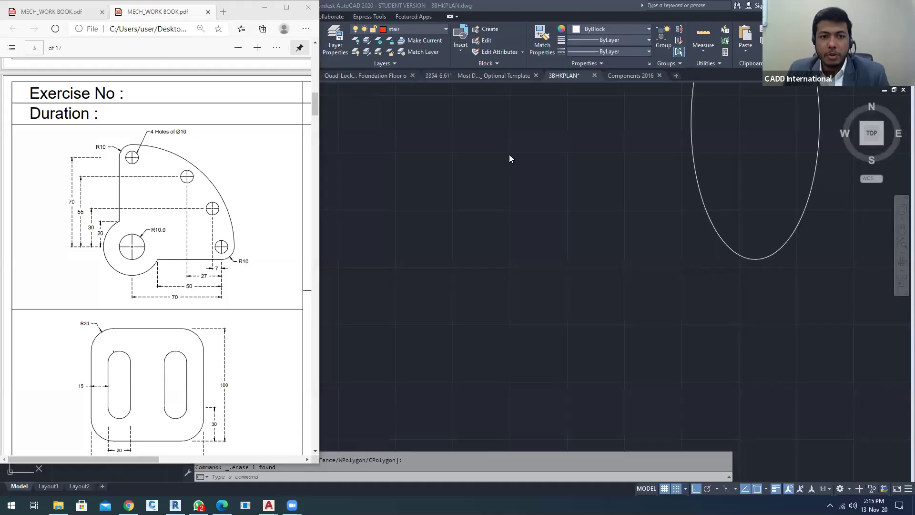
Shrink the AutoCAD window to sit beside the MECH_WORK BOOK PDF and enlarge the pipe elbow and ellipse exercises on page 4
key("alt+Tab")
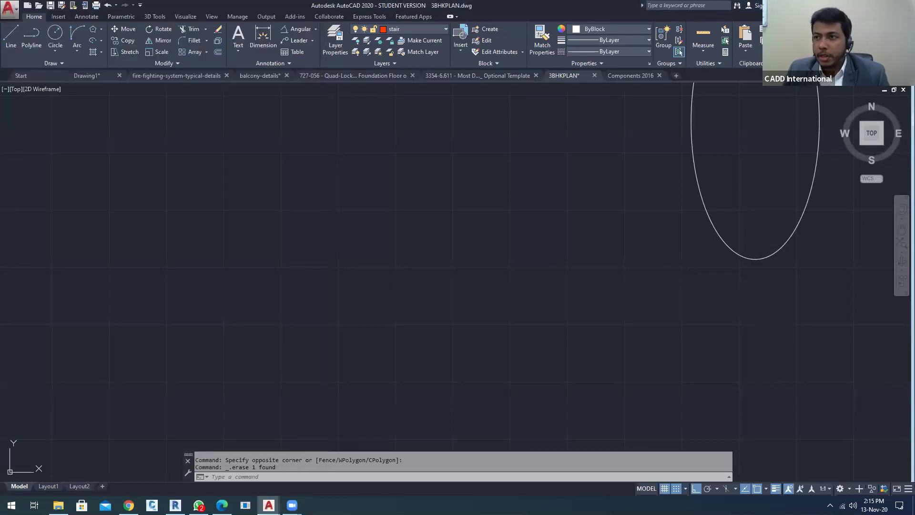
key("super+Down")
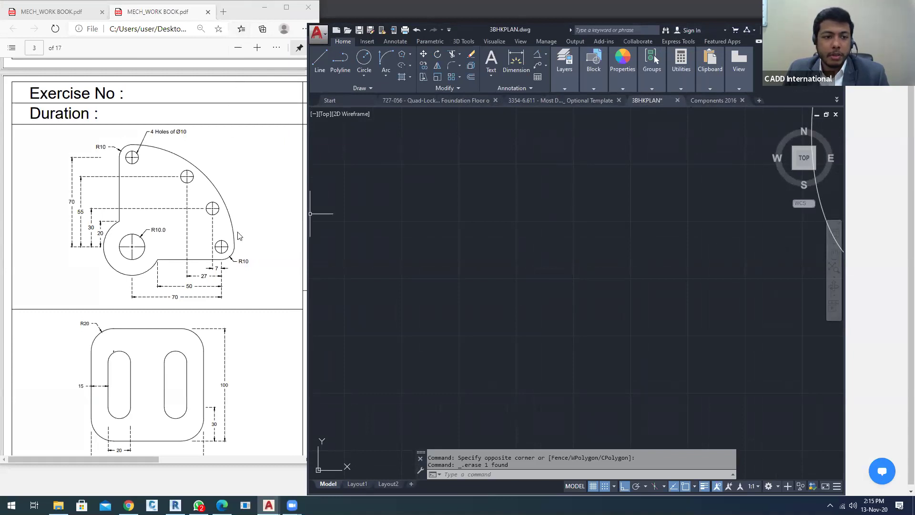
scroll(210, 249, "down", 13)
scroll(198, 256, "up", 3)
scroll(198, 257, "up", 3)
scroll(193, 229, "down", 3)
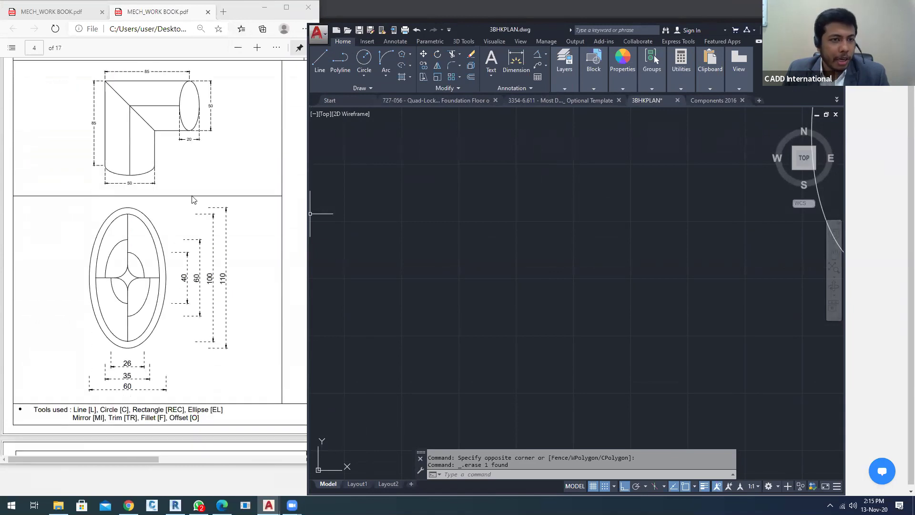
left_click(257, 48)
left_click(257, 48)
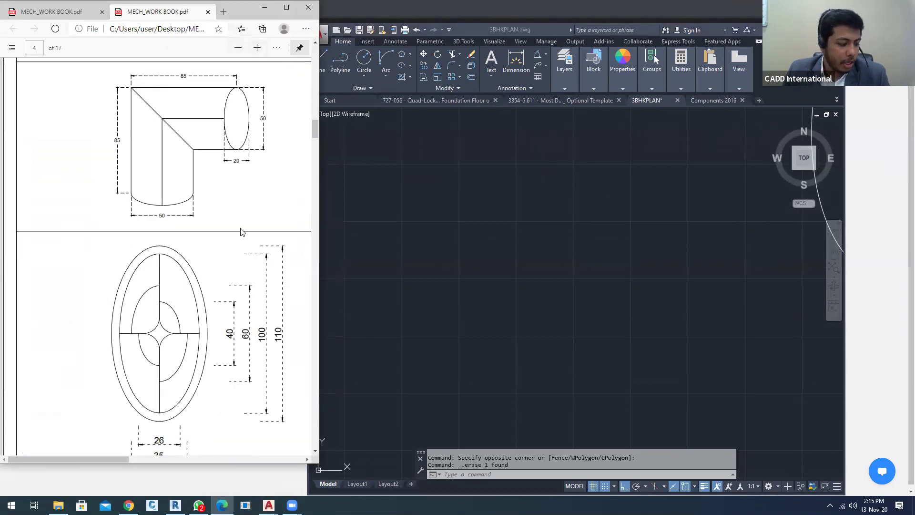
Bring the page 4 ellipse exercise fully into view in the PDF and widen the AutoCAD window beside it
scroll(218, 258, "down", 3)
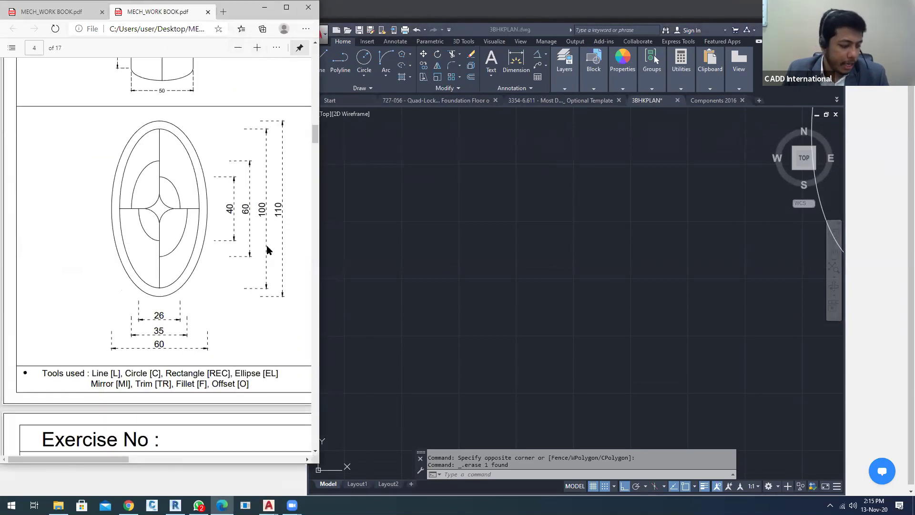
left_click(573, 235)
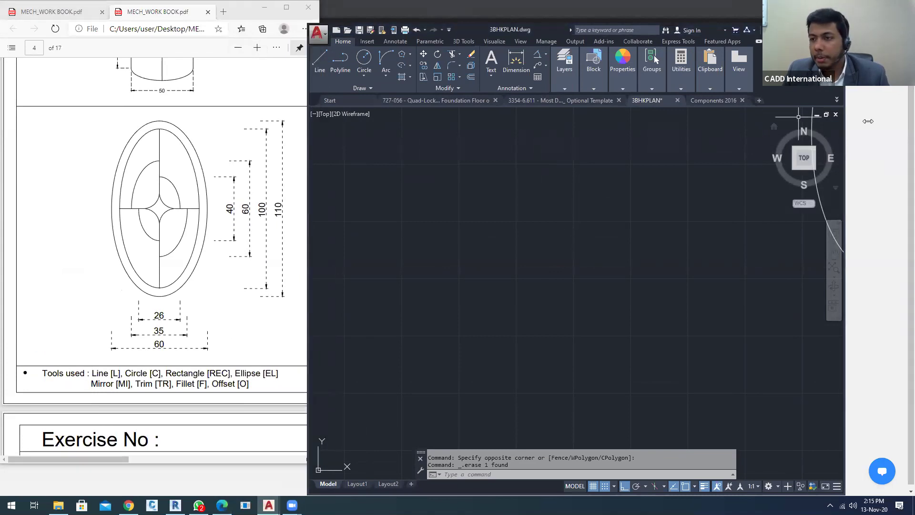
left_click_drag(868, 121, 914, 122)
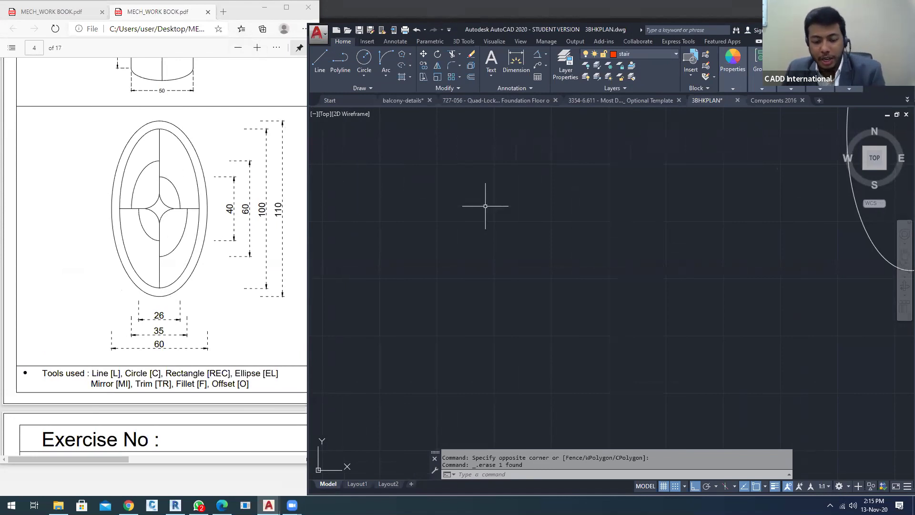
Draw an ellipse with the Axis, End method, using a vertical axis of 110 and a distance of 60 to the other axis
left_click(410, 65)
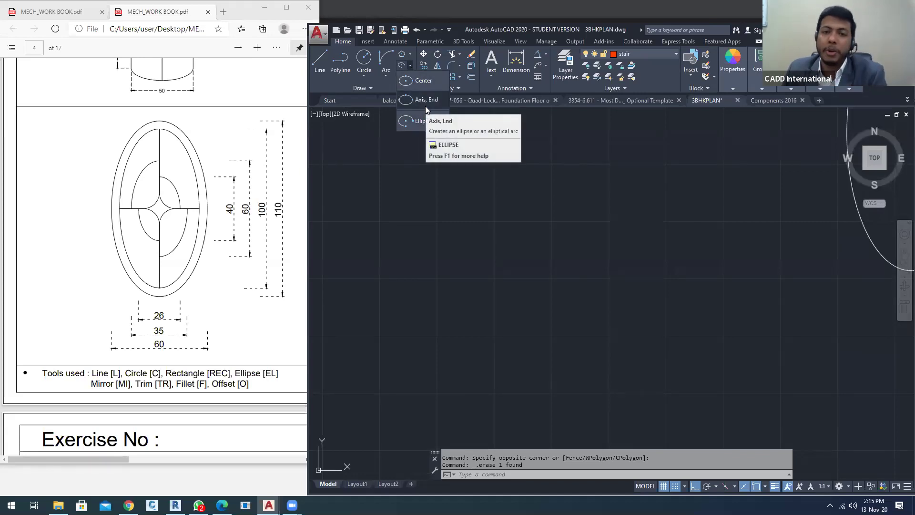
left_click(425, 105)
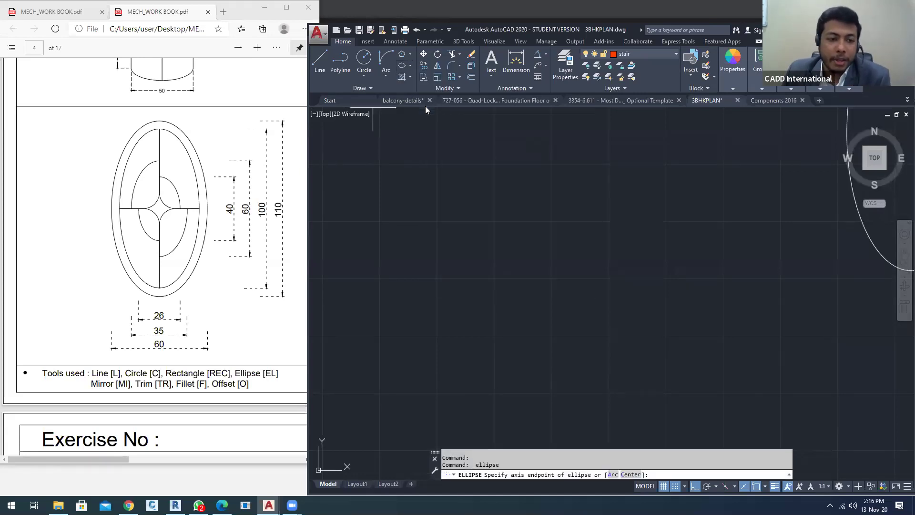
left_click(571, 328)
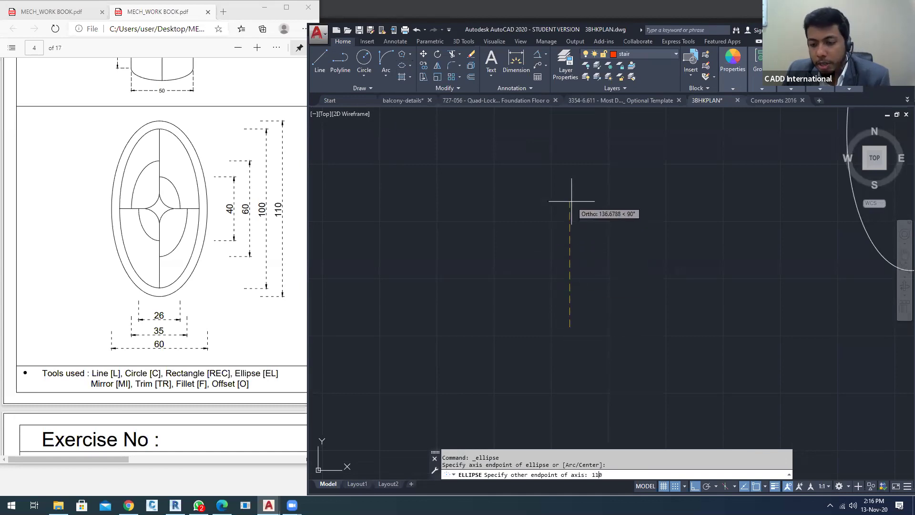
key("Return")
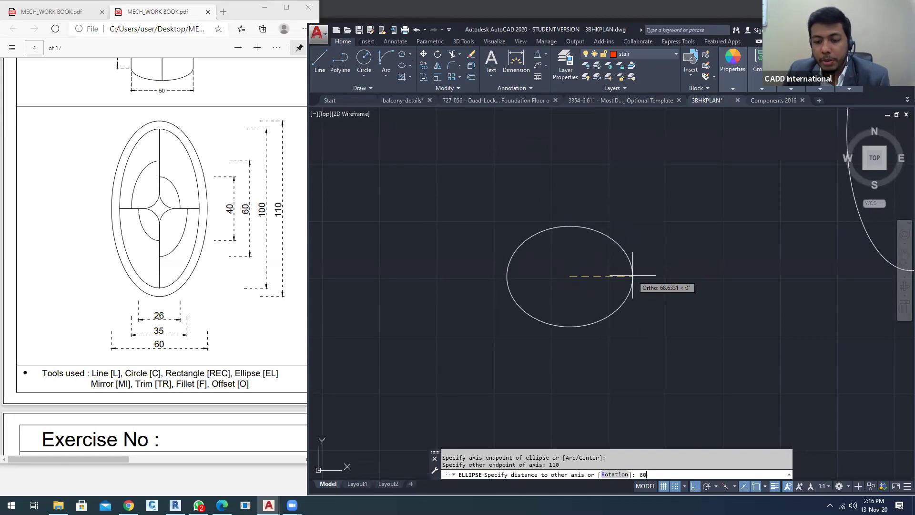
key("Return")
Delete the ellipse drawn with the Axis, End method
left_click(572, 215)
left_click(570, 226)
key("Delete")
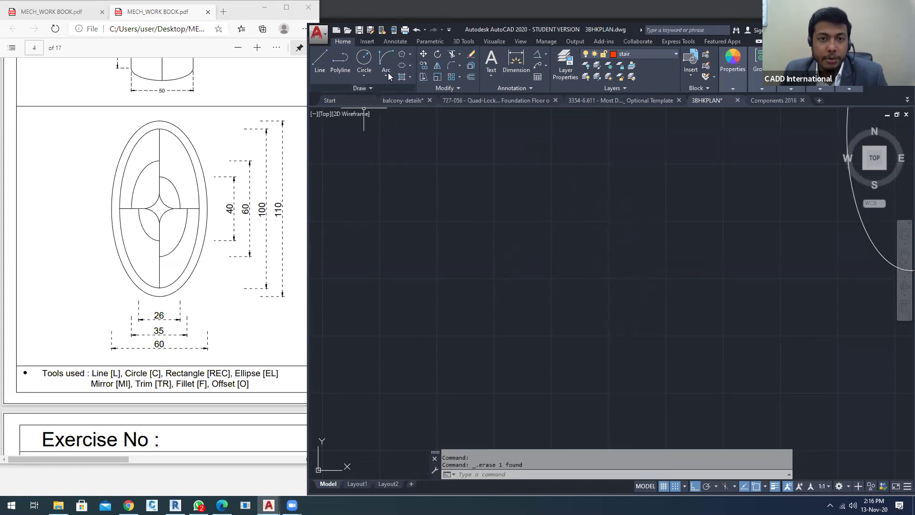
Draw an ellipse from its center with a vertical half-axis of 50 and a horizontal half-axis of 30
left_click(409, 66)
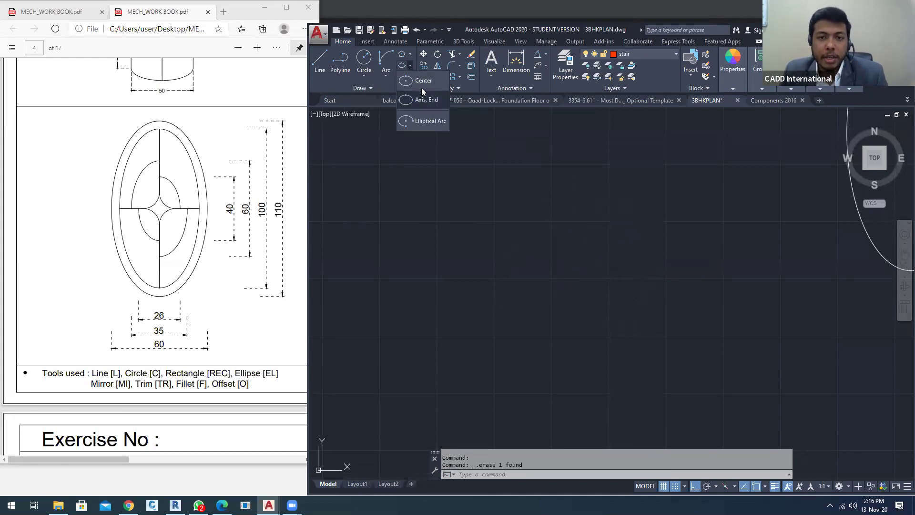
left_click(421, 86)
left_click(568, 295)
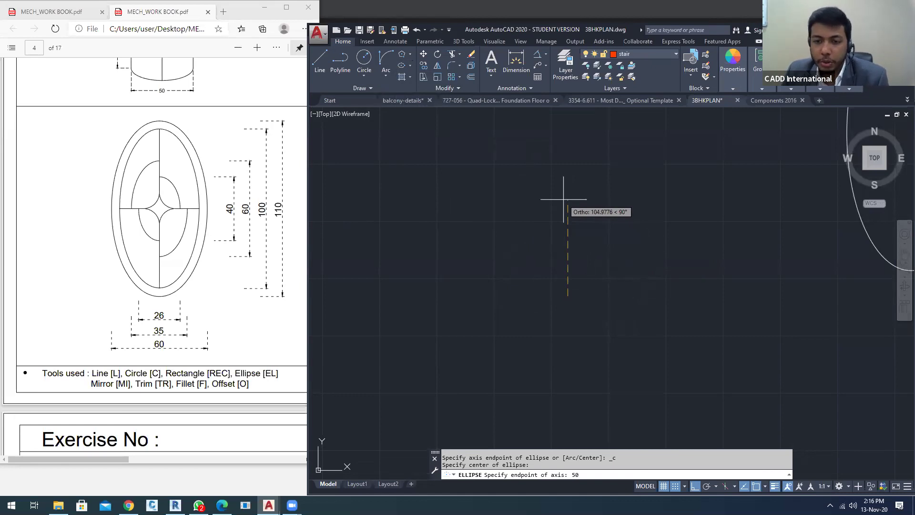
key("Return")
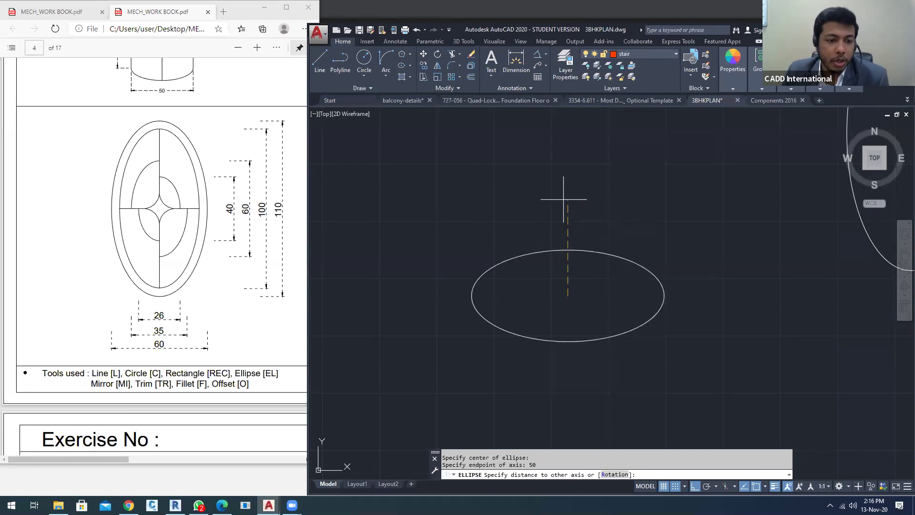
type("30")
key("Return")
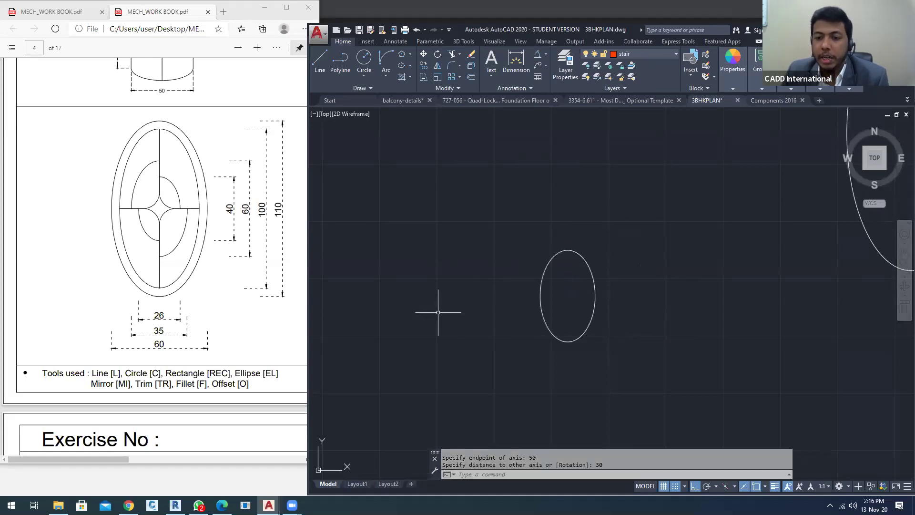
Check the ellipse's full height with a DIM preview between its top and bottom quadrants, without placing the dimension
left_click(595, 291)
middle_click_drag(617, 275, 558, 213)
scroll(508, 233, "up", 4)
middle_click_drag(508, 233, 511, 280)
key("Escape")
key("Escape")
type("D")
key("Return")
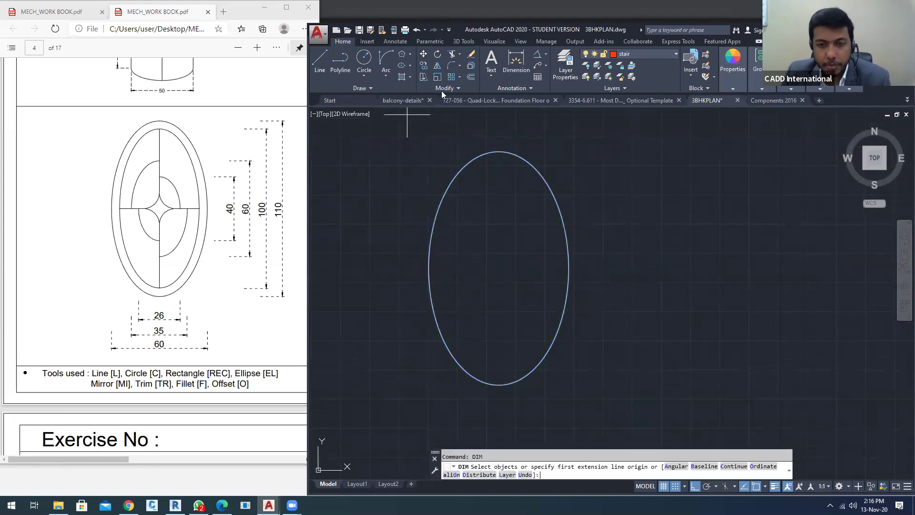
left_click(499, 152)
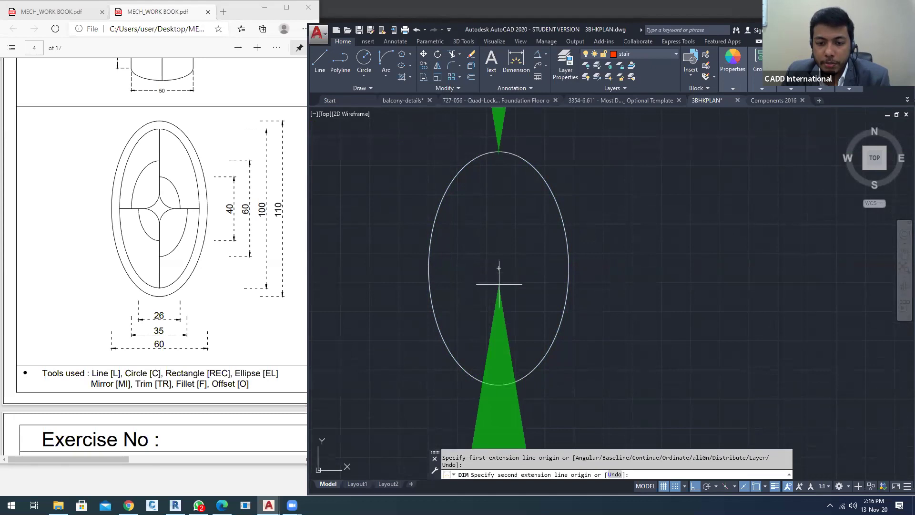
left_click(499, 385)
scroll(657, 310, "down", 9)
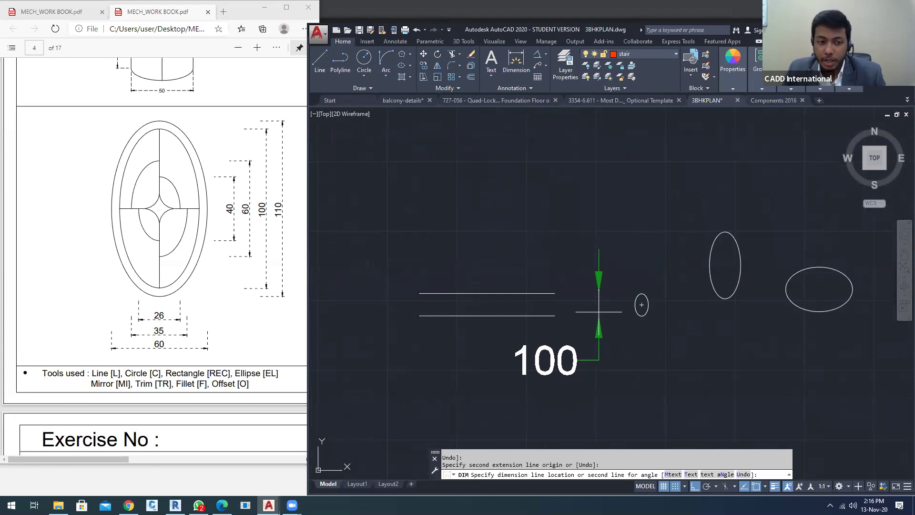
key("Escape")
Delete the ellipse that was measured with DIM
left_click(666, 327)
left_click(607, 271)
key("Delete")
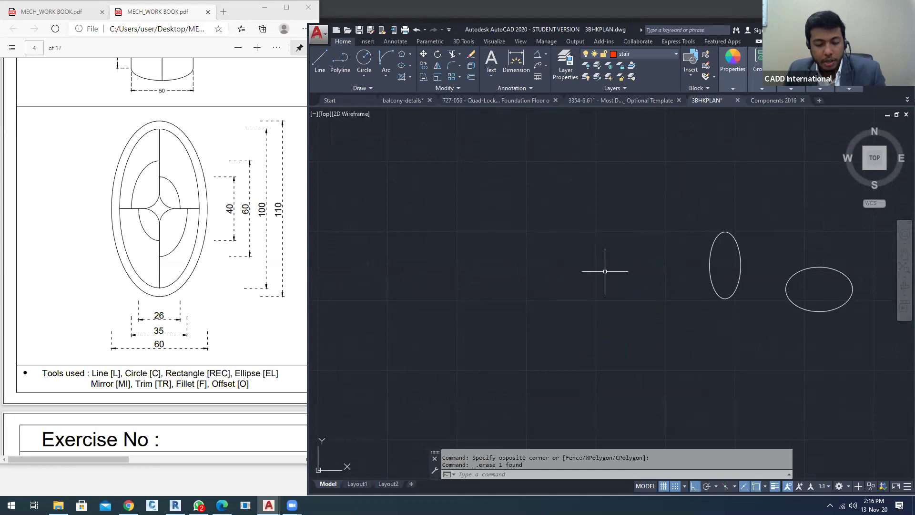
Draw the exercise's outer ellipse from its center with a vertical half-axis of 55 and a horizontal half-axis of 30
left_click(410, 66)
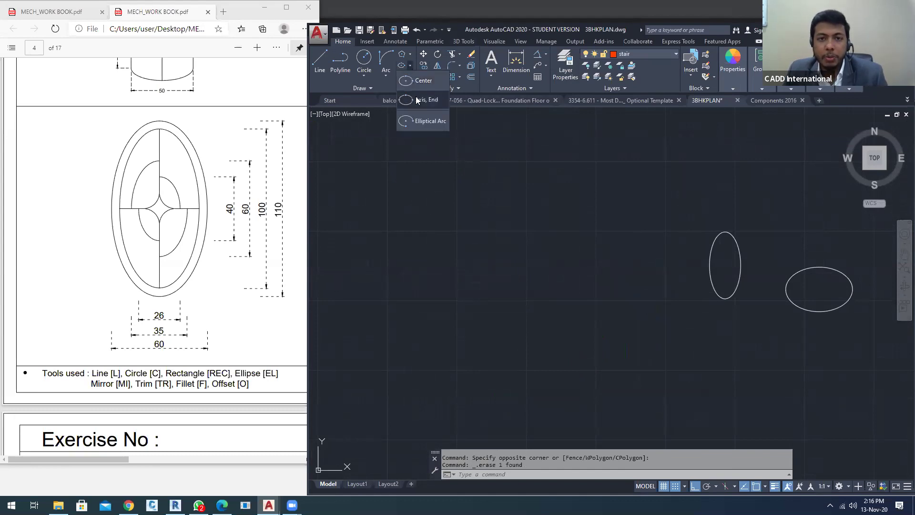
left_click(417, 82)
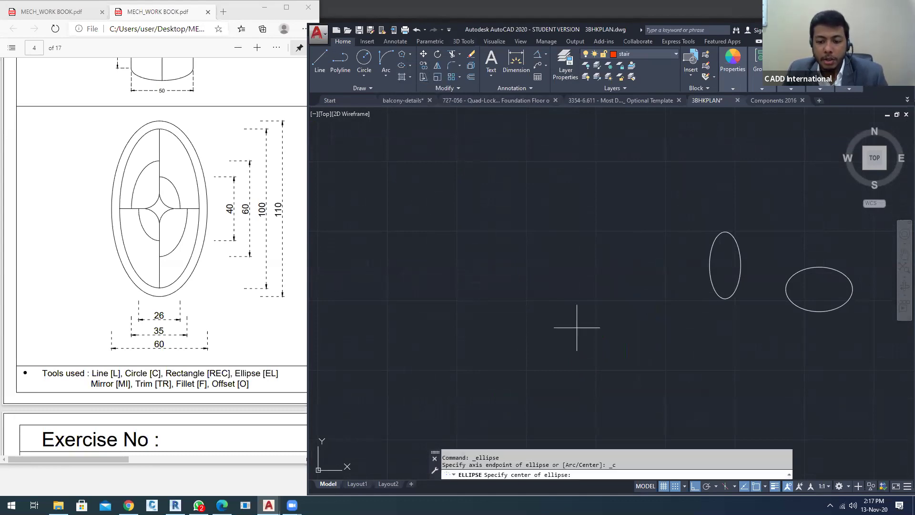
left_click(552, 324)
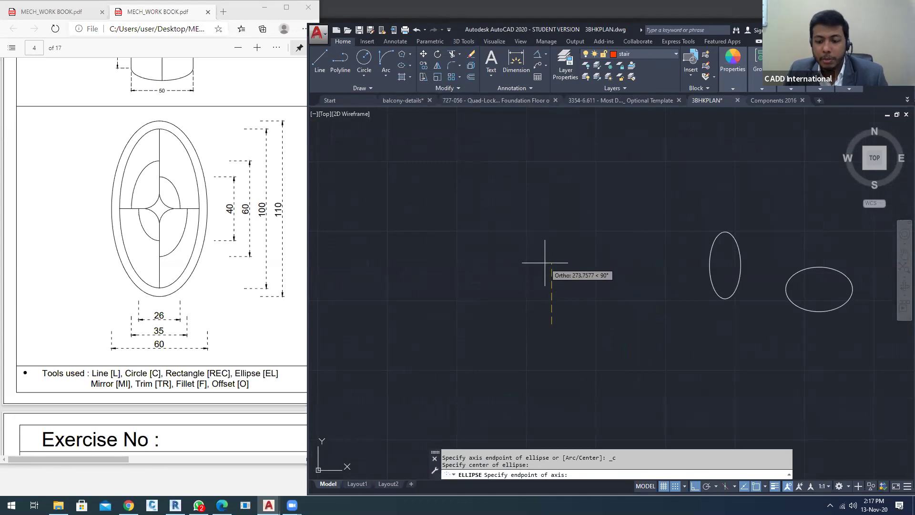
type("55")
key("Return")
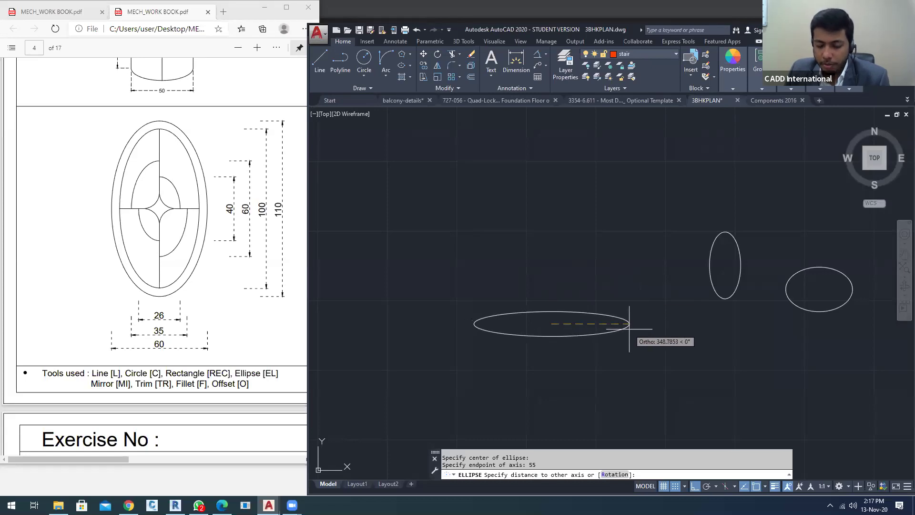
type("30")
key("Return")
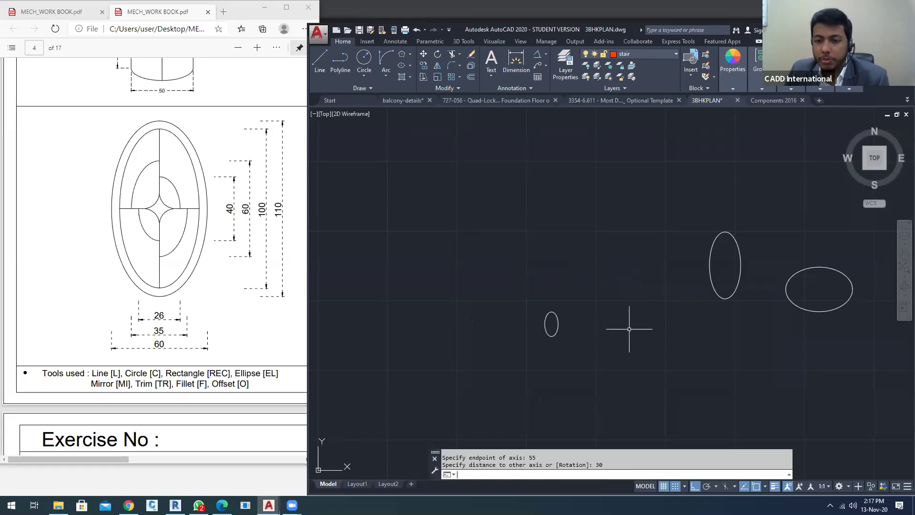
Draw an inner ellipse from the outer ellipse's center with a vertical half-axis of 50 and a horizontal half-axis of 17.5
scroll(553, 324, "up", 5)
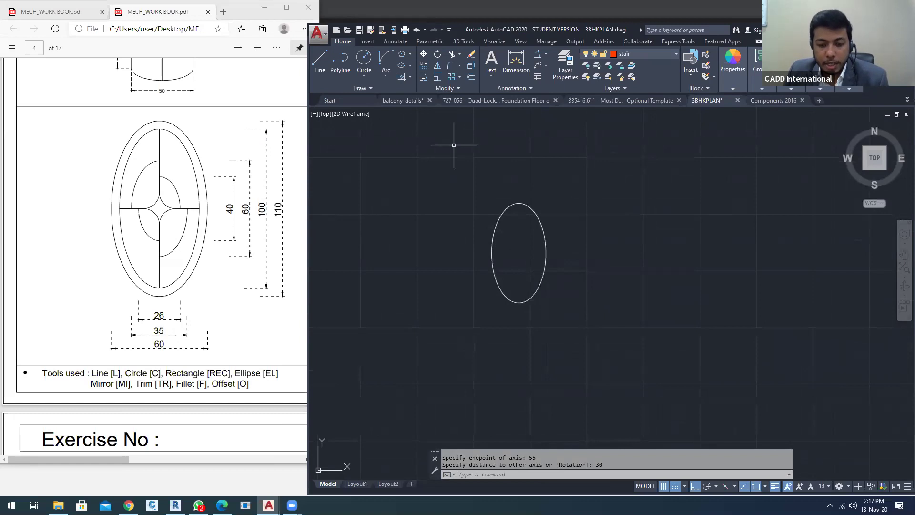
key("Return")
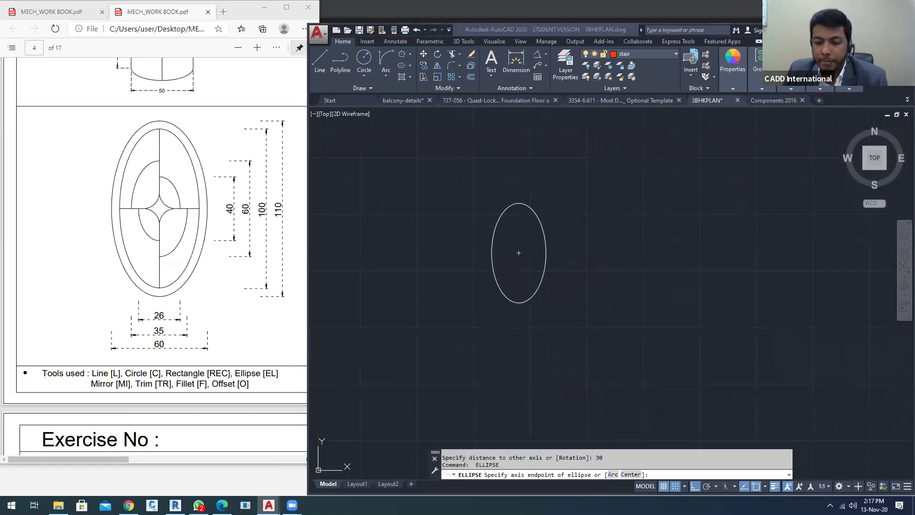
left_click(636, 475)
left_click(519, 253)
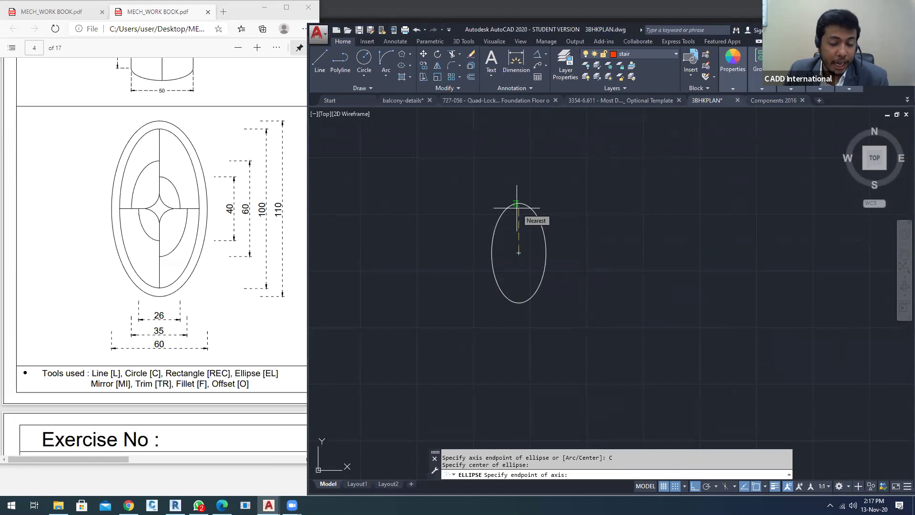
type("50")
key("Return")
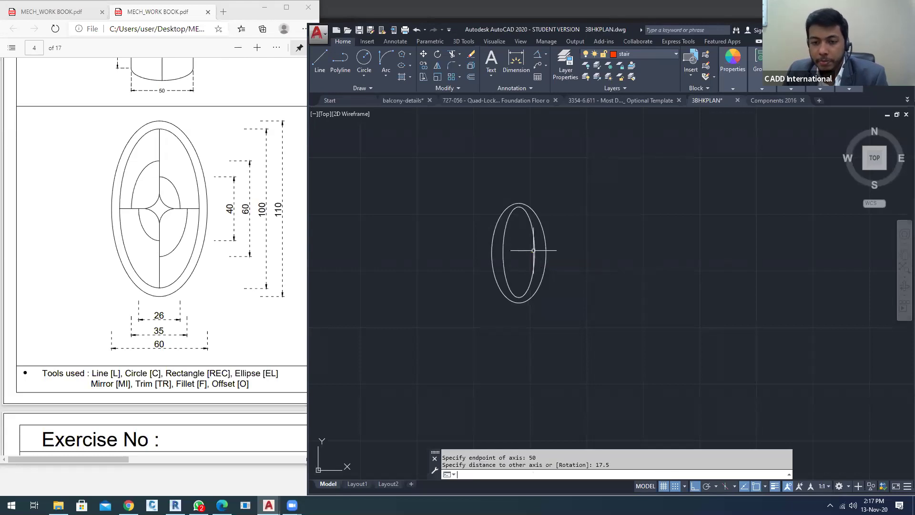
key("Return")
Delete the inner ellipse, keeping the outer one
scroll(522, 246, "up", 5)
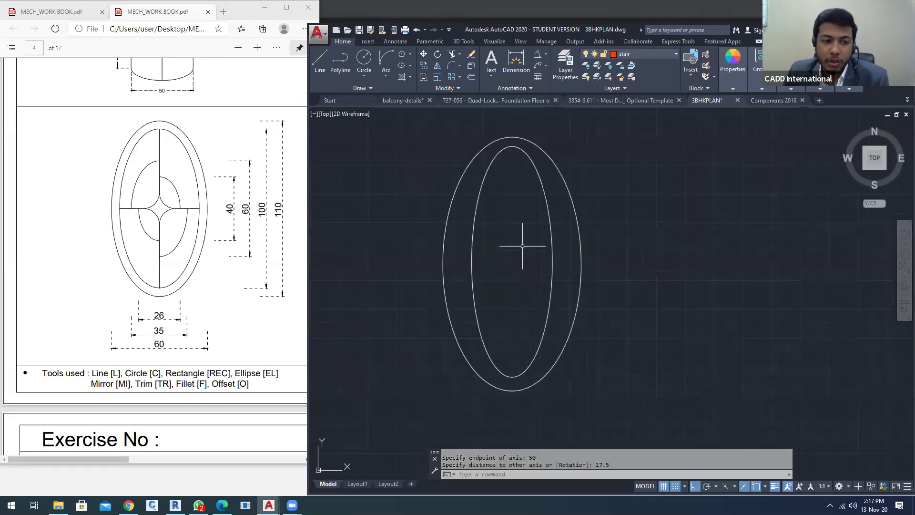
middle_click_drag(520, 249, 510, 257)
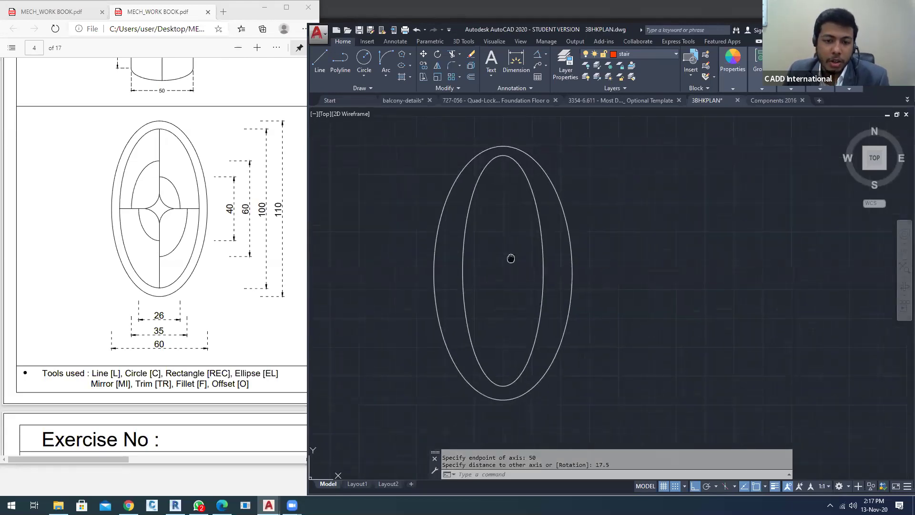
left_click(544, 258)
key("Delete")
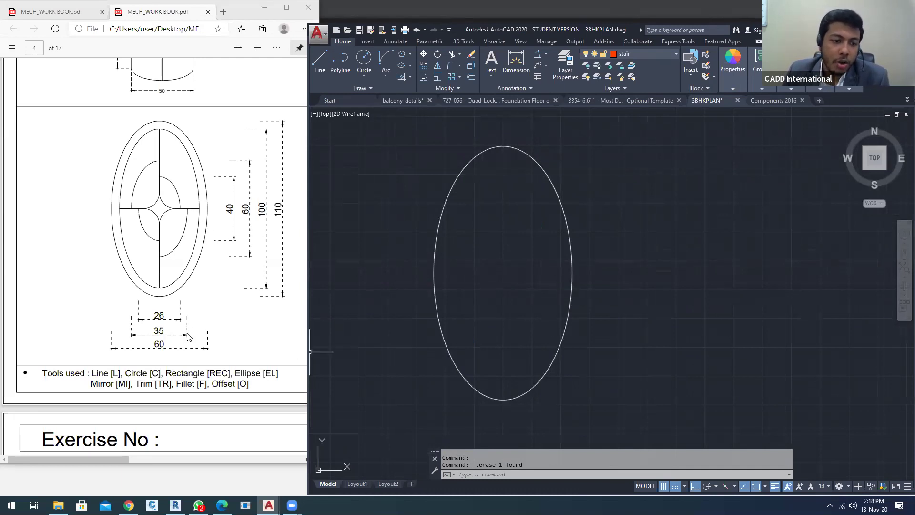
scroll(523, 224, "down", 4)
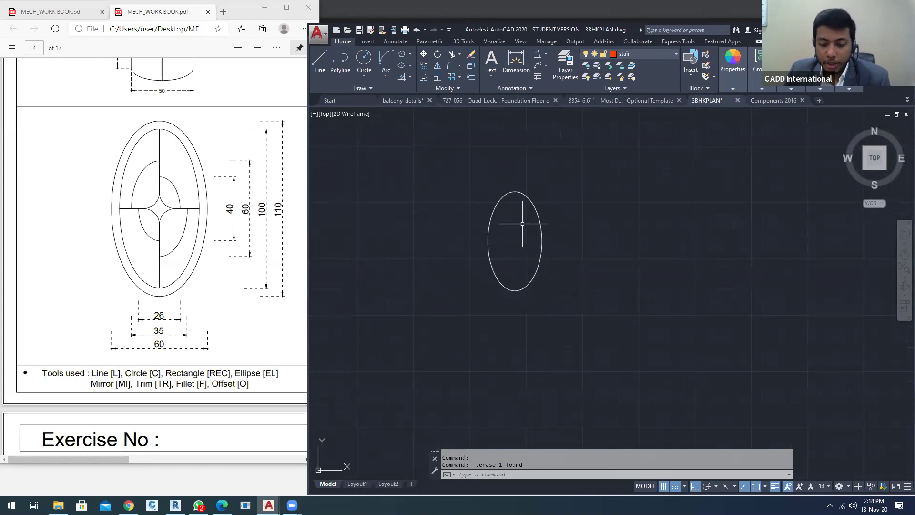
left_click(410, 65)
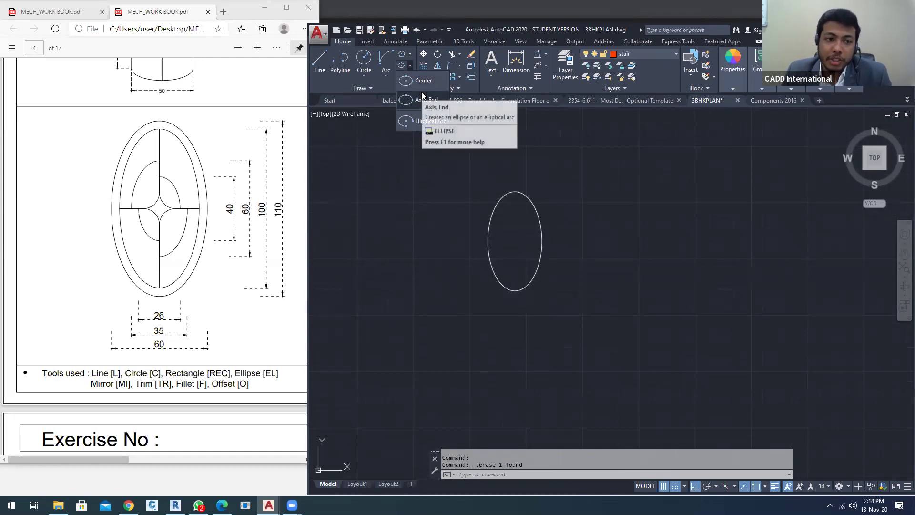
left_click(416, 101)
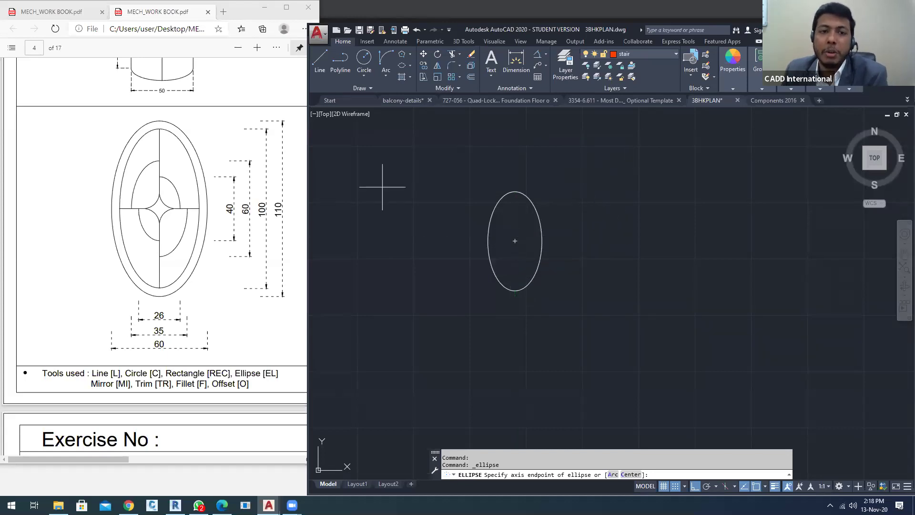
Try to draw the inner ellipse from the outer ellipse's center with a vertical half-axis of 50 and a horizontal half-axis of 2548
left_click(409, 65)
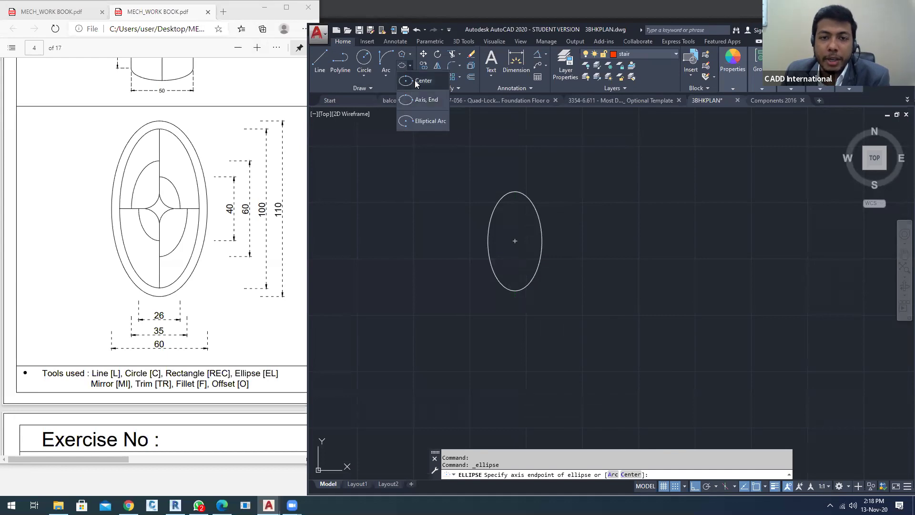
left_click(422, 82)
left_click(515, 241)
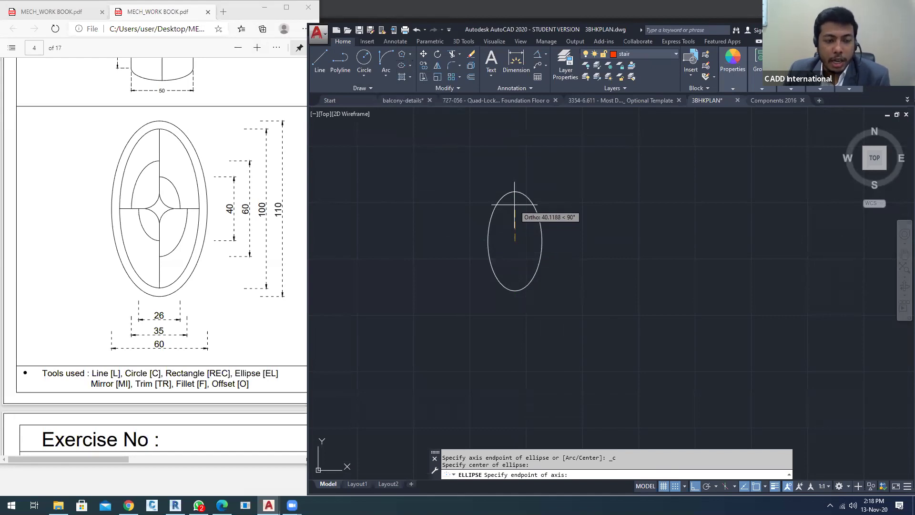
key("Return")
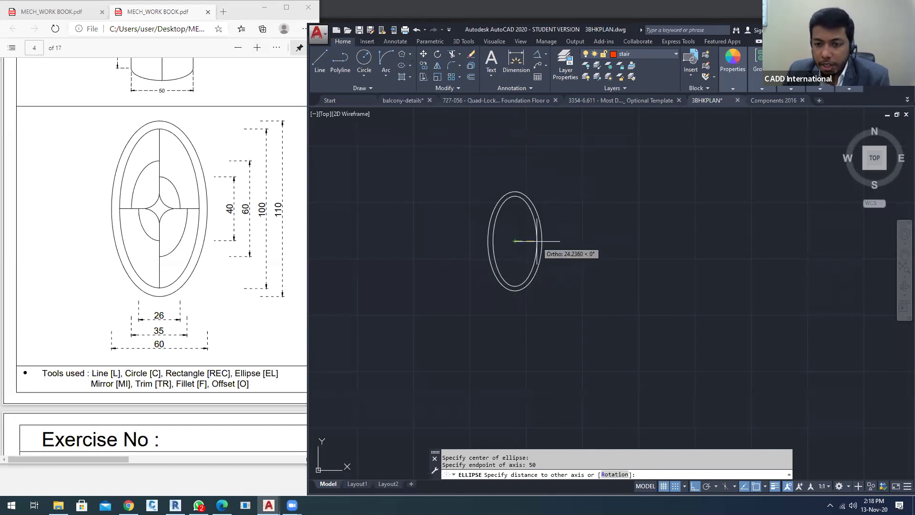
scroll(537, 242, "up", 2)
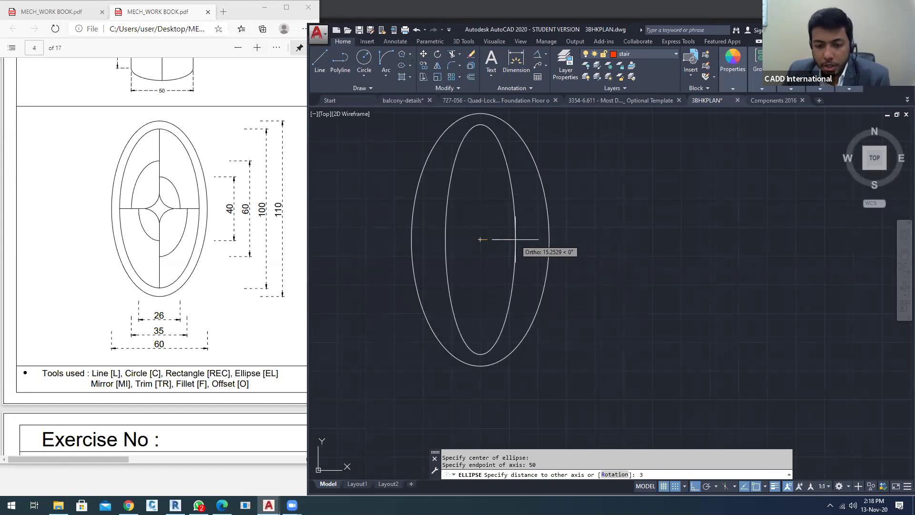
type("48")
key("Return")
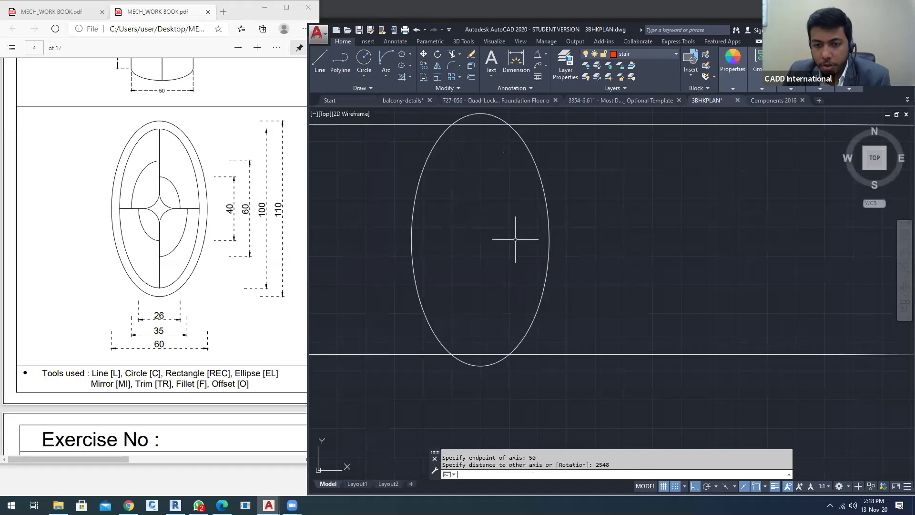
Delete the overly wide ellipse that extends far beyond the outer ellipse
key("Escape")
scroll(516, 240, "down", 6)
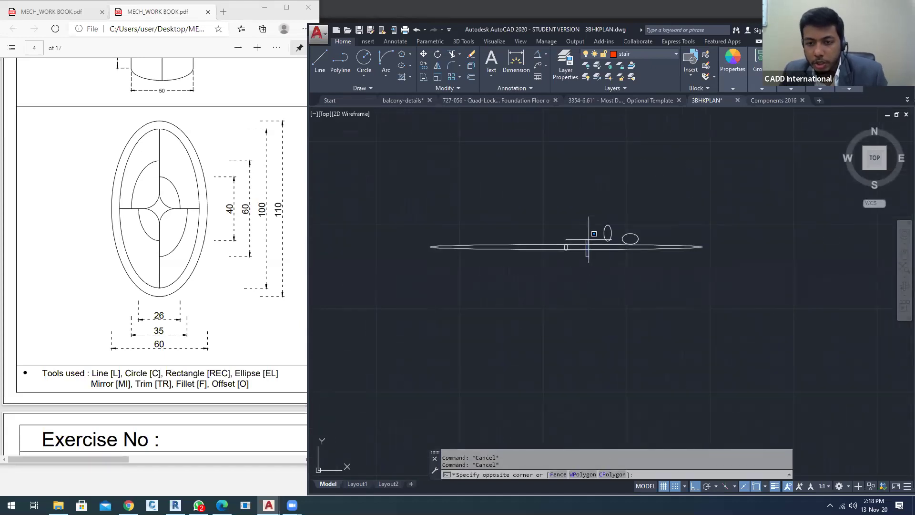
left_click(590, 252)
left_click(589, 249)
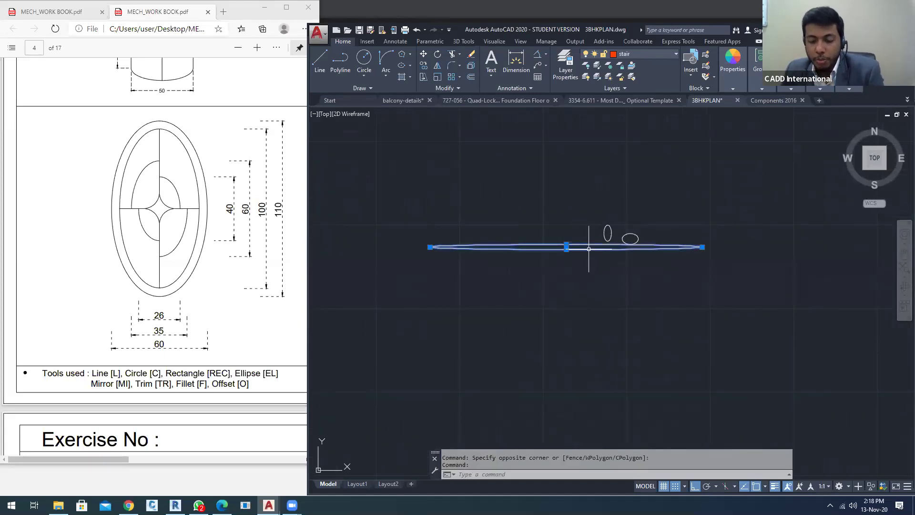
key("Delete")
Draw the inner ellipse from the outer ellipse's center with a vertical half-axis of 50 and a horizontal half-axis of 25
scroll(589, 248, "up", 6)
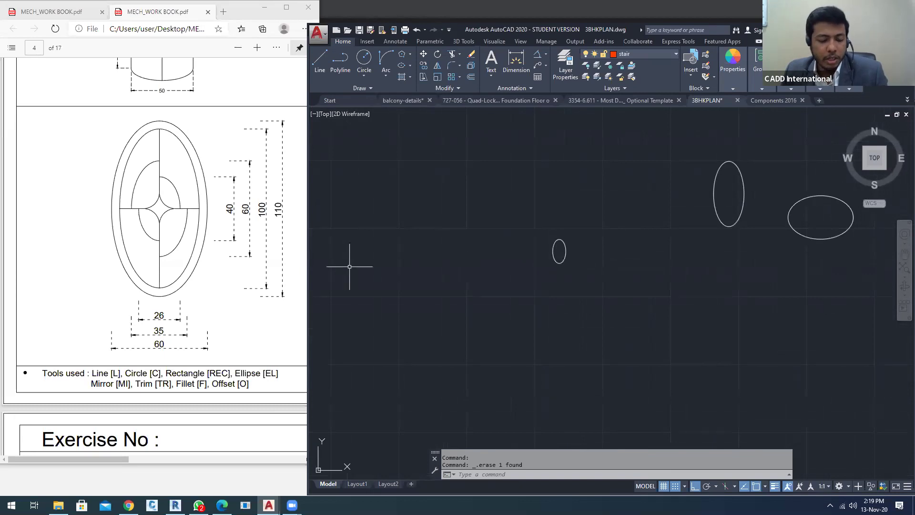
left_click(410, 65)
left_click(424, 81)
scroll(548, 247, "up", 5)
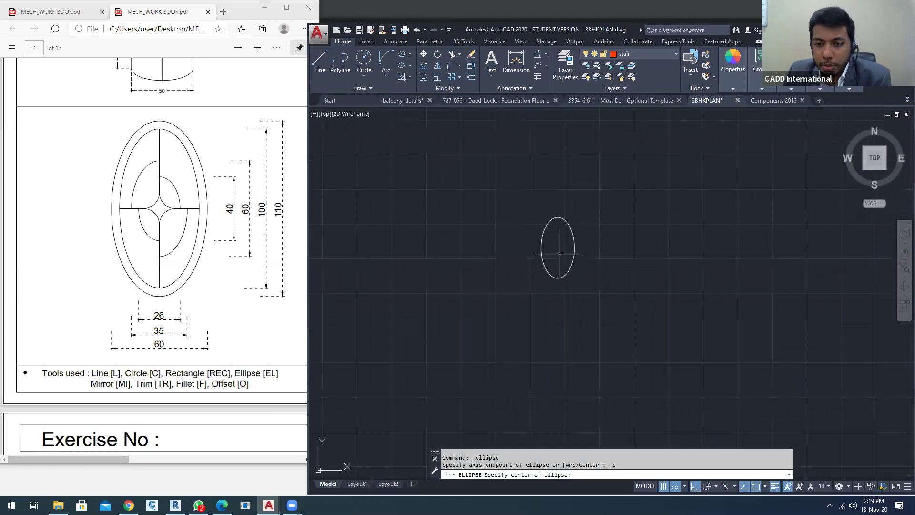
left_click(556, 244)
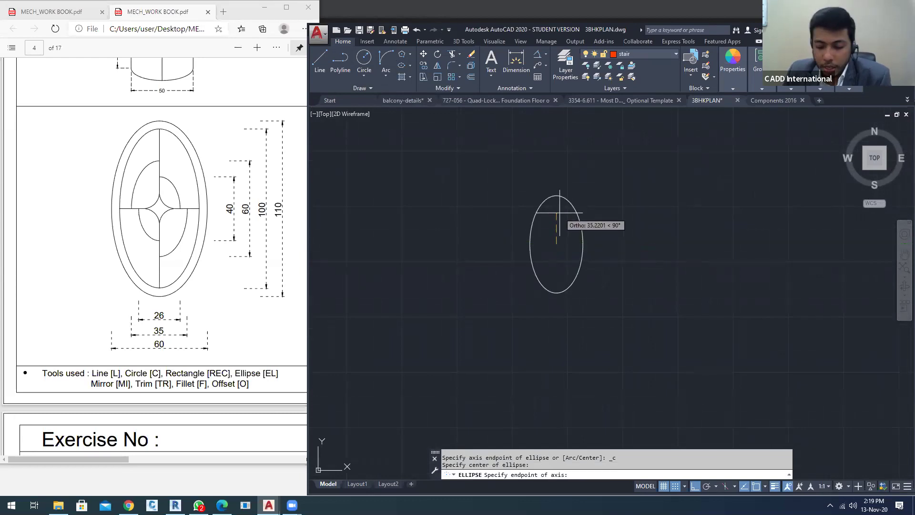
type("50")
key("Return")
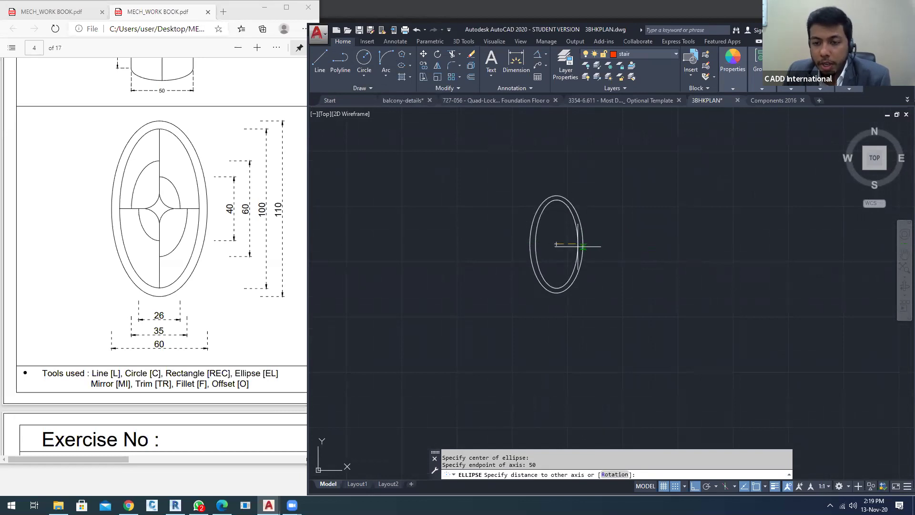
scroll(577, 244, "up", 5)
type("25")
key("Return")
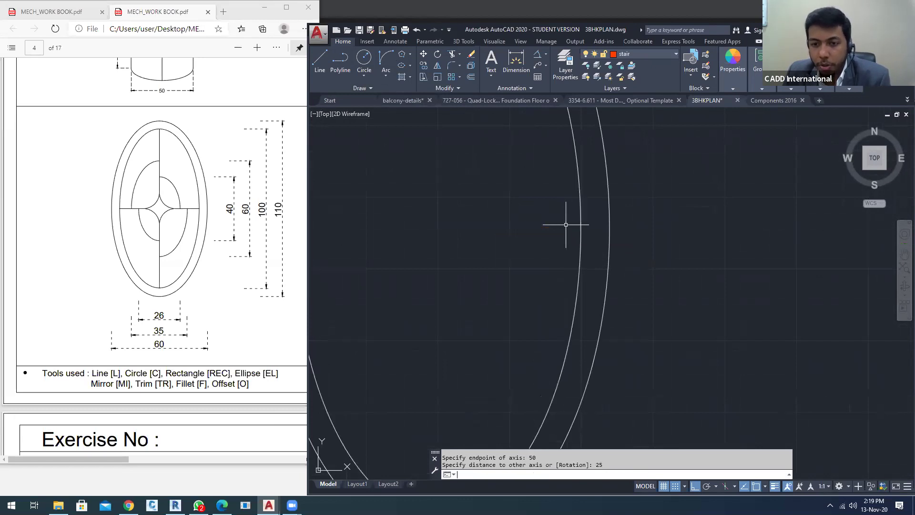
scroll(566, 225, "down", 5)
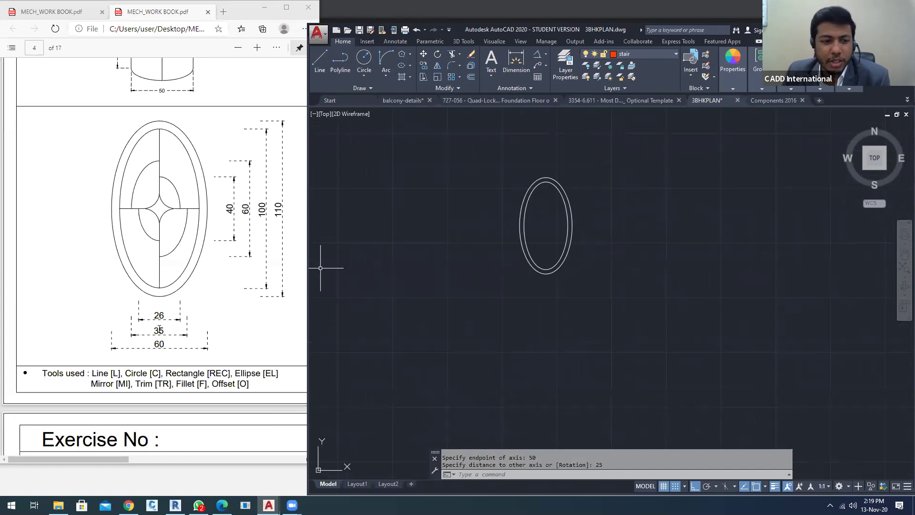
Draw a vertical line through the inner ellipse from its bottom quadrant to its top quadrant
scroll(540, 224, "up", 4)
scroll(503, 241, "up", 1)
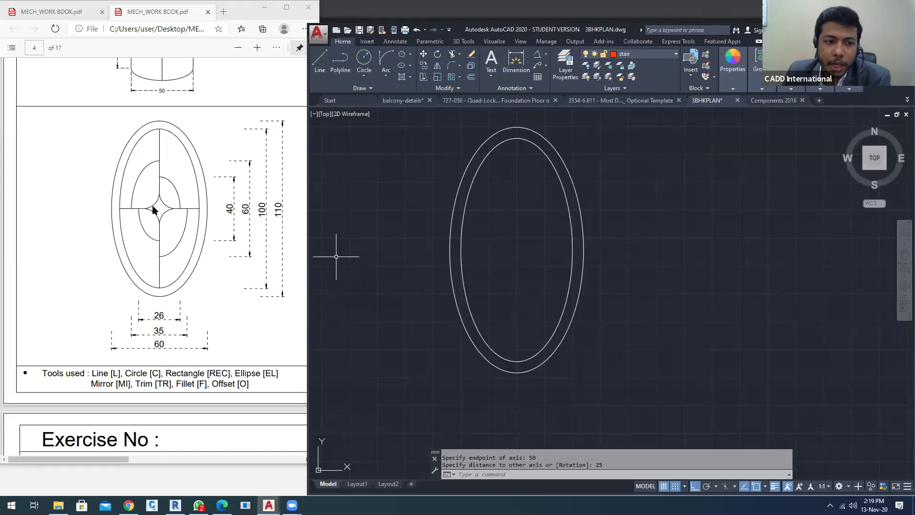
scroll(154, 209, "down", 1)
scroll(157, 210, "up", 2)
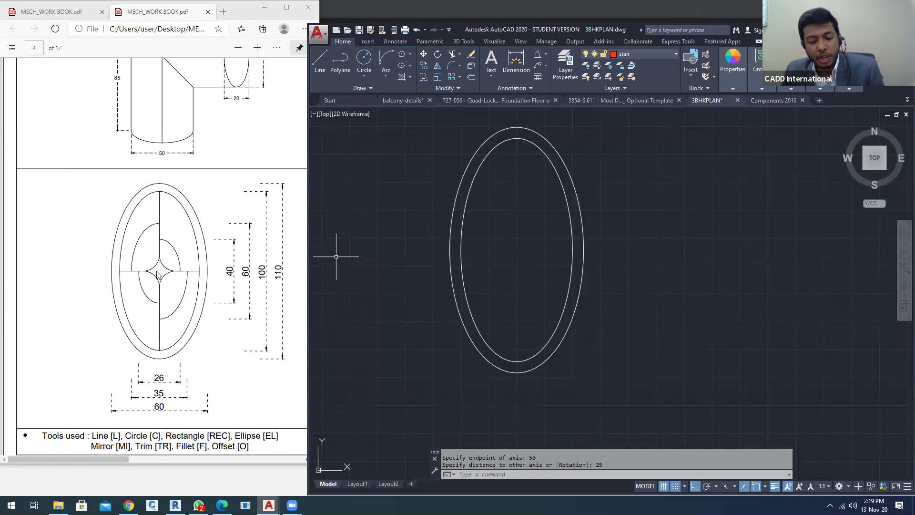
type("l")
key("Return")
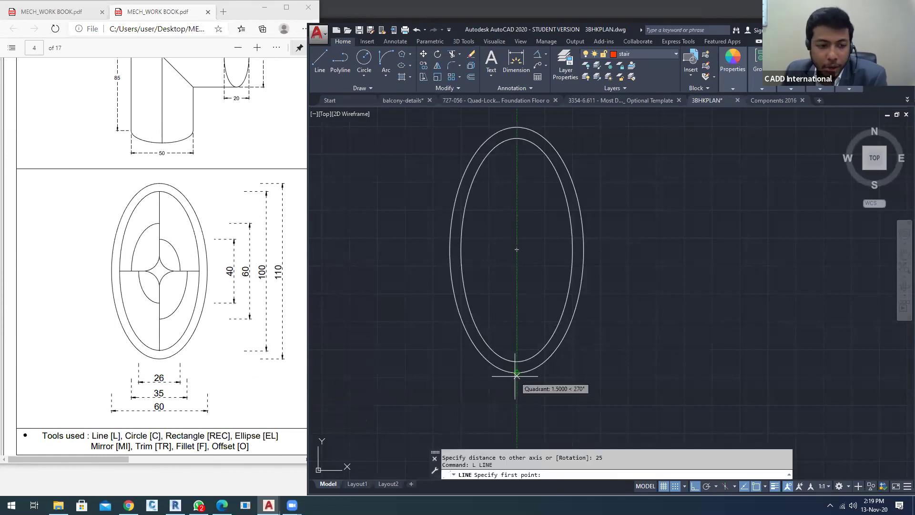
left_click(517, 361)
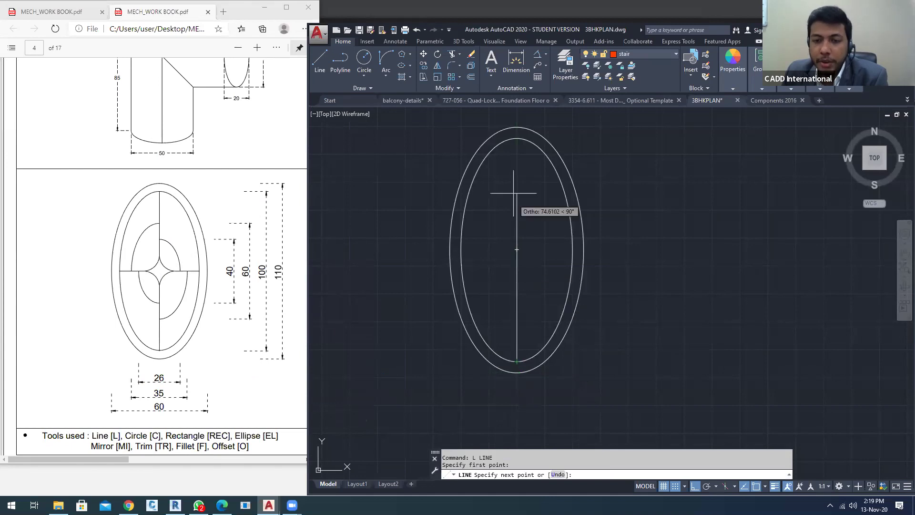
left_click(517, 139)
key("Escape")
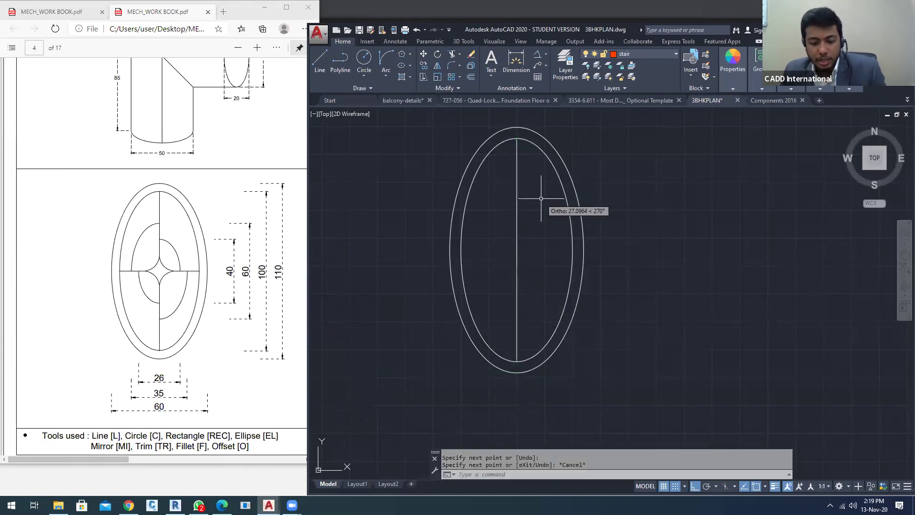
Draw a line across the inner ellipse's width, from its right side to its left side
type("l")
key("Return")
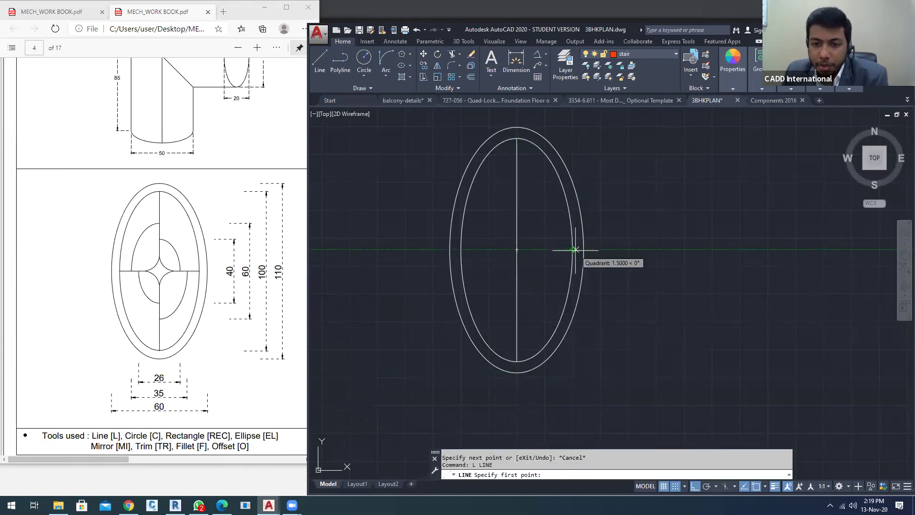
left_click(574, 250)
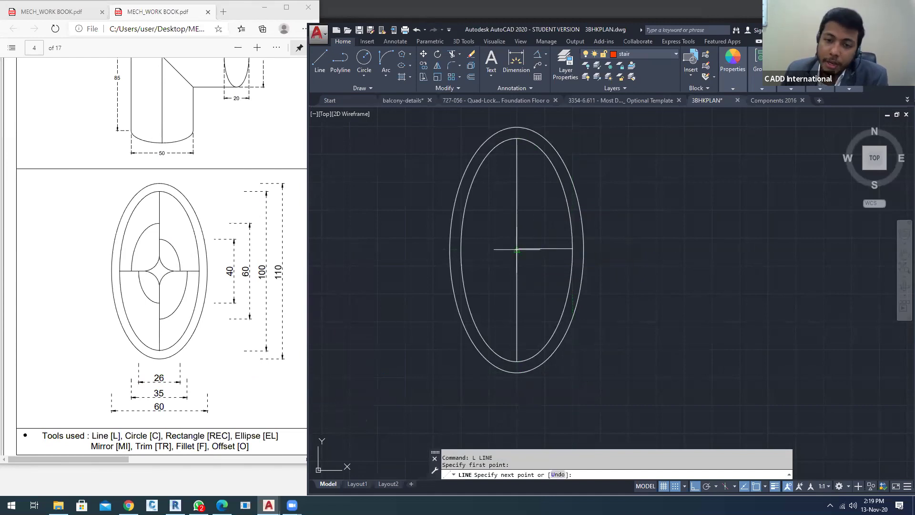
left_click(460, 249)
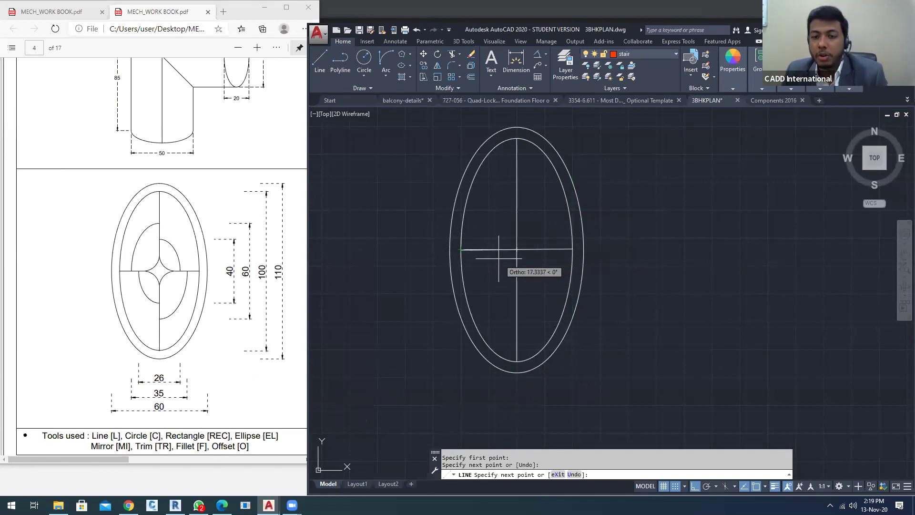
scroll(499, 259, "up", 5)
key("Escape")
scroll(606, 255, "down", 2)
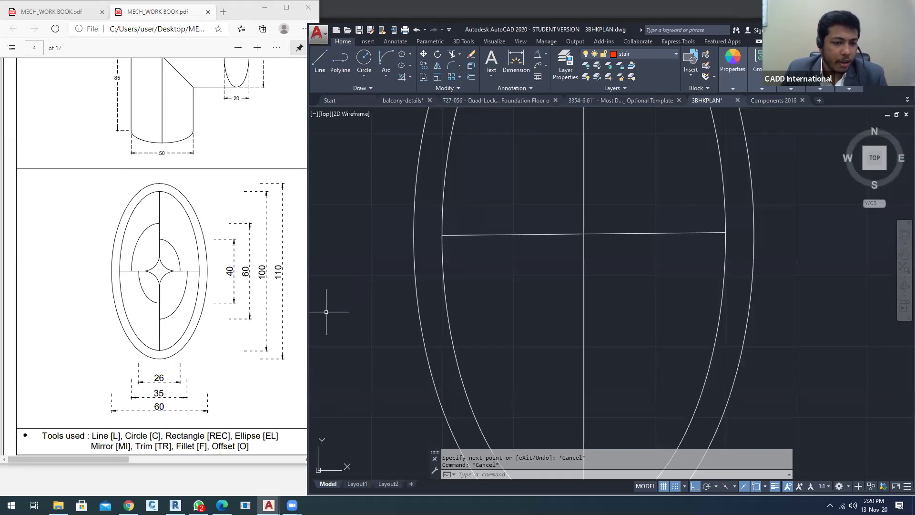
scroll(591, 303, "down", 6)
scroll(560, 274, "up", 2)
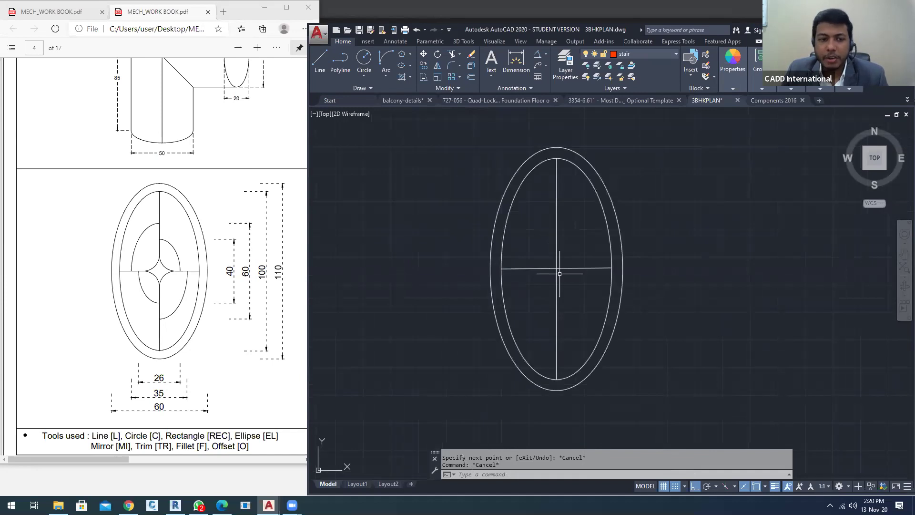
left_click(409, 66)
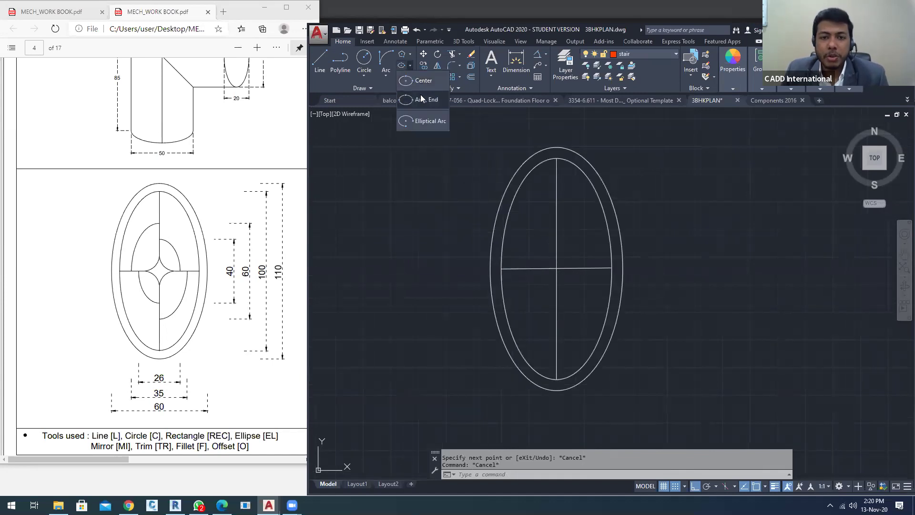
left_click(421, 98)
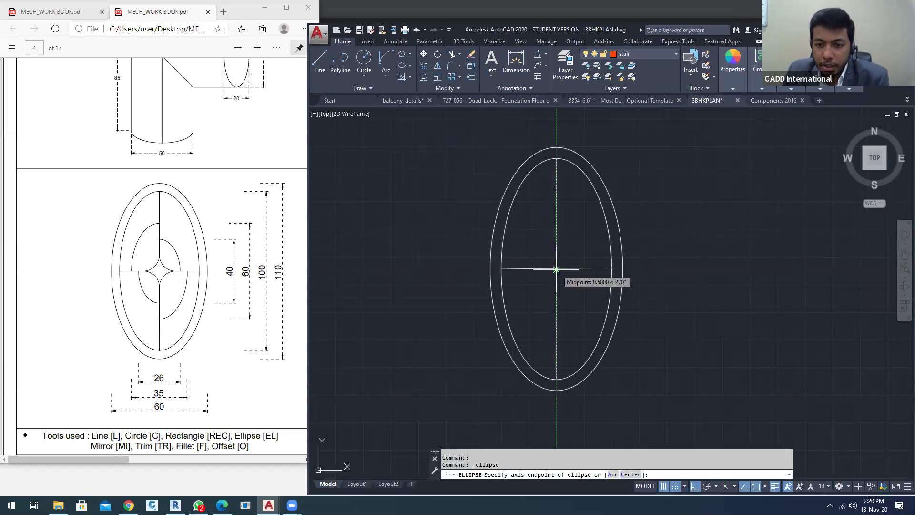
scroll(557, 270, "up", 5)
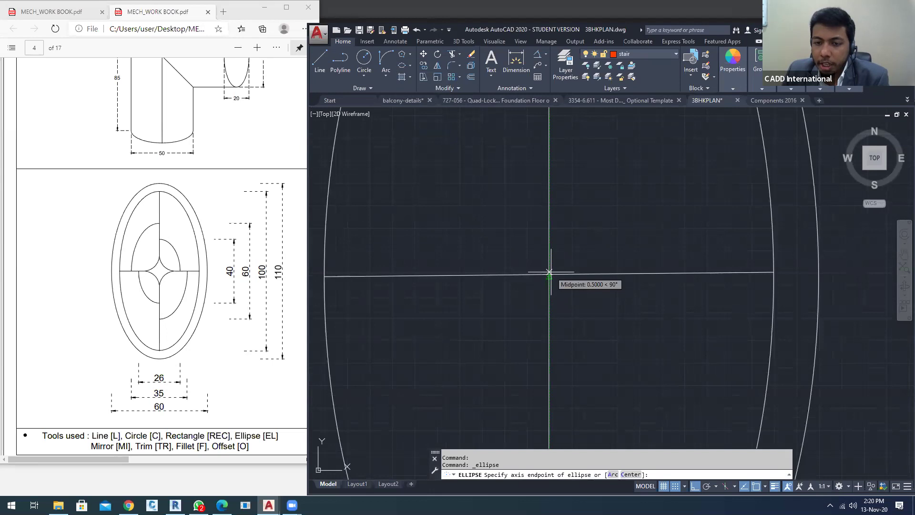
left_click(549, 273)
scroll(552, 204, "down", 5)
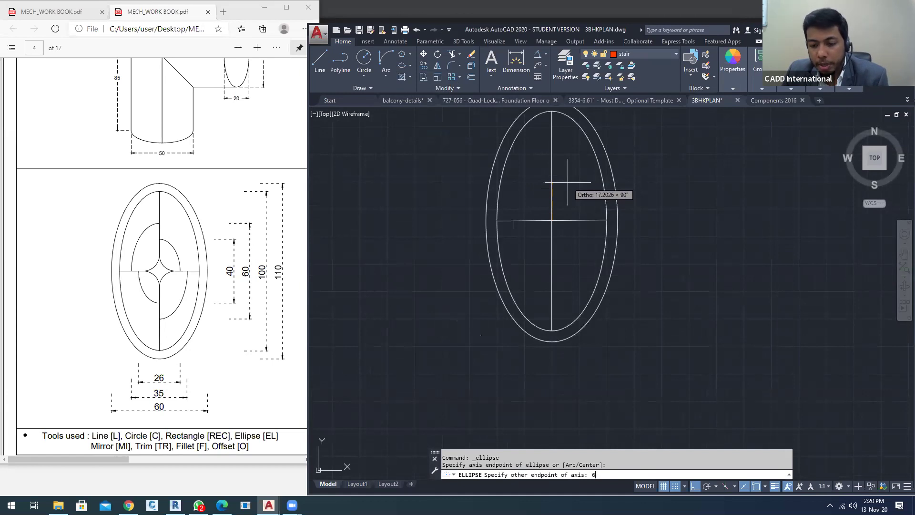
key("Return")
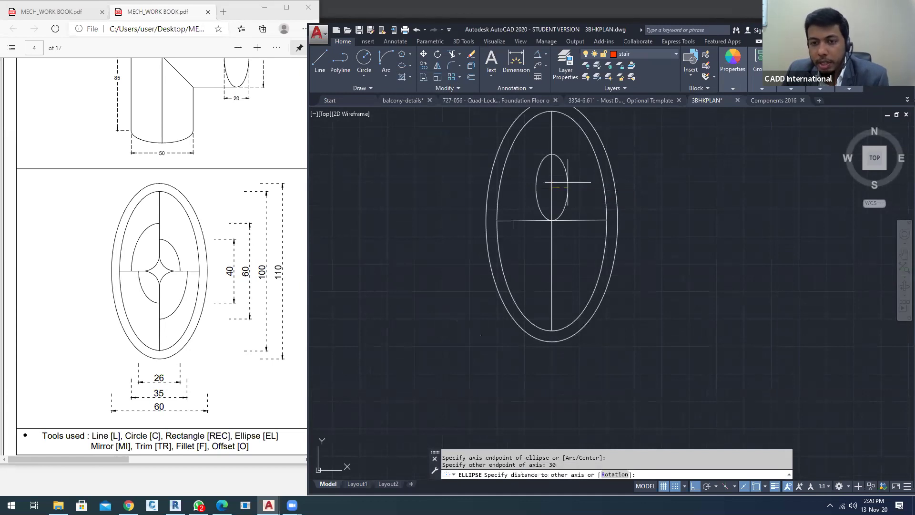
key("Escape")
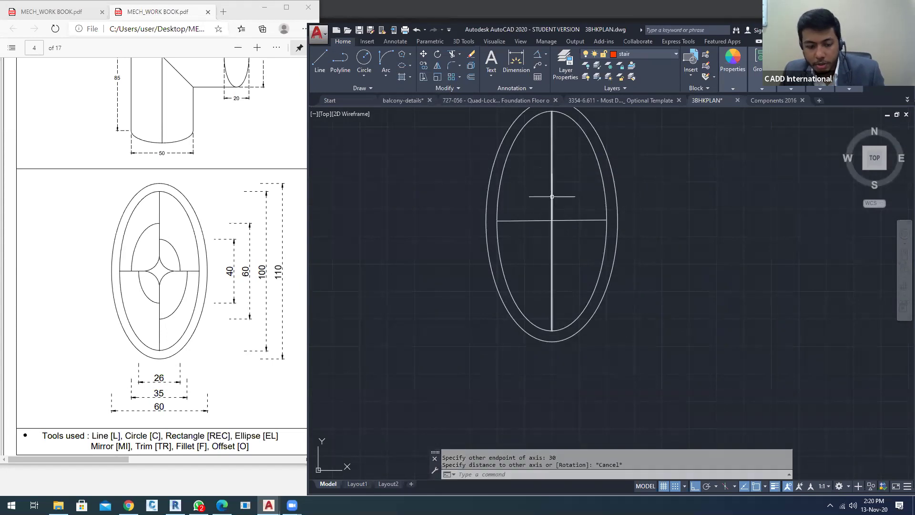
Draw a smaller ellipse from the crossing of the two lines with a vertical half-axis of 30 and a horizontal half-axis of 13
left_click(410, 66)
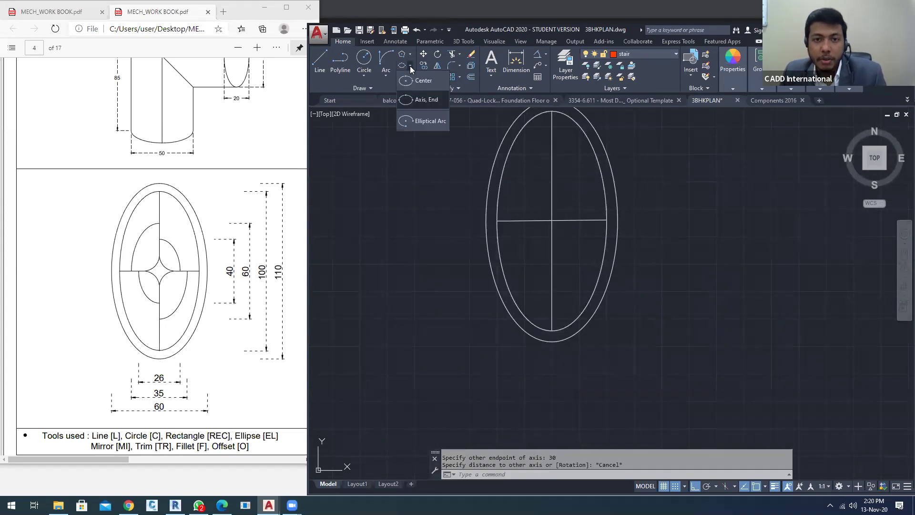
left_click(423, 87)
left_click(552, 221)
type("30")
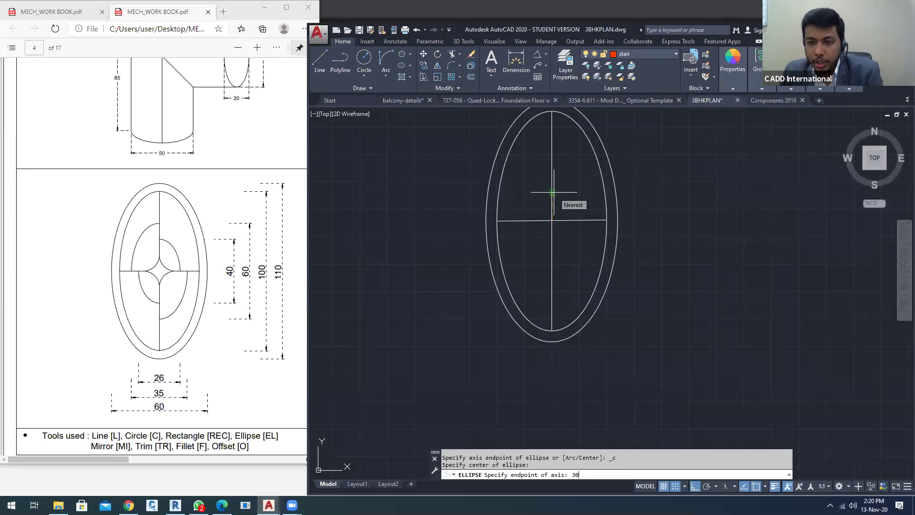
key("Return")
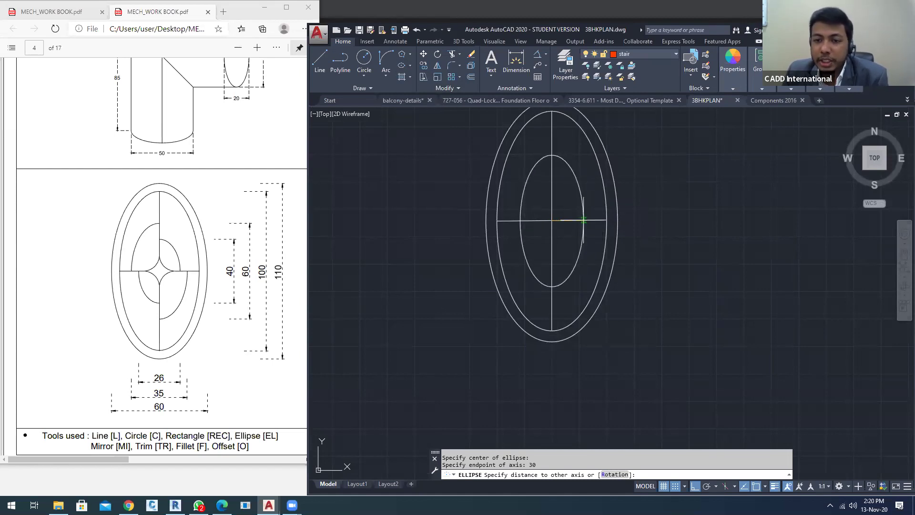
scroll(573, 220, "up", 3)
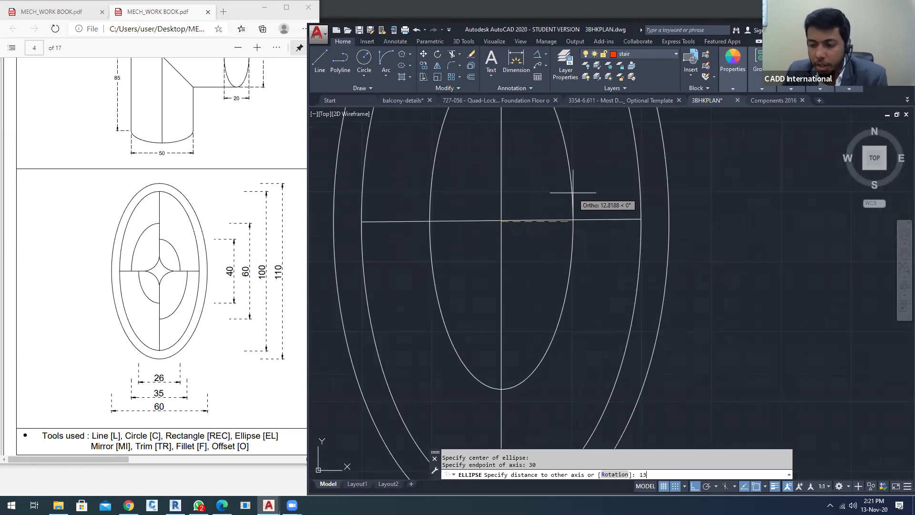
key("Return")
scroll(573, 192, "down", 1)
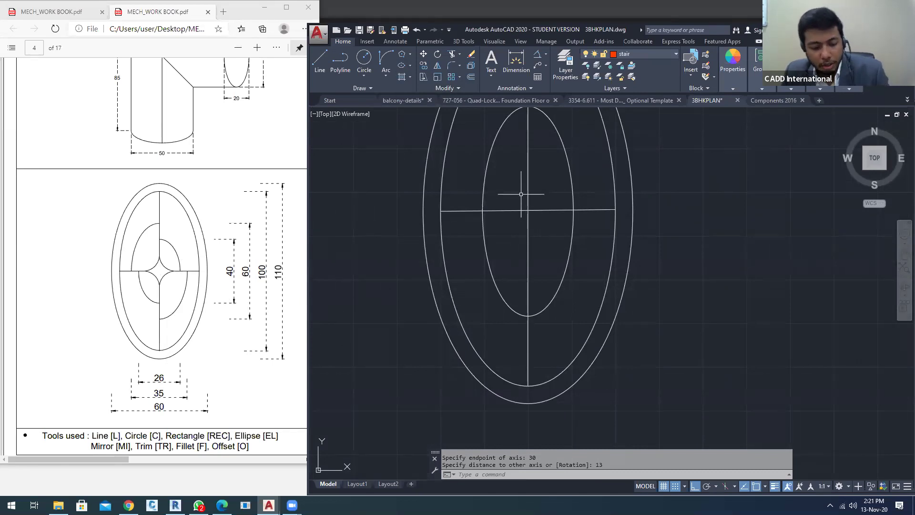
Trim away the upper-right and lower-left quarters of the smallest ellipse, using the crossing lines as boundaries
type("tr")
key("Return")
key("Return")
left_click(591, 181)
left_click(561, 171)
left_click(499, 279)
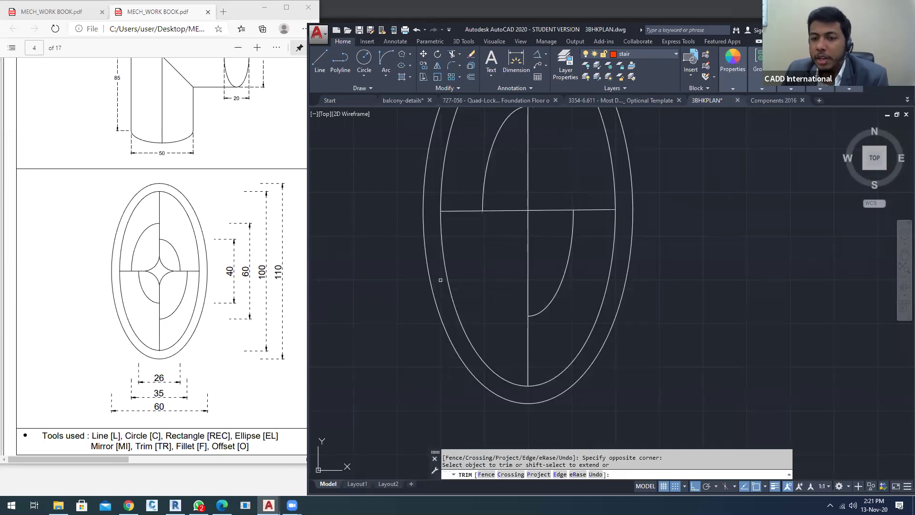
Try to fillet the crossing center lines with a radius of 30
middle_click_drag(504, 222, 486, 276)
scroll(487, 275, "up", 5)
key("Escape")
key("Escape")
middle_click_drag(491, 221, 459, 276)
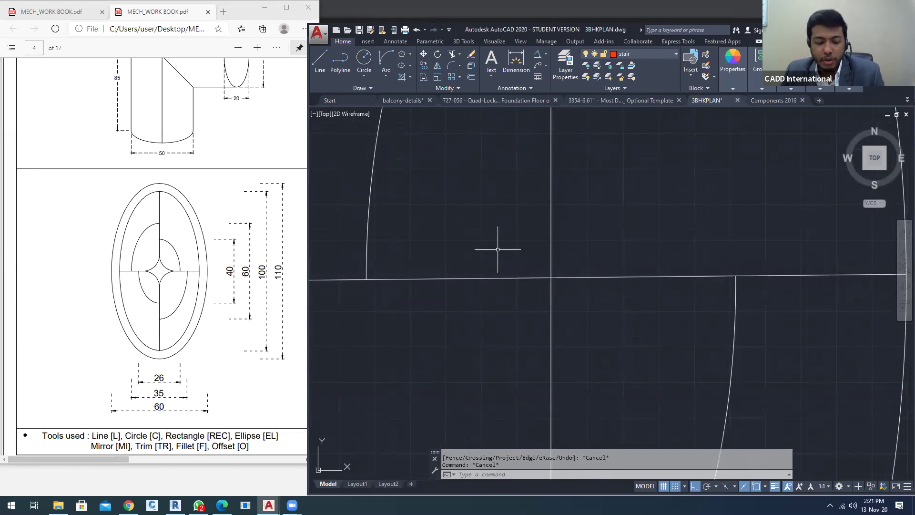
type("F")
key("Return")
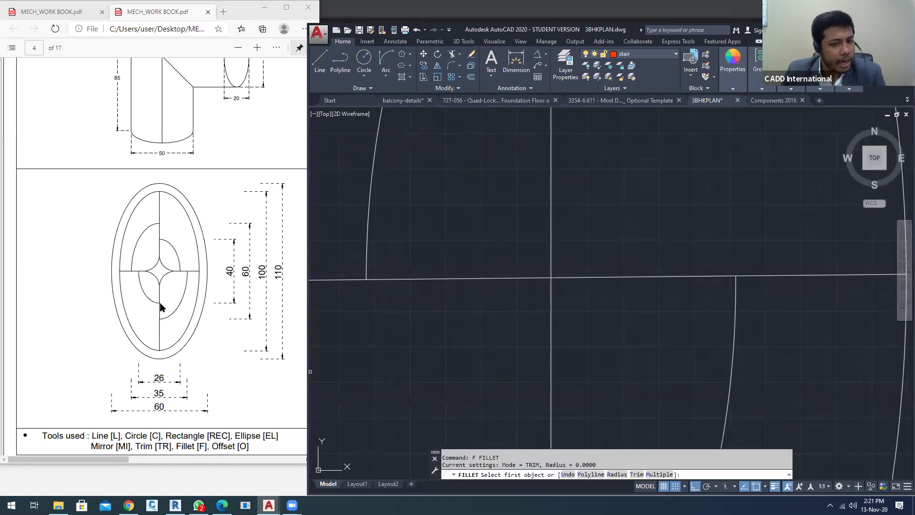
left_click(624, 474)
type("30")
key("Return")
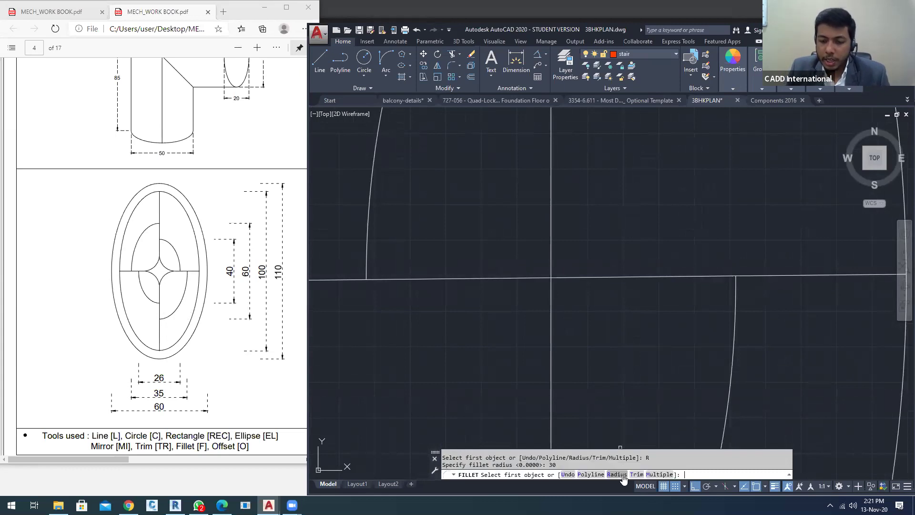
left_click(508, 278)
key("Escape")
key("Escape")
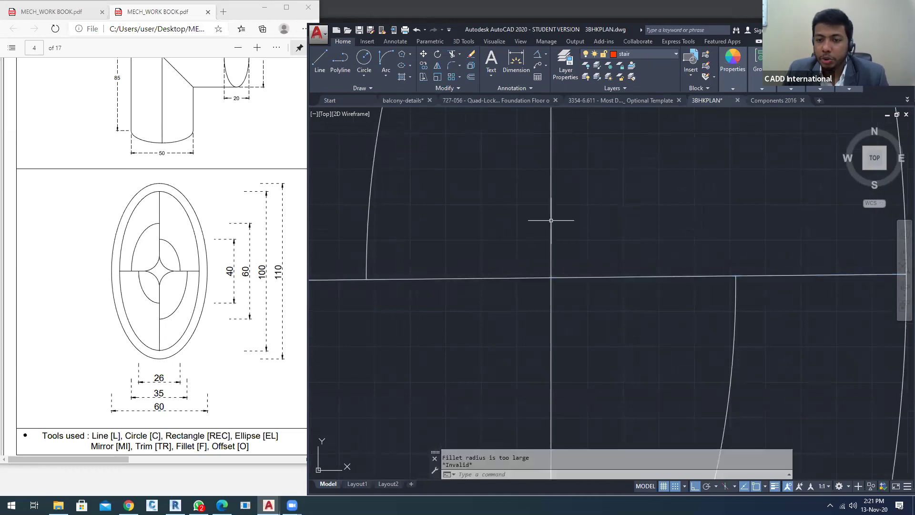
Try to fillet the crossing center lines with a radius of 5
scroll(529, 262, "down", 2)
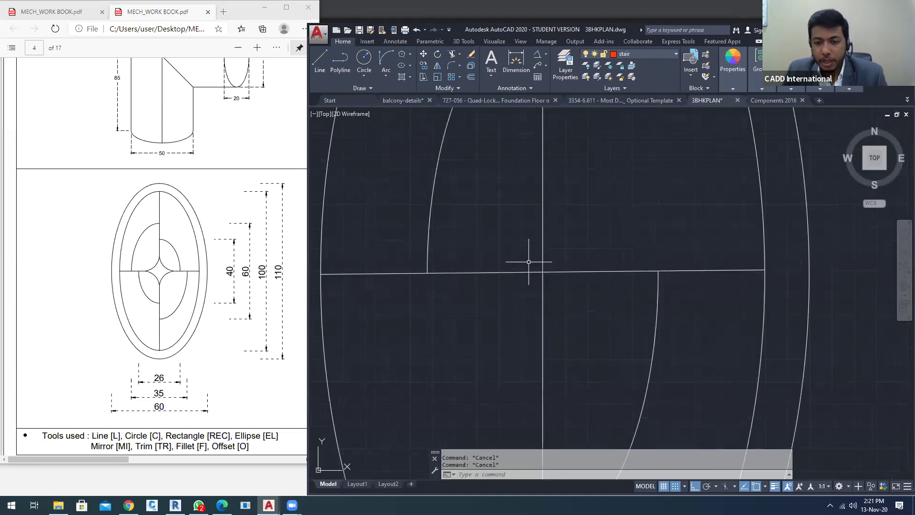
type("f")
key("Return")
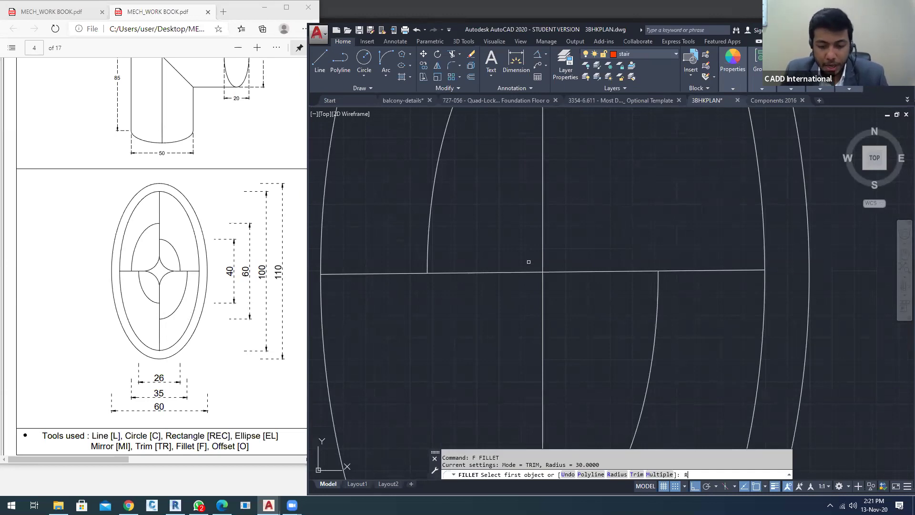
key("Return")
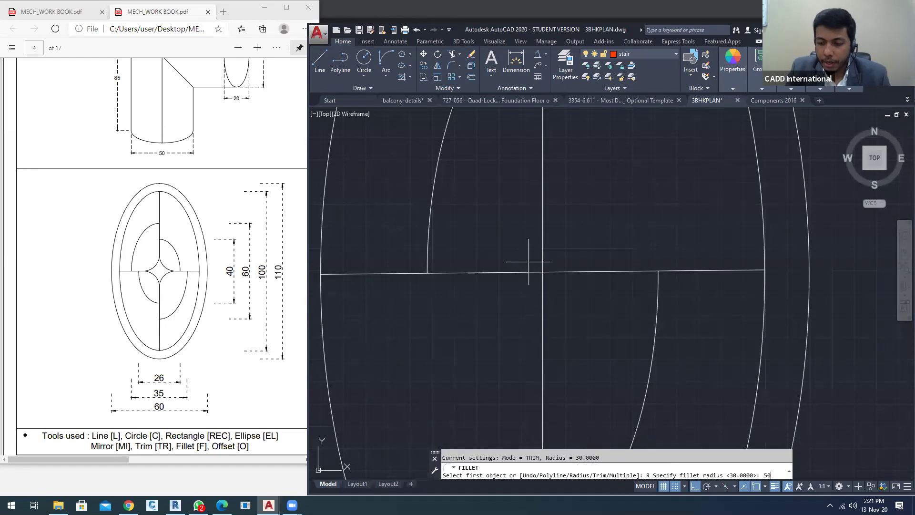
type("5")
key("Return")
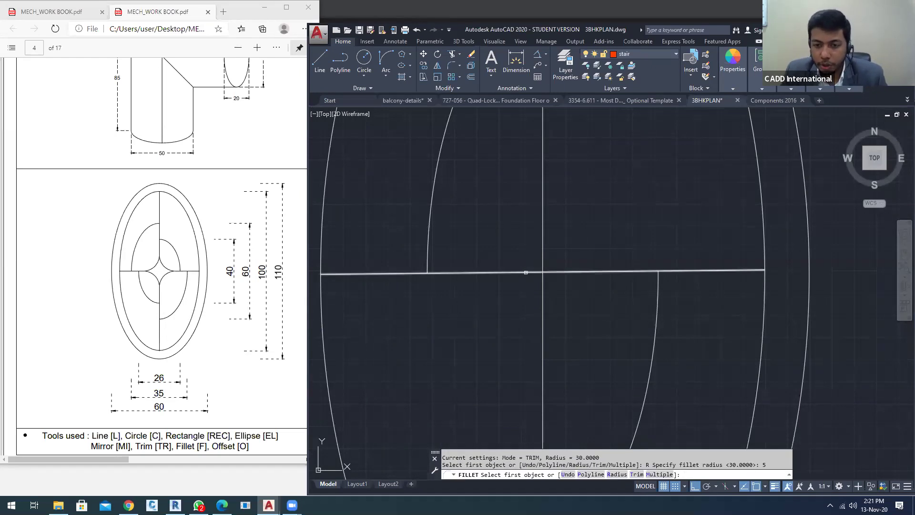
left_click(526, 272)
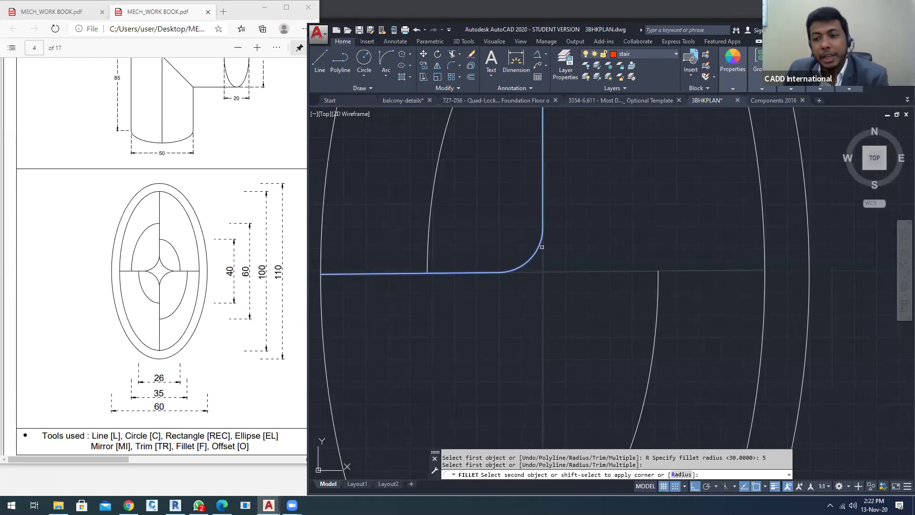
left_click(546, 291)
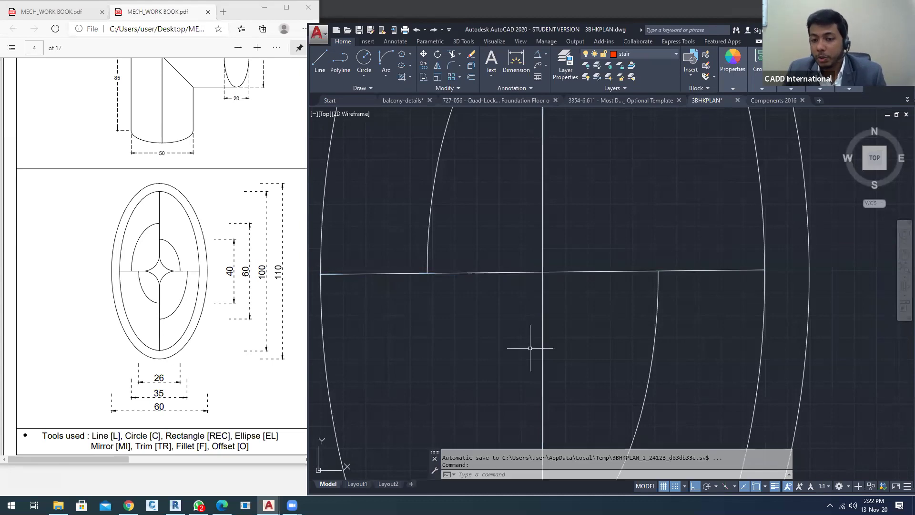
Fillet the upper-left corner of the center-line crossing with radius 3 in No trim mode
type("f")
key("Return")
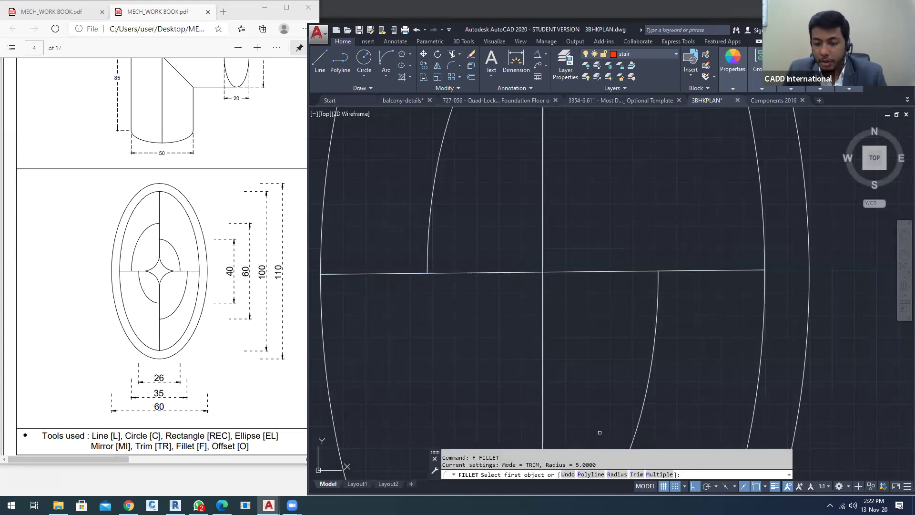
left_click(617, 475)
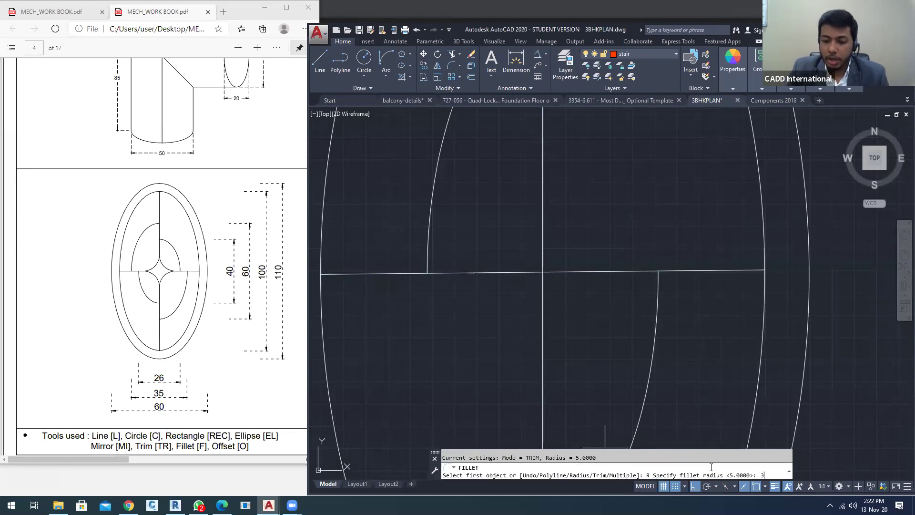
type("3")
key("Return")
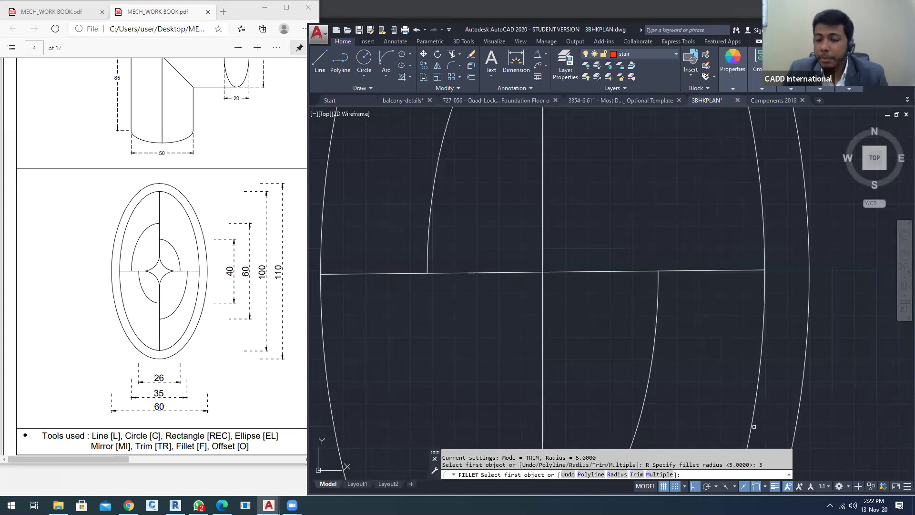
left_click(637, 474)
left_click(591, 474)
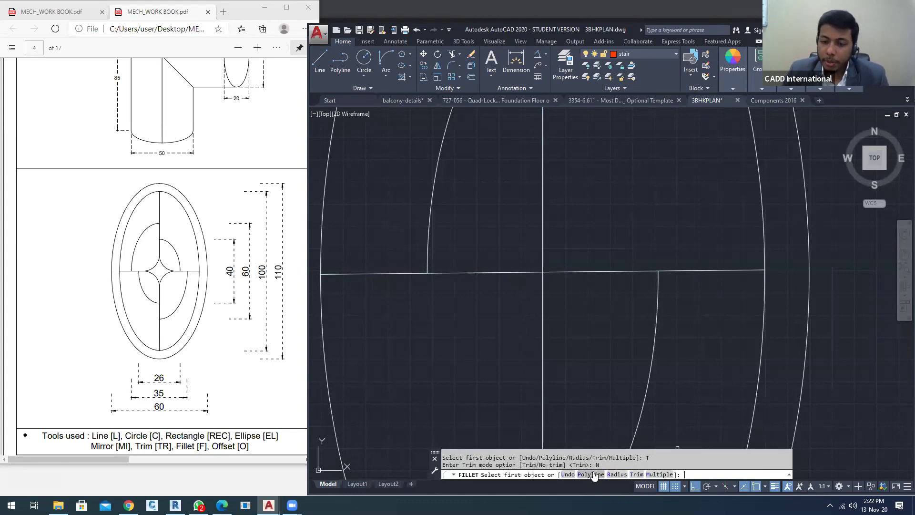
left_click(504, 271)
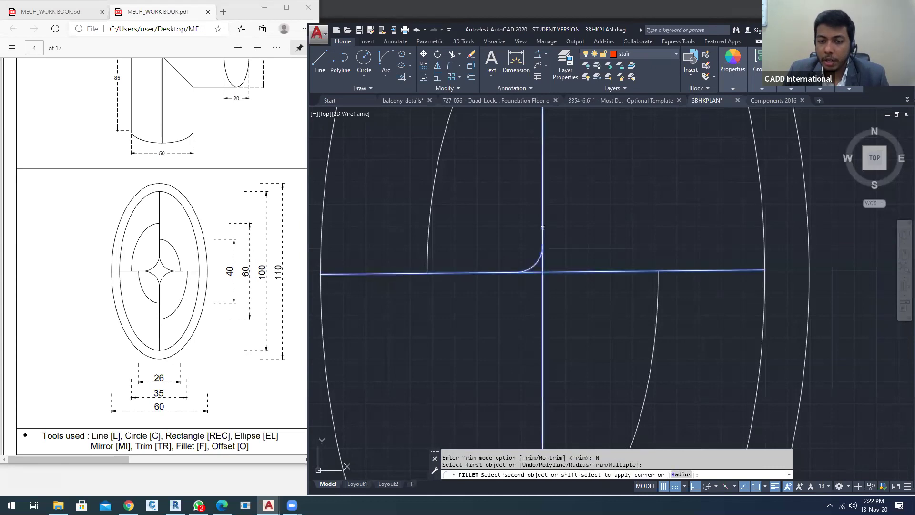
left_click(543, 229)
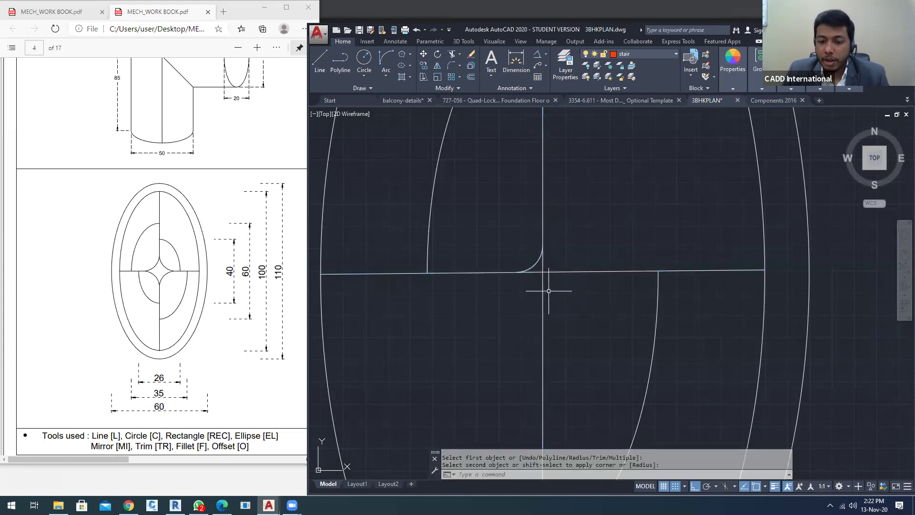
Fillet the other three corners of the center-line crossing with the same radius, using the Multiple option
key("space")
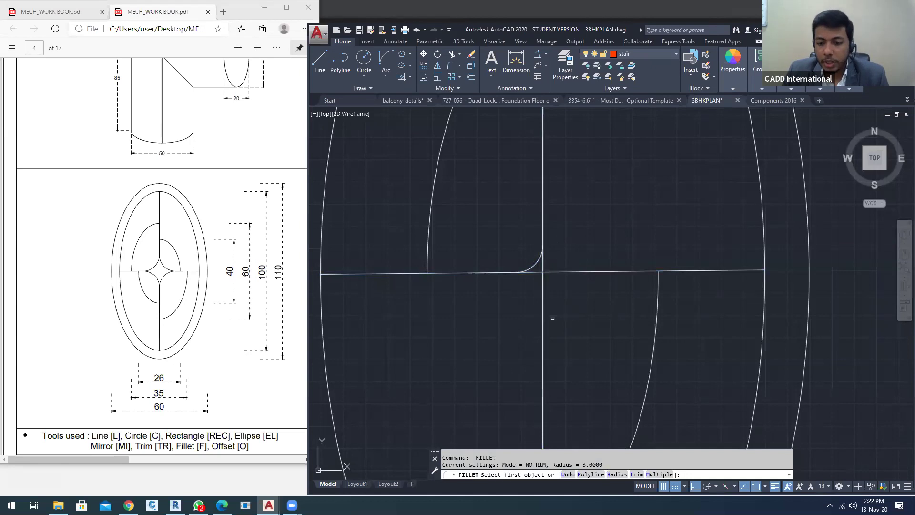
type("m")
key("Return")
left_click(515, 272)
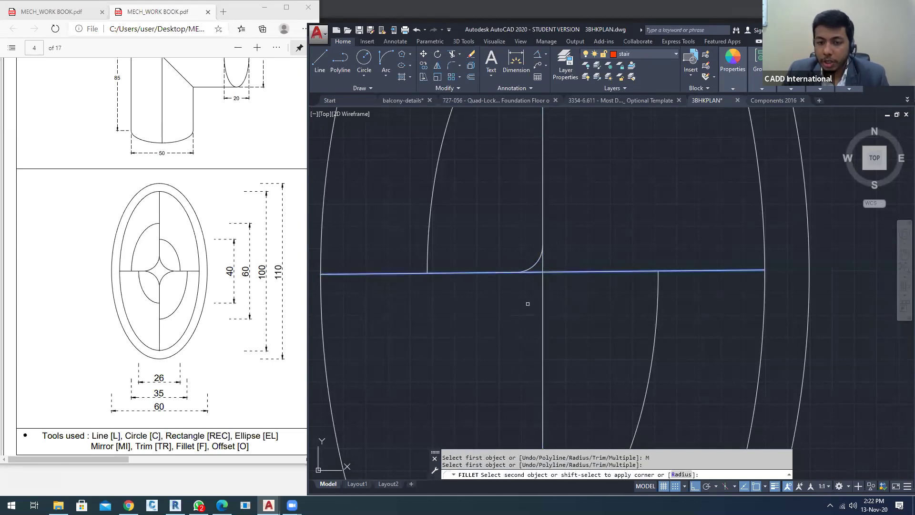
left_click(544, 306)
left_click(581, 271)
left_click(543, 313)
left_click(544, 205)
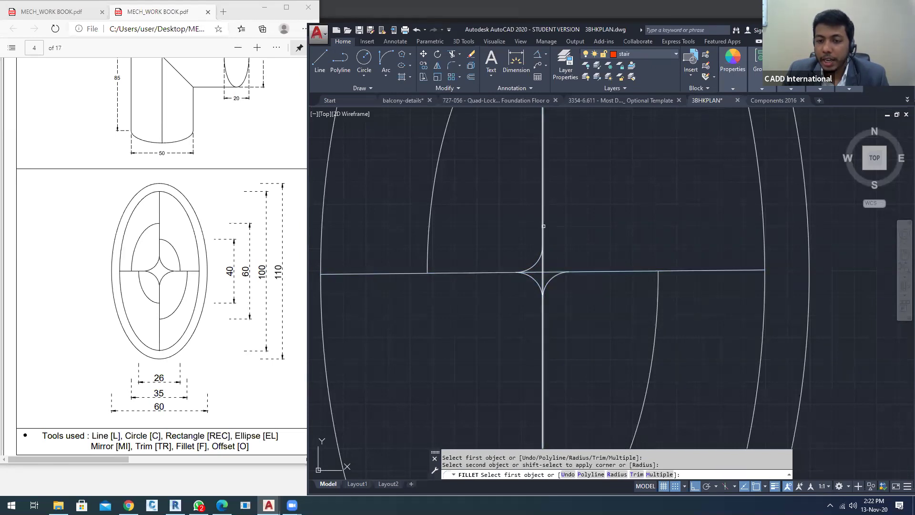
left_click(586, 270)
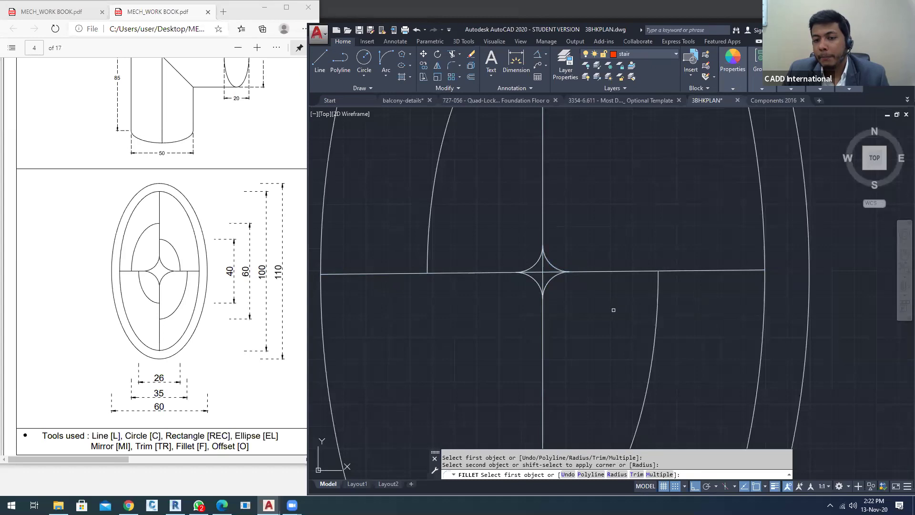
Inspect the four-pointed star at the crossing and undo the last three fillets
scroll(553, 279, "up", 5)
scroll(575, 253, "down", 5)
scroll(633, 305, "up", 1)
scroll(519, 256, "up", 2)
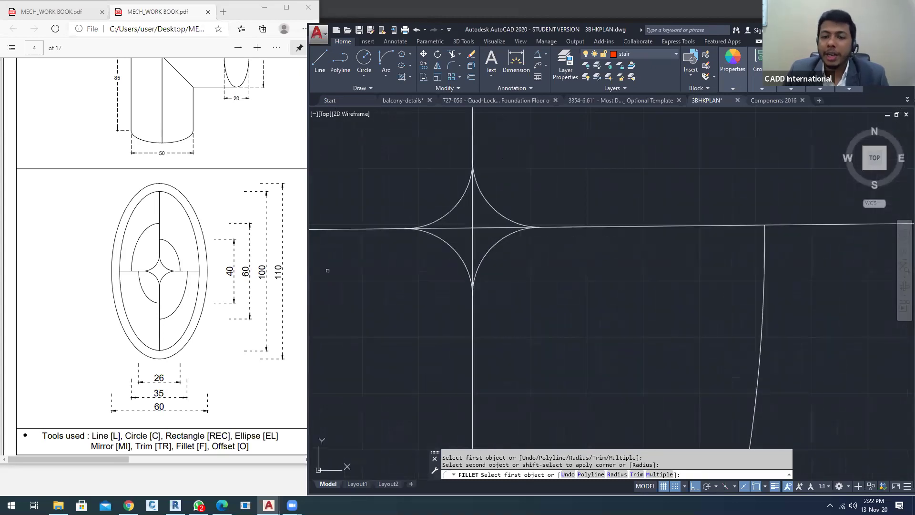
scroll(542, 282, "down", 8)
scroll(531, 271, "down", 1)
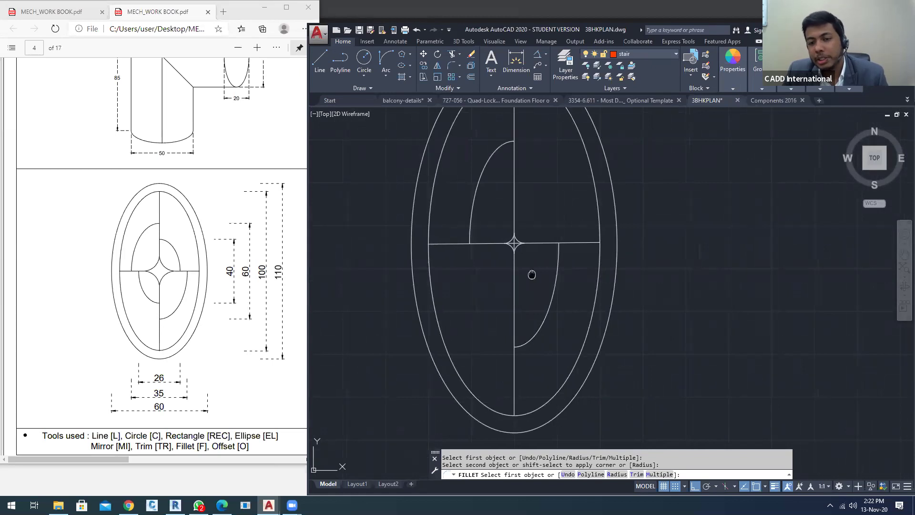
scroll(512, 247, "up", 5)
scroll(509, 244, "up", 3)
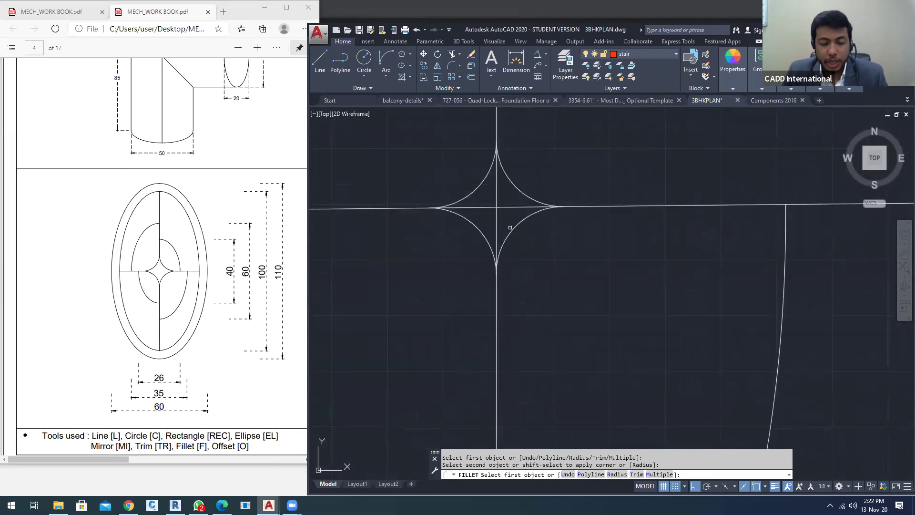
scroll(510, 228, "down", 4)
key("ctrl+z")
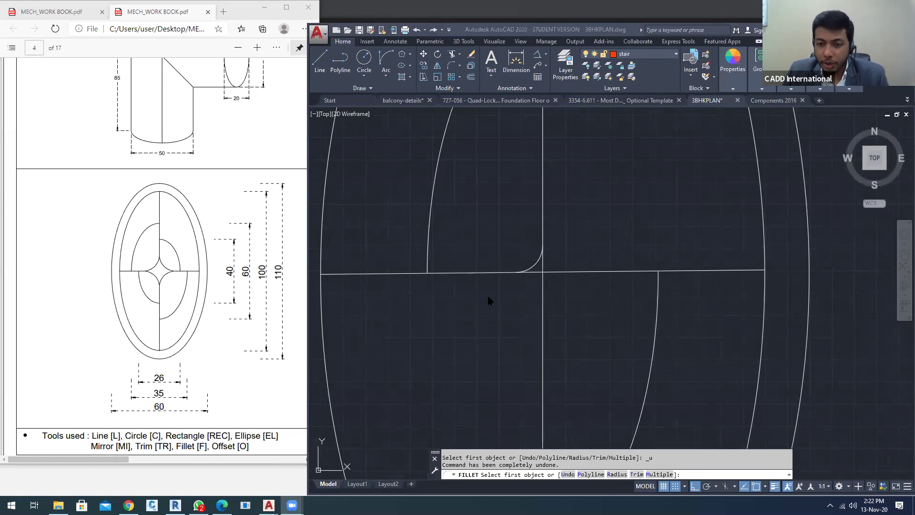
Switch the fillet's trim mode to Trim and back to No trim
left_click(637, 474)
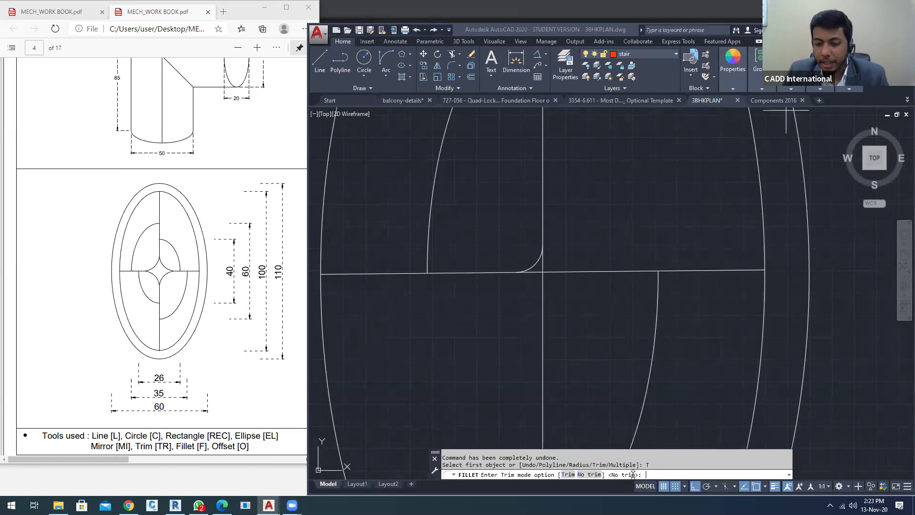
left_click(568, 475)
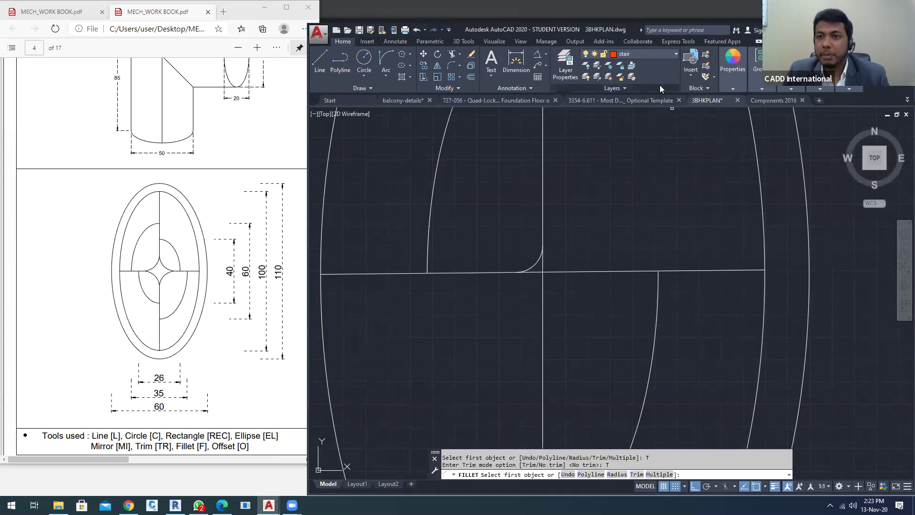
left_click(843, 505)
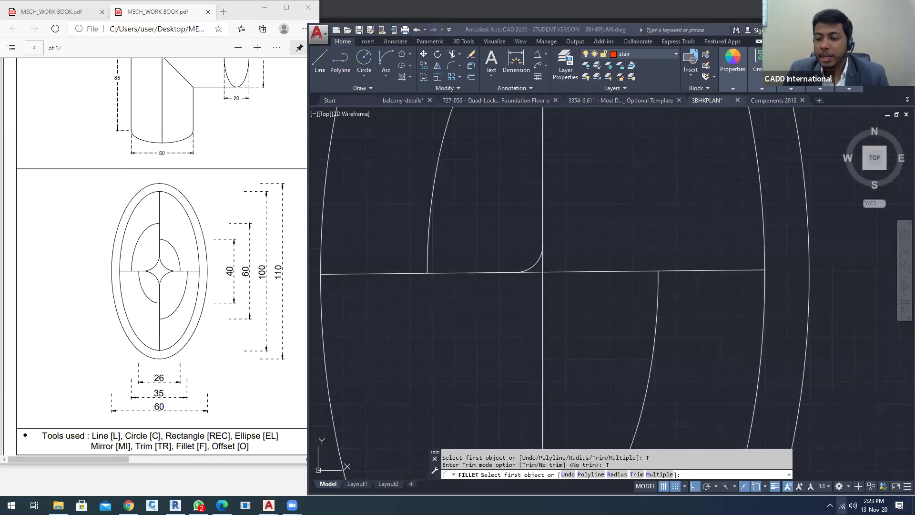
left_click(613, 221)
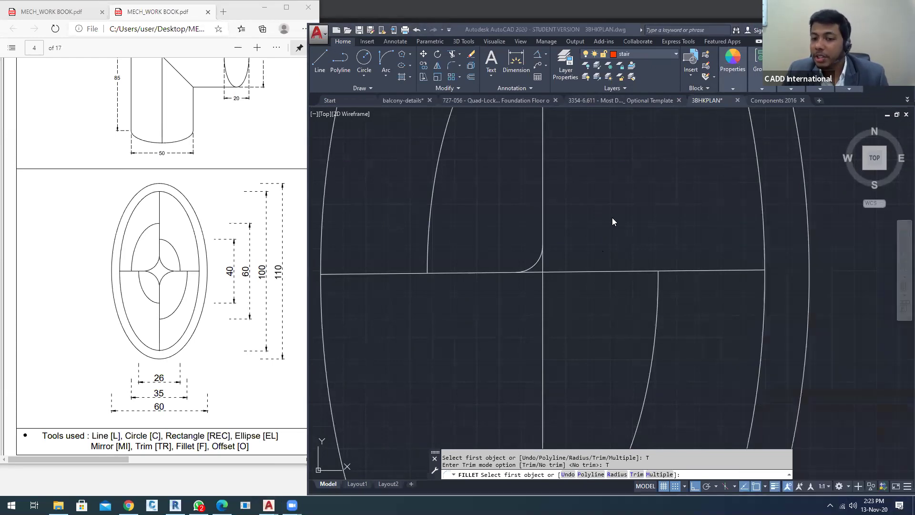
left_click(637, 474)
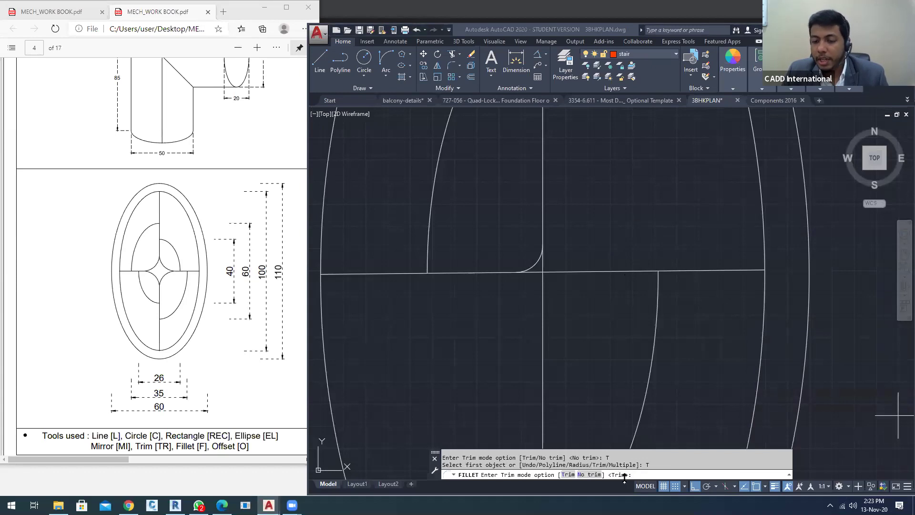
left_click(589, 474)
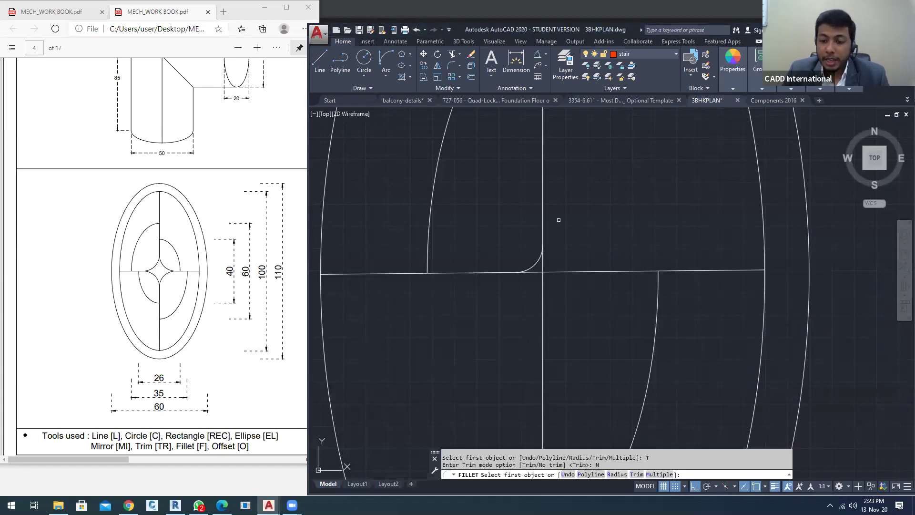
Fillet the upper-right, lower-right and lower-left corners of the center-line crossing at radius 3, keeping both lines untrimmed
left_click(543, 211)
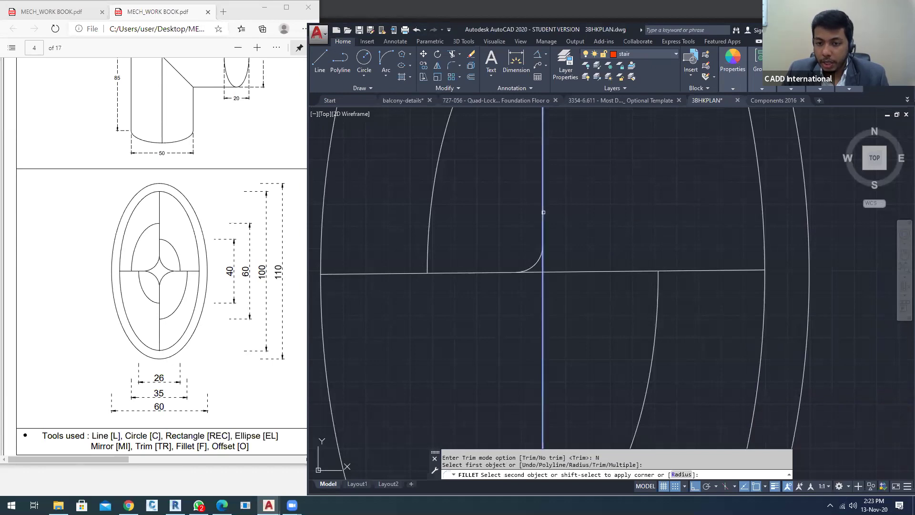
left_click(574, 272)
left_click(583, 271)
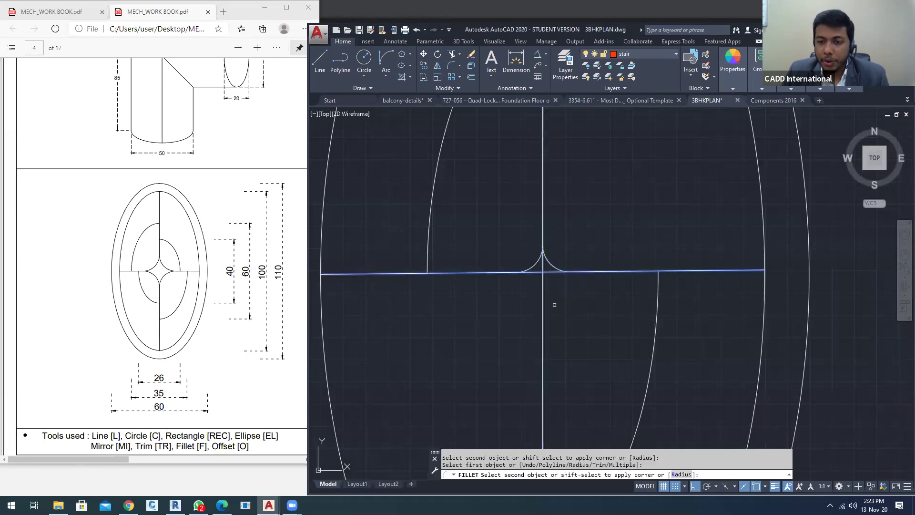
left_click(544, 305)
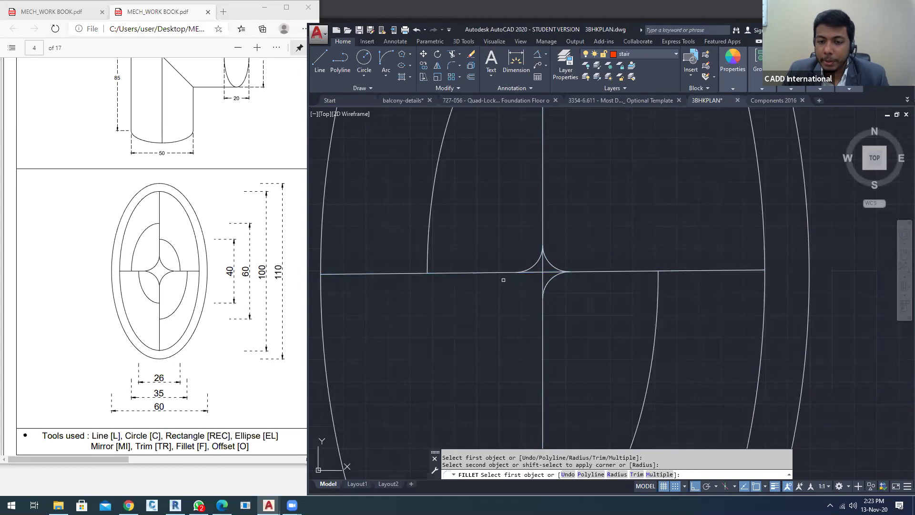
left_click(504, 274)
left_click(543, 309)
key("Escape")
key("Escape")
Trim away the center-line segments inside the star formed by the four fillet arcs
scroll(542, 291, "up", 8)
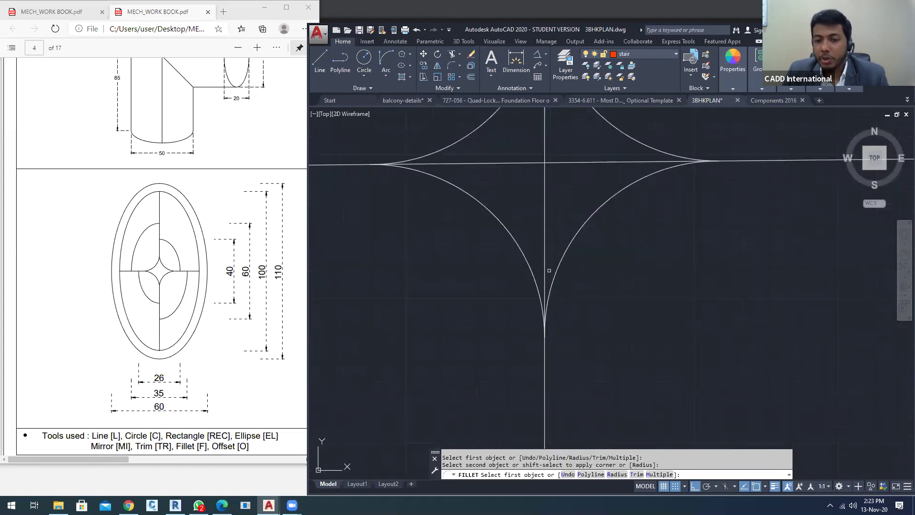
type("tr")
key("Return")
key("Return")
left_click(576, 203)
left_click(528, 144)
key("Escape")
scroll(548, 181, "down", 5)
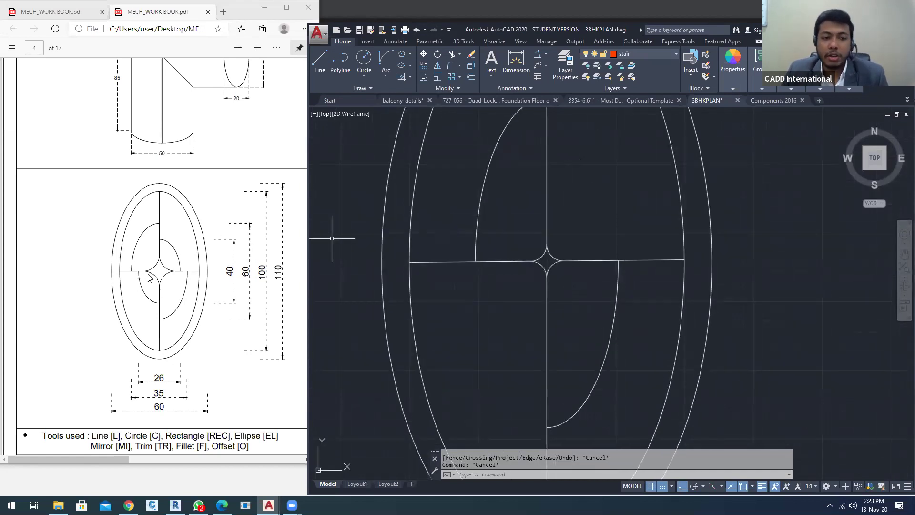
Draw a wide horizontal ellipse in the empty area beside the finished drawing, with a half-height of about 40.5
scroll(465, 241, "down", 6)
key("Escape")
scroll(548, 260, "up", 3)
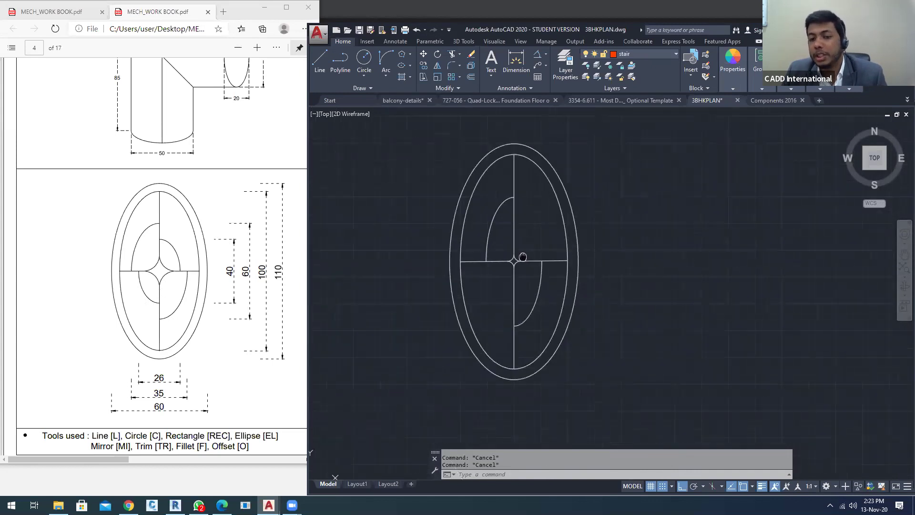
middle_click_drag(570, 248, 429, 262)
scroll(508, 261, "down", 2)
middle_click_drag(535, 247, 434, 259)
type("e")
key("BackSpace")
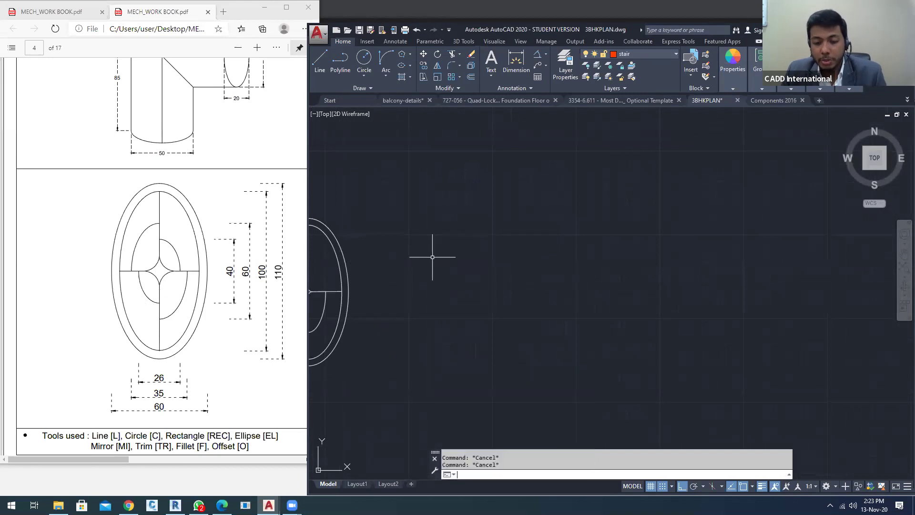
type("el")
key("Return")
middle_click_drag(570, 251, 518, 242)
left_click(466, 244)
left_click(684, 244)
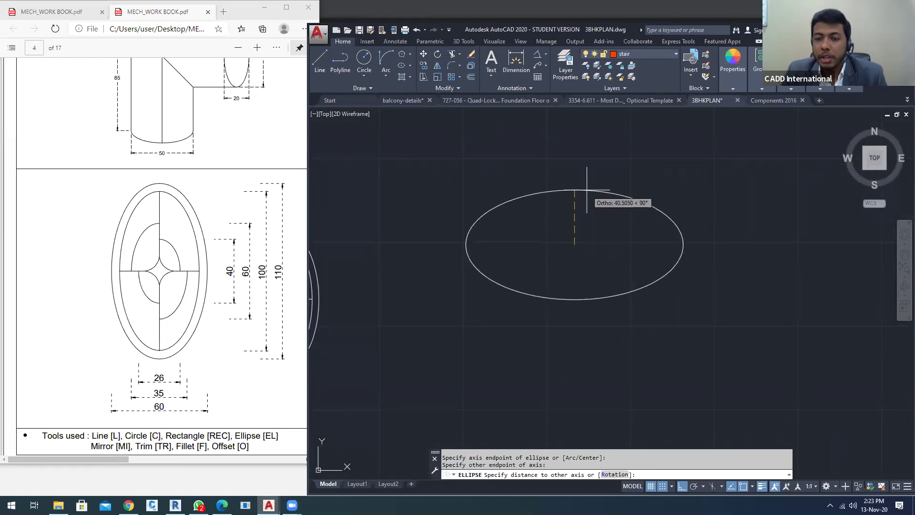
left_click(588, 190)
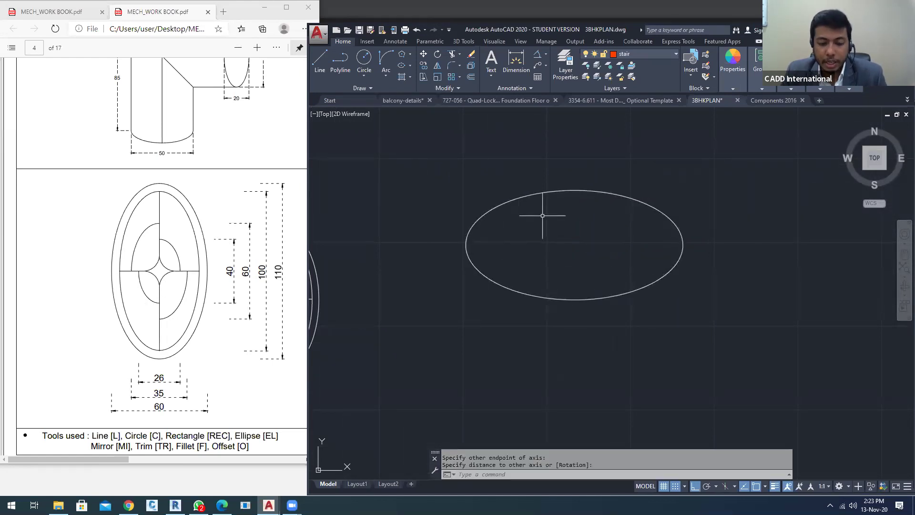
Draw a smaller horizontal ellipse inside the wide one, about 143 long with a half-height of about 32.7
type("c")
key("BackSpace")
type("E")
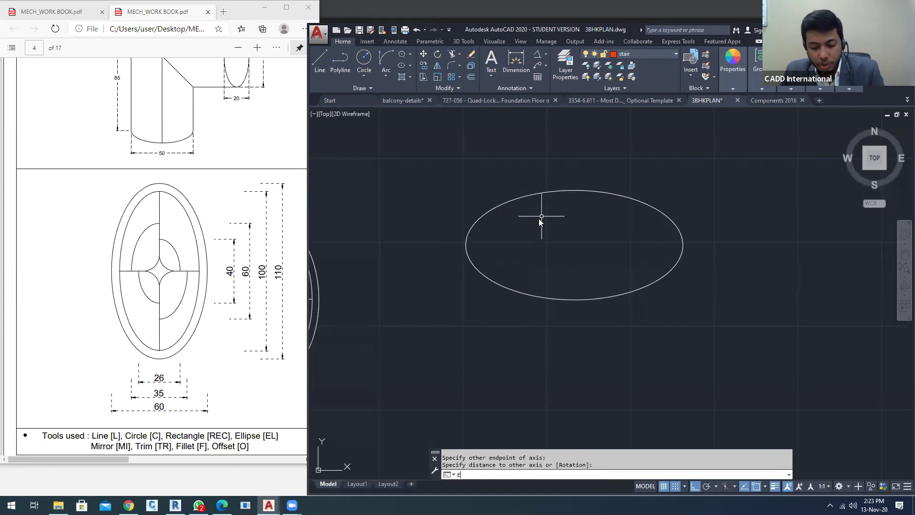
type("L")
key("Return")
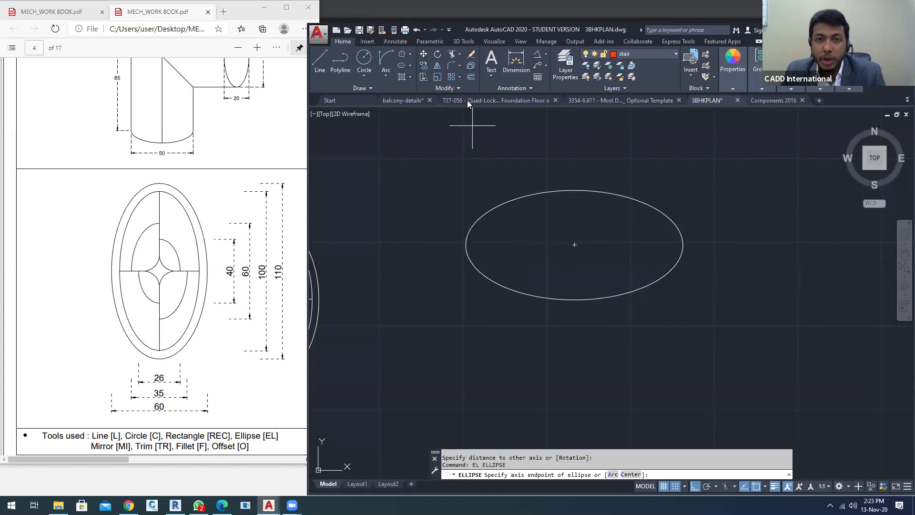
left_click(410, 66)
left_click(418, 100)
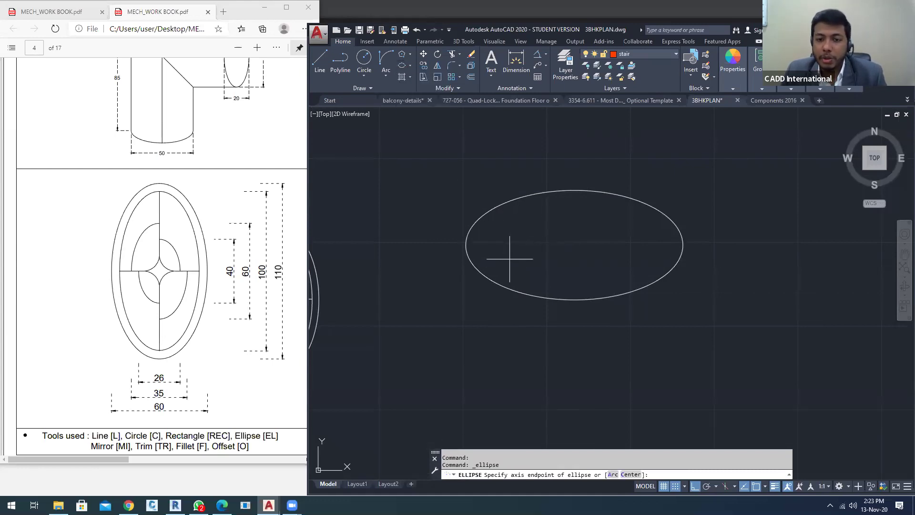
left_click(479, 243)
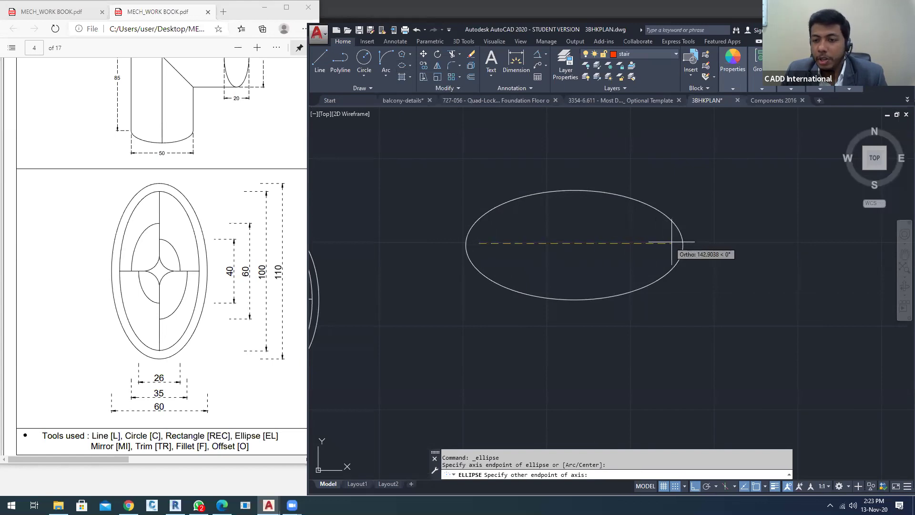
left_click(673, 243)
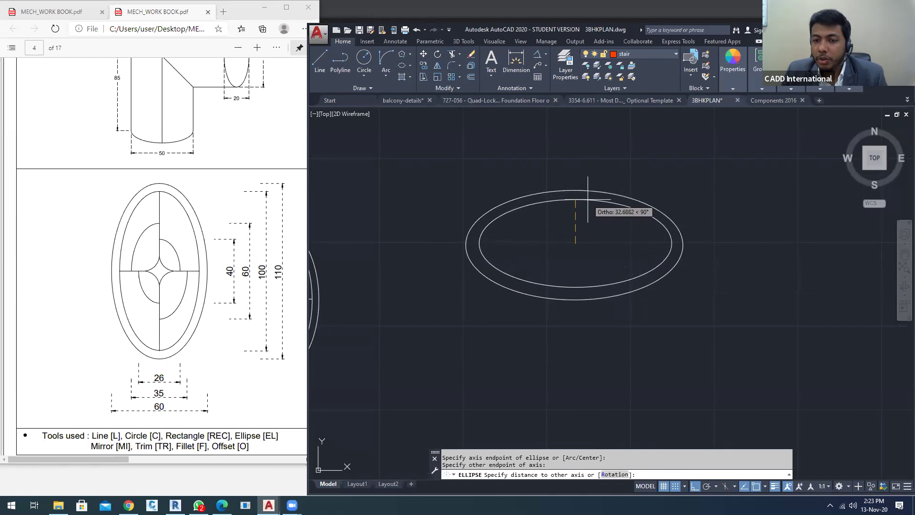
left_click(588, 199)
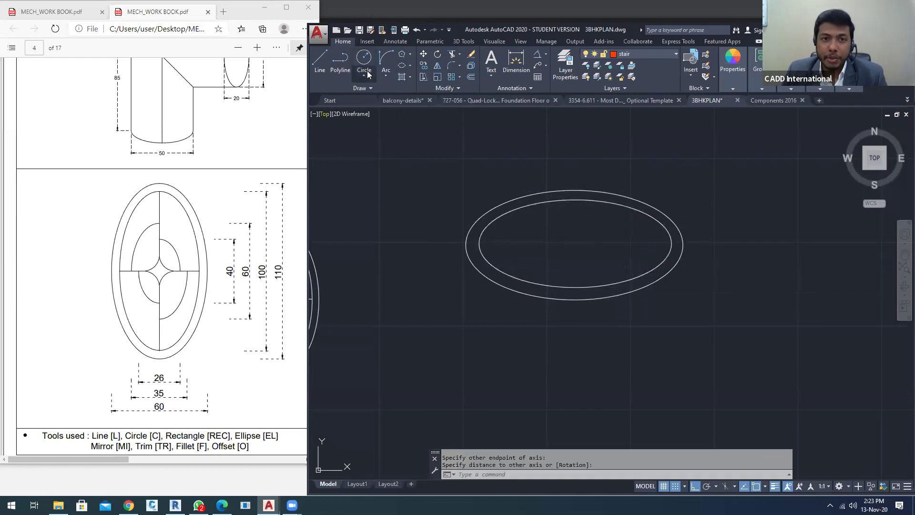
Draw an upright ellipse spanning the inner horizontal ellipse from its bottom quadrant to its top quadrant, with a half-width of about 22.4
left_click(410, 66)
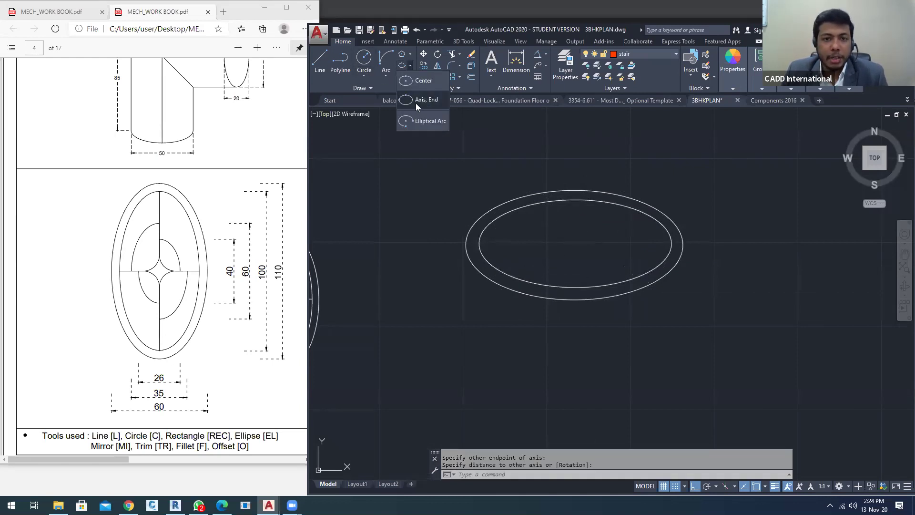
left_click(417, 101)
left_click(575, 288)
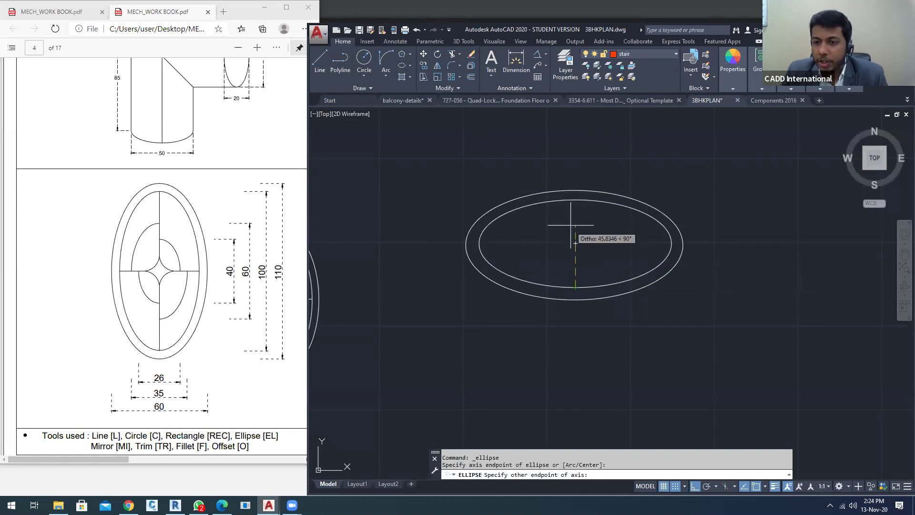
left_click(576, 199)
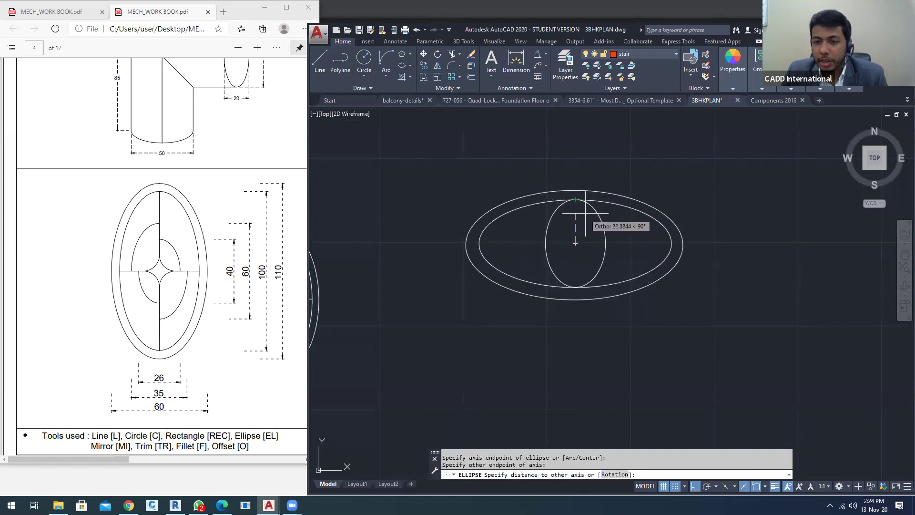
left_click(585, 214)
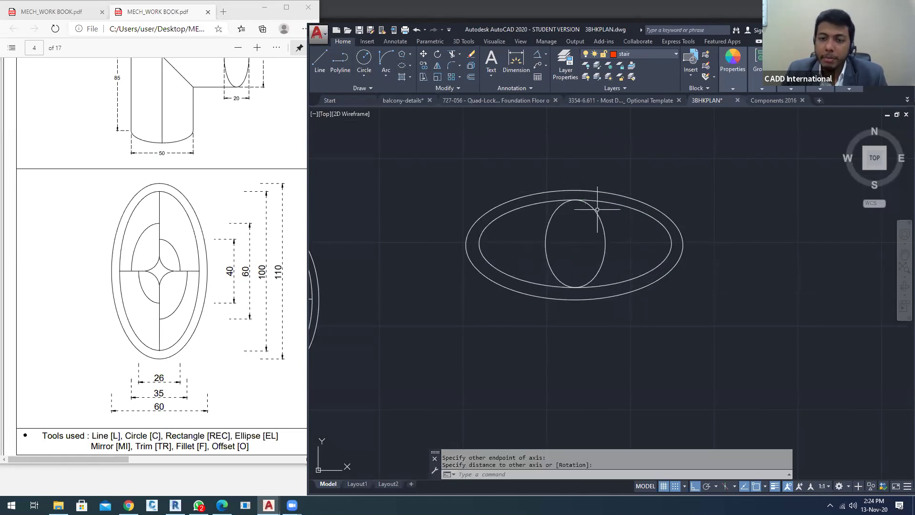
Draw a slightly smaller upright ellipse inside the first upright ellipse, using the axis-end method
left_click(410, 65)
left_click(417, 101)
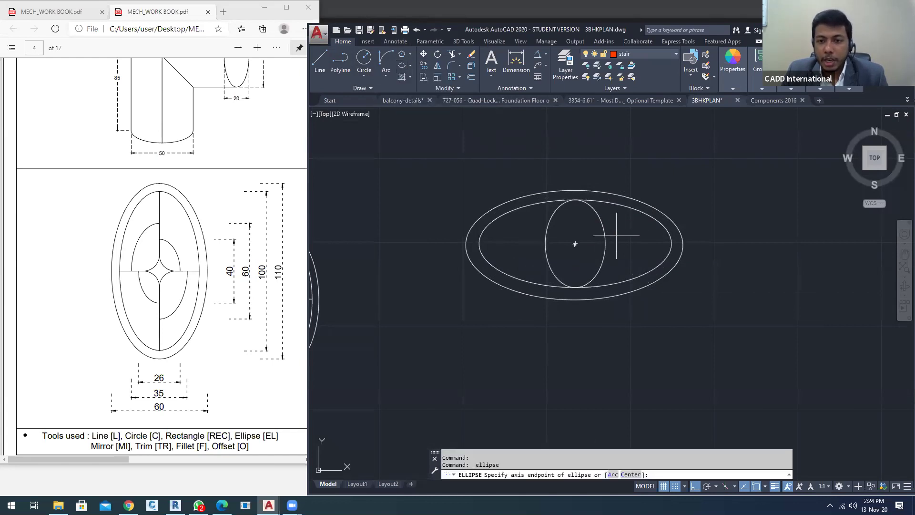
scroll(576, 284, "up", 2)
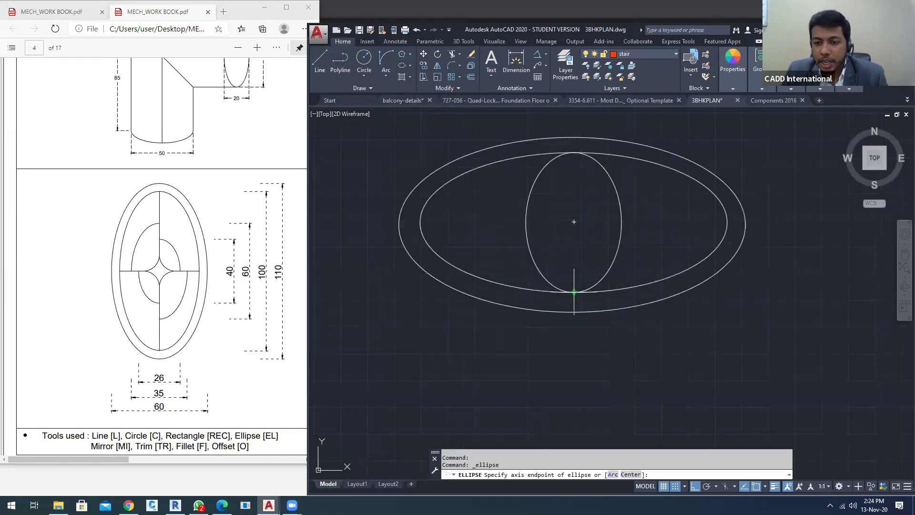
left_click(575, 292)
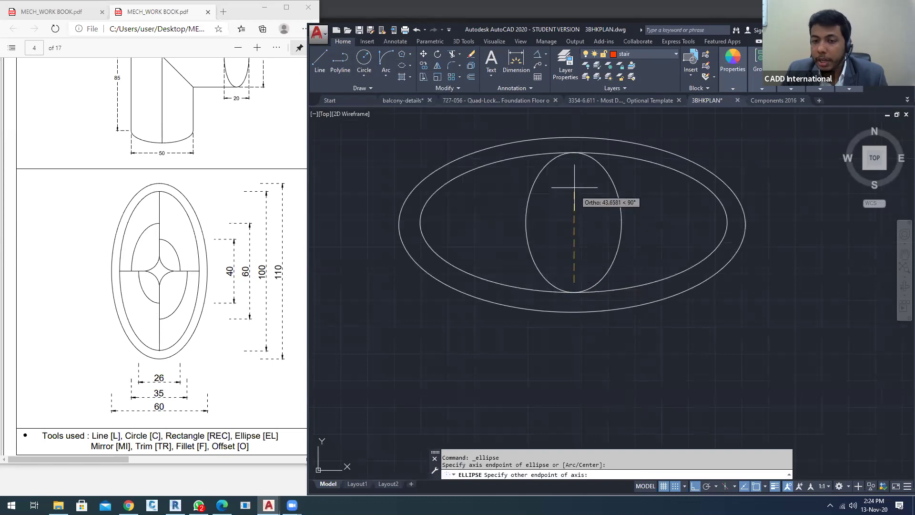
left_click(575, 159)
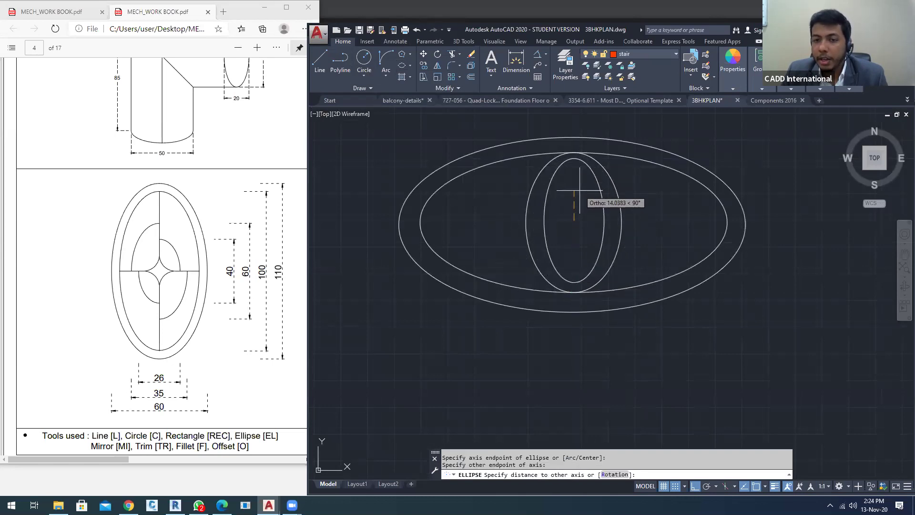
left_click(580, 188)
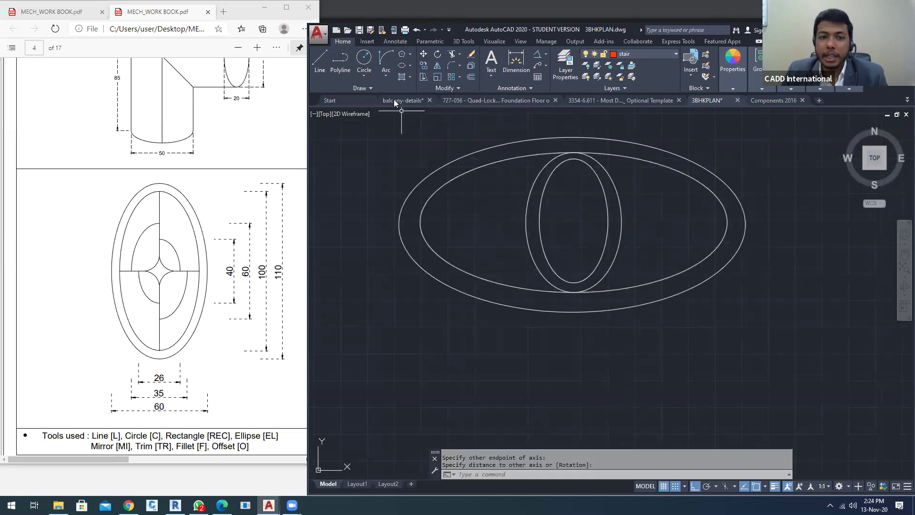
left_click(411, 66)
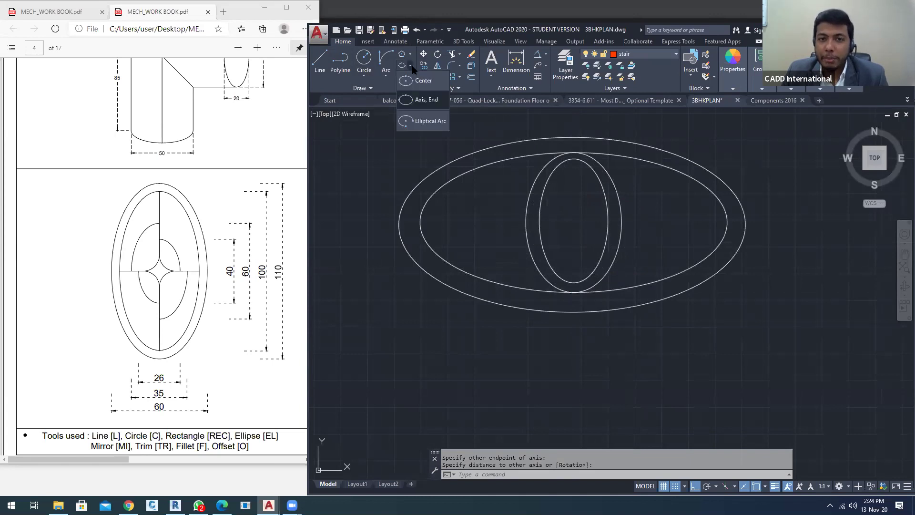
left_click(417, 96)
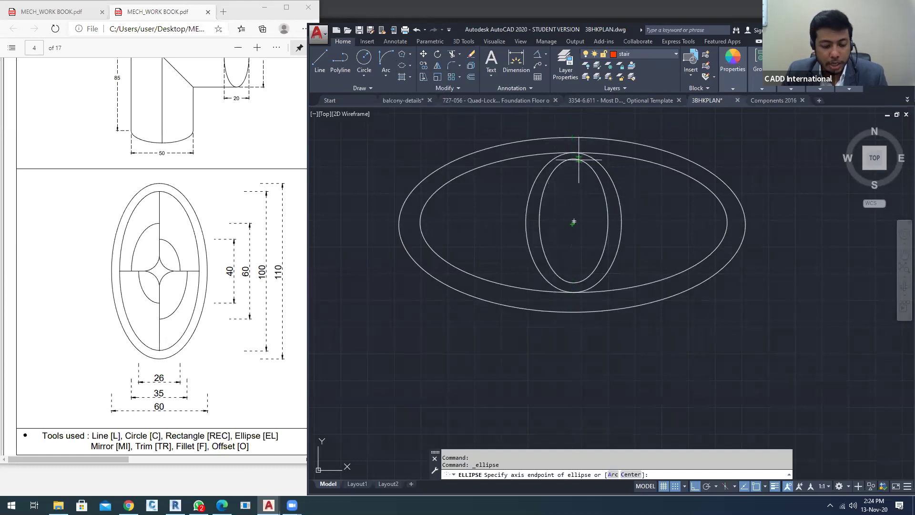
key("F8")
right_click(572, 186, "shift")
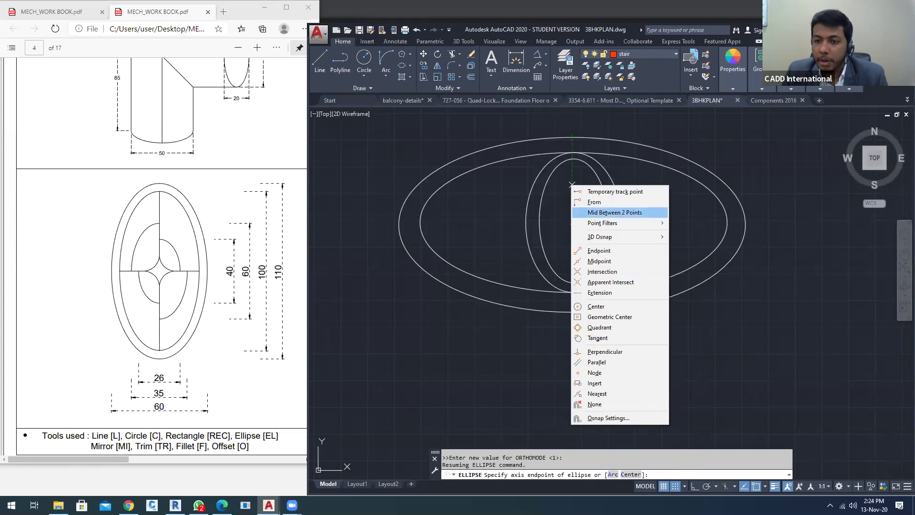
left_click(610, 213)
left_click(574, 222)
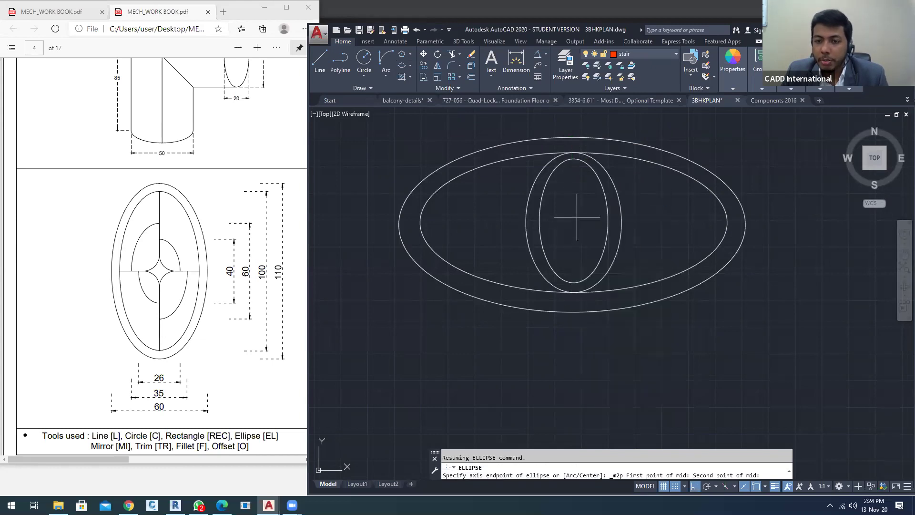
left_click(574, 139)
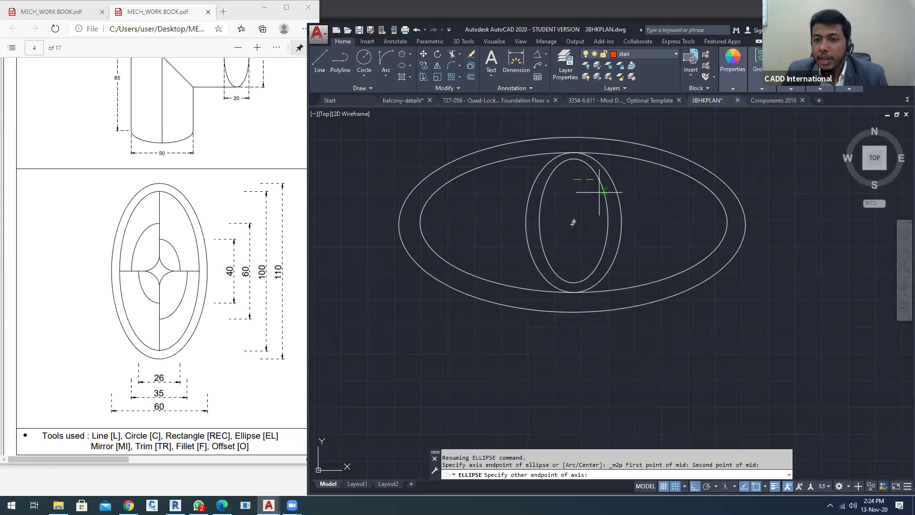
left_click(574, 138)
key("Escape")
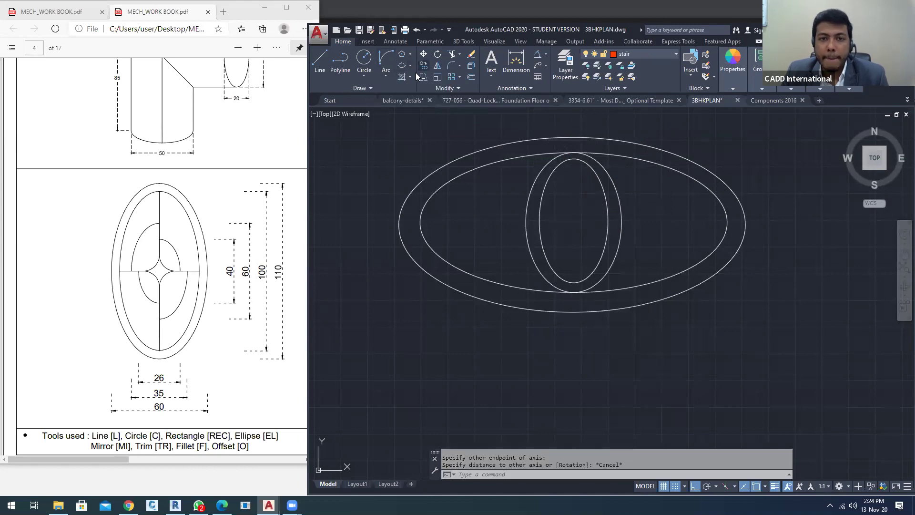
Draw a flat horizontal ellipse whose short axis runs from the common center to the upper quadrant of the larger upright ellipse
left_click(403, 65)
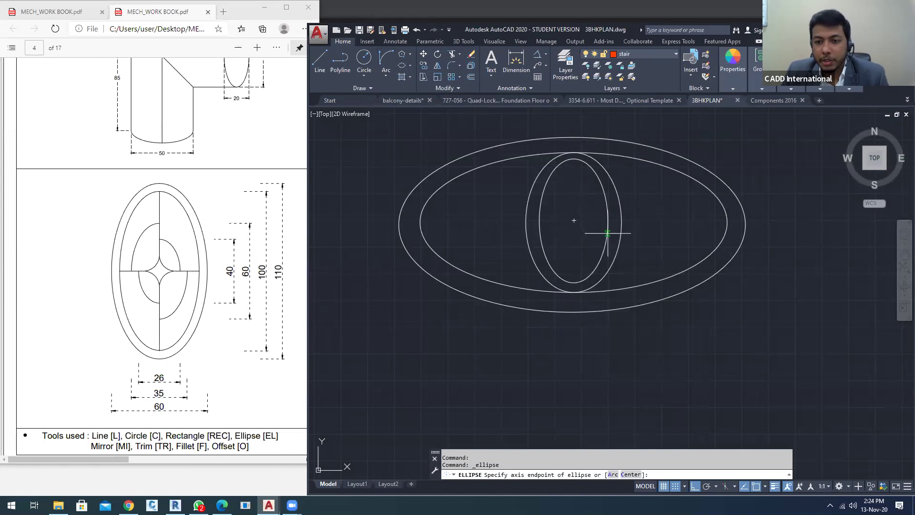
left_click(574, 221)
left_click(574, 153)
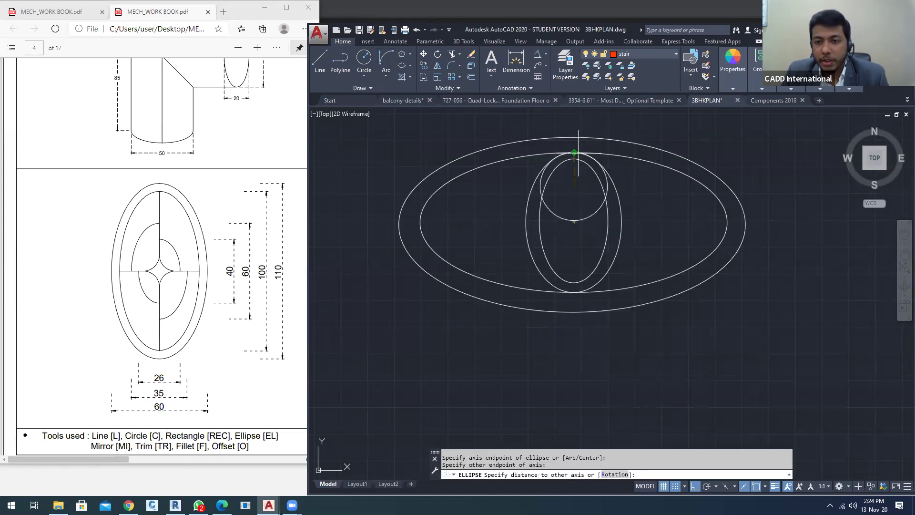
left_click(674, 172)
key("Escape")
key("Escape")
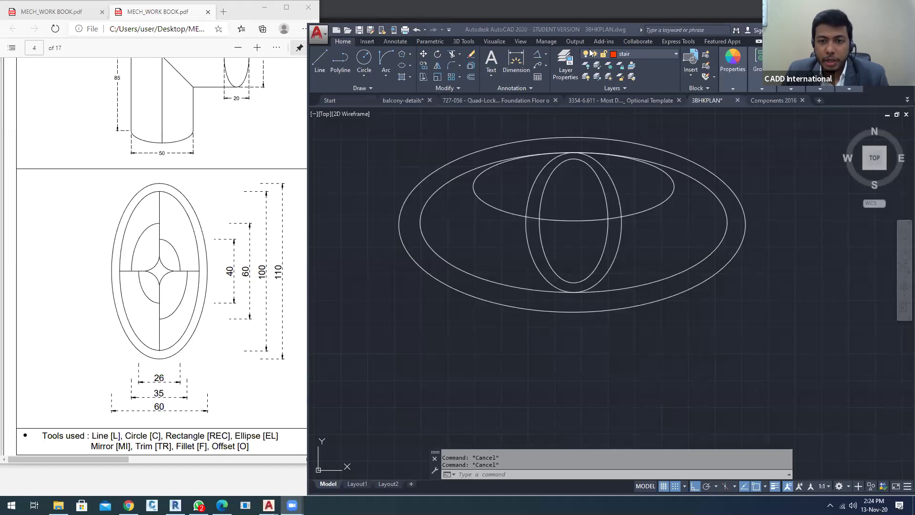
left_click(566, 204)
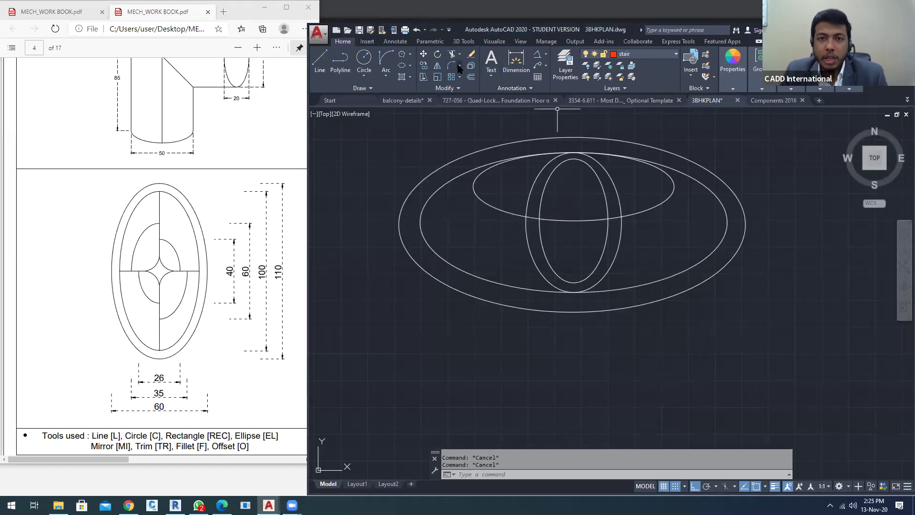
Draw a slightly smaller horizontal ellipse inside the flat upper ellipse, level with its center
left_click(410, 66)
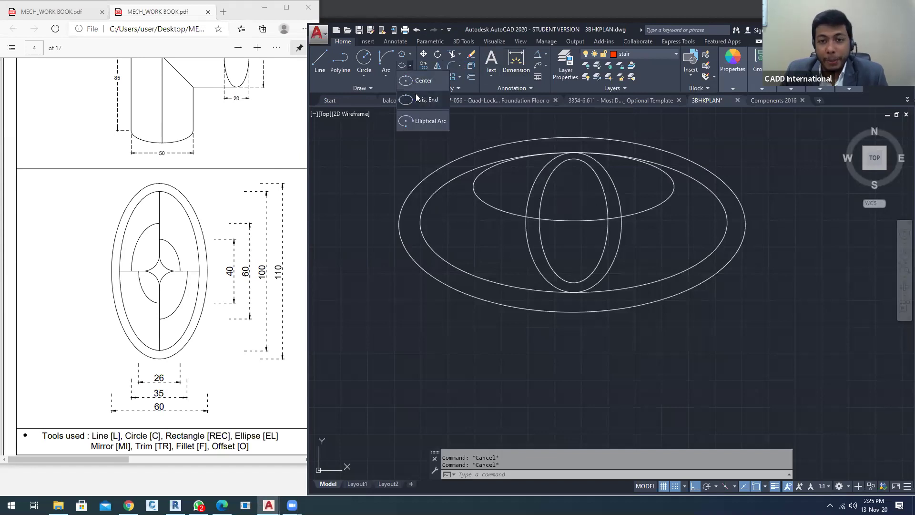
left_click(416, 96)
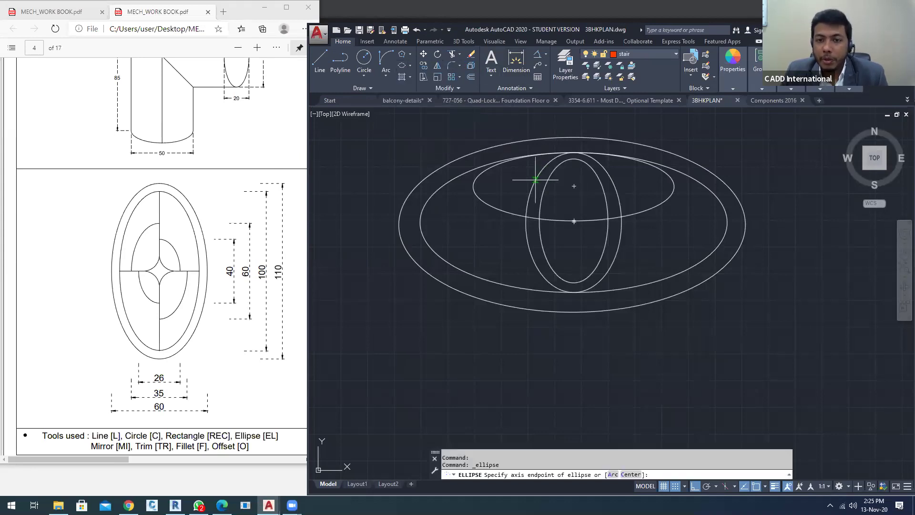
left_click(485, 186)
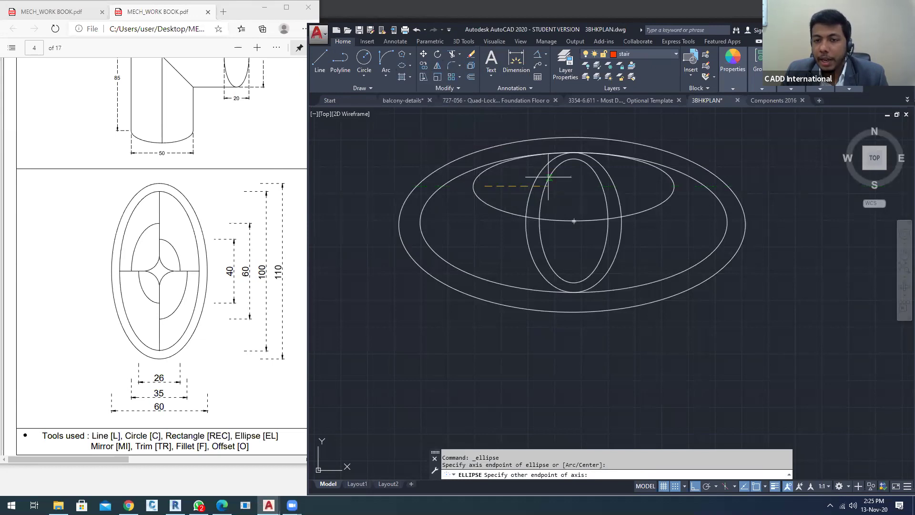
left_click(674, 186)
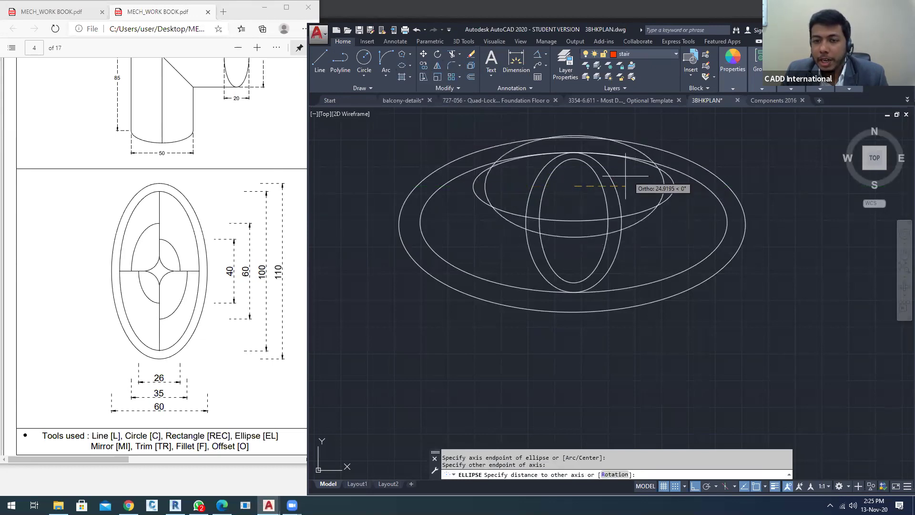
key("Escape")
key("Escape")
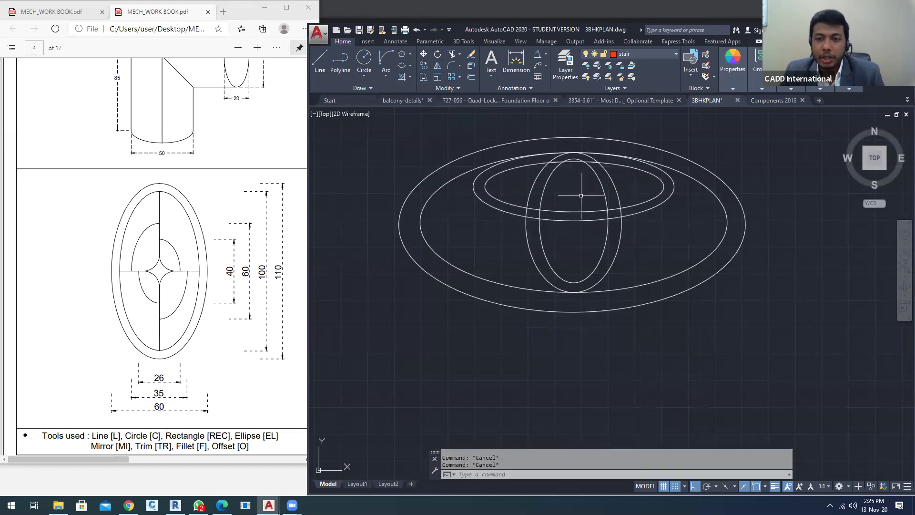
Trim the flat upper inner ellipse and the outer upright ellipse where they overlap near the logo's upper edge
middle_click_drag(581, 195, 557, 200)
type("tr")
key("Return")
key("Return")
scroll(533, 165, "up", 4)
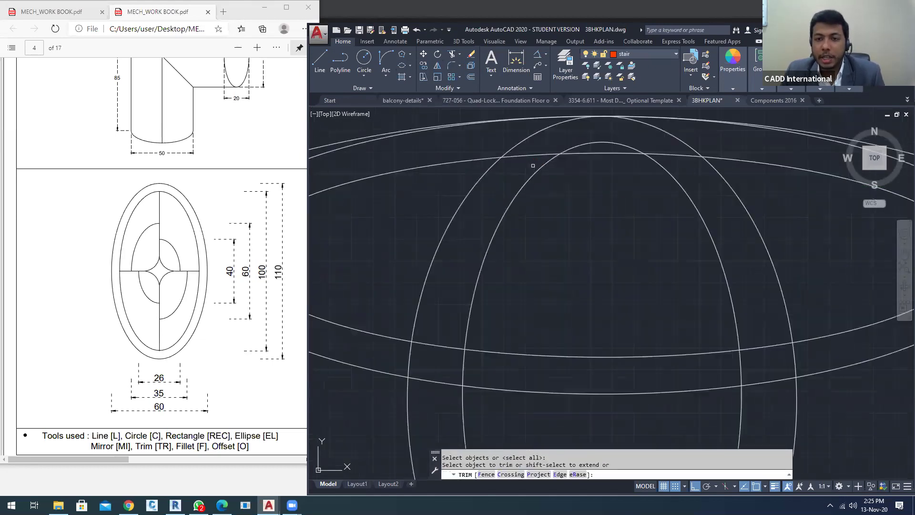
left_click(536, 156)
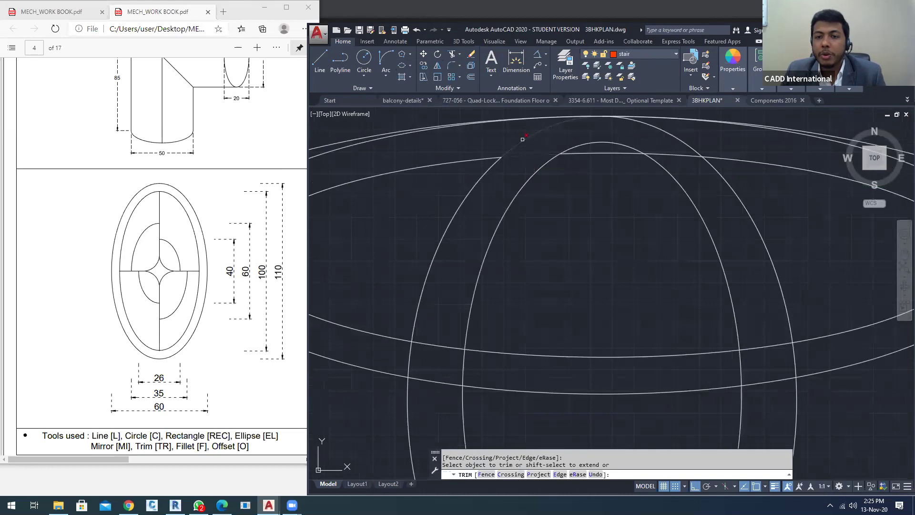
scroll(634, 171, "down", 4)
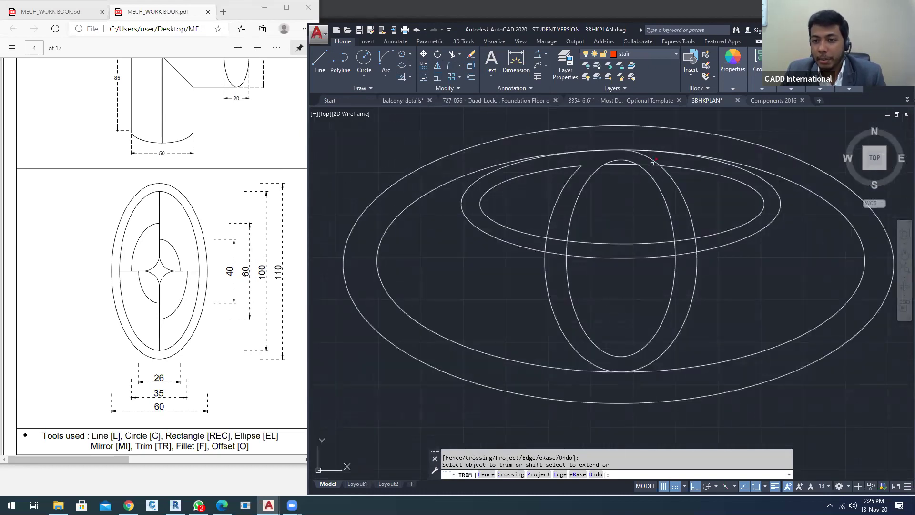
Try to remove the leftover flat ellipse segment inside the upper end of the inner upright ellipse
key("Escape")
key("Escape")
left_click(628, 159)
left_click(626, 164)
key("Escape")
scroll(622, 165, "up", 4)
key("Escape")
key("Return")
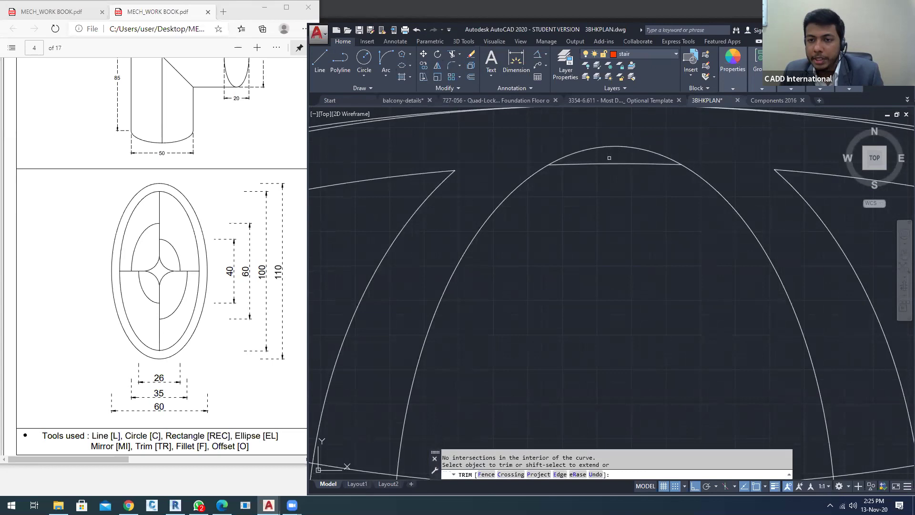
key("Escape")
left_click(616, 163)
scroll(616, 163, "down", 4)
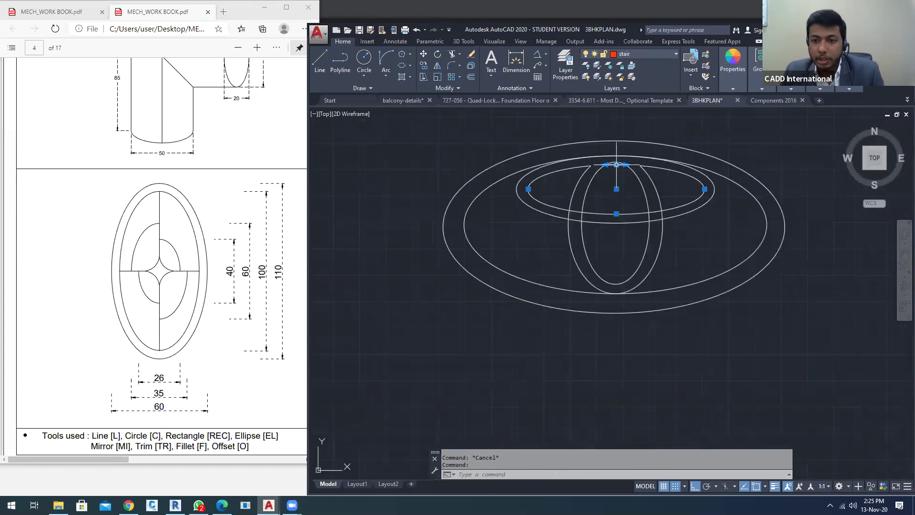
Undo the trims made on the logo's overlapping ellipses
key("ctrl+z")
scroll(615, 161, "down", 5)
key("Escape")
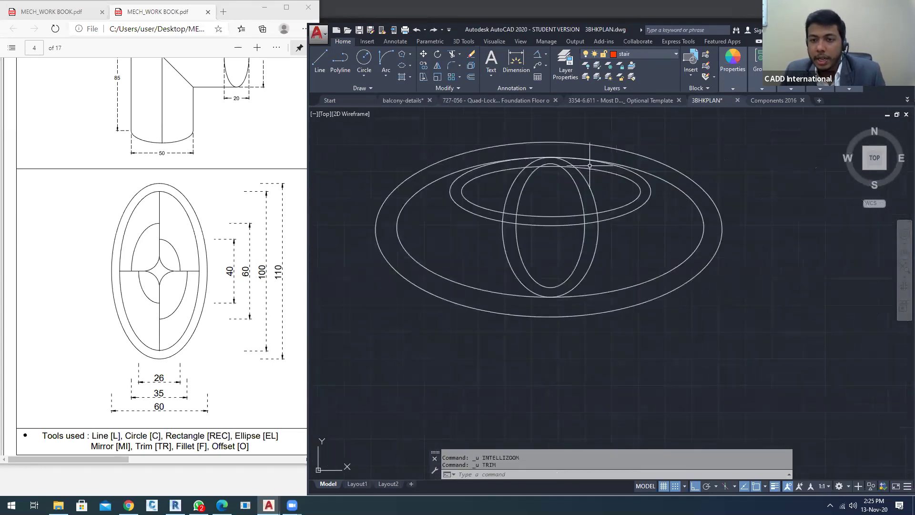
Trim the overlapping upright and flat ellipses into a Toyota-style logo, keeping the flat ring's lower band inside the inner upright ellipse
key("Escape")
type("tr")
key("Return")
key("Return")
scroll(574, 168, "up", 6)
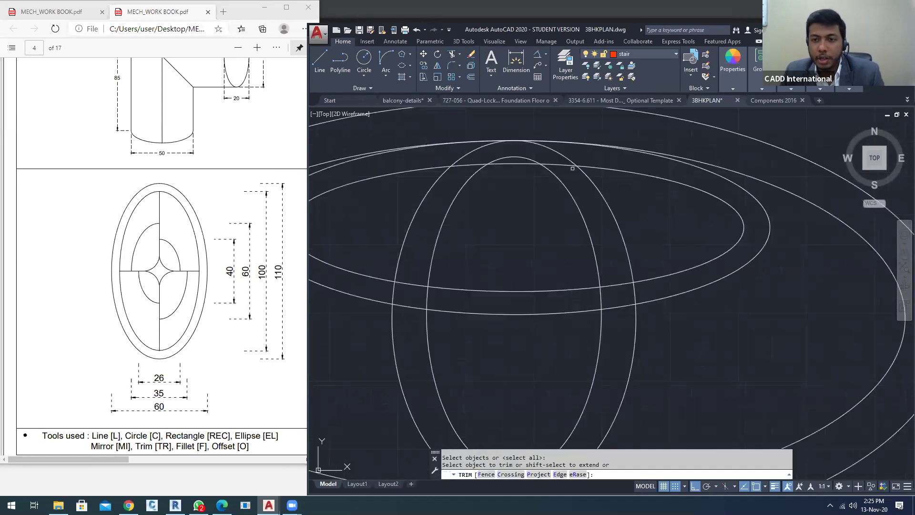
left_click(562, 163)
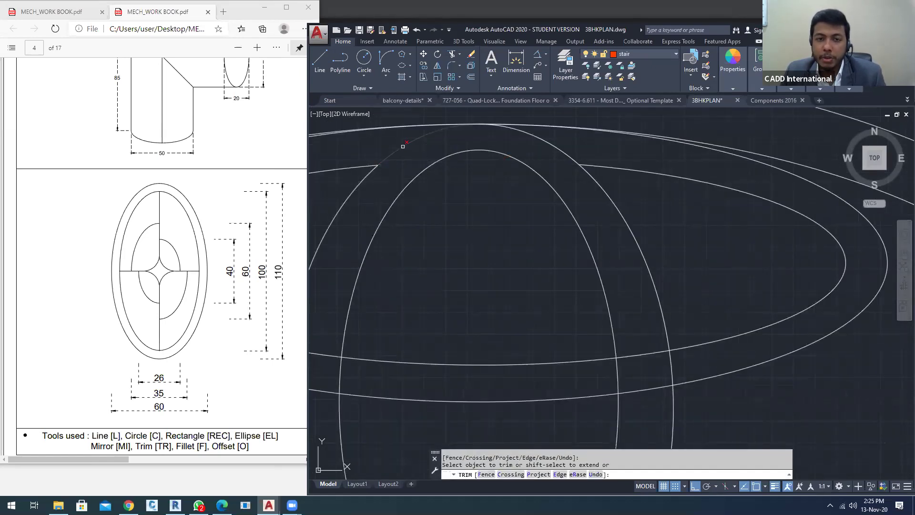
scroll(403, 147, "down", 6)
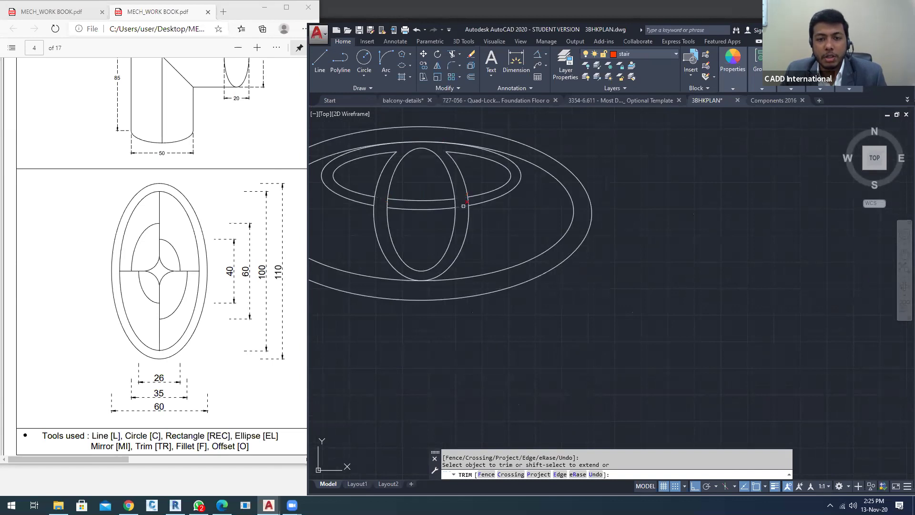
scroll(466, 206, "down", 1)
key("Escape")
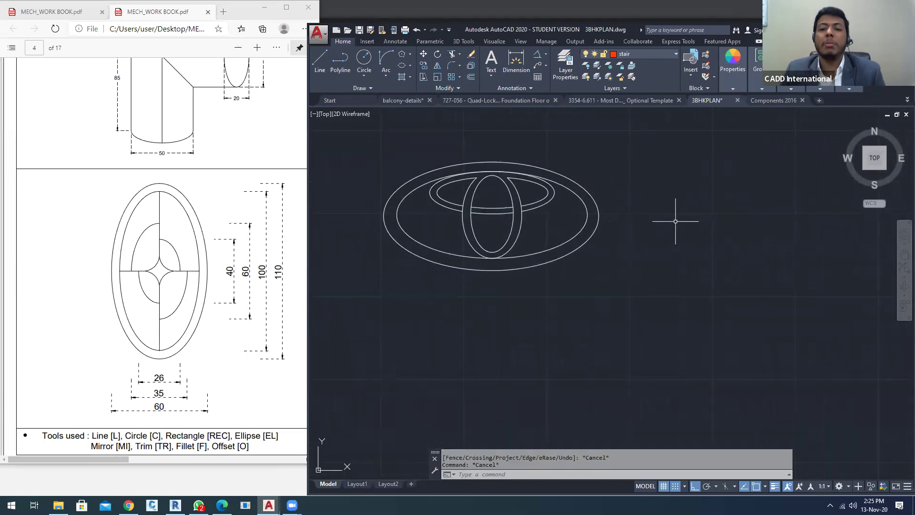
Undo the whole logo trimming to restore the full overlapping ellipses
scroll(665, 212, "down", 2)
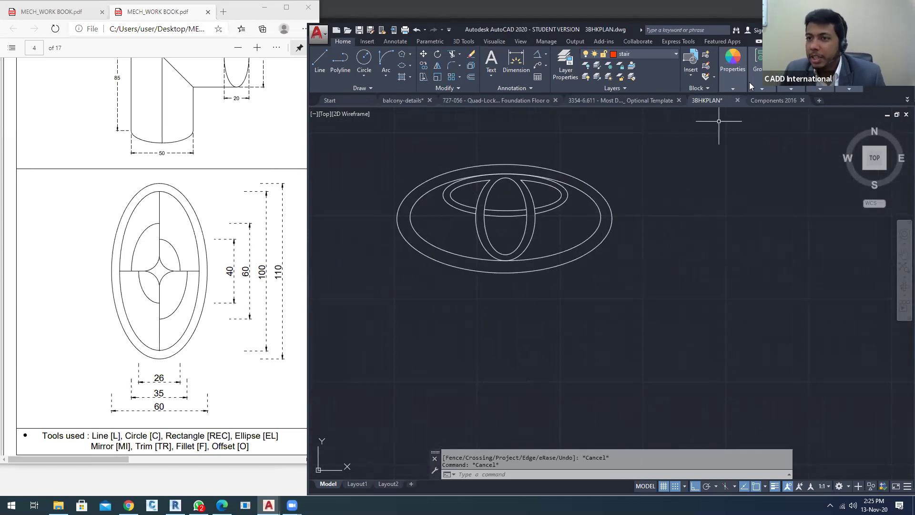
scroll(564, 224, "down", 2)
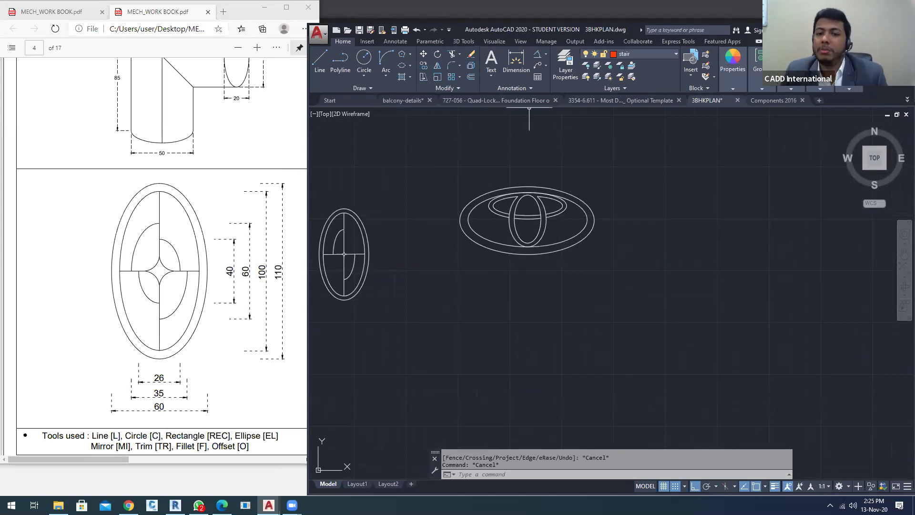
scroll(523, 221, "up", 6)
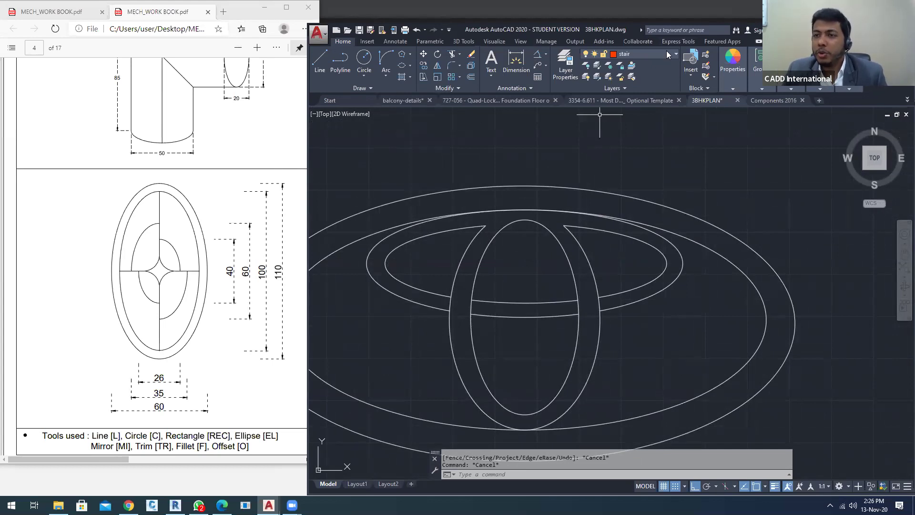
scroll(617, 195, "down", 2)
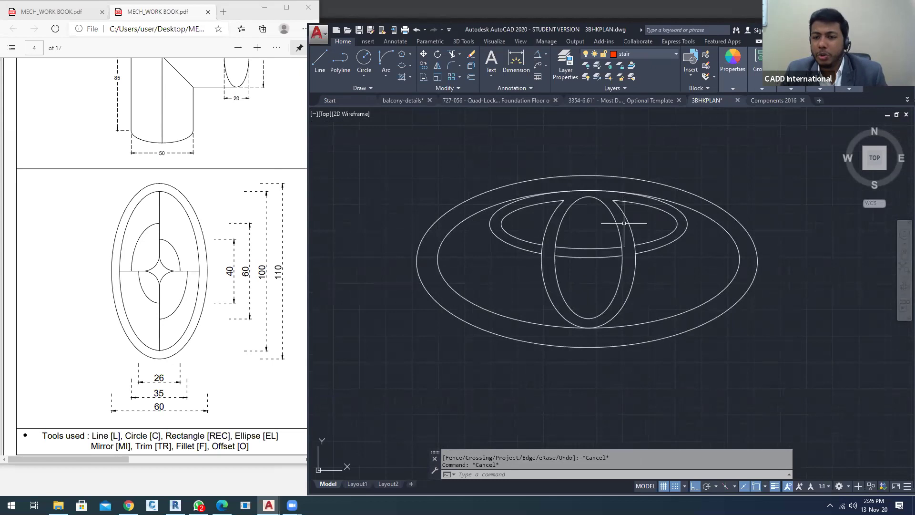
scroll(545, 229, "up", 4)
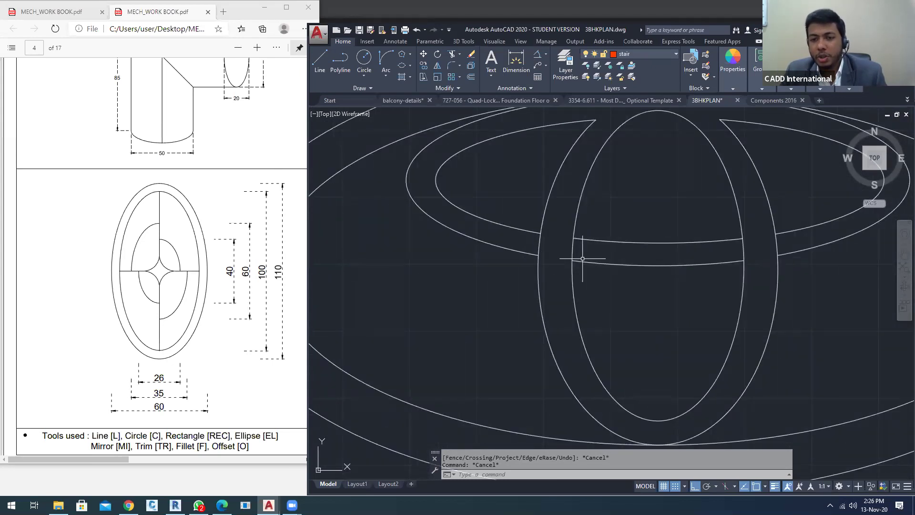
scroll(577, 261, "down", 4)
key("ctrl+z")
key("Escape")
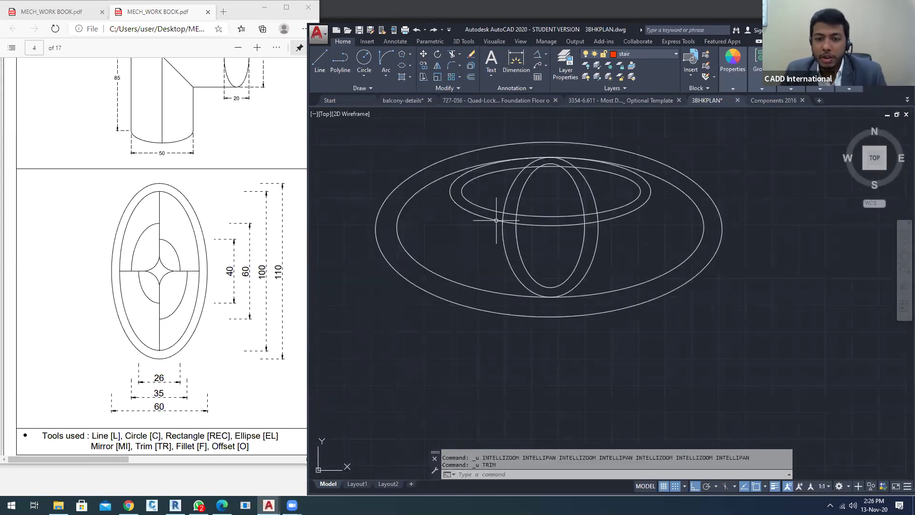
Try trimming the logo where the upright ellipses cross the flat ring's lower band, and undo those trims
type("tr")
key("Return")
scroll(511, 221, "up", 4)
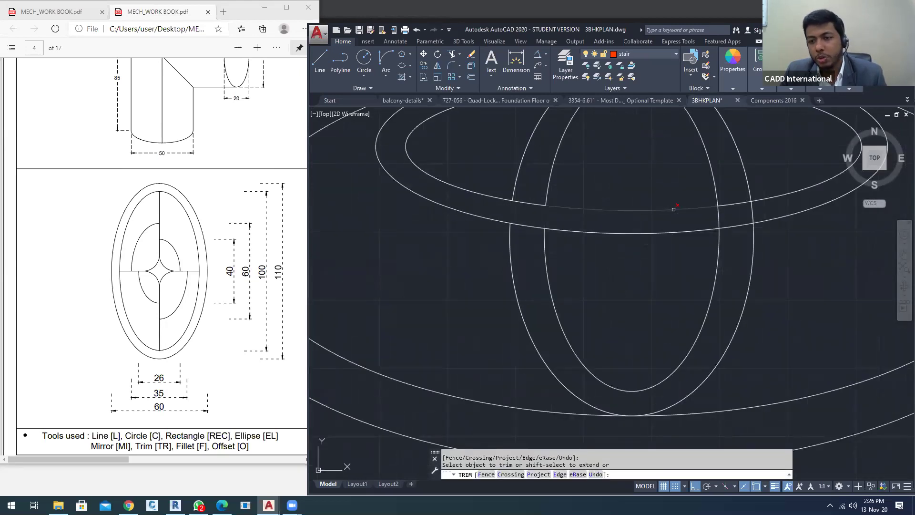
key("ctrl+z")
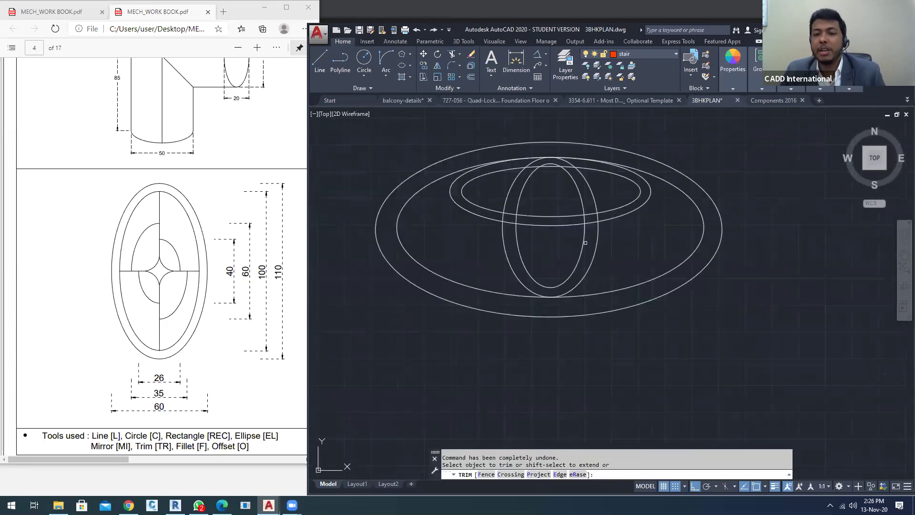
scroll(556, 220, "down", 5)
key("Escape")
key("Escape")
key("Escape")
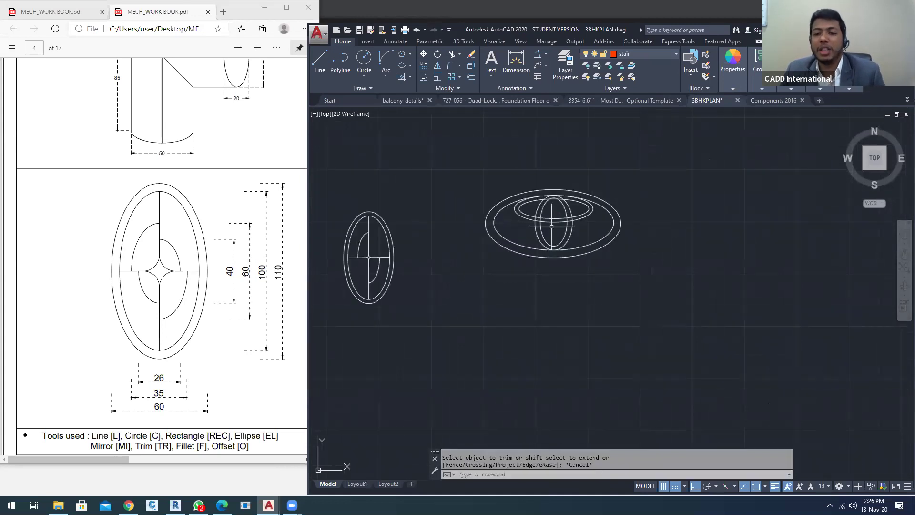
Examine the untrimmed logo ellipses, the nested ellipse drawing, and the exercise figures on the workbook's page 4
scroll(551, 202, "up", 5)
middle_click_drag(552, 201, 559, 204)
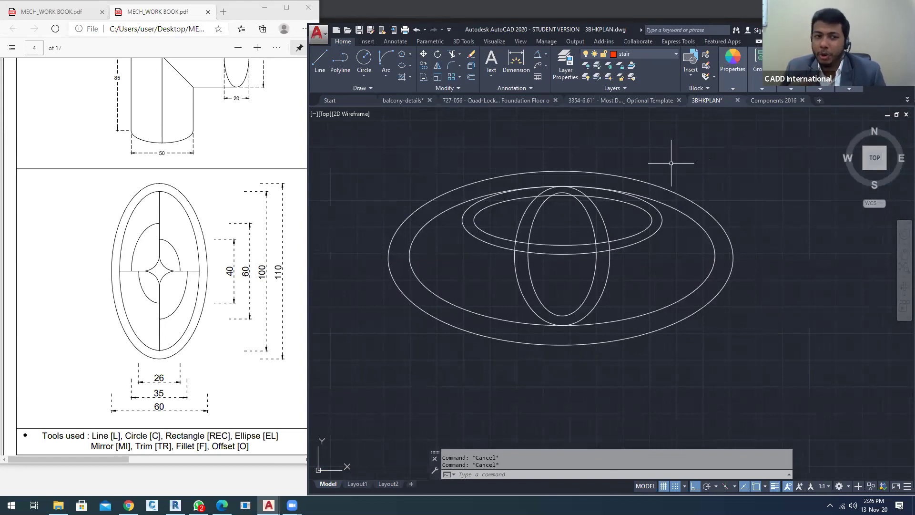
scroll(637, 270, "down", 3)
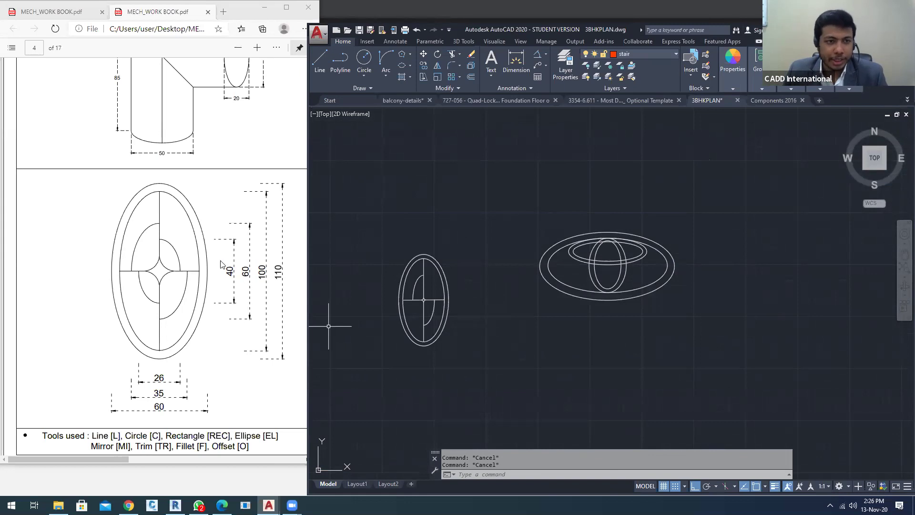
scroll(201, 261, "up", 5)
scroll(190, 313, "down", 4)
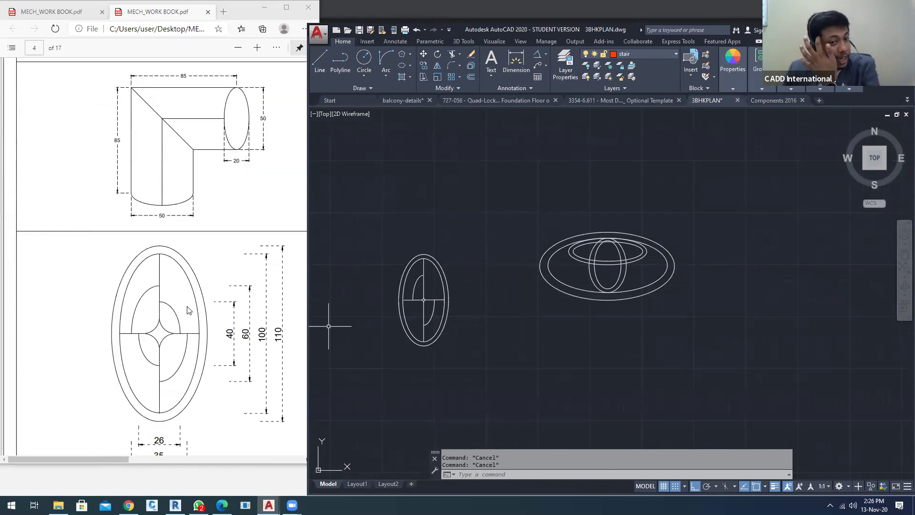
scroll(197, 275, "up", 8)
scroll(196, 276, "down", 5)
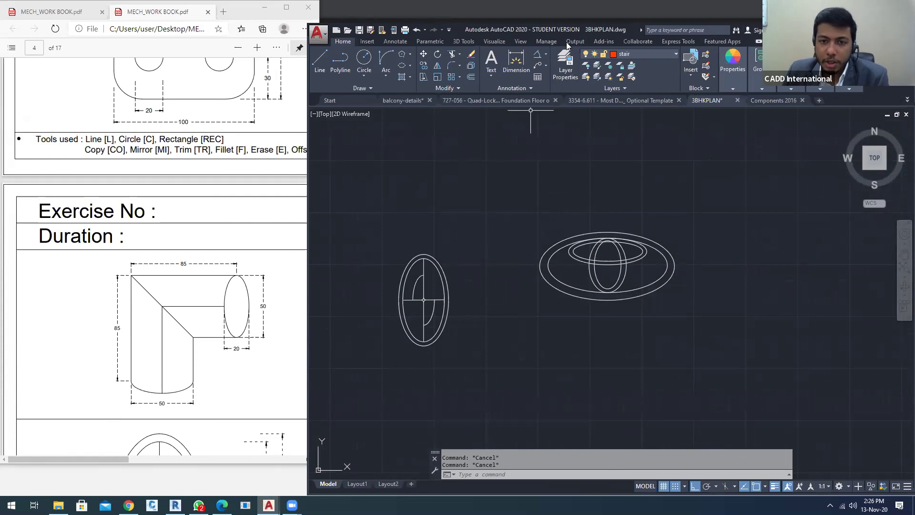
left_click(240, 206)
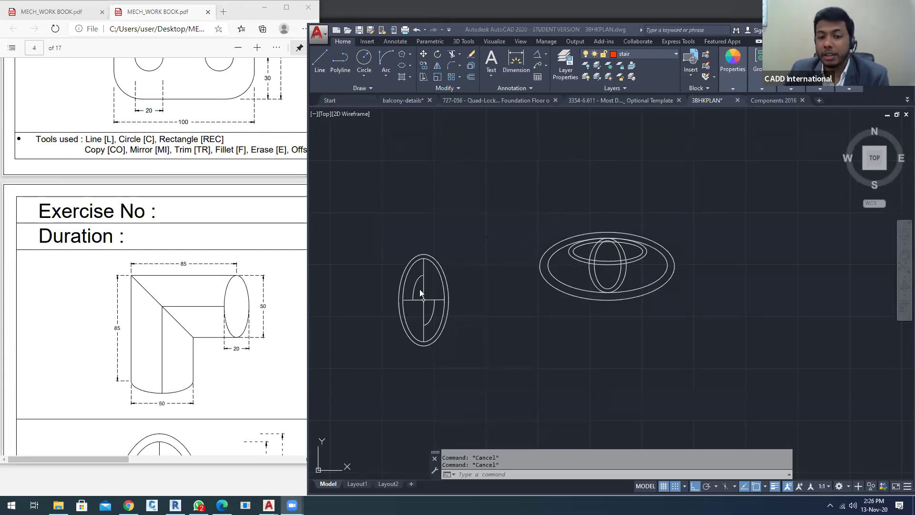
scroll(420, 288, "up", 5)
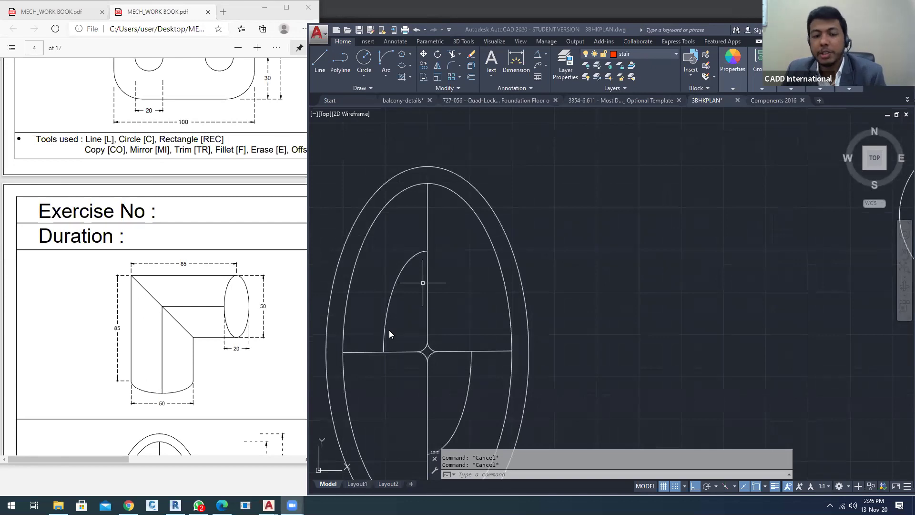
scroll(428, 329, "down", 4)
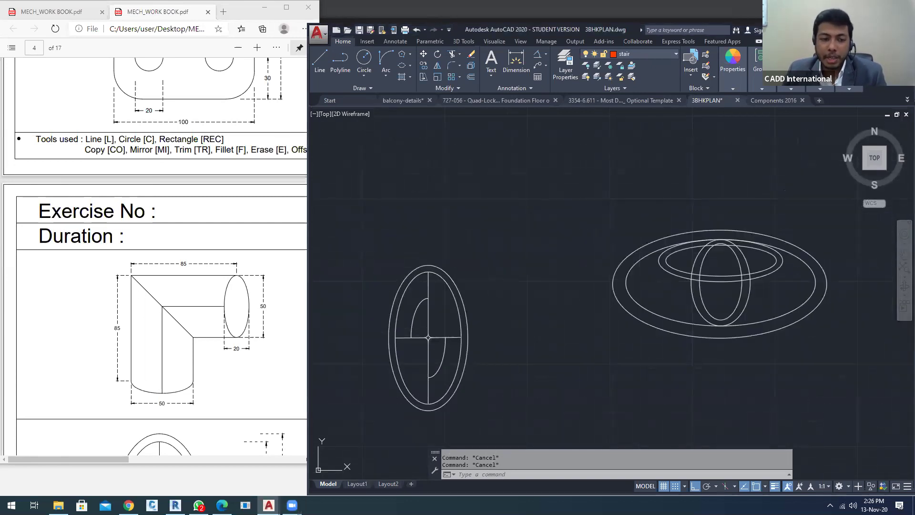
left_click(410, 65)
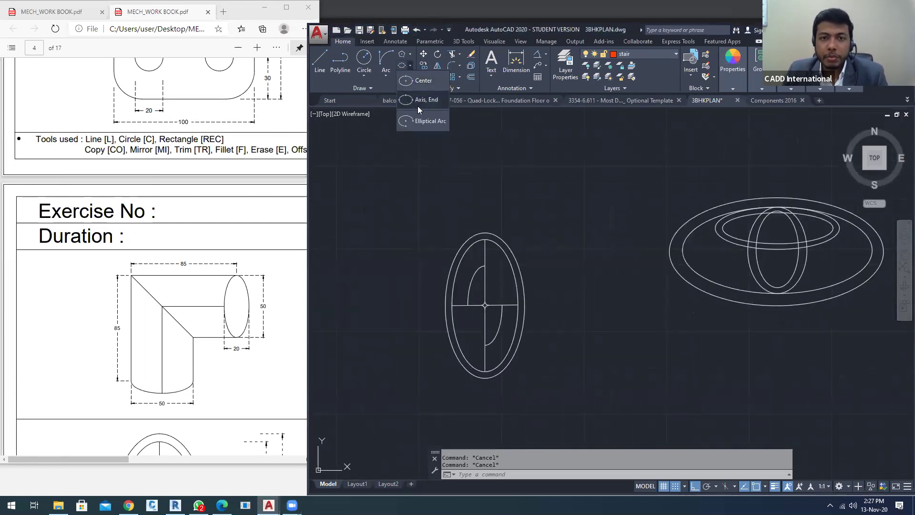
left_click(419, 116)
scroll(485, 305, "up", 8)
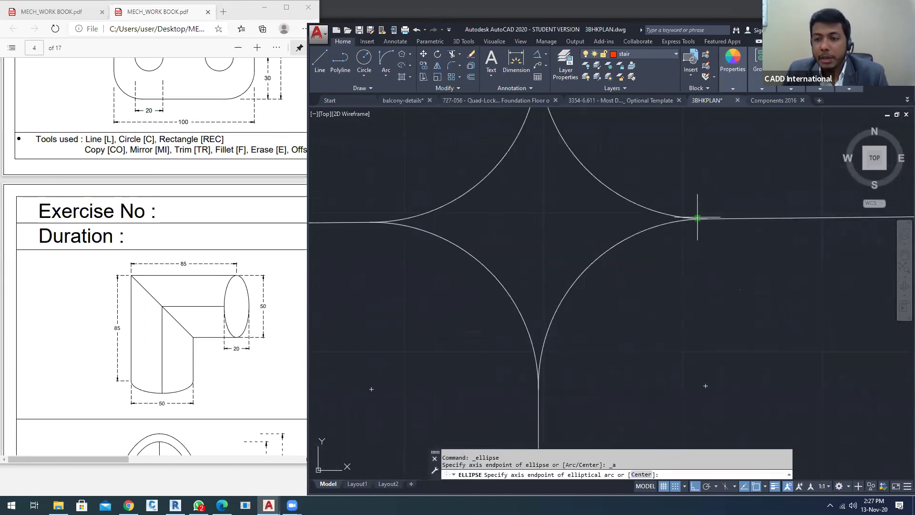
scroll(542, 224, "down", 5)
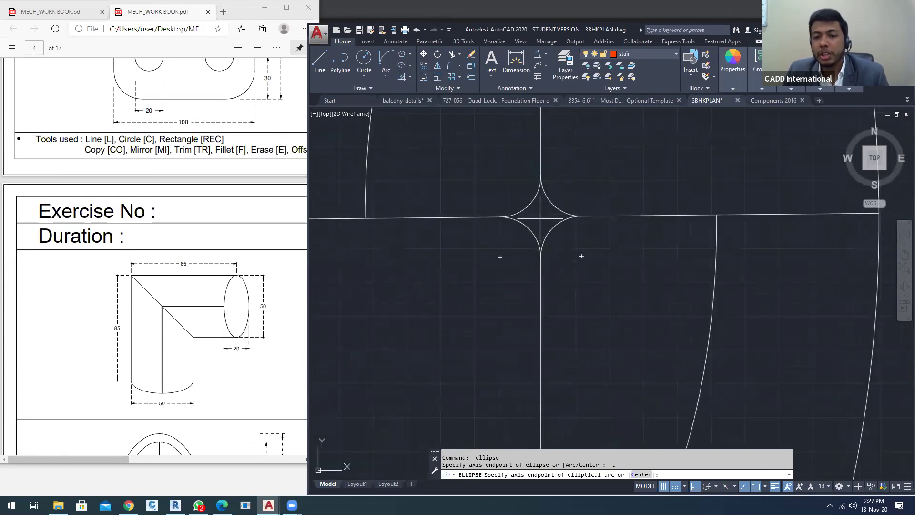
left_click(541, 219)
scroll(532, 276, "down", 6)
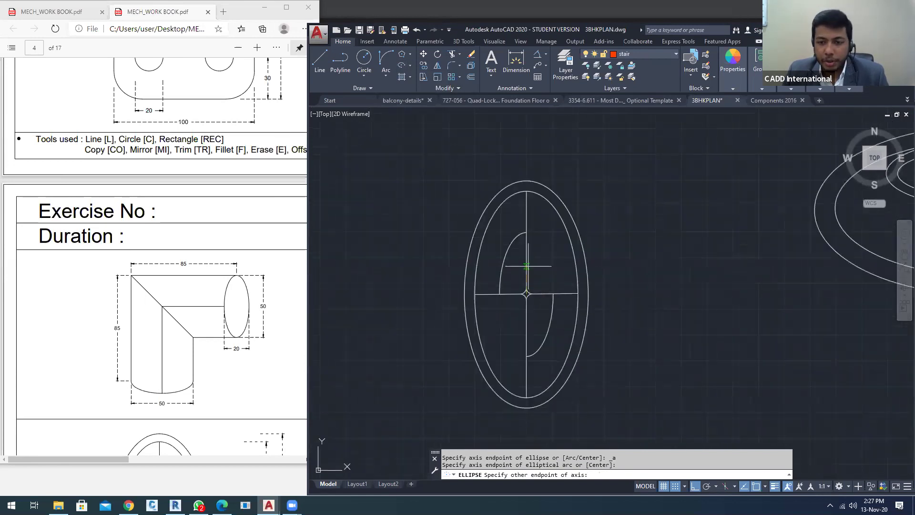
left_click(527, 263)
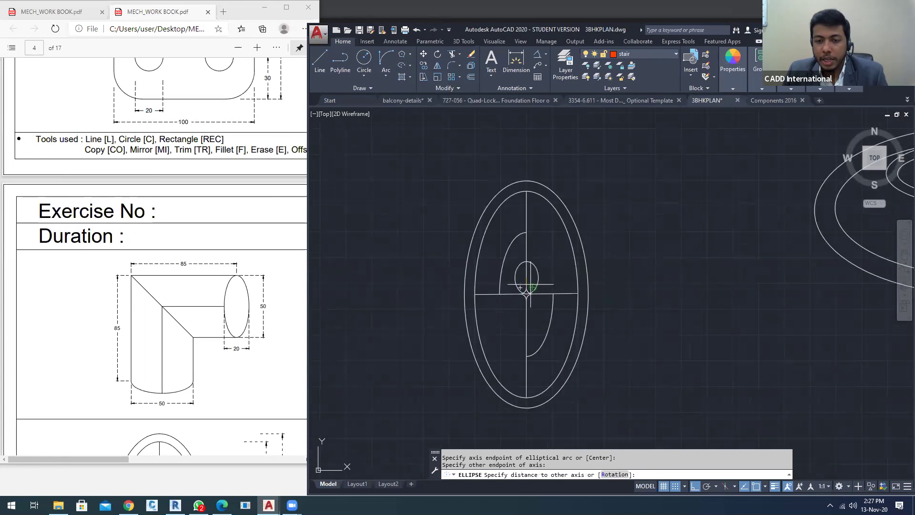
key("Escape")
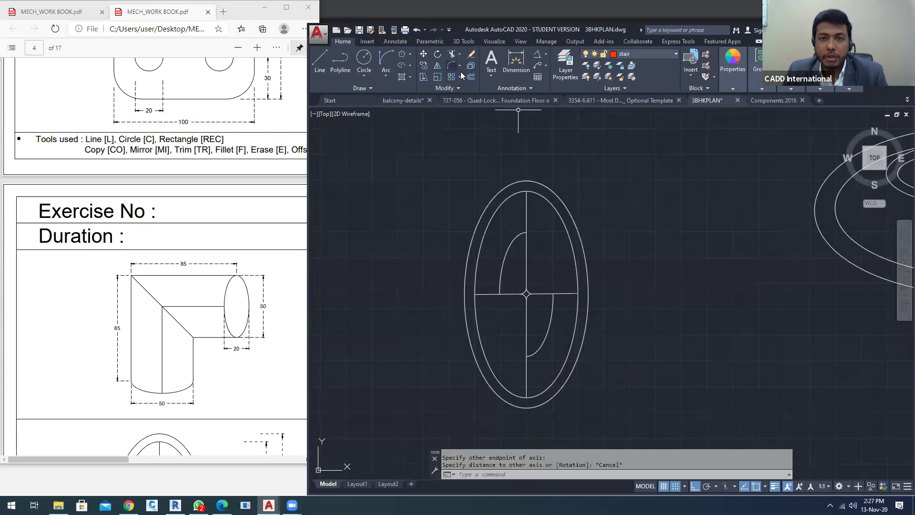
Define a small upright ellipse around the central star with the Elliptical Arc tool, its long axis along the vertical centre line
left_click(411, 64)
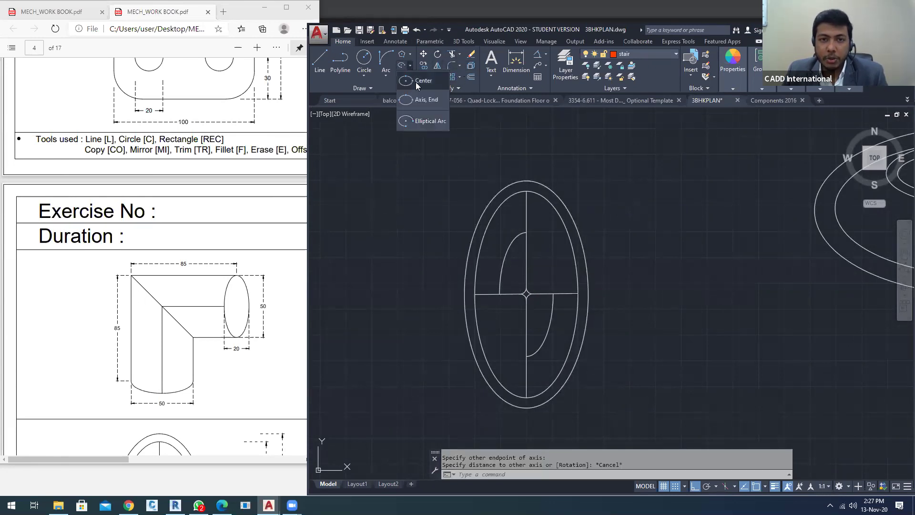
left_click(422, 120)
scroll(526, 316, "up", 5)
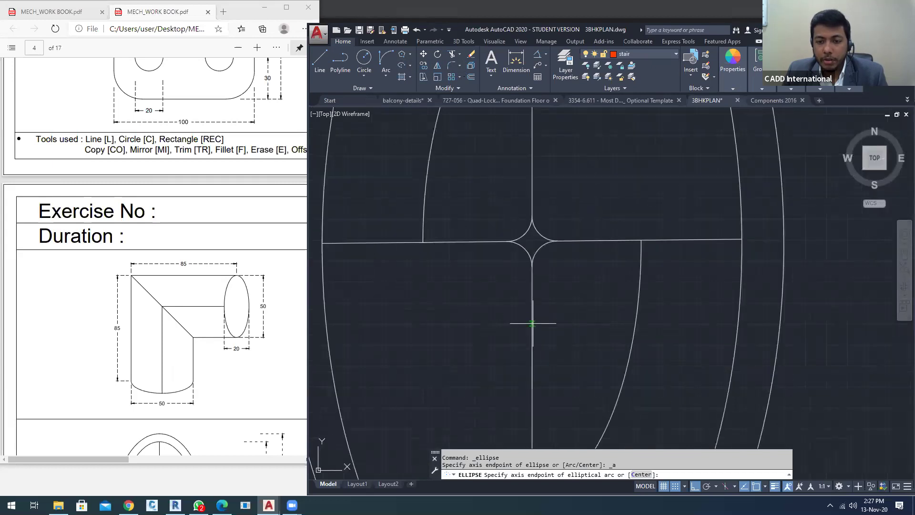
left_click(533, 324)
left_click(532, 147)
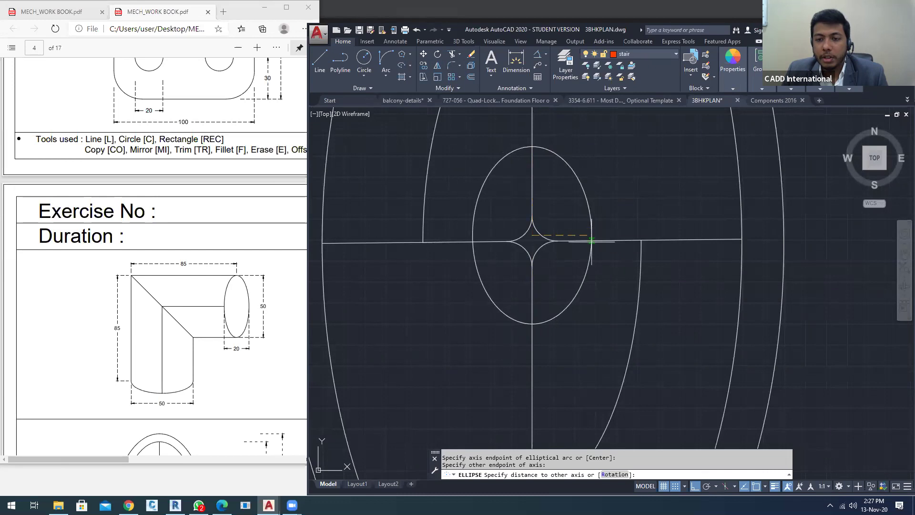
left_click(594, 239)
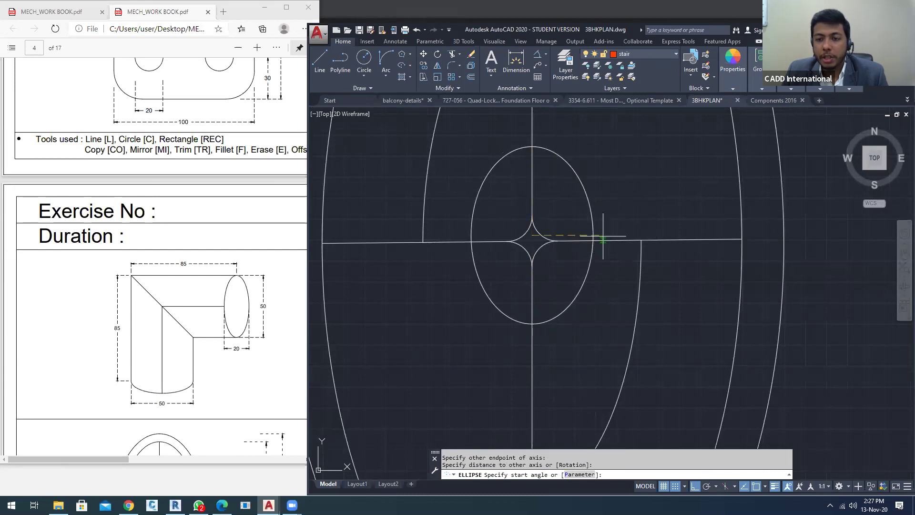
Limit the elliptical arc to the upper-right quarter, running from the horizontal centre line to the vertical centre line
scroll(595, 243, "down", 5)
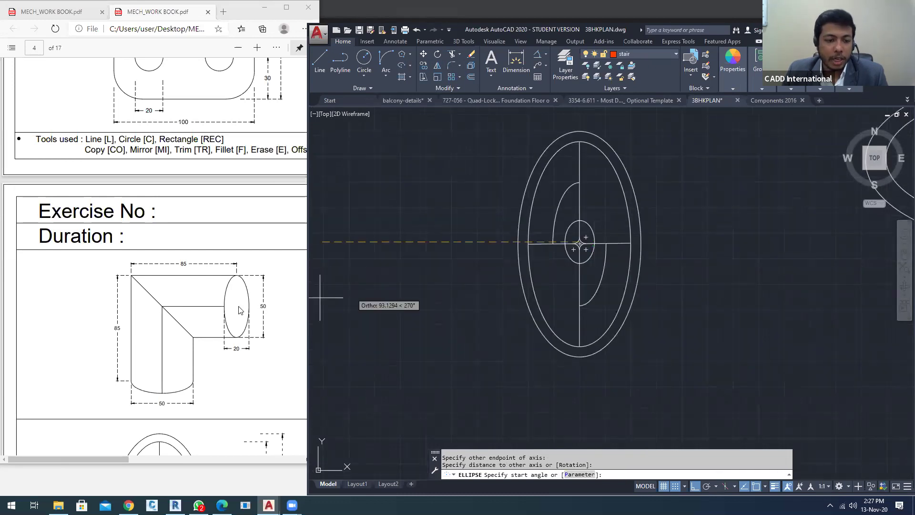
scroll(184, 313, "down", 4)
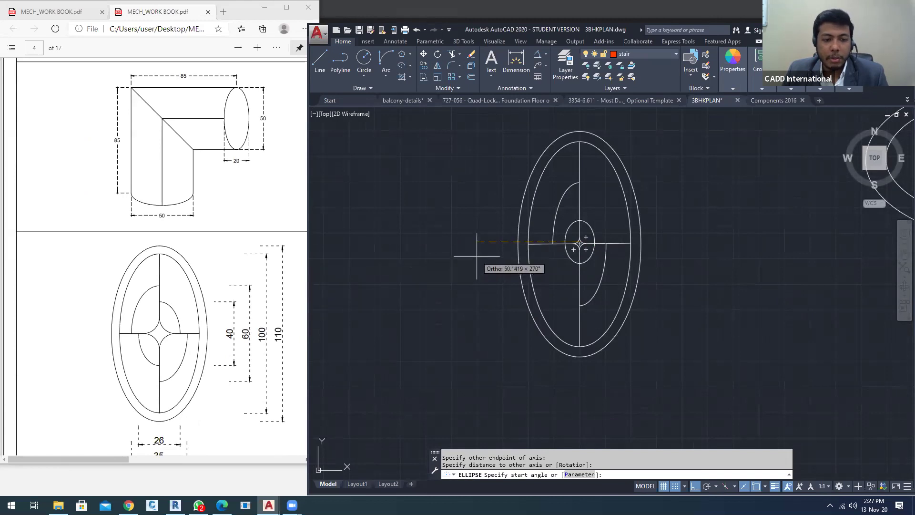
scroll(608, 244, "up", 6)
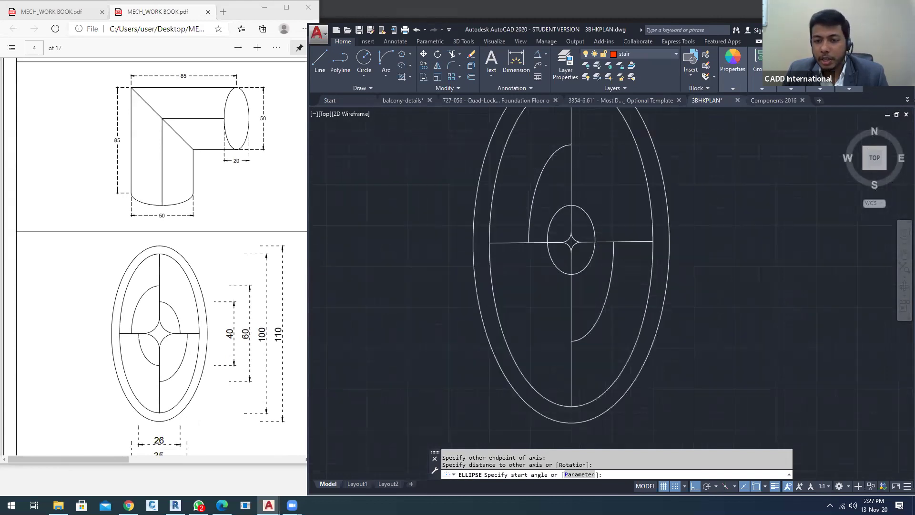
left_click(599, 235)
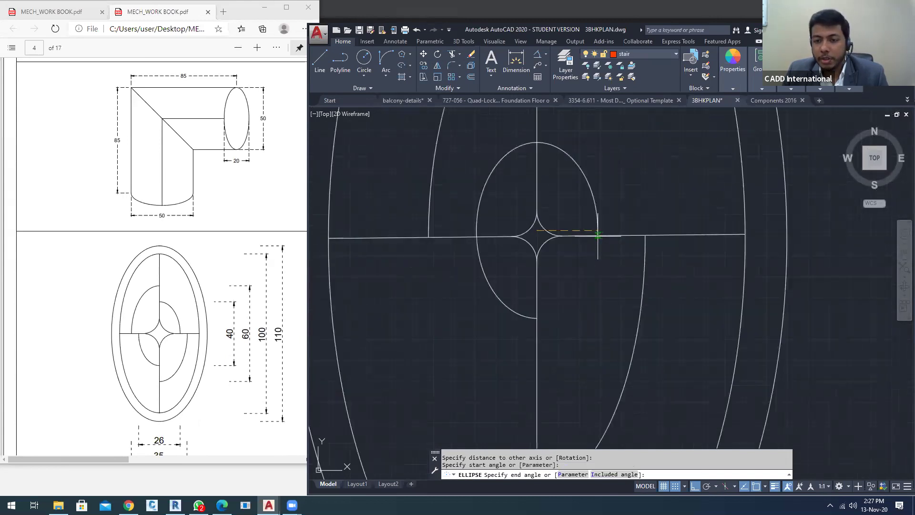
left_click(537, 144)
scroll(546, 260, "down", 2)
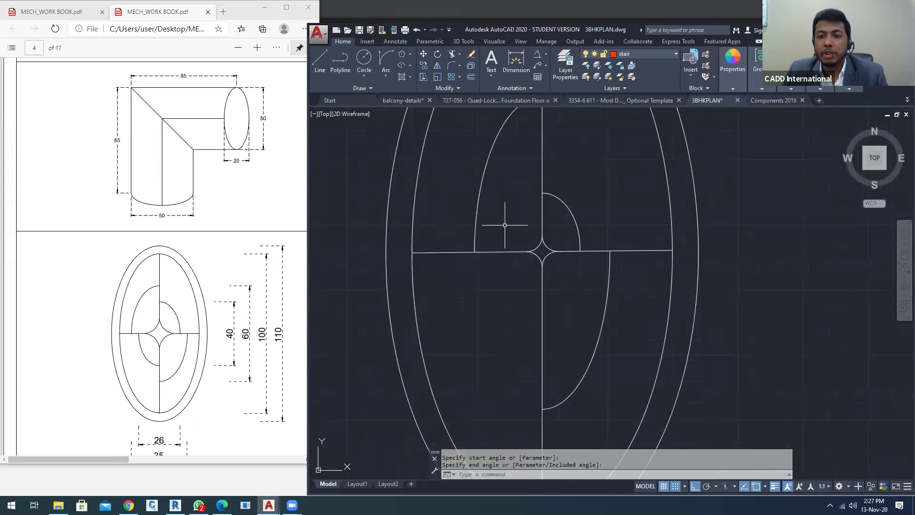
scroll(502, 251, "down", 5)
scroll(520, 246, "up", 4)
key("Escape")
key("Escape")
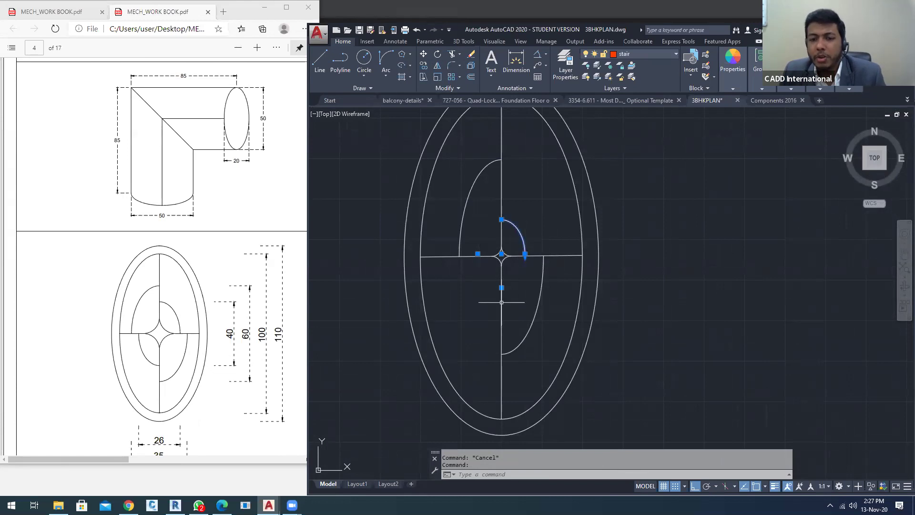
scroll(636, 225, "down", 6)
middle_click_drag(685, 310, 650, 319)
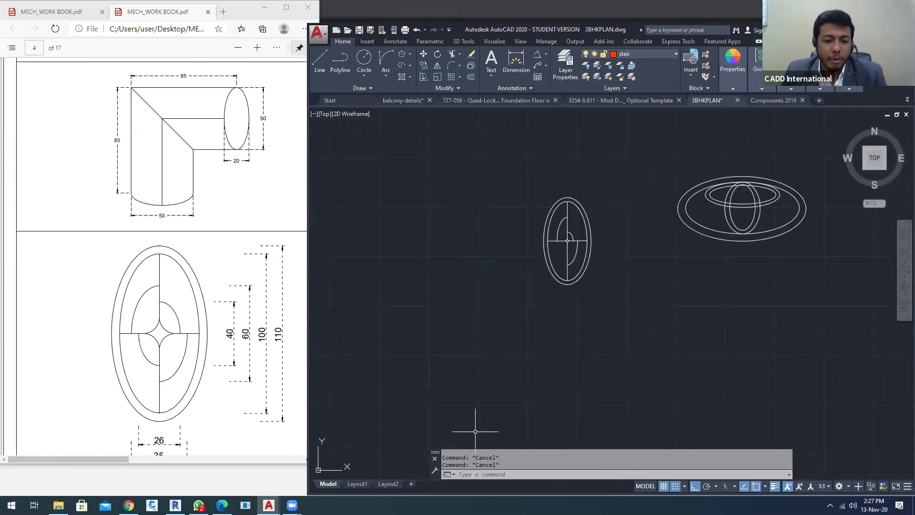
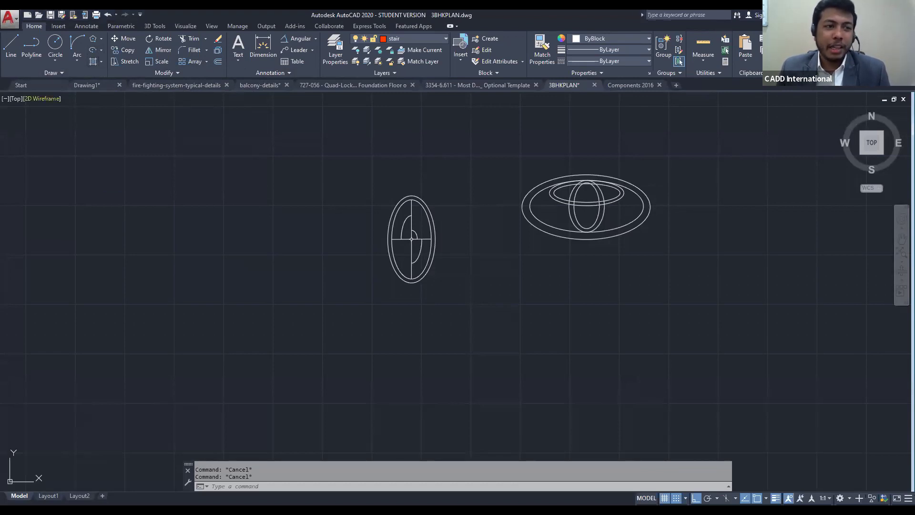
scroll(285, 188, "down", 3)
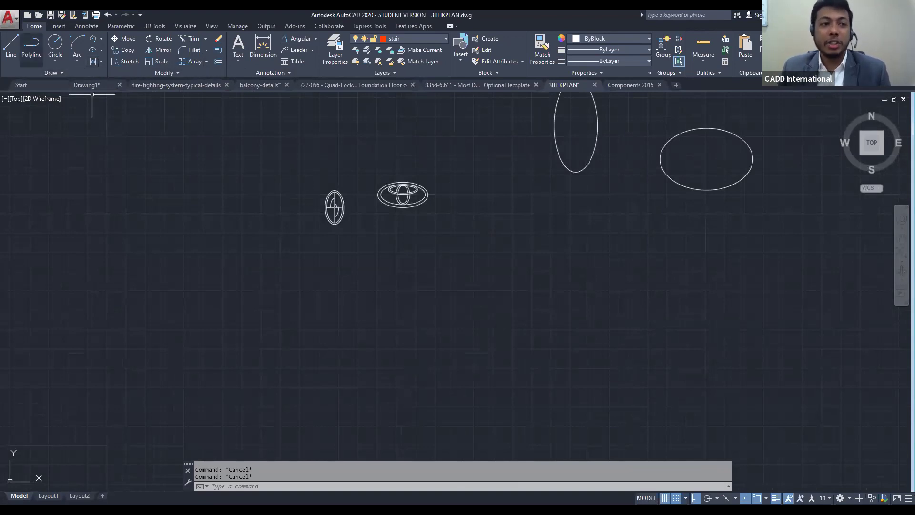
left_click(53, 73)
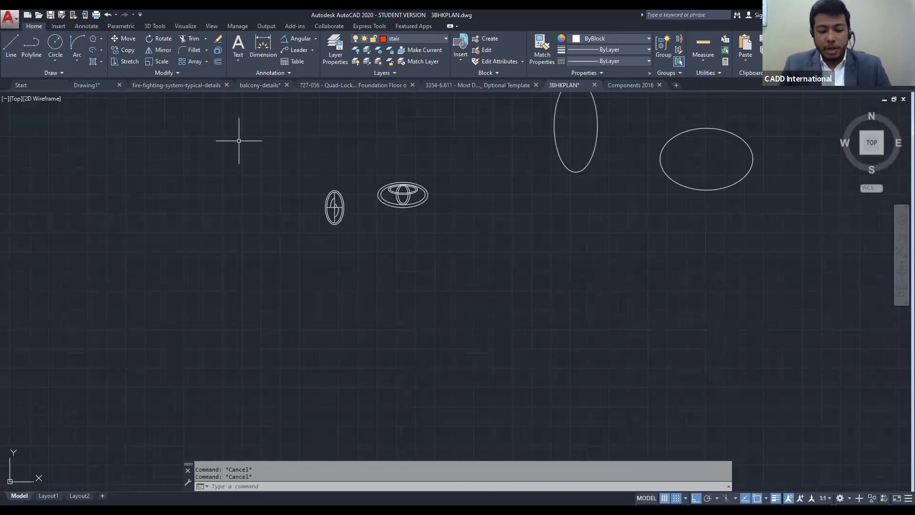
type("spl")
key("Return")
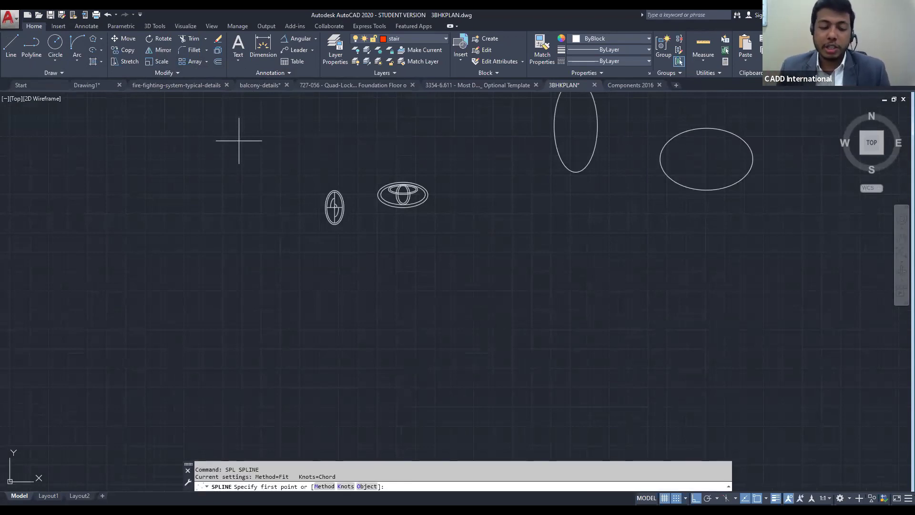
key("Escape")
key("Escape")
Draw an open wave-shaped spline through eight fit points below the ellipses, with Ortho turned off
type("spl")
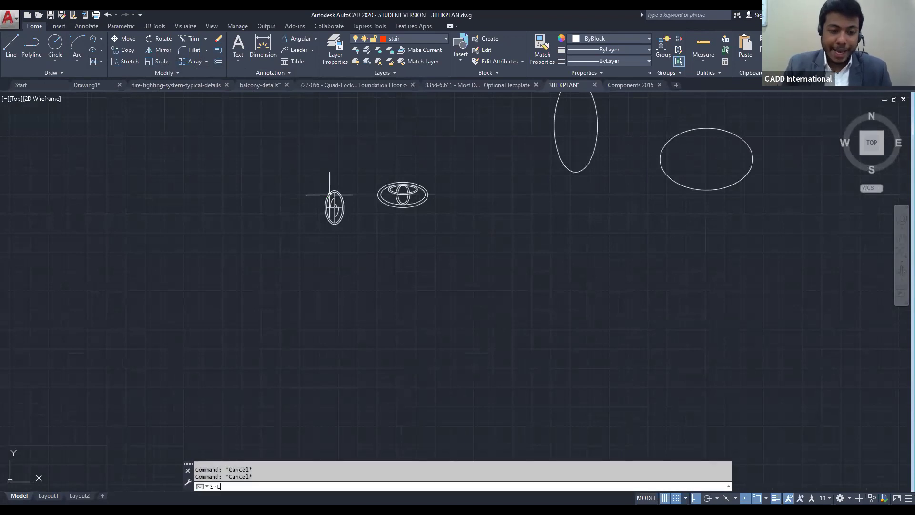
key("Return")
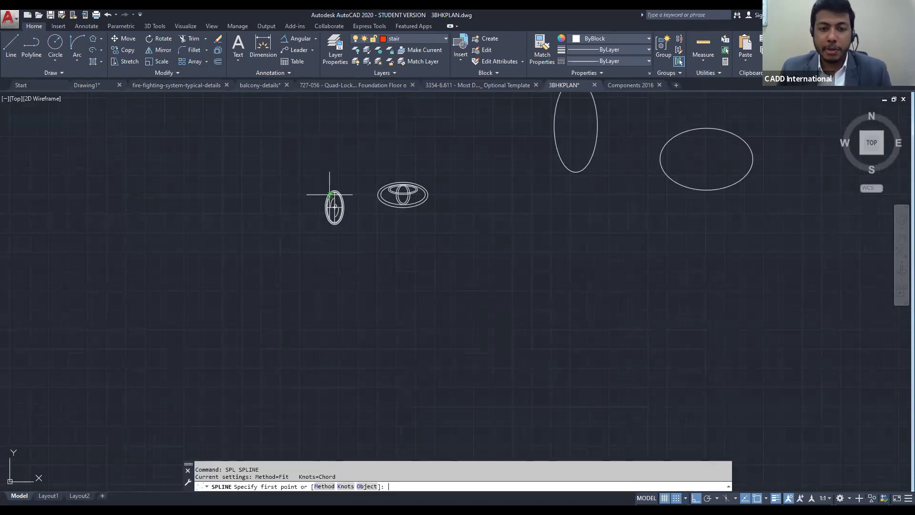
mouse_move(415, 268)
middle_mouse_down()
mouse_move(302, 216)
mouse_move(281, 221)
middle_mouse_up()
left_click(281, 221)
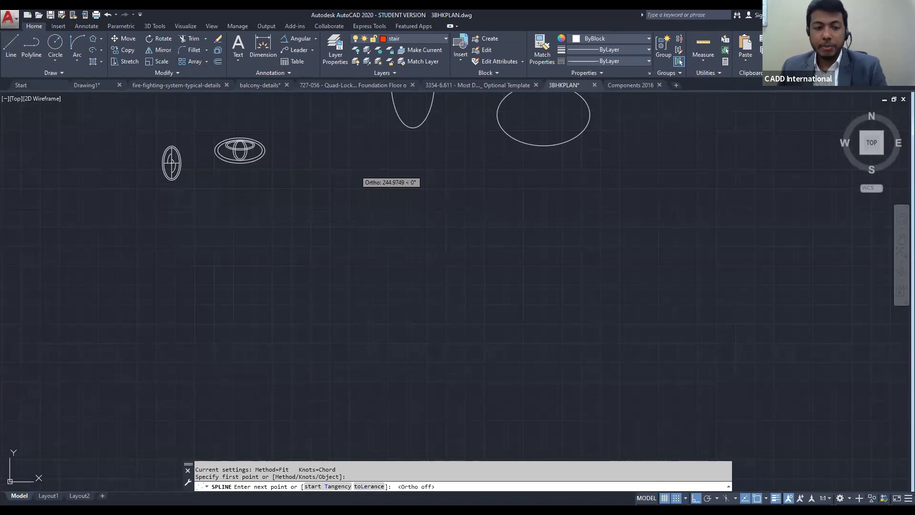
key("F8")
left_click(334, 170)
left_click(407, 280)
left_click(514, 178)
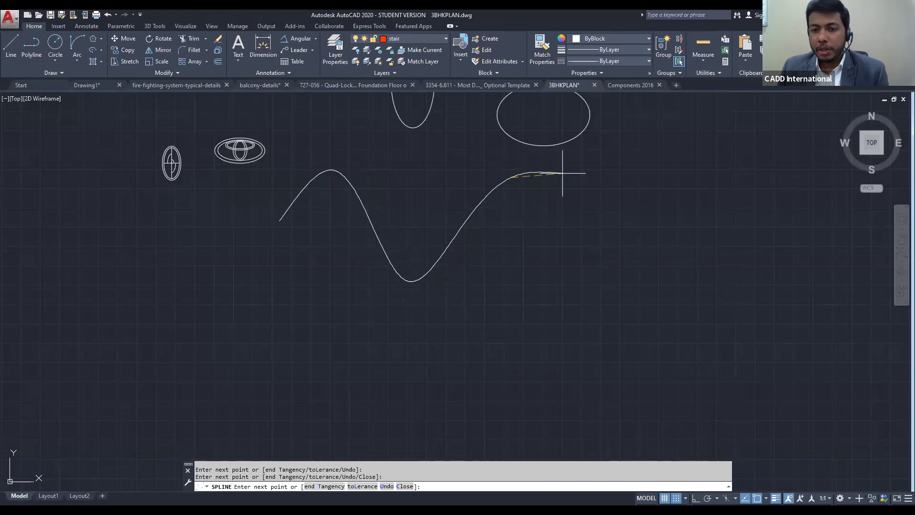
left_click(584, 268)
left_click(642, 181)
left_click(720, 271)
left_click(772, 177)
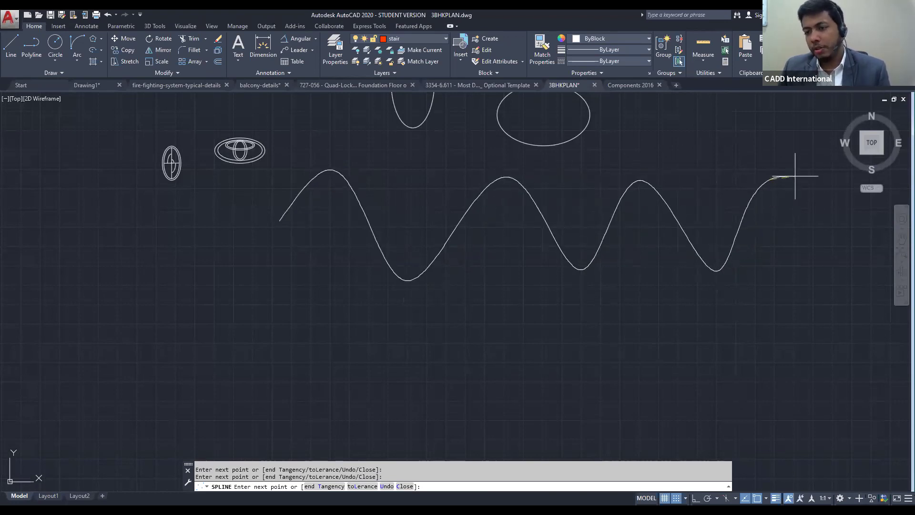
key("Return")
Try stretching the wave spline by the fit point at its first crest
middle_click_drag(484, 215, 496, 181)
left_click(365, 156)
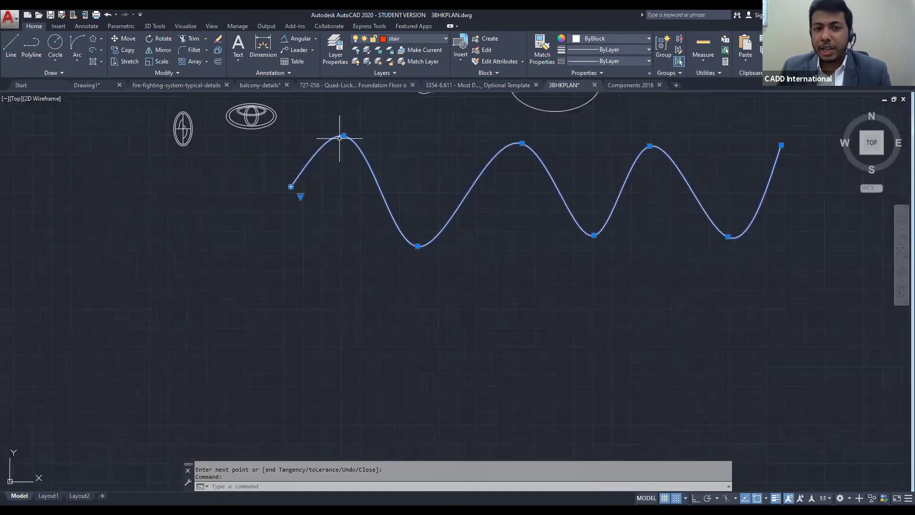
left_click(344, 135)
middle_click_drag(358, 103, 334, 178)
left_click(322, 202)
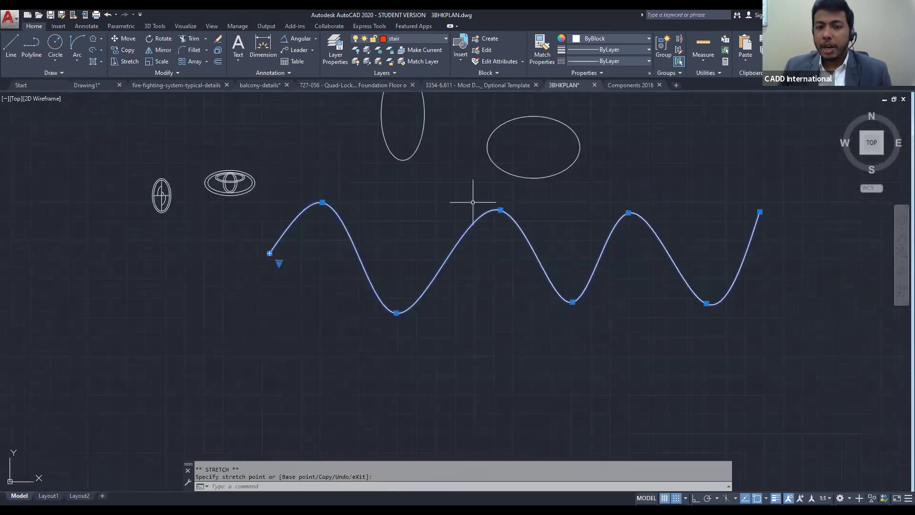
mouse_move(501, 210)
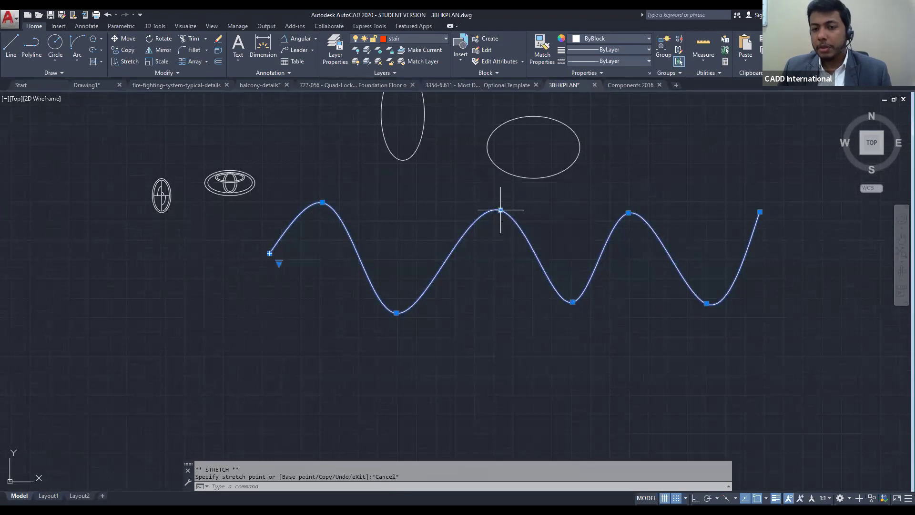
key("Escape")
mouse_move(489, 240)
middle_mouse_down()
mouse_move(470, 229)
mouse_move(370, 230)
middle_mouse_up()
scroll(453, 236, "down", 6)
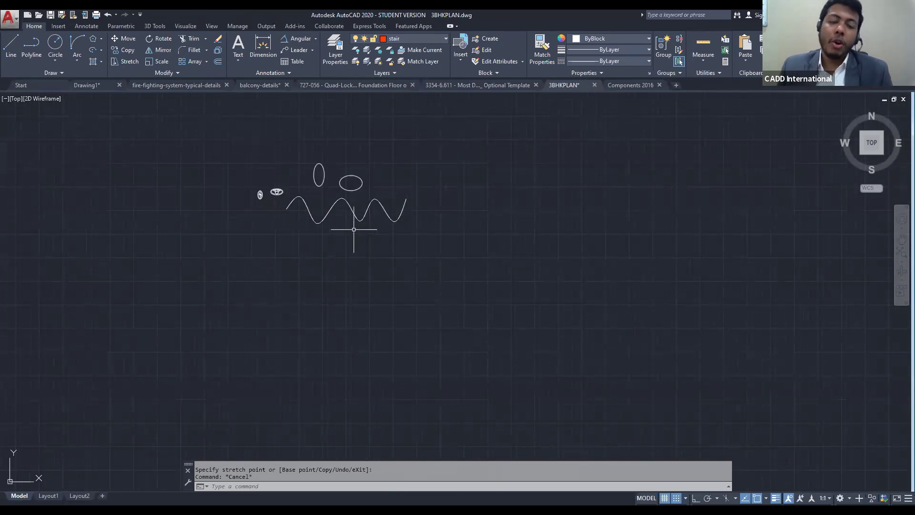
Draw a second open wave-shaped spline through eight fit points, to the lower right of the first wave
scroll(364, 215, "up", 4)
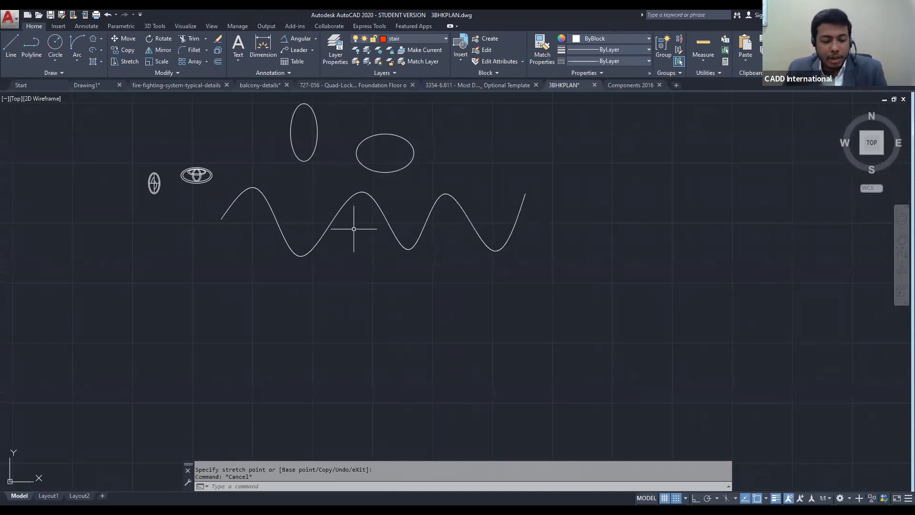
type("spl")
key("Return")
middle_click_drag(468, 261, 242, 222)
left_click(290, 285)
left_click(353, 210)
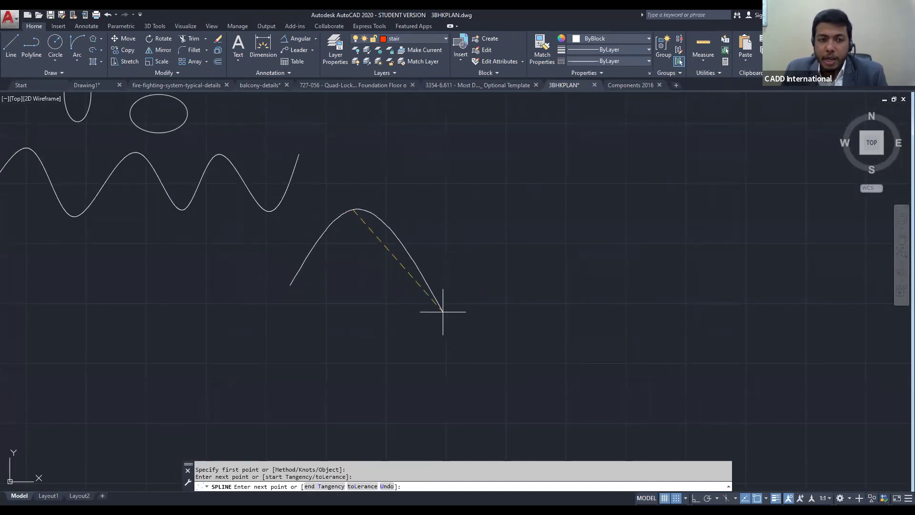
left_click(445, 293)
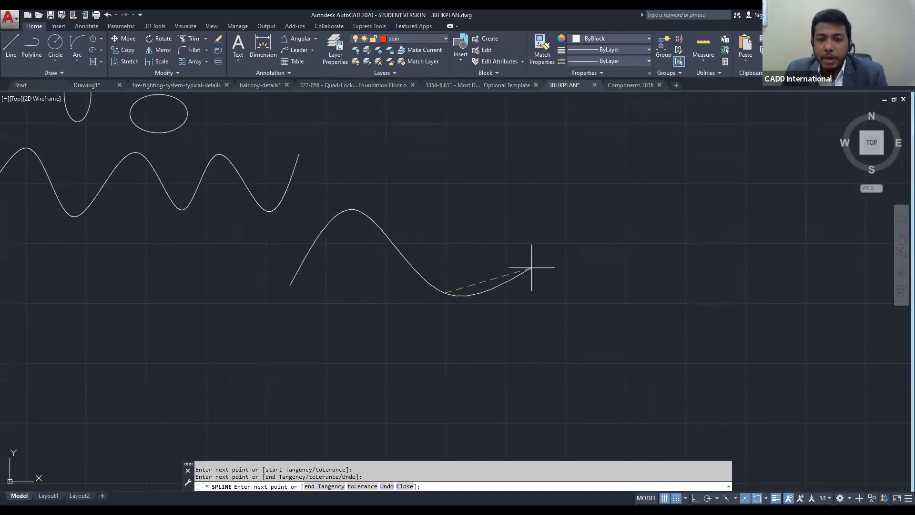
left_click(545, 207)
left_click(620, 288)
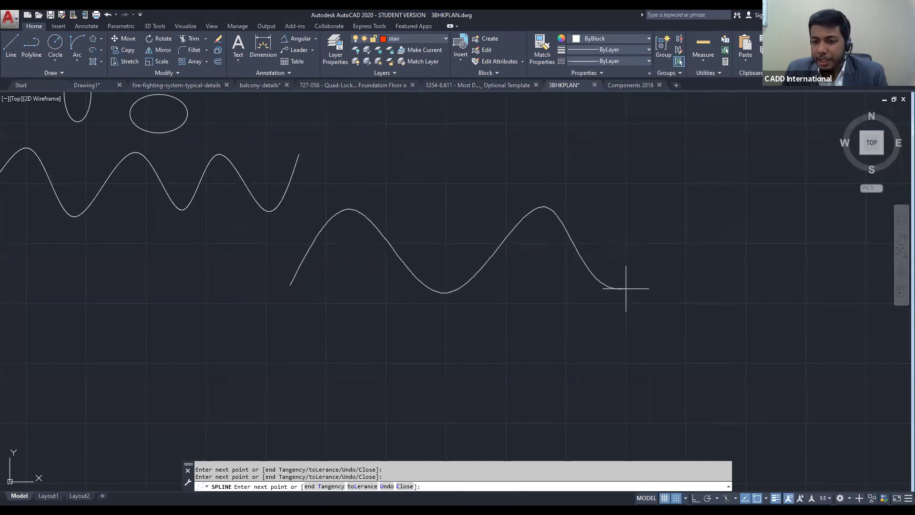
left_click(682, 207)
left_click(760, 284)
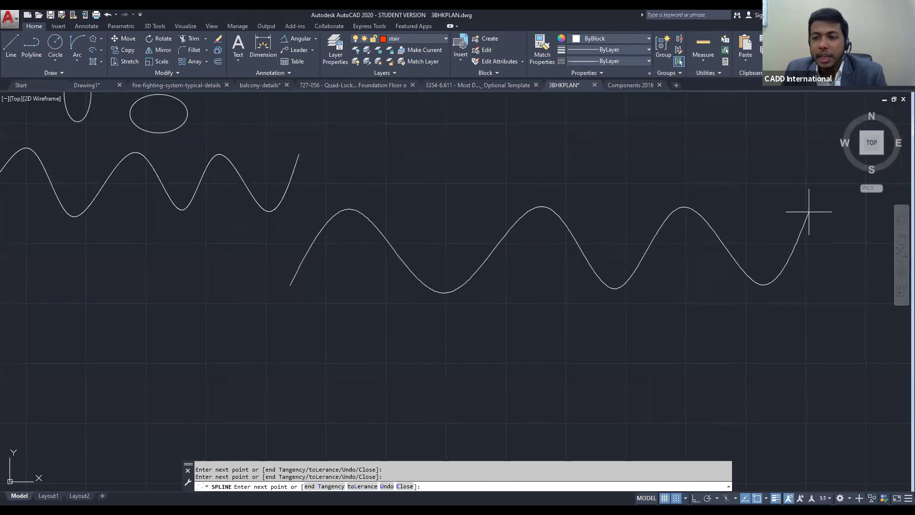
key("Return")
middle_click_drag(809, 211, 756, 196)
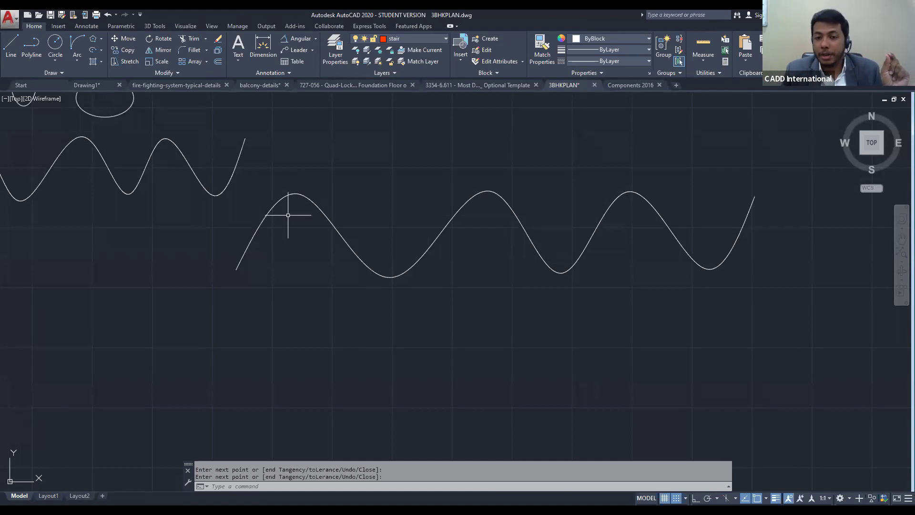
List the second wave spline's properties and check its length
key("Escape")
left_click(423, 255)
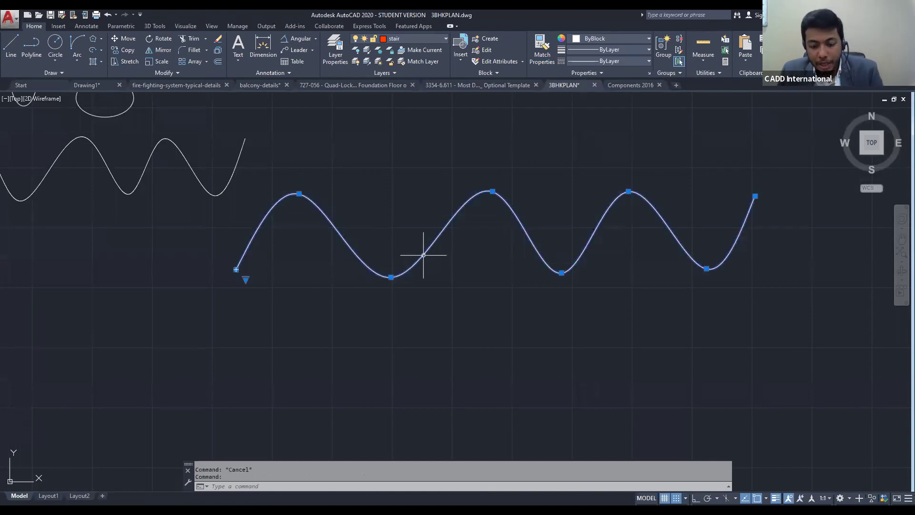
type("li")
key("Return")
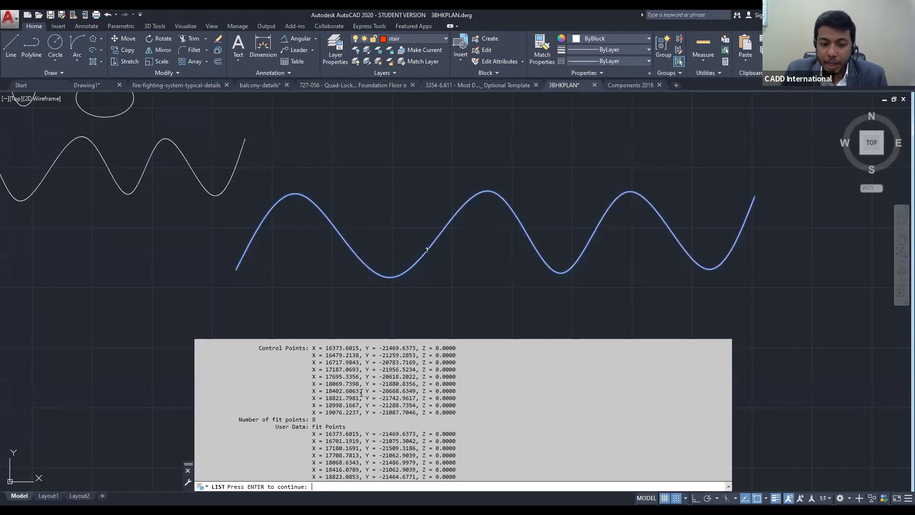
scroll(361, 393, "up", 4)
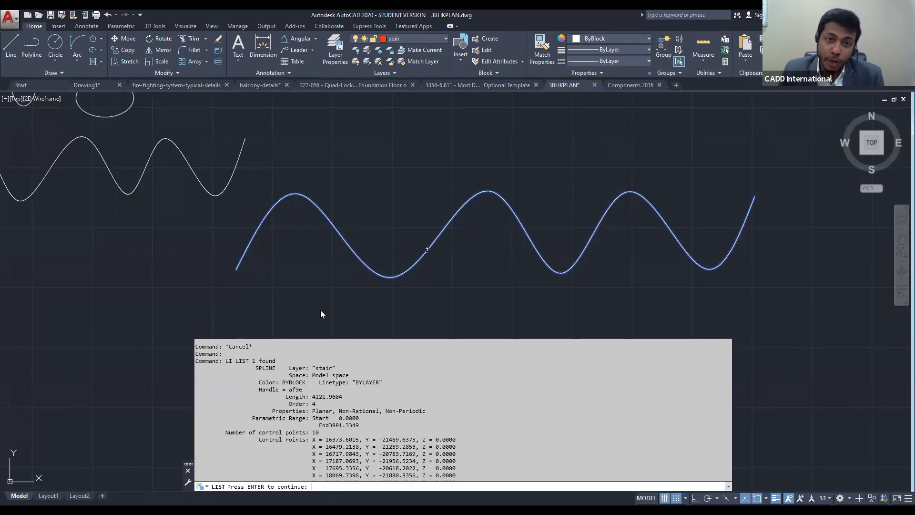
key("Escape")
key("Escape")
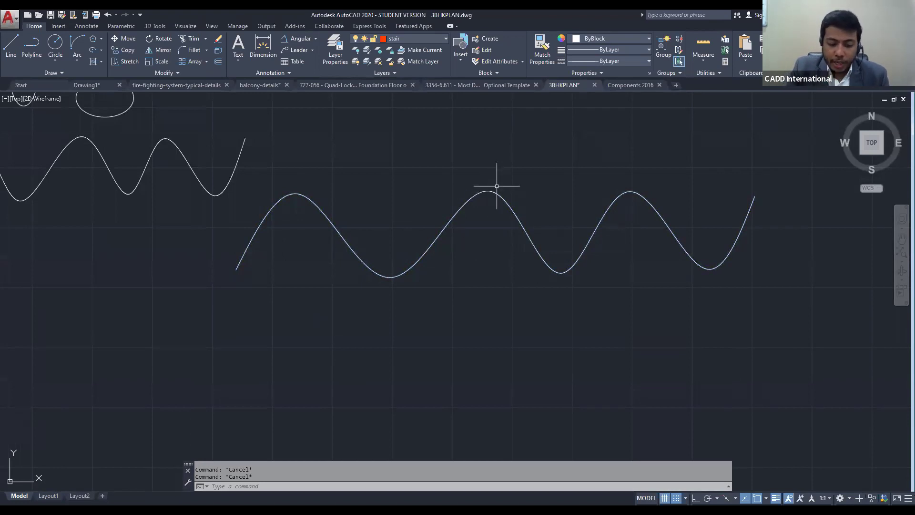
Draw a third open wave-shaped spline through eight fit points above the second wave
type("spl")
key("Return")
scroll(497, 186, "down", 2)
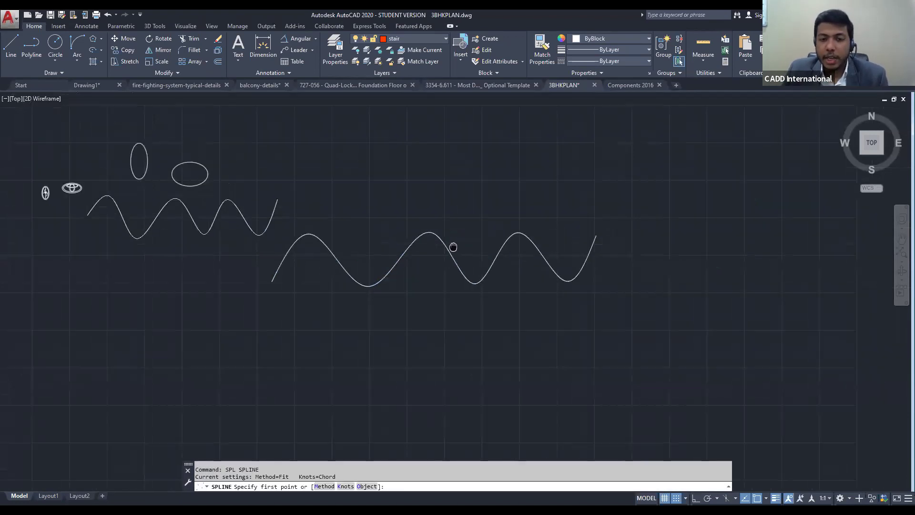
left_click(338, 172)
left_click(406, 120)
left_click(472, 192)
left_click(525, 126)
left_click(579, 176)
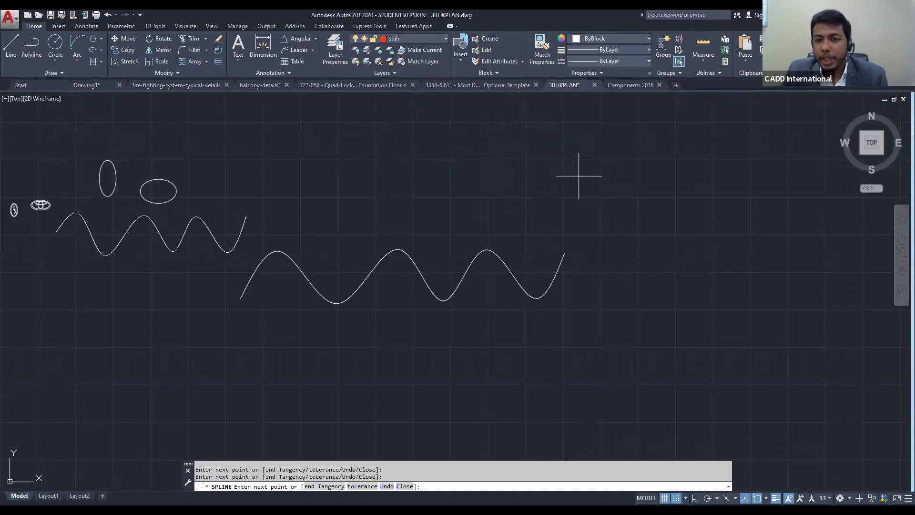
left_click(637, 114)
left_click(694, 184)
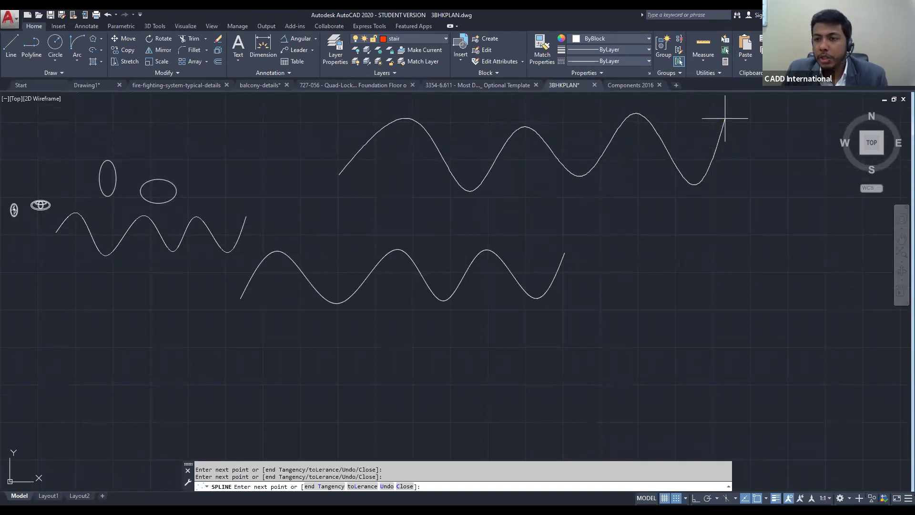
left_click(725, 118)
key("Return")
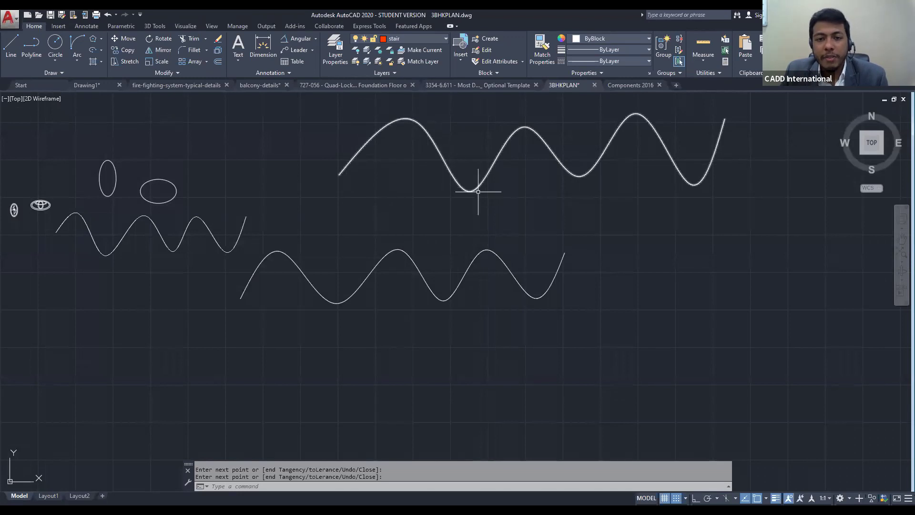
middle_click_drag(561, 153, 502, 159)
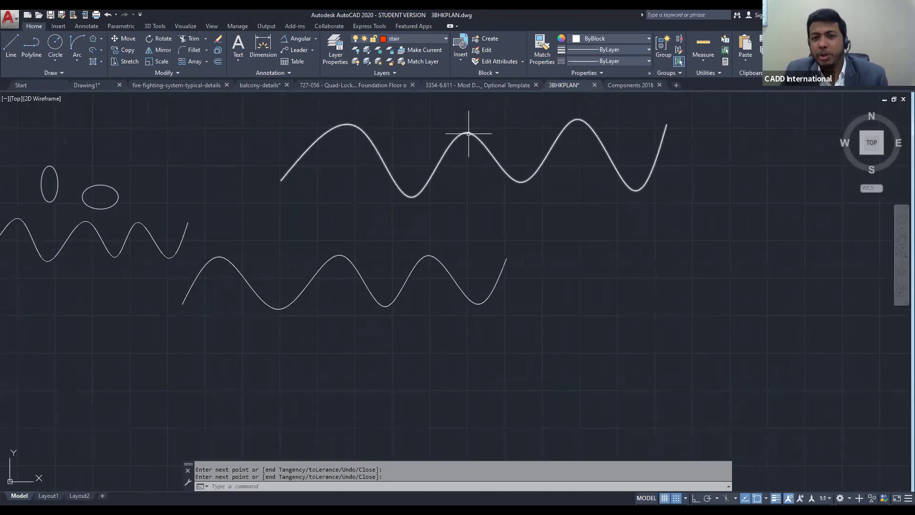
Draw a long open wave-shaped spline with ten control vertices, degree 3, to the right of the fit-point waves
left_click(66, 72)
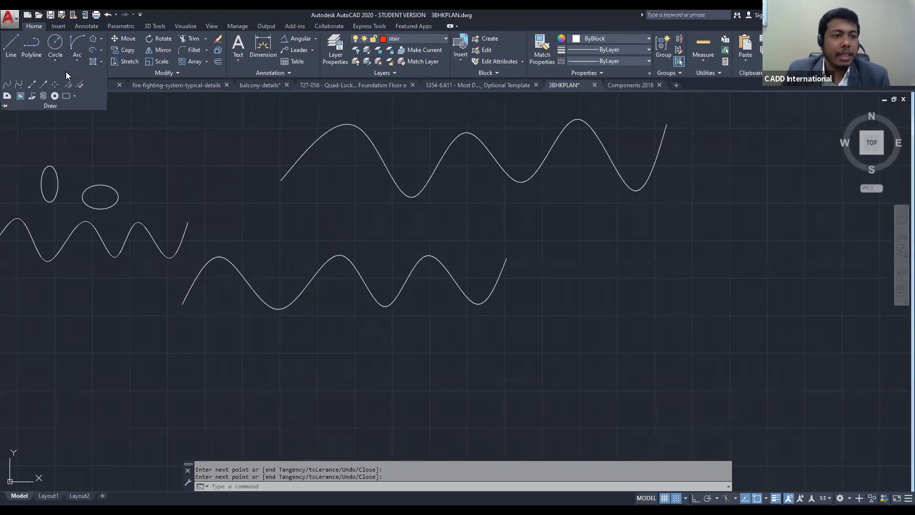
left_click(20, 96)
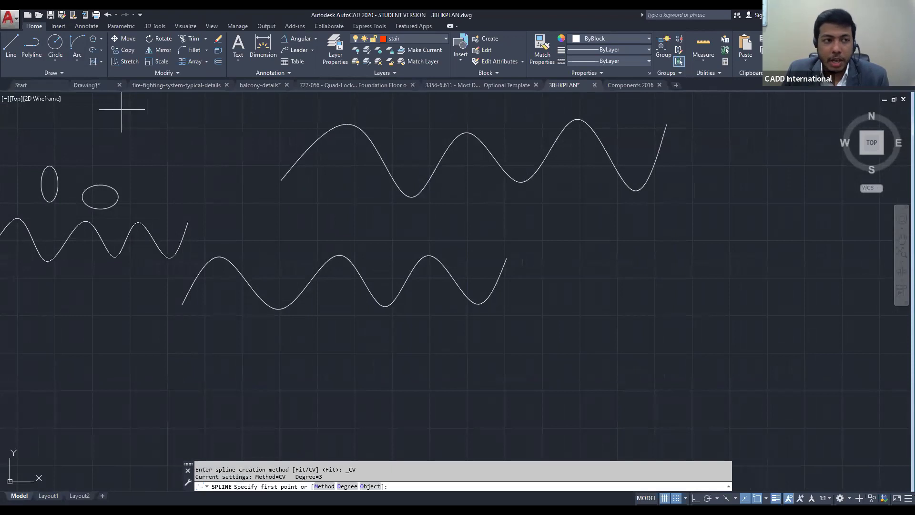
left_click(63, 75)
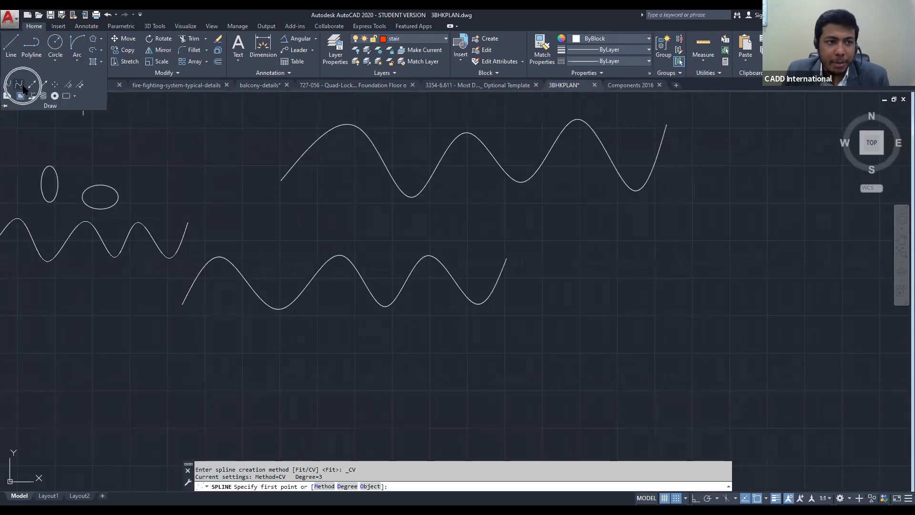
left_click(6, 89)
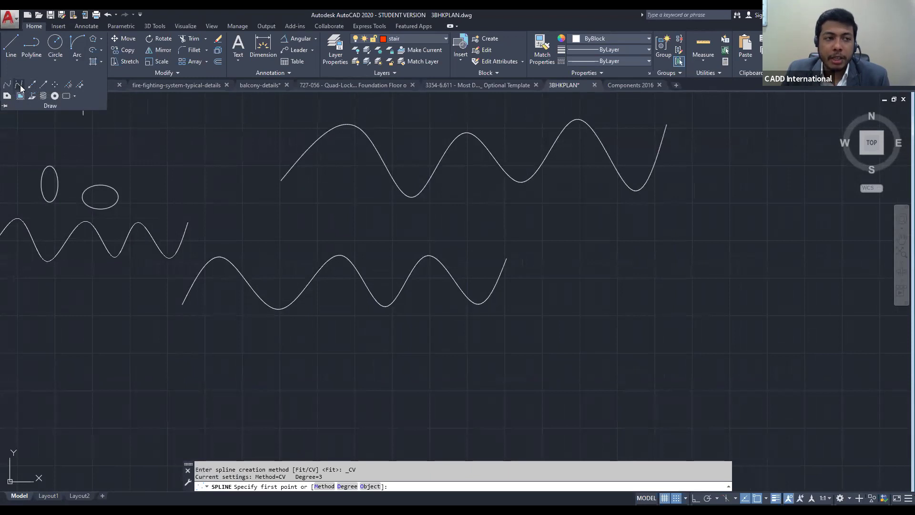
scroll(99, 201, "down", 4)
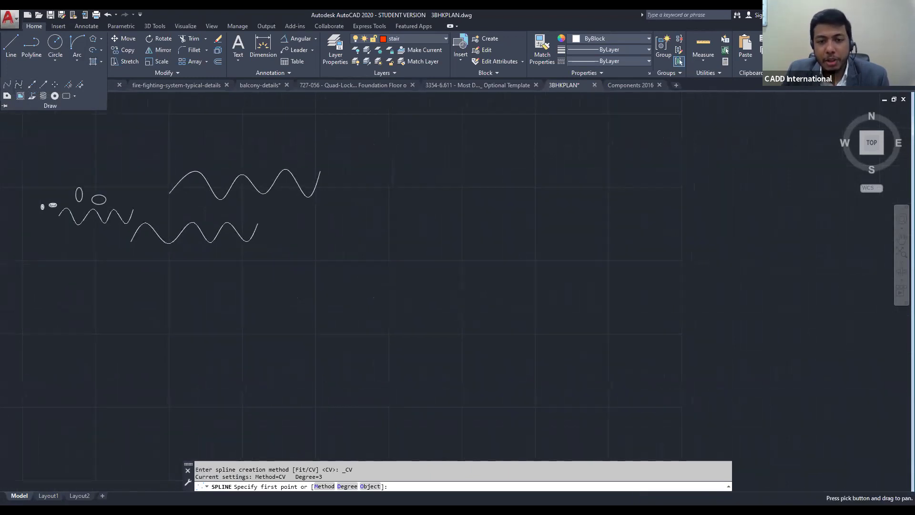
left_click(374, 230)
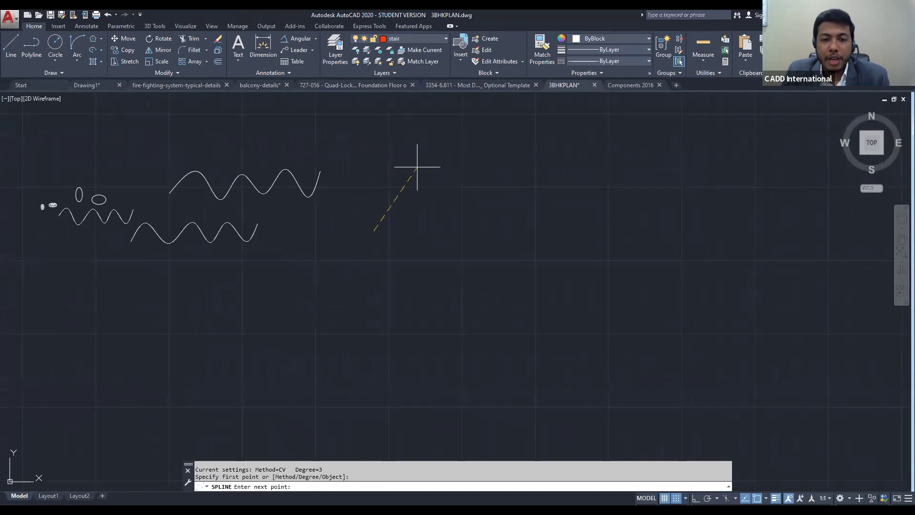
left_click(447, 160)
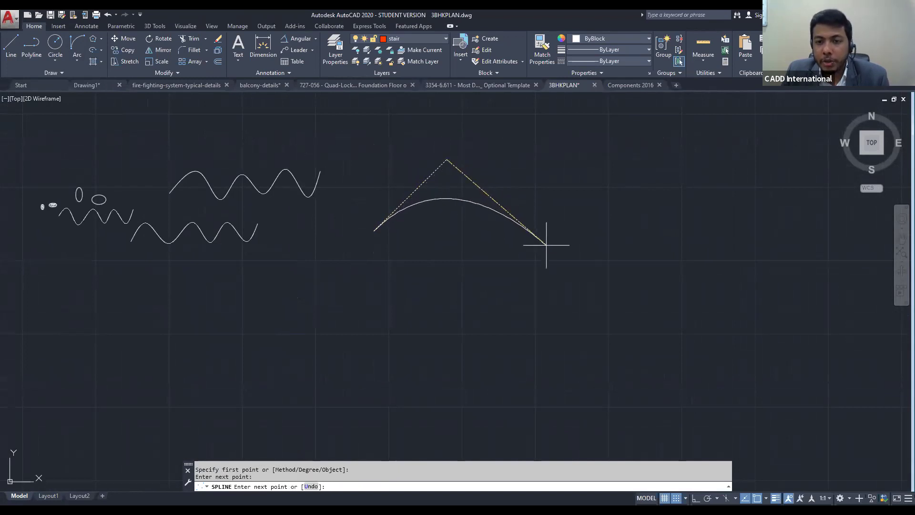
left_click(615, 320)
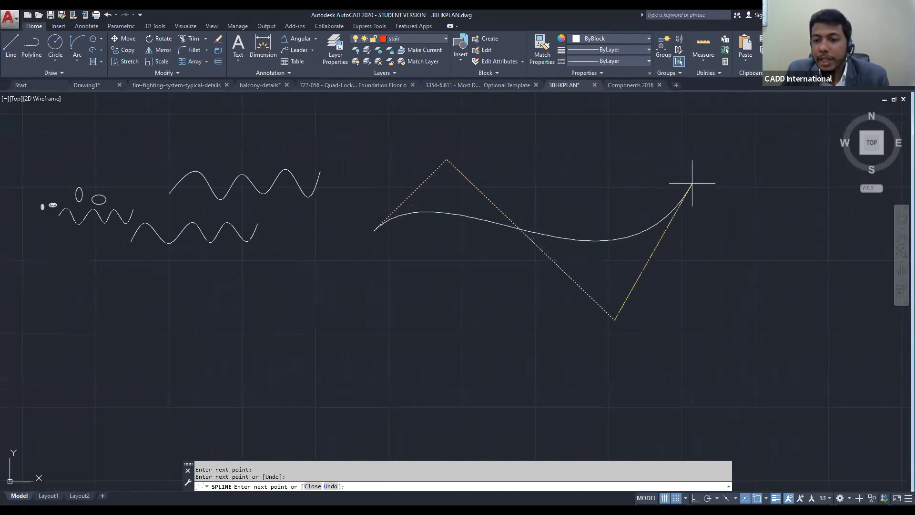
left_click(693, 169)
middle_click_drag(760, 219, 448, 208)
left_click(548, 246)
left_click(606, 150)
middle_click_drag(732, 234, 381, 275)
left_click(382, 280)
left_click(473, 191)
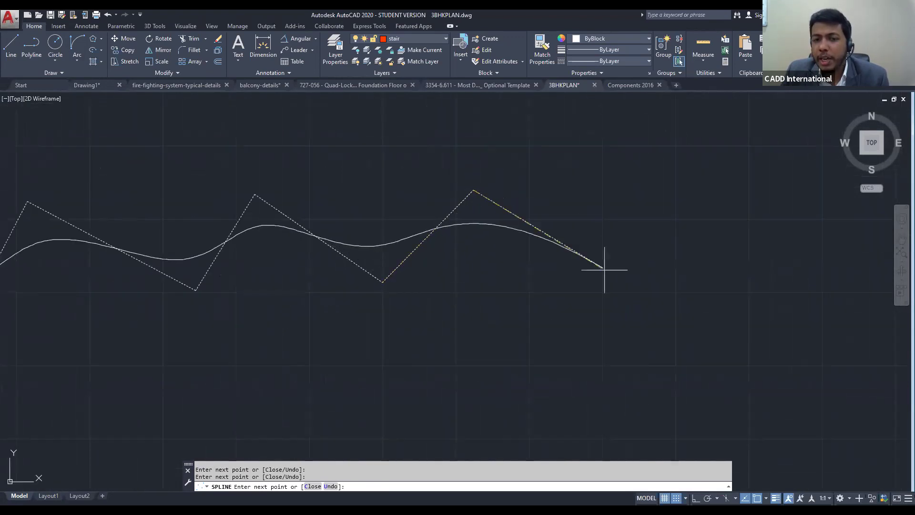
left_click(642, 307)
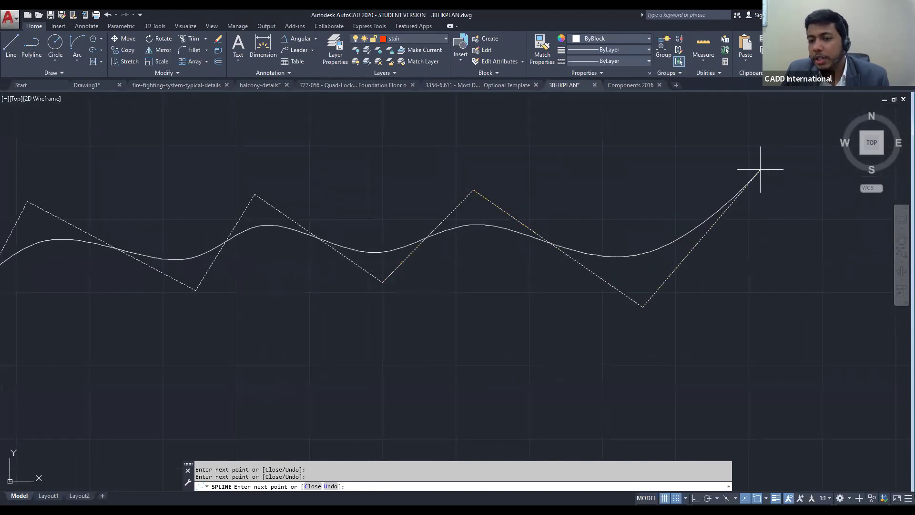
key("Return")
Compare the shape of the control-vertex spline with the fit-point wave splines
middle_click_drag(176, 328, 473, 297)
scroll(110, 270, "down", 5)
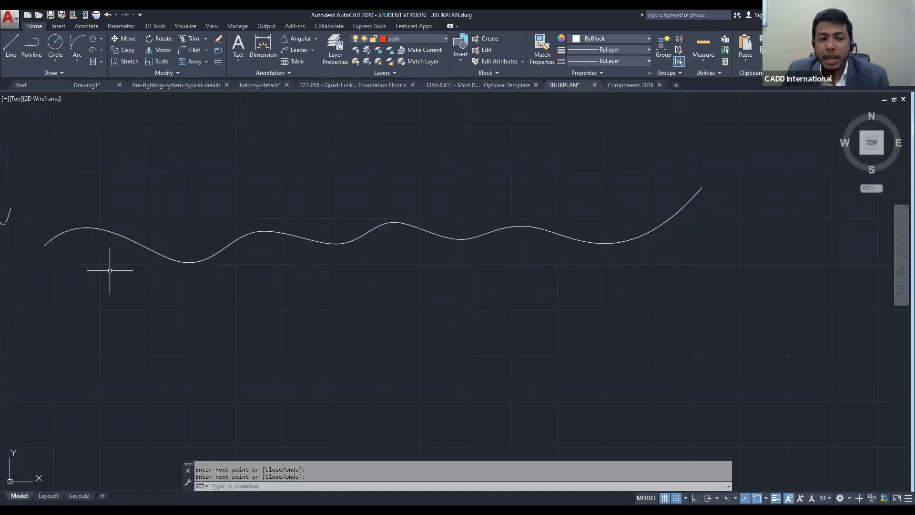
scroll(60, 240, "up", 5)
scroll(409, 184, "down", 4)
middle_click_drag(406, 184, 336, 195)
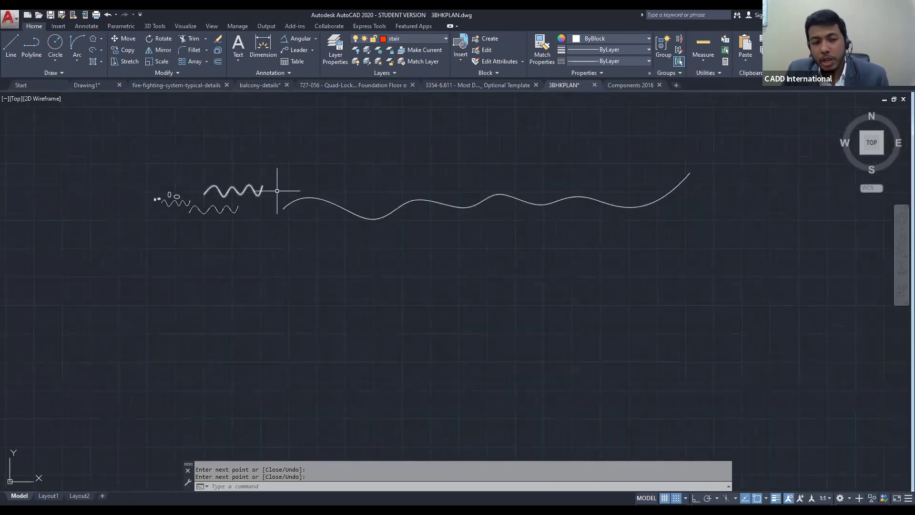
middle_click_drag(278, 193, 374, 184)
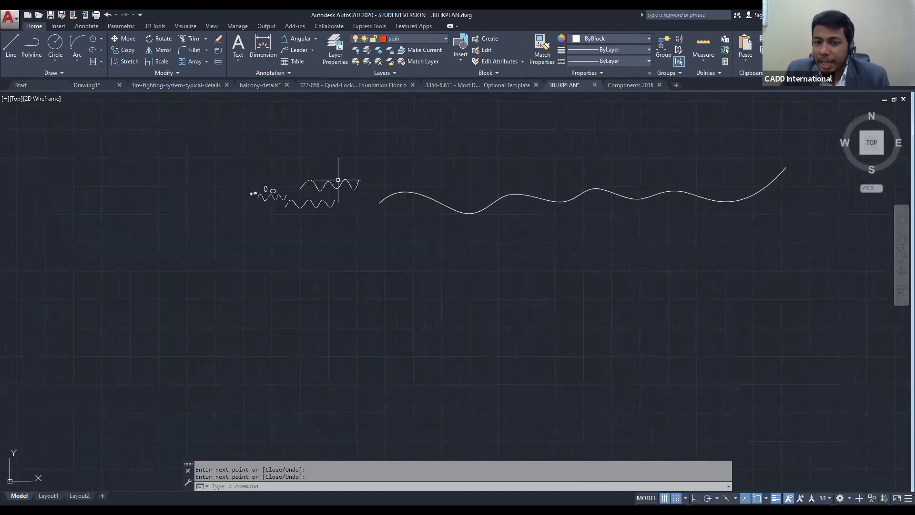
scroll(360, 204, "up", 6)
middle_click_drag(491, 178, 339, 204)
scroll(387, 211, "down", 6)
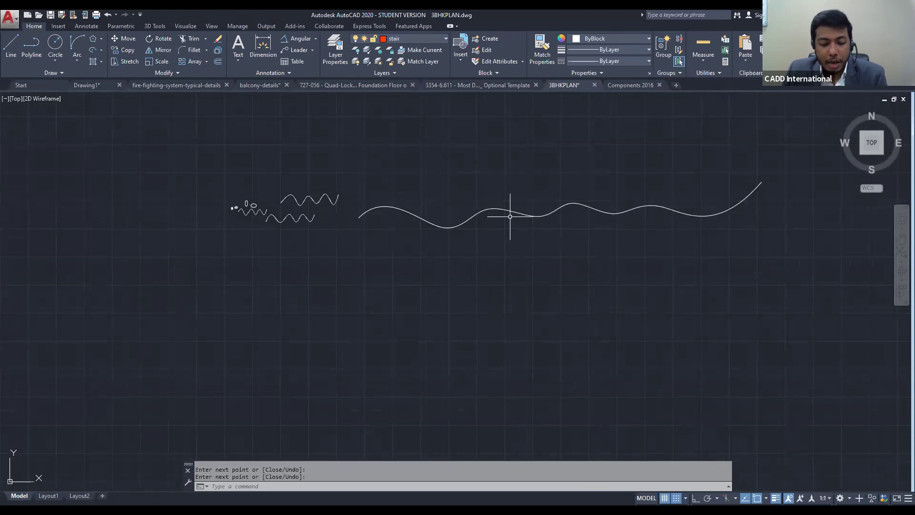
Check the Spline command's creation method option without drawing a new curve
type("spl")
key("Return")
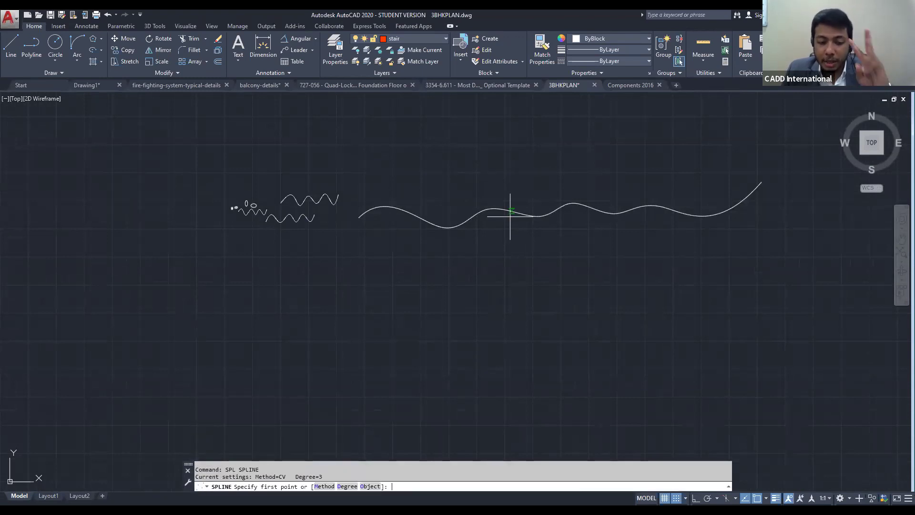
left_click(324, 487)
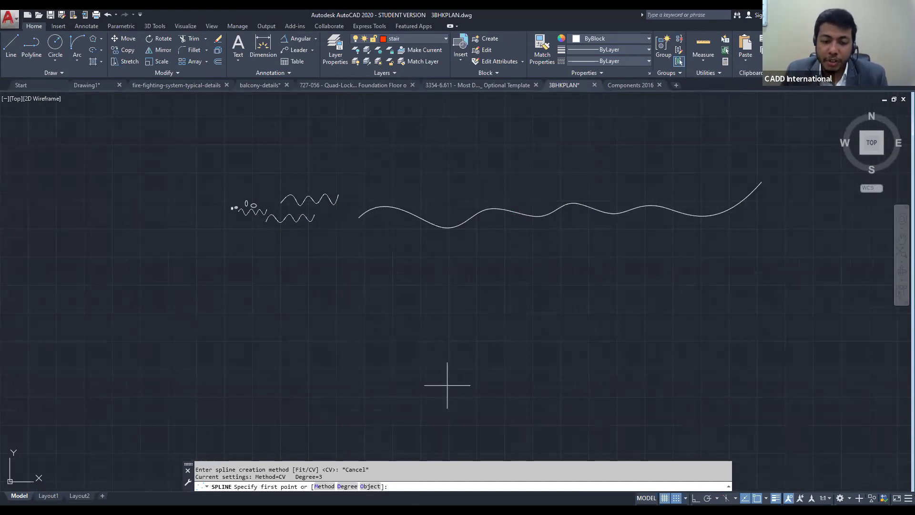
key("Escape")
key("Escape")
type("spl")
key("Return")
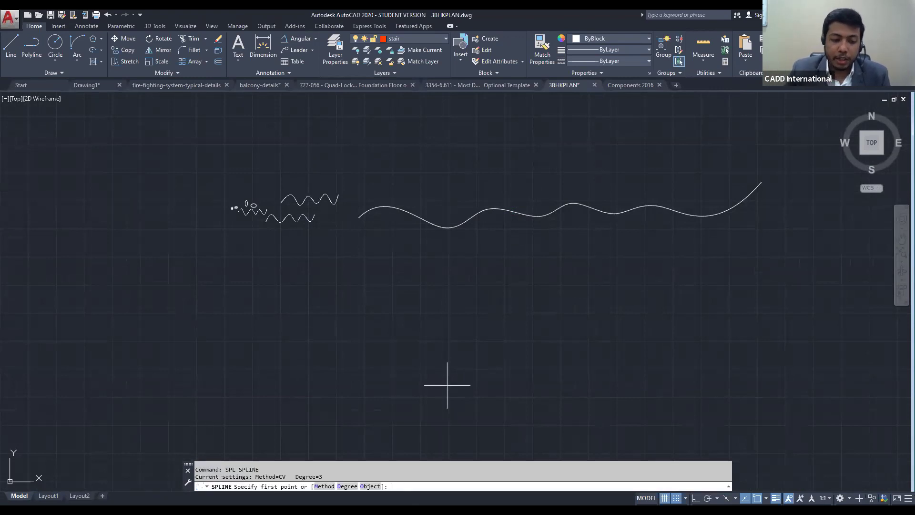
key("Escape")
key("Escape")
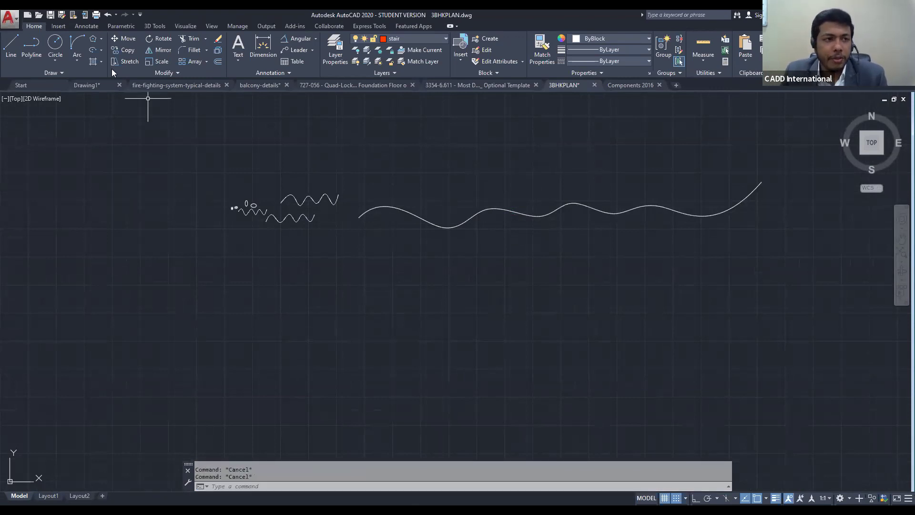
middle_click_drag(403, 180, 374, 238)
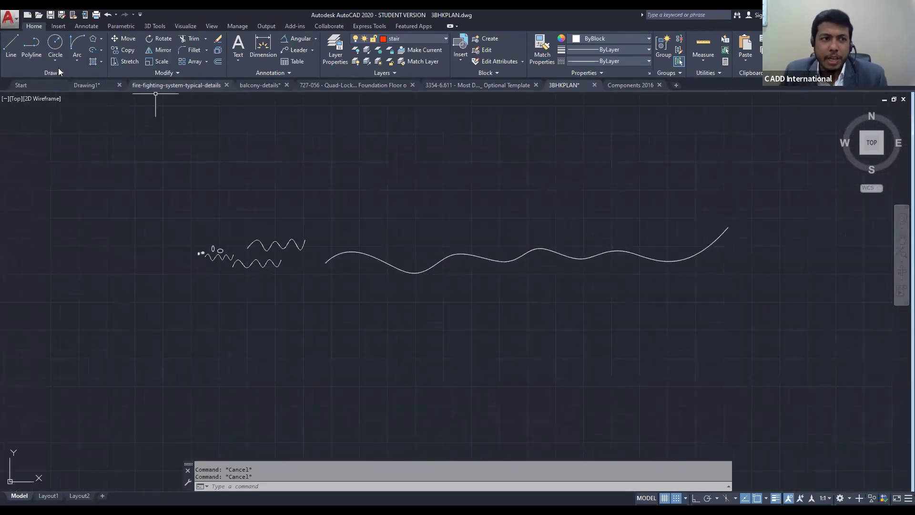
left_click(58, 72)
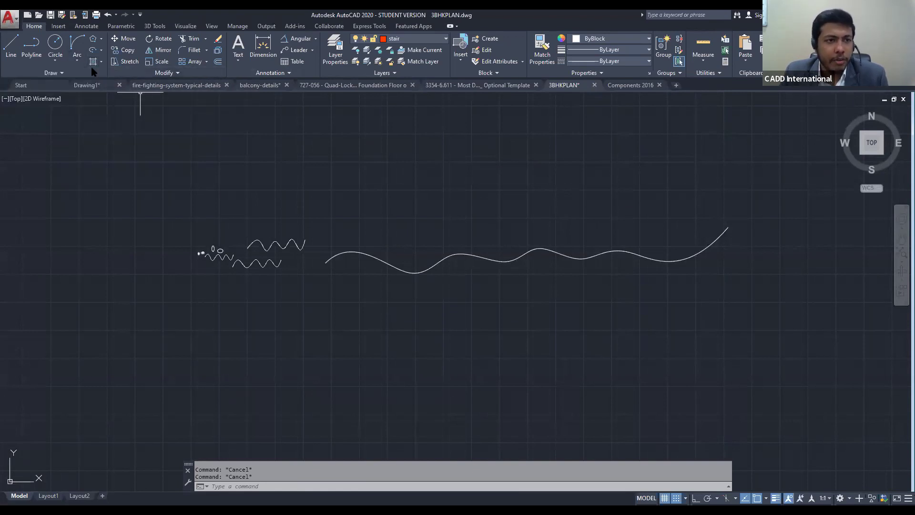
middle_click_drag(359, 210, 336, 239)
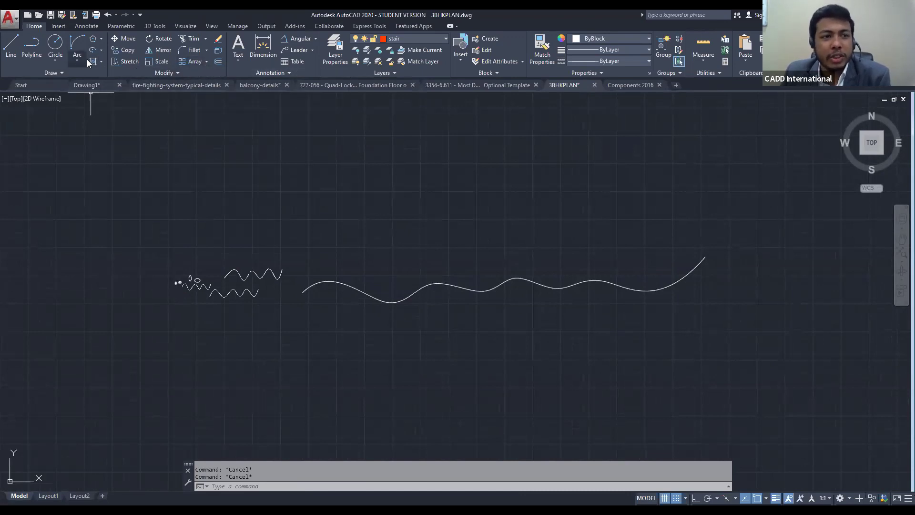
left_click(206, 62)
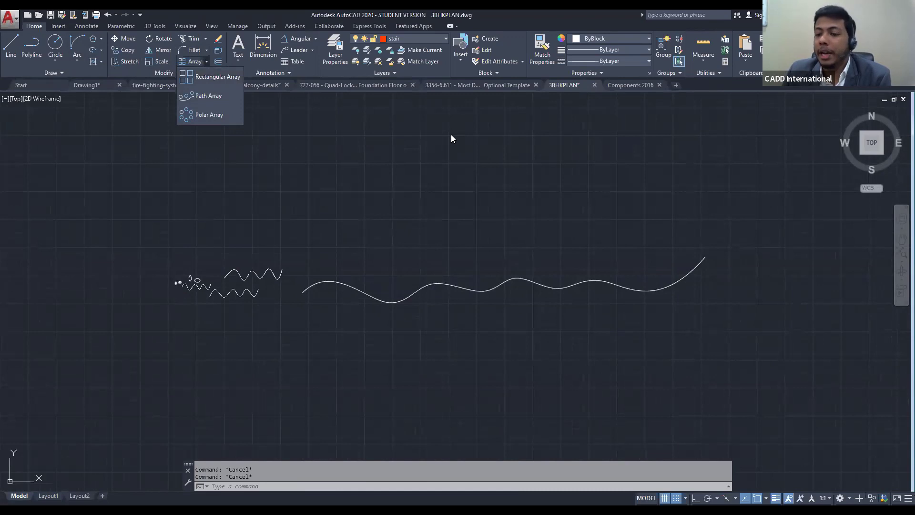
left_click(528, 136)
type("s")
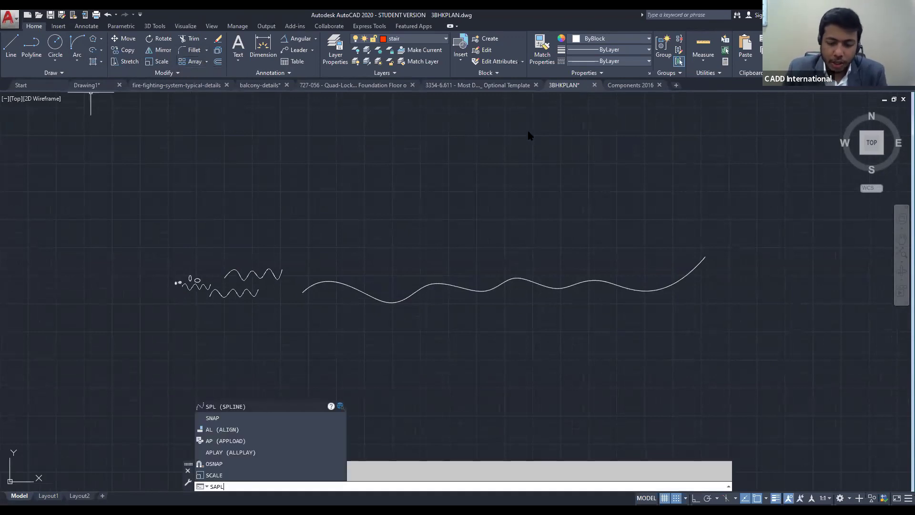
type("pl")
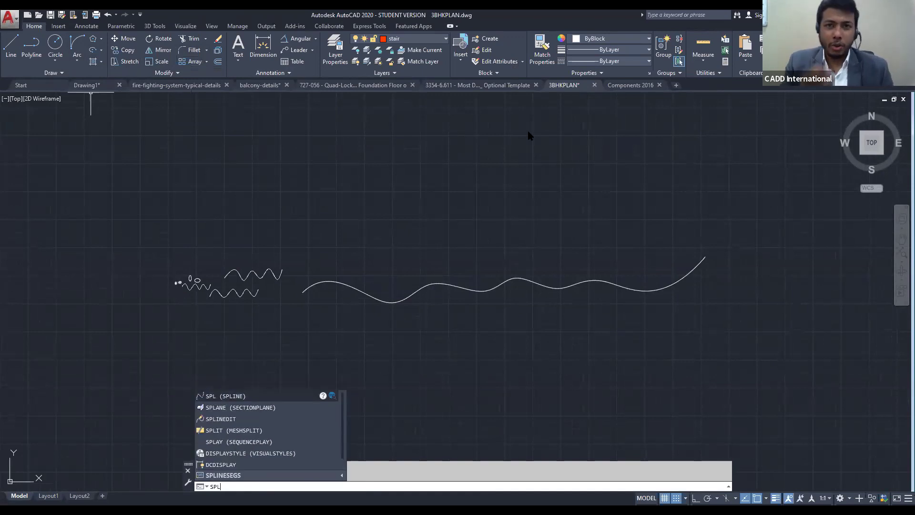
key("Escape")
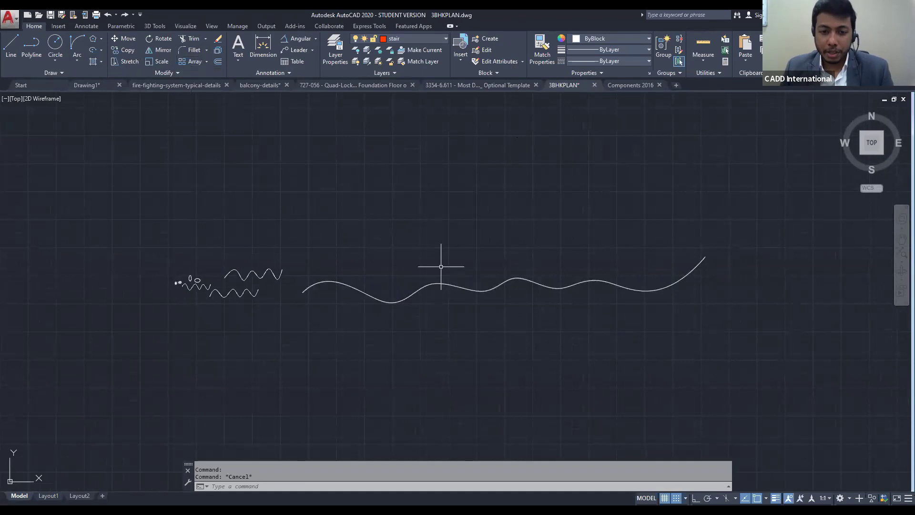
type("spl")
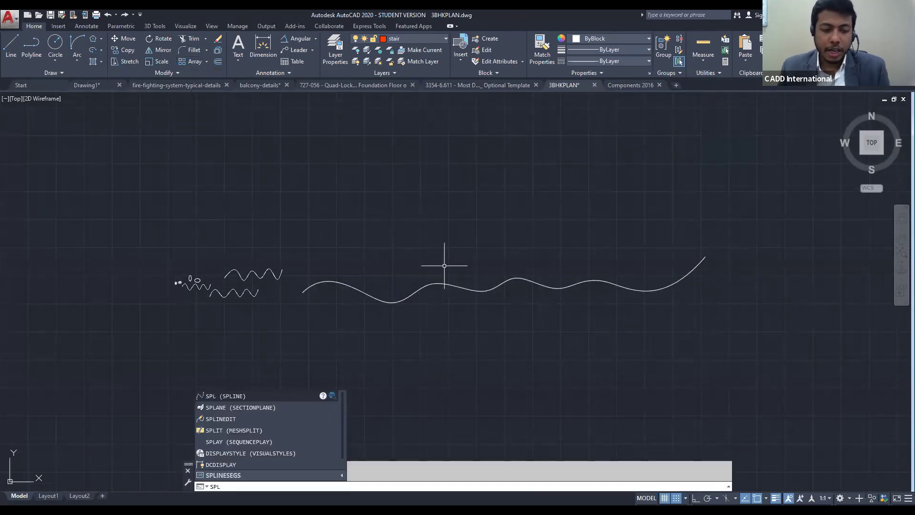
key("Return")
middle_click_drag(444, 265, 438, 266)
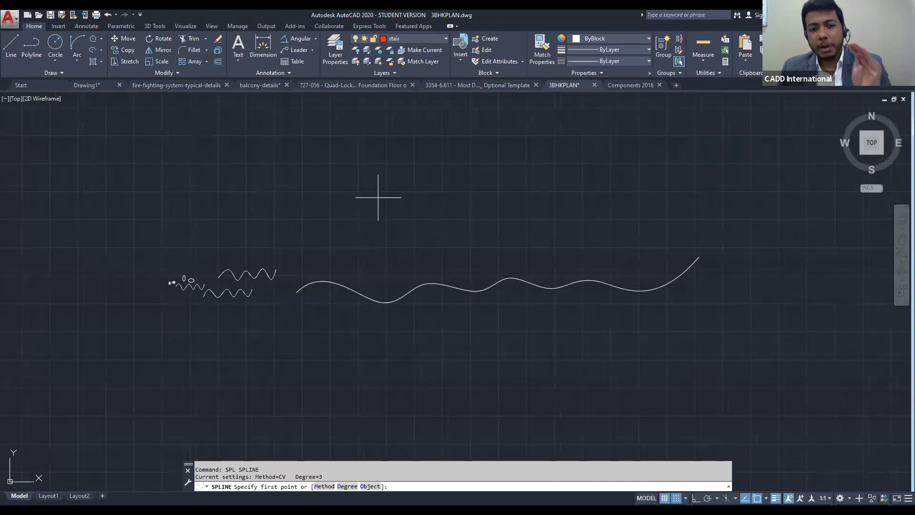
key("Escape")
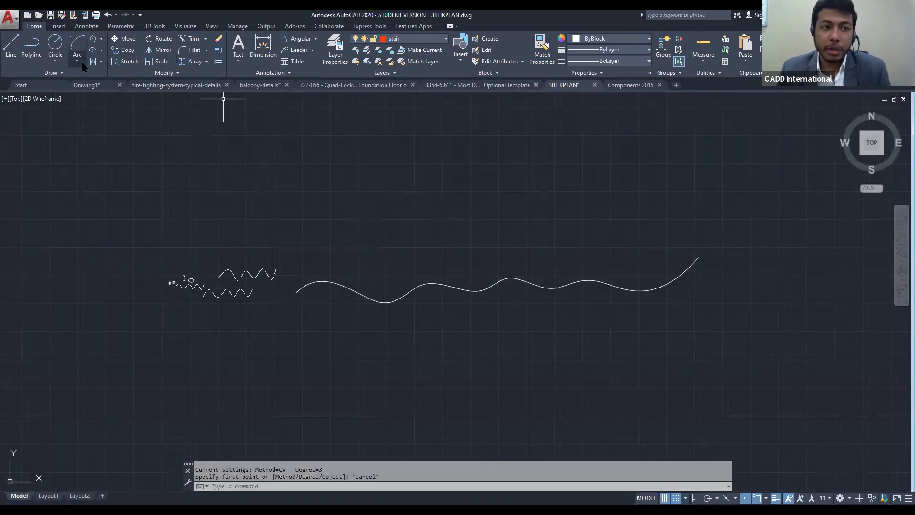
Draw a three-point arc curving upward in the empty area above the long control-vertex spline
left_click(77, 59)
left_click(80, 82)
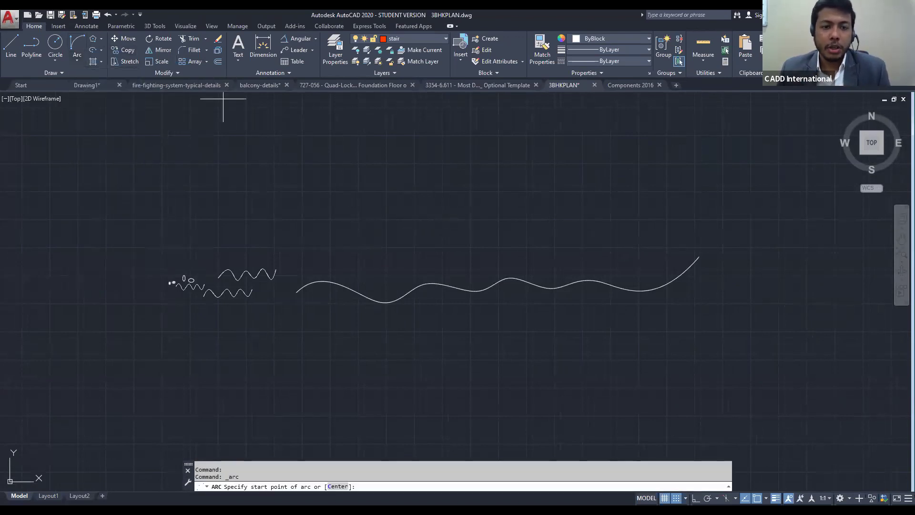
left_click(349, 236)
left_click(374, 204)
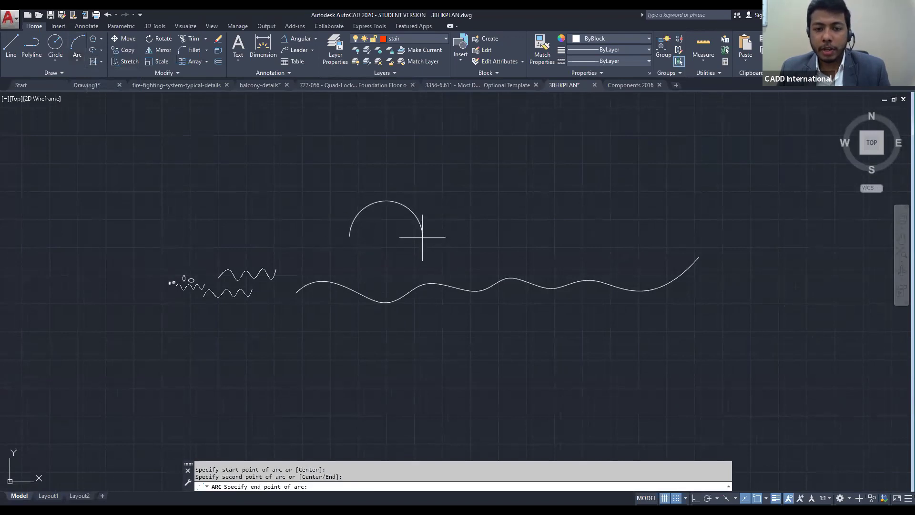
left_click(423, 237)
key("Escape")
Erase the arc above the long spline
left_click(449, 258)
left_click(363, 191)
key("Delete")
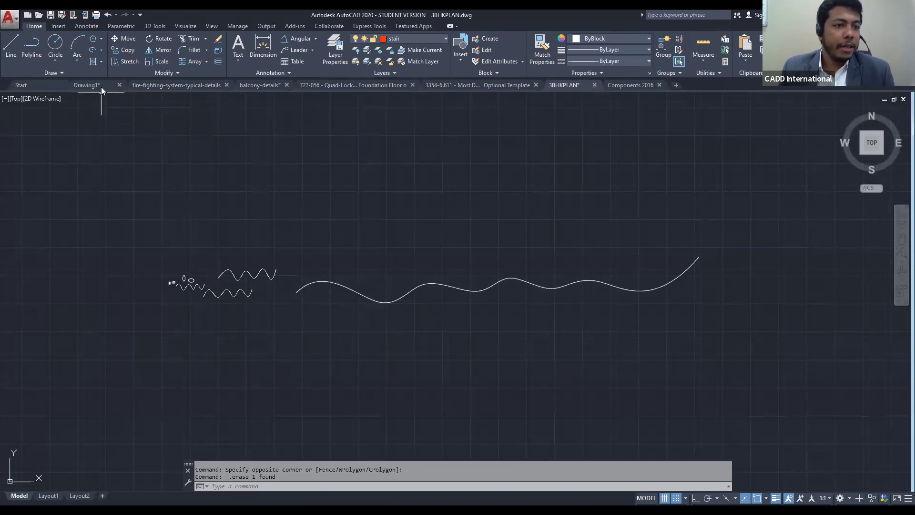
Look over the house plan and elevations in 3BHKPLAN, and examine the hatched wall and footing section in the Quad-Lock foundation drawing
scroll(408, 199, "down", 4)
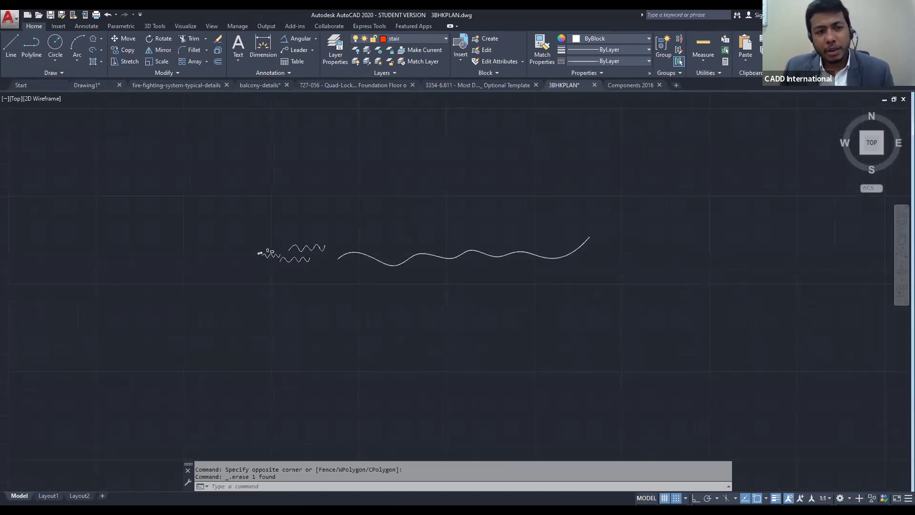
scroll(407, 205, "down", 2)
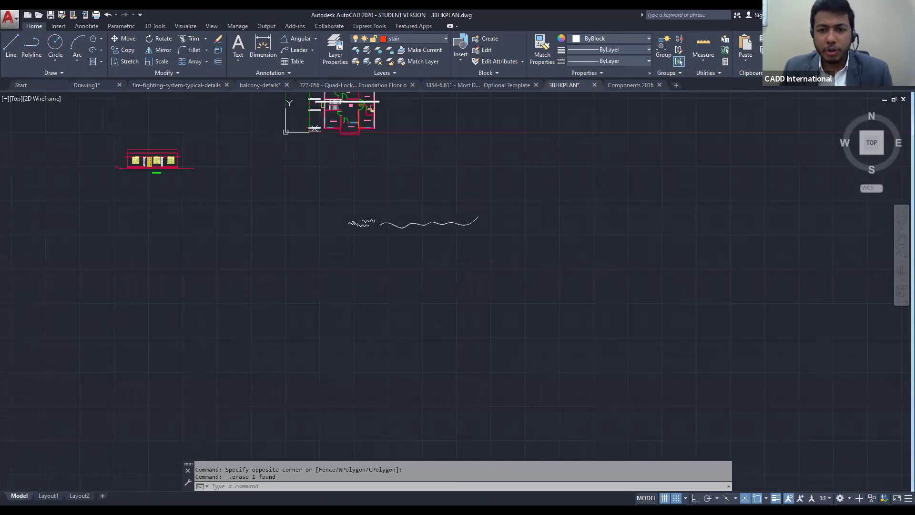
scroll(406, 203, "down", 2)
middle_click_drag(405, 204, 399, 251)
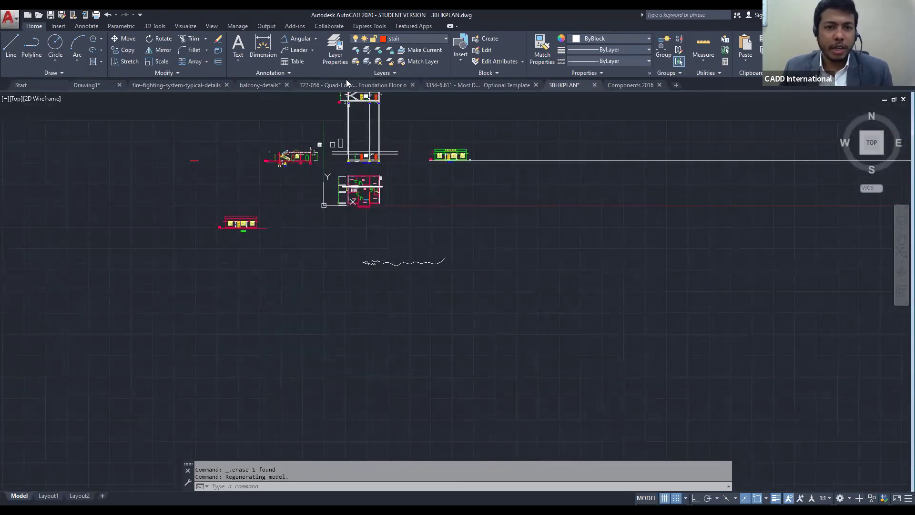
scroll(342, 150, "up", 2)
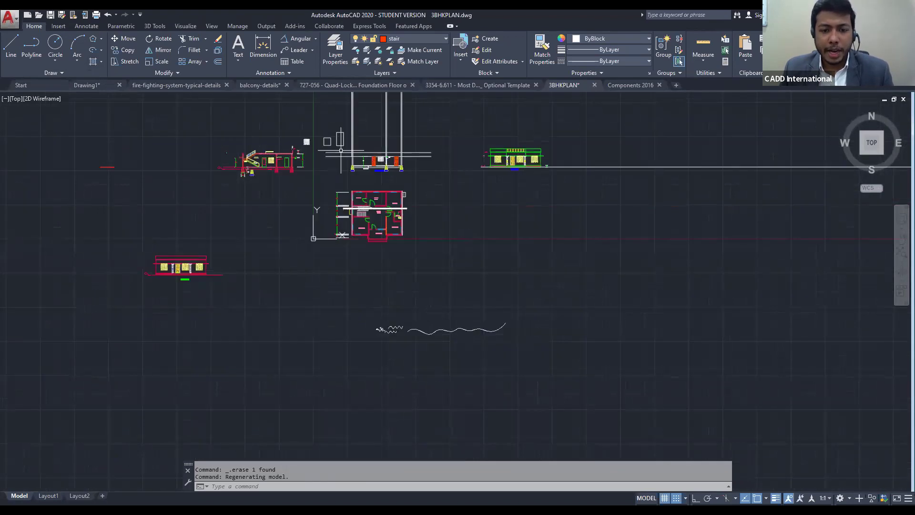
scroll(348, 181, "up", 4)
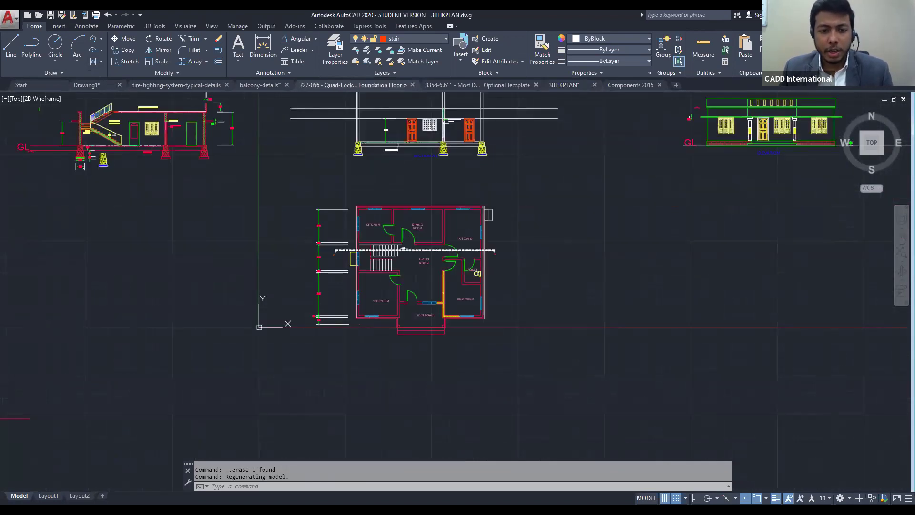
left_click(353, 85)
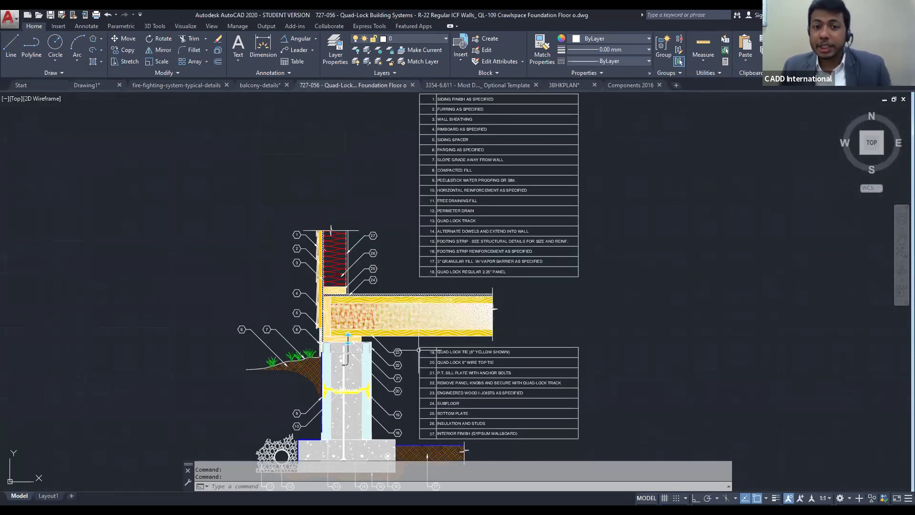
scroll(401, 325, "up", 4)
middle_click_drag(367, 313, 470, 155)
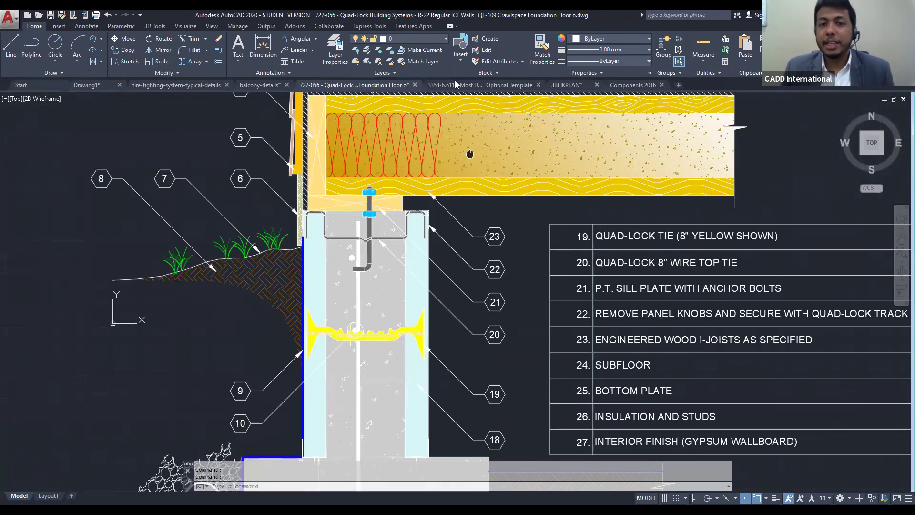
scroll(470, 154, "down", 2)
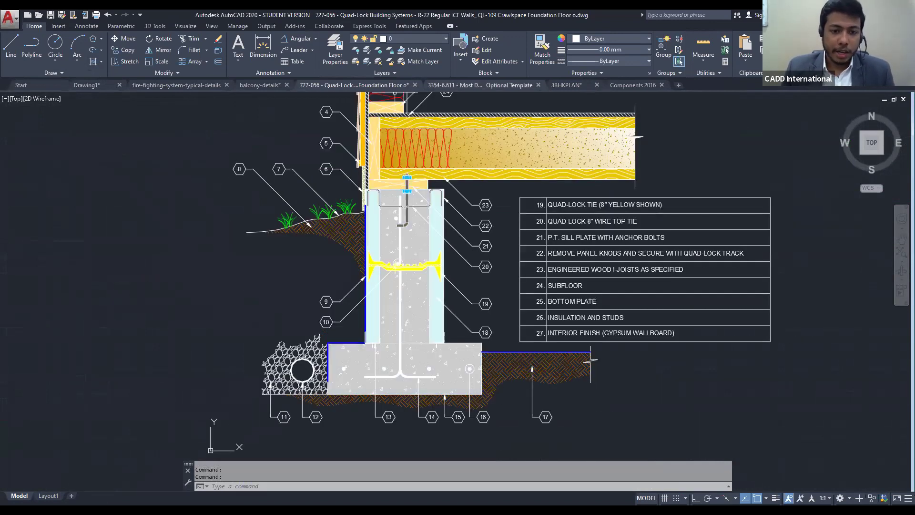
Switch to the Most Dependable Fountains drawing and examine the pedestal fountain and its hatched ground strip
key("ctrl+Tab")
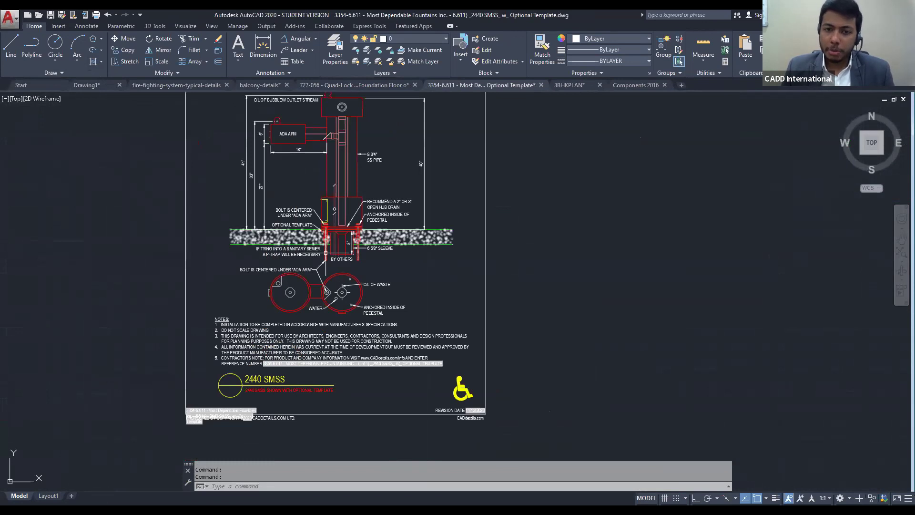
scroll(254, 241, "up", 4)
mouse_move(606, 179)
middle_mouse_down()
mouse_move(519, 221)
mouse_move(476, 313)
mouse_move(460, 324)
middle_mouse_up()
scroll(460, 323, "down", 2)
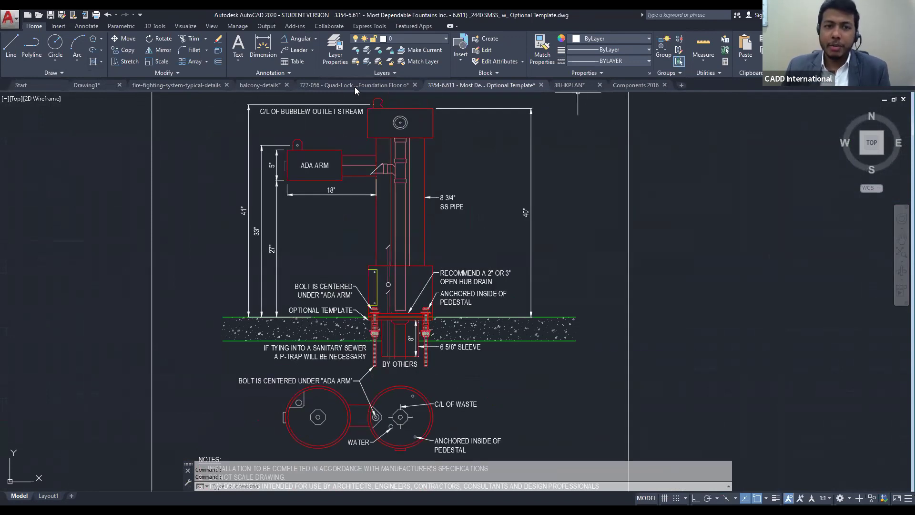
Switch to the fire-fighting-system-typical-details drawing and examine its valve, hose cabinet and pipe support details, including the hatched steel anchor
left_click(258, 84)
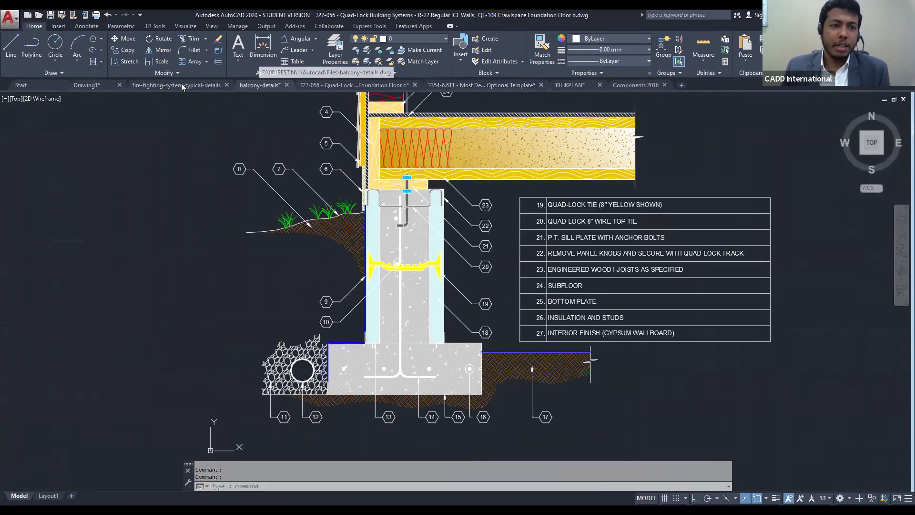
left_click(177, 85)
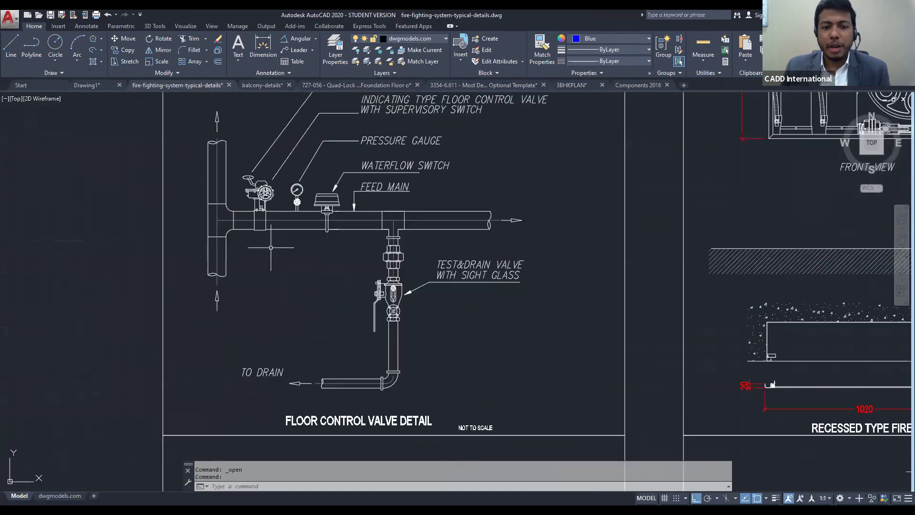
middle_click_drag(270, 249, 370, 214)
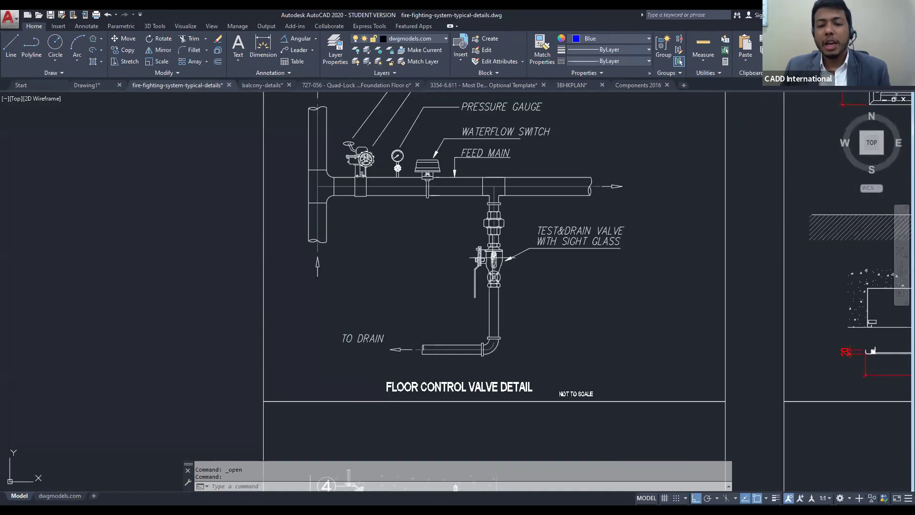
scroll(714, 239, "down", 10)
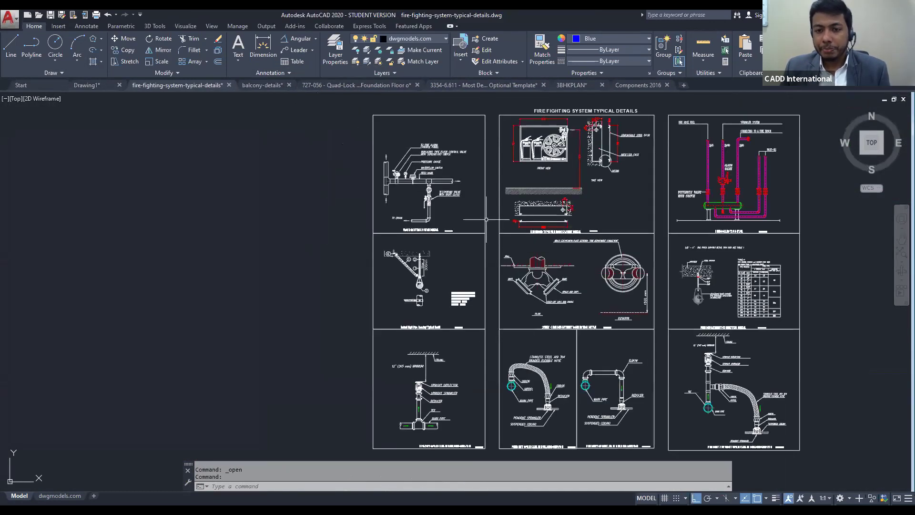
scroll(714, 240, "up", 9)
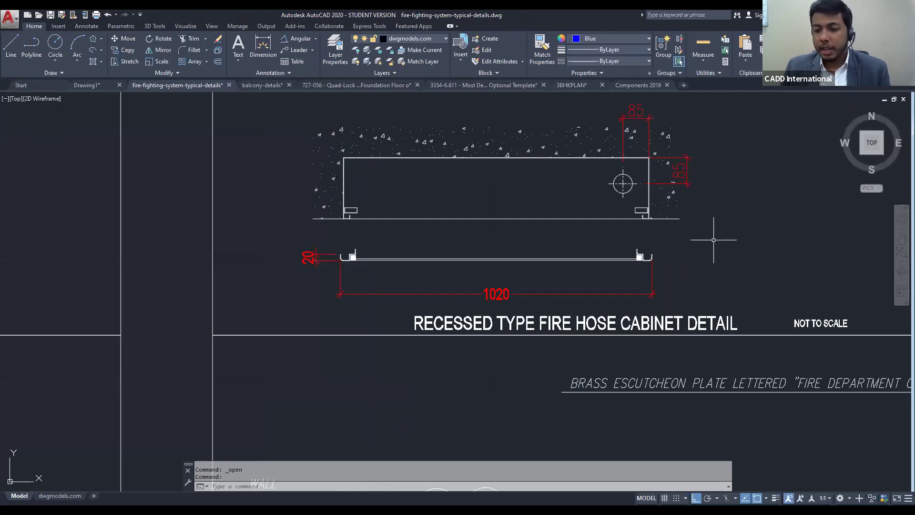
scroll(714, 240, "down", 4)
middle_click_drag(714, 240, 577, 142)
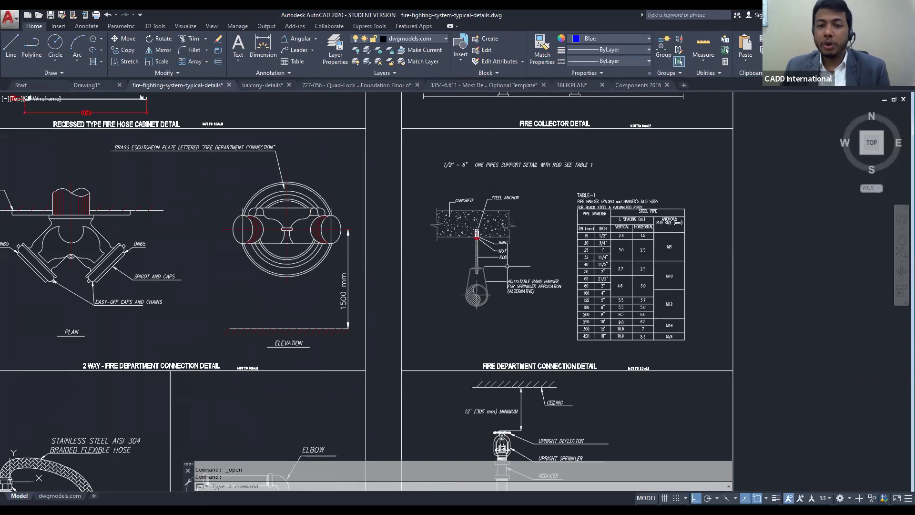
scroll(490, 253, "up", 6)
scroll(441, 172, "up", 10)
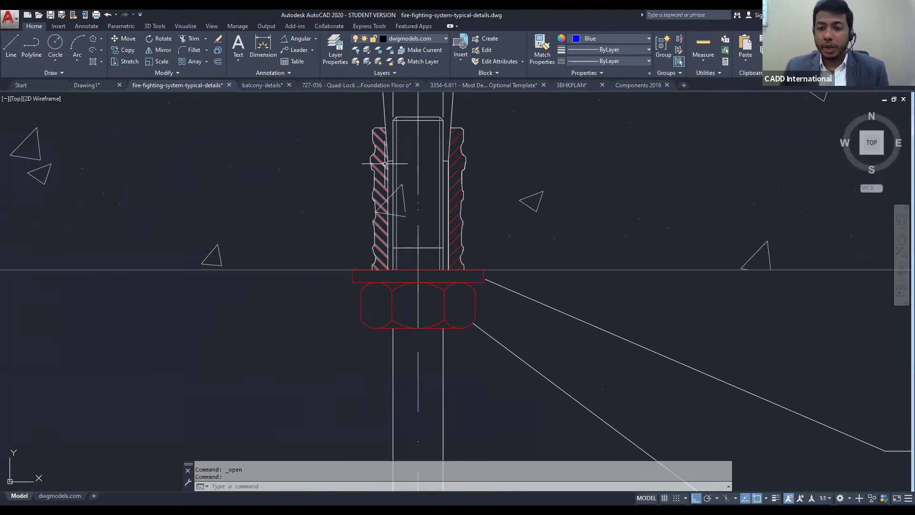
scroll(385, 163, "down", 10)
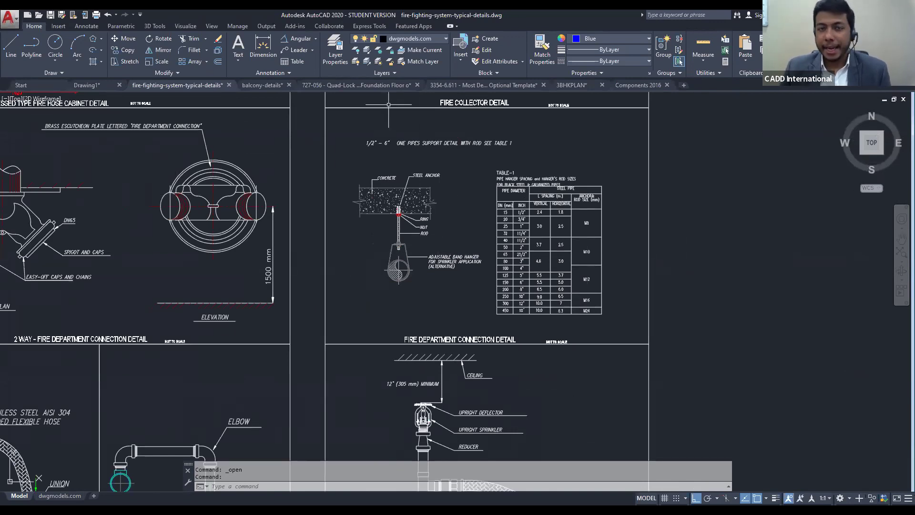
Return to the 3BHKPLAN drawing and draw a large rectangle in the empty area beside the floor plan
left_click(574, 85)
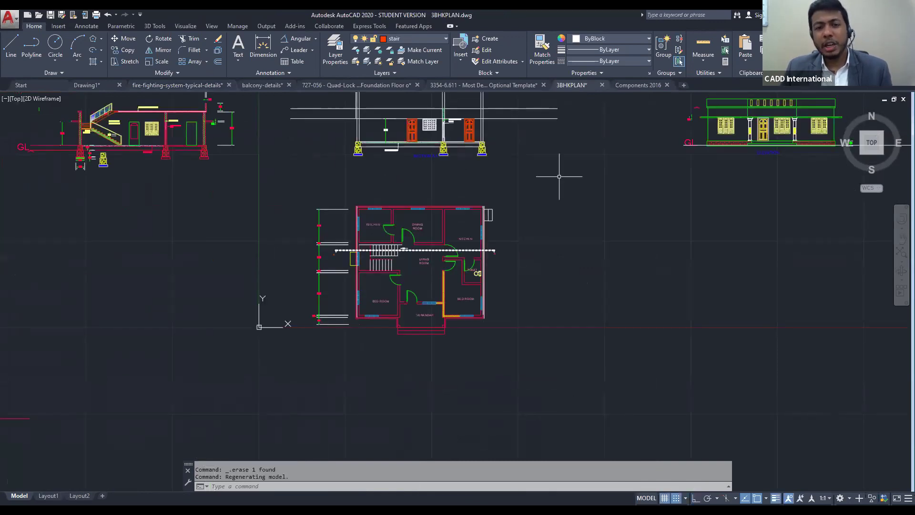
scroll(393, 226, "down", 5)
scroll(393, 227, "up", 2)
type("REC")
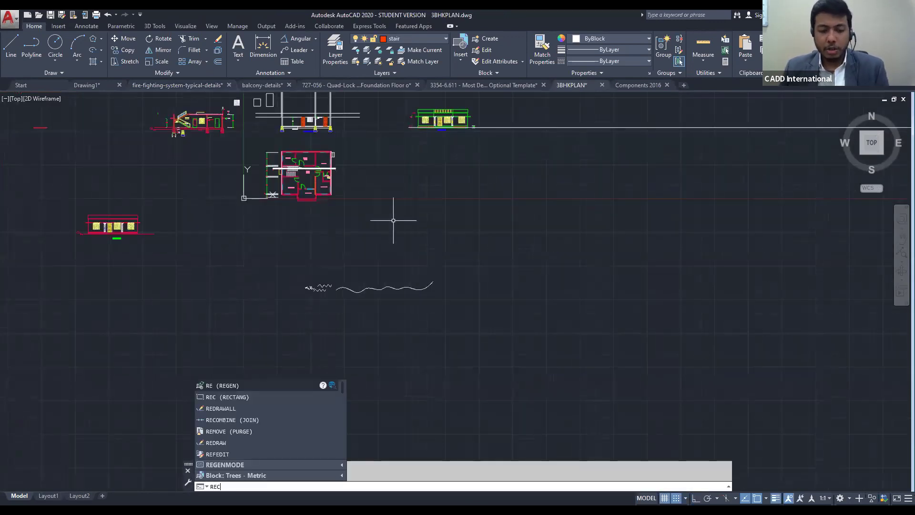
key("Return")
left_click(406, 180)
left_click(537, 272)
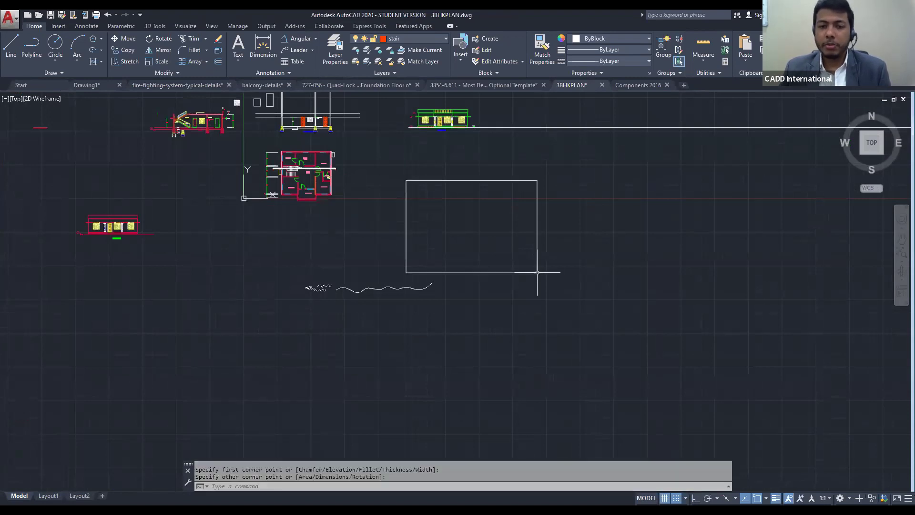
key("Escape")
key("Escape")
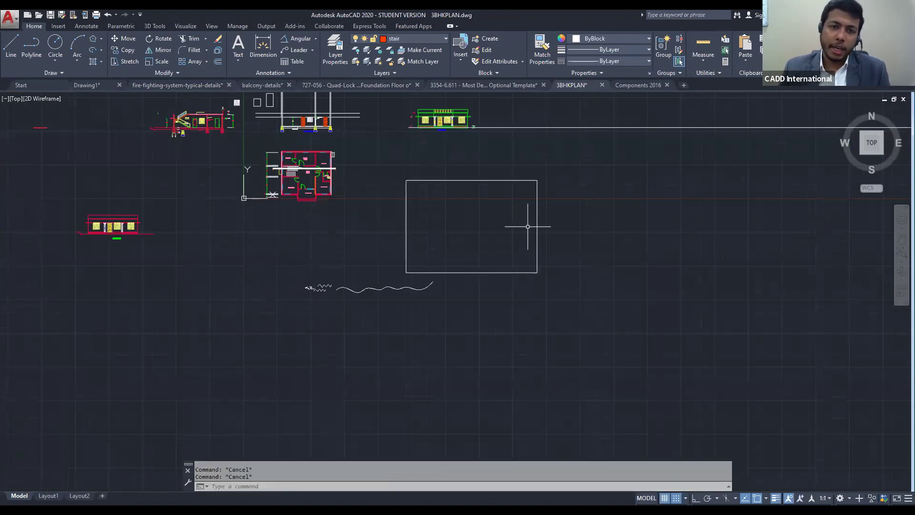
Erase the large rectangle beside the floor plan
scroll(503, 213, "up", 2)
left_click(605, 242)
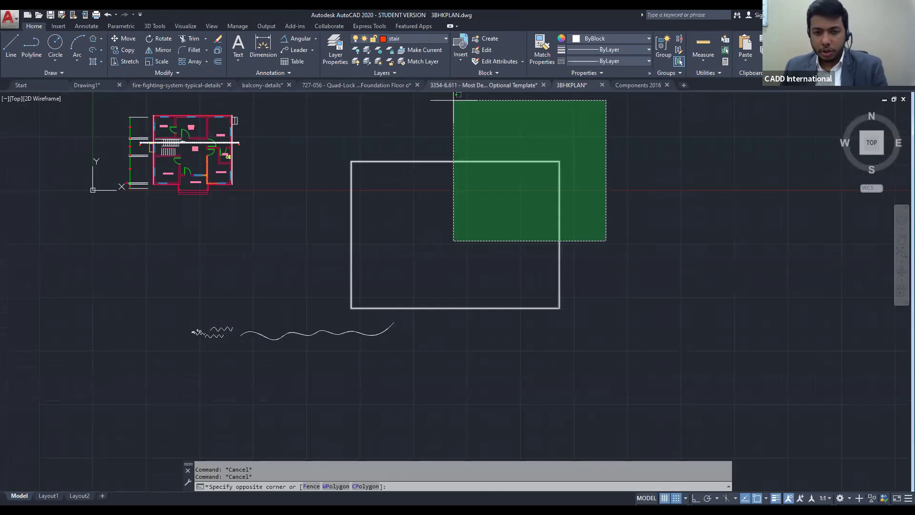
left_click(454, 87)
scroll(507, 241, "down", 10)
left_click(566, 87)
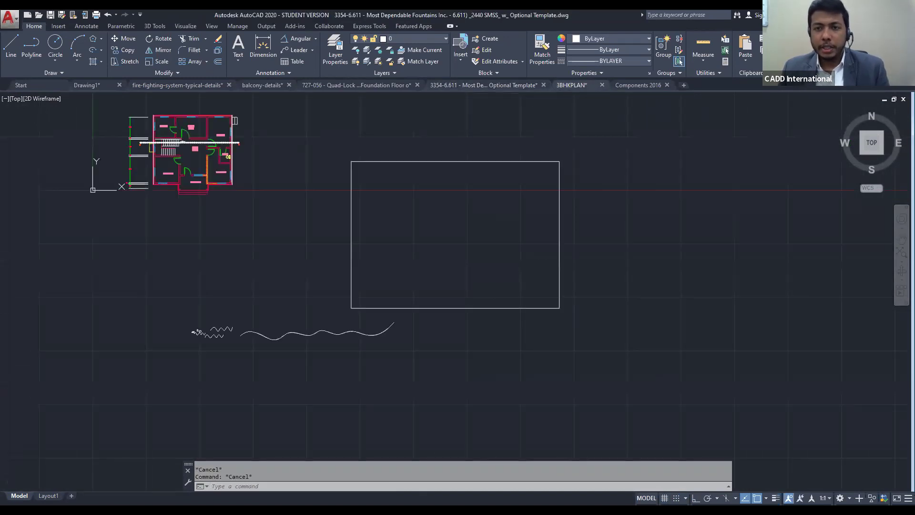
left_click(535, 197)
key("Delete")
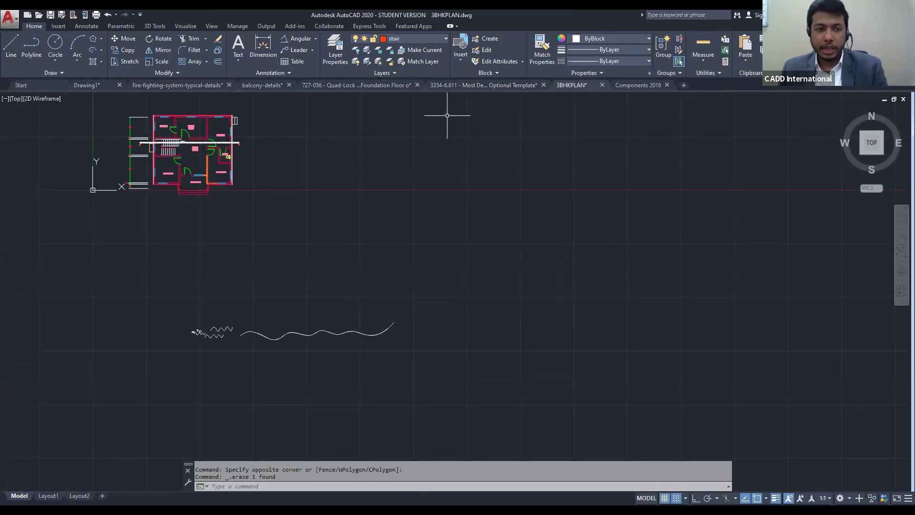
Erase the speckled hatch and its two horizontal border lines from the porch column to the right of the door in the elevation
middle_click_drag(447, 115, 392, 349)
scroll(351, 300, "up", 15)
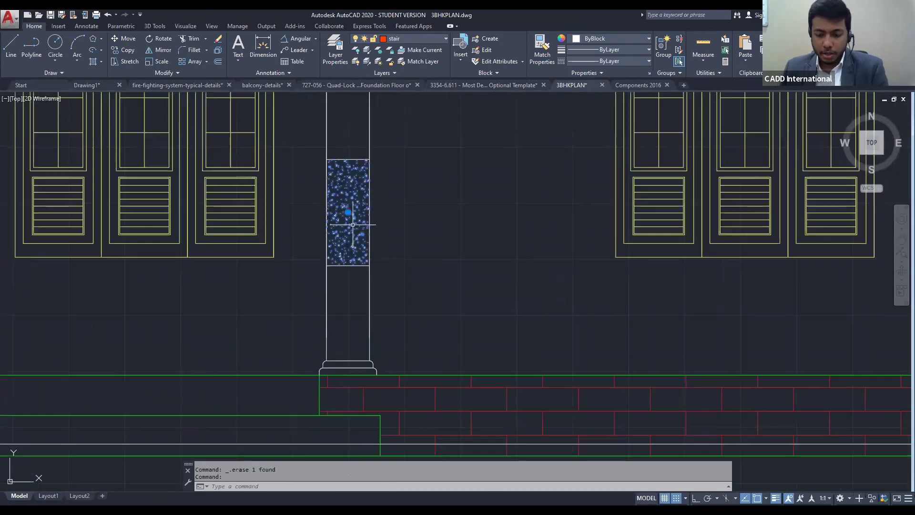
key("Delete")
left_click(369, 285)
left_click(316, 140)
key("Delete")
scroll(370, 199, "down", 4)
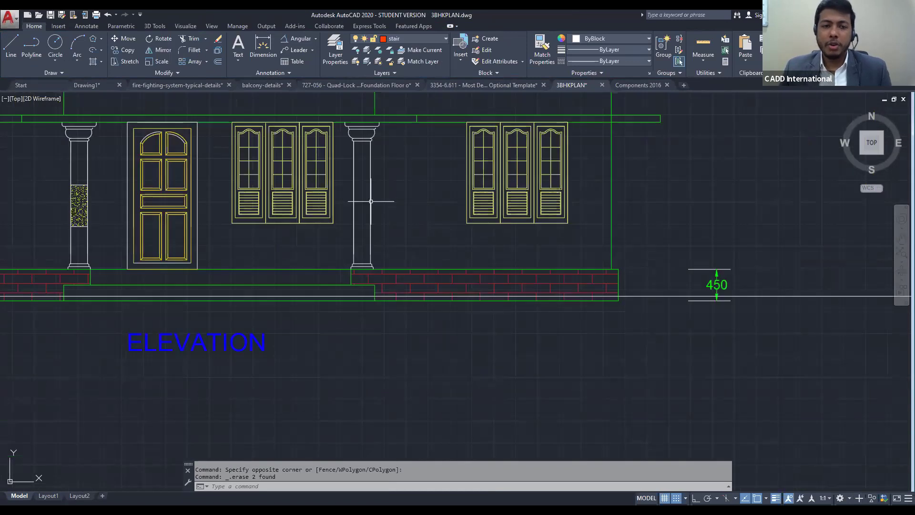
Draw a horizontal line across the emptied porch column, level with the top of the other column's hatch panel
type("l")
key("Return")
left_click(354, 184)
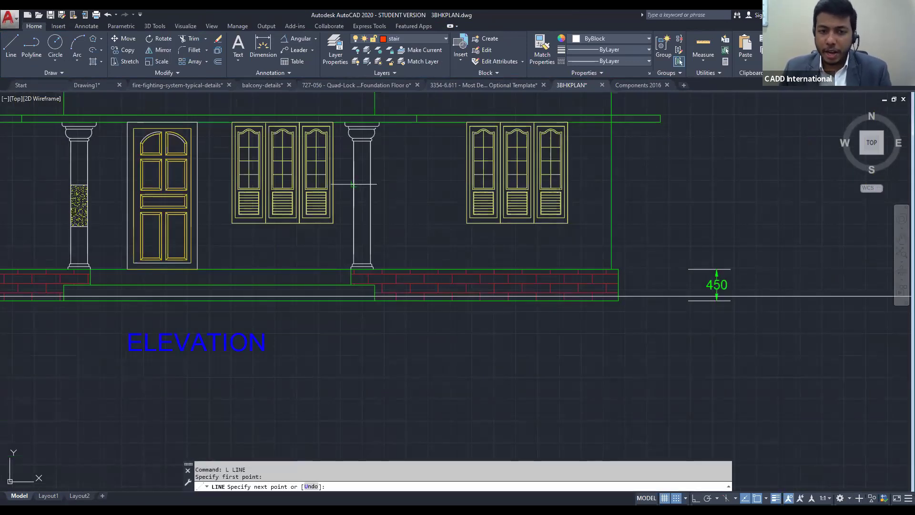
left_click(370, 184)
key("Escape")
key("Escape")
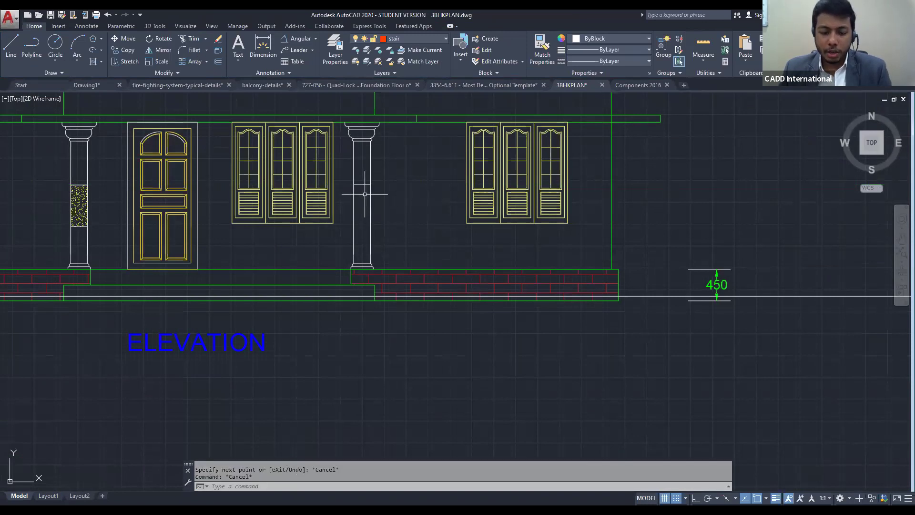
type("o")
key("Return")
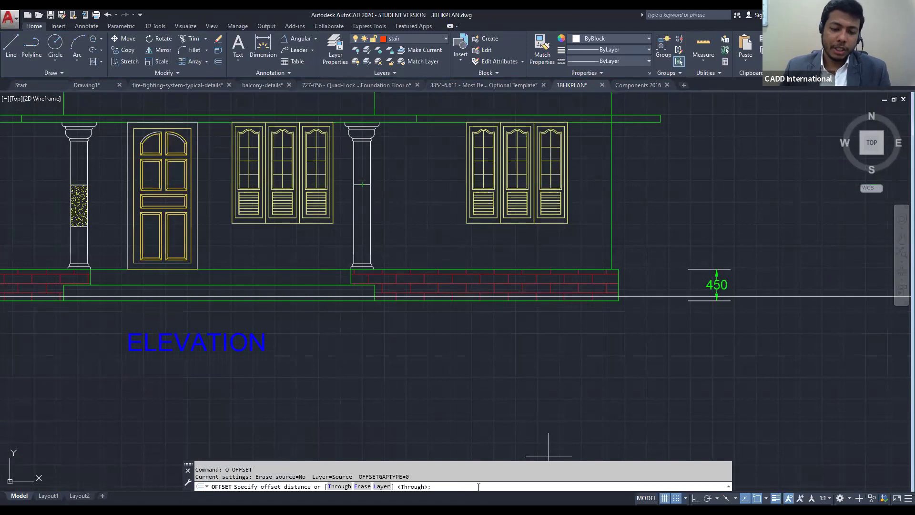
type("200")
key("Return")
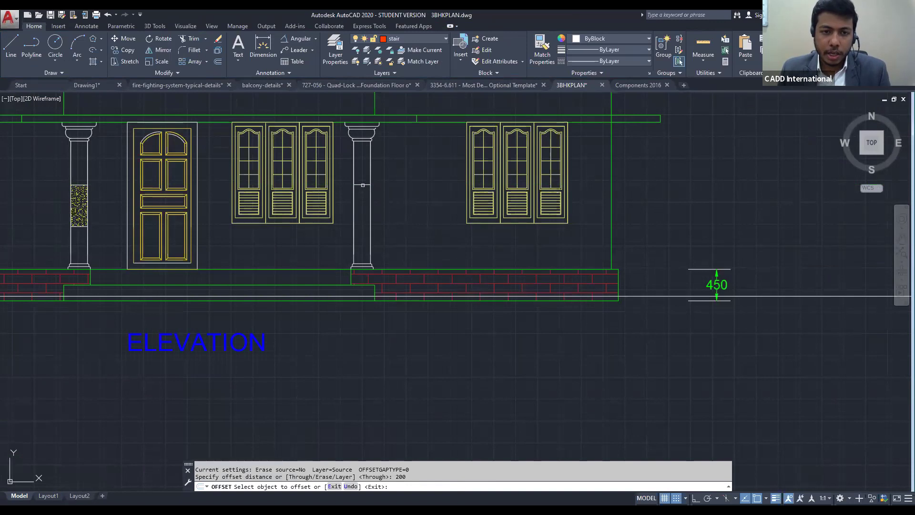
left_click(363, 185)
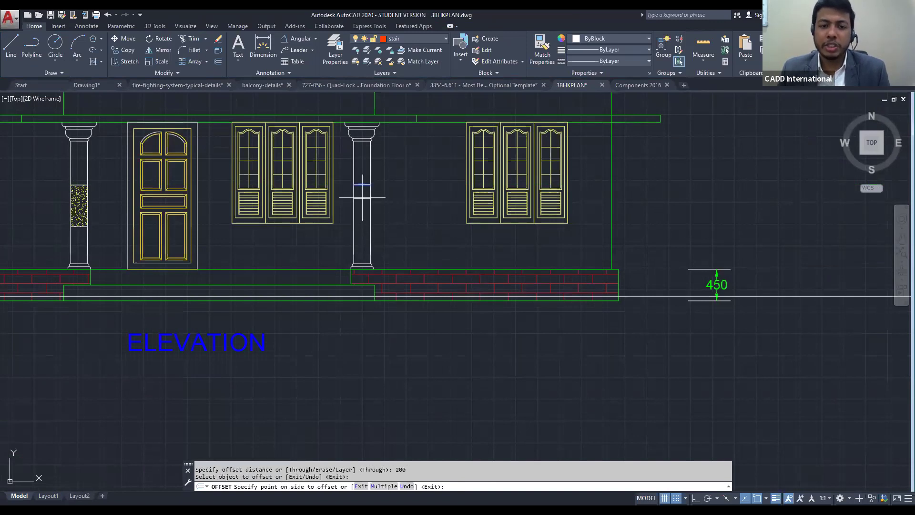
key("Escape")
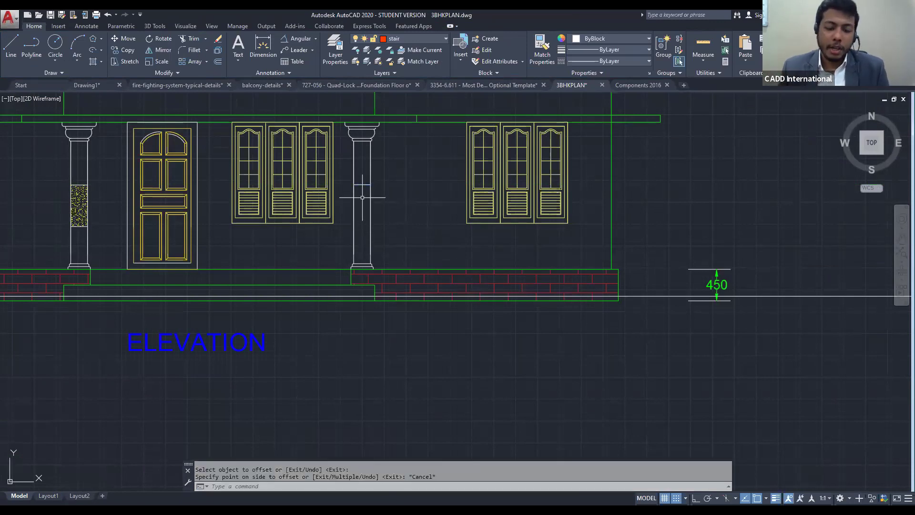
Offset the horizontal line on the emptied porch column downward by 800
type("o")
key("Return")
type("80")
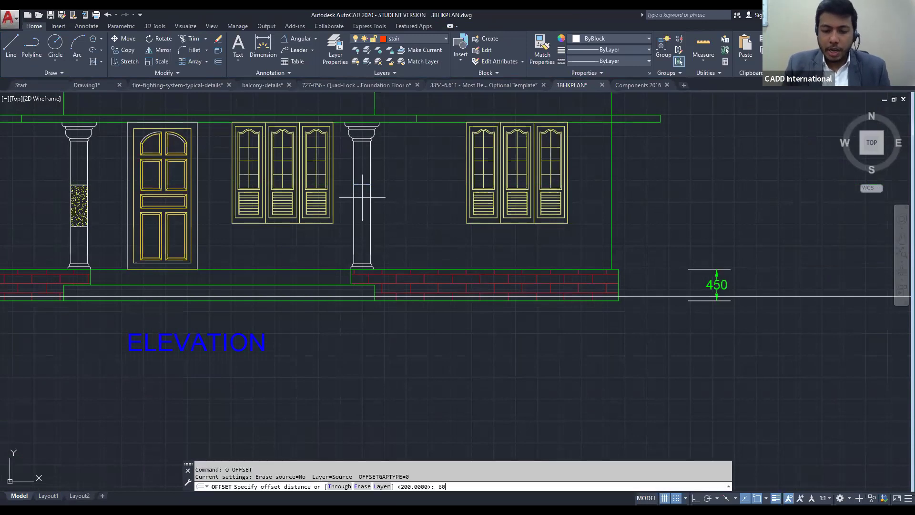
type("0")
key("Return")
left_click(366, 184)
left_click(362, 221)
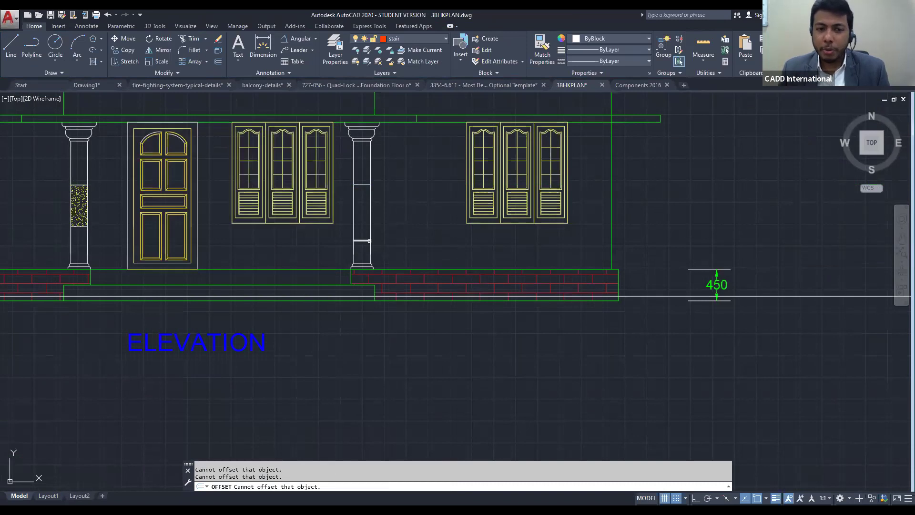
key("Escape")
type("l")
key("Return")
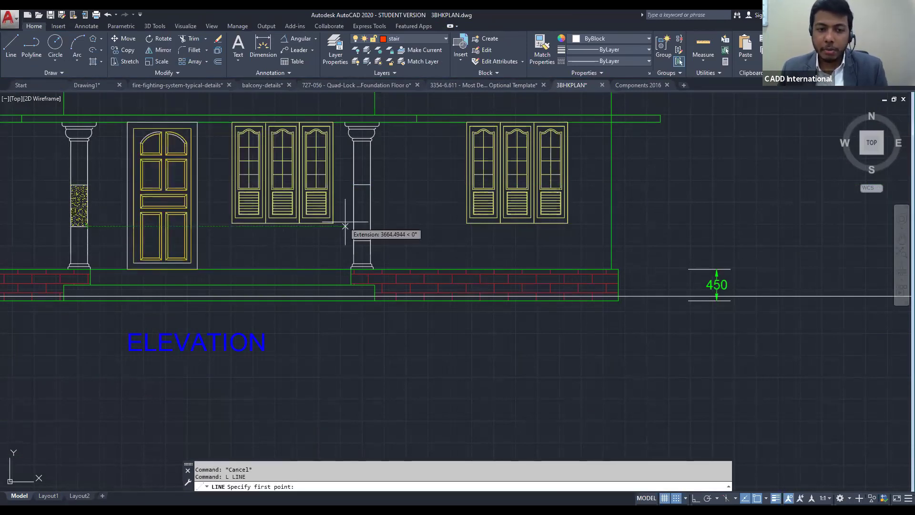
scroll(354, 225, "up", 5)
scroll(354, 225, "up", 2)
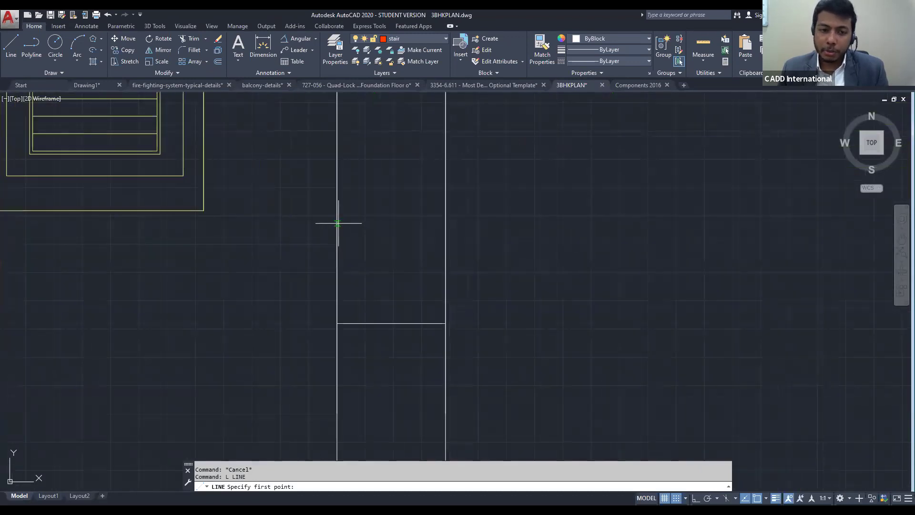
scroll(338, 223, "down", 7)
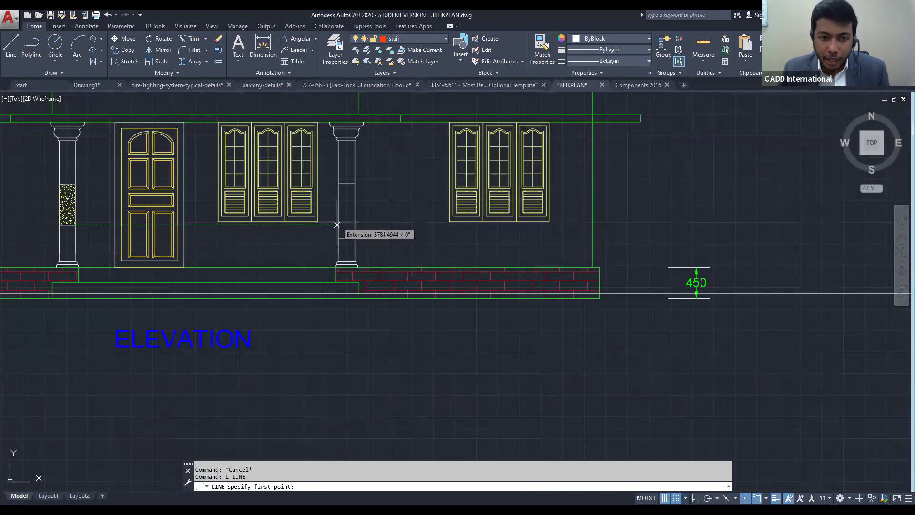
scroll(336, 224, "up", 2)
scroll(337, 226, "up", 6)
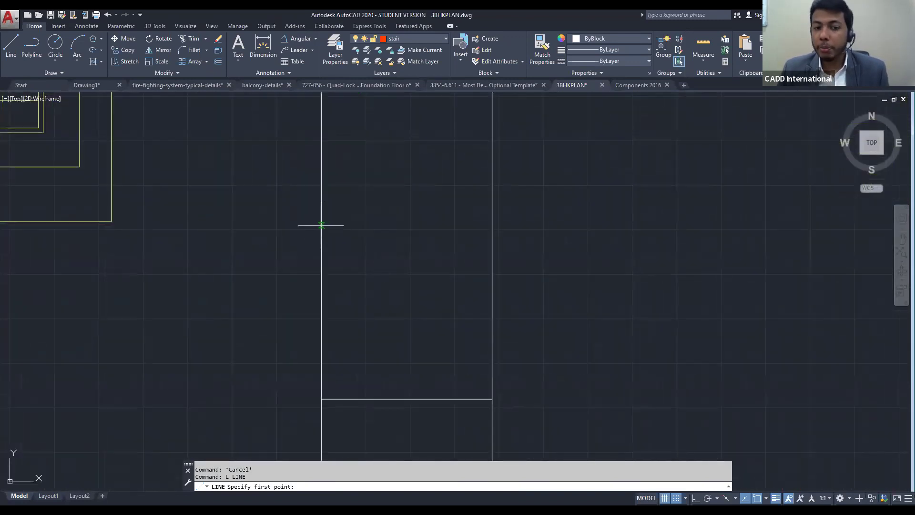
scroll(320, 236, "down", 8)
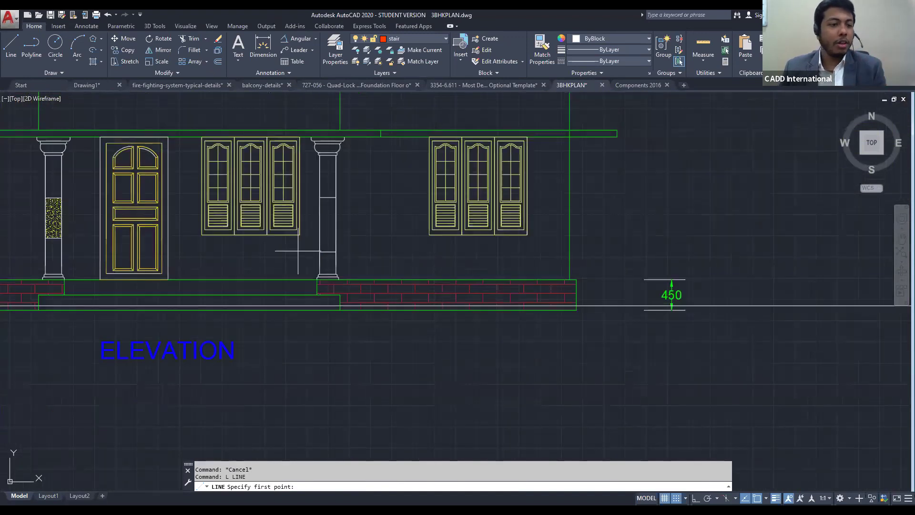
middle_click_drag(298, 251, 348, 253)
key("Escape")
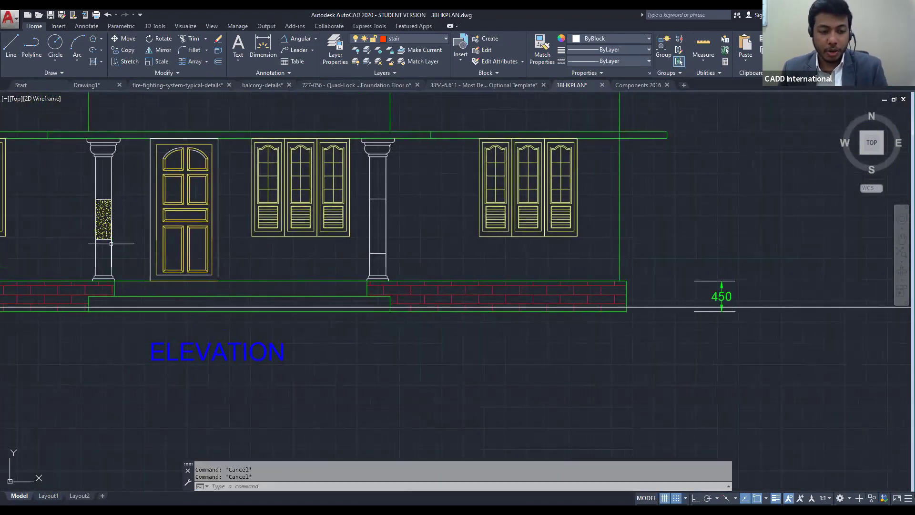
Draw a straight horizontal line across the emptied porch column, level with the bottom of the other column's hatch panel and overhanging both column edges
type("l")
key("Return")
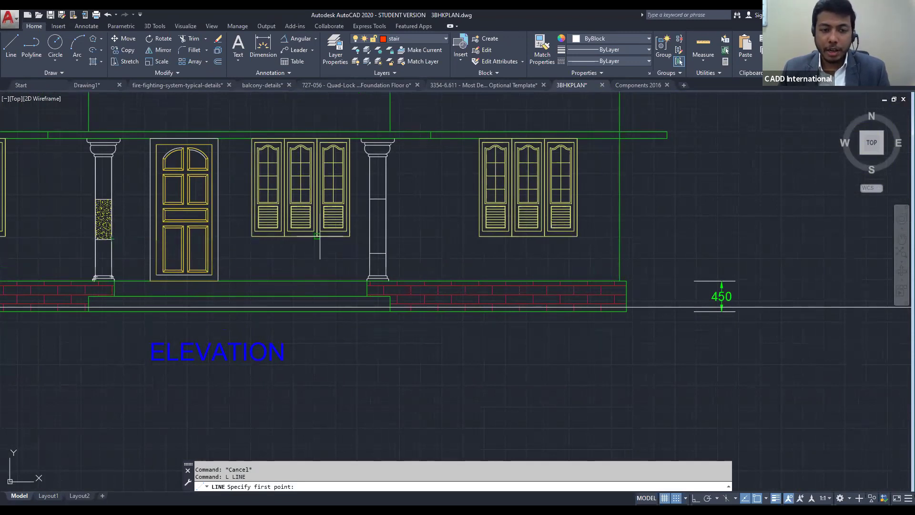
left_click(369, 238)
scroll(370, 239, "up", 5)
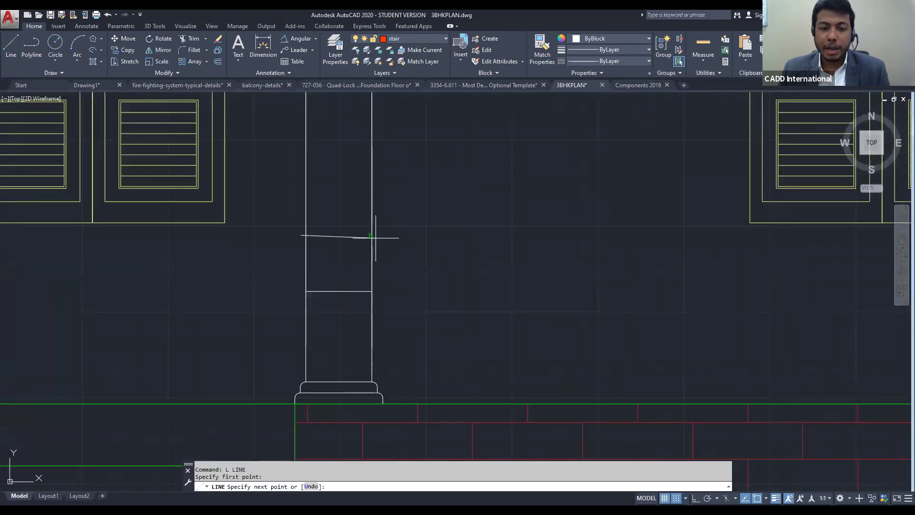
key("F8")
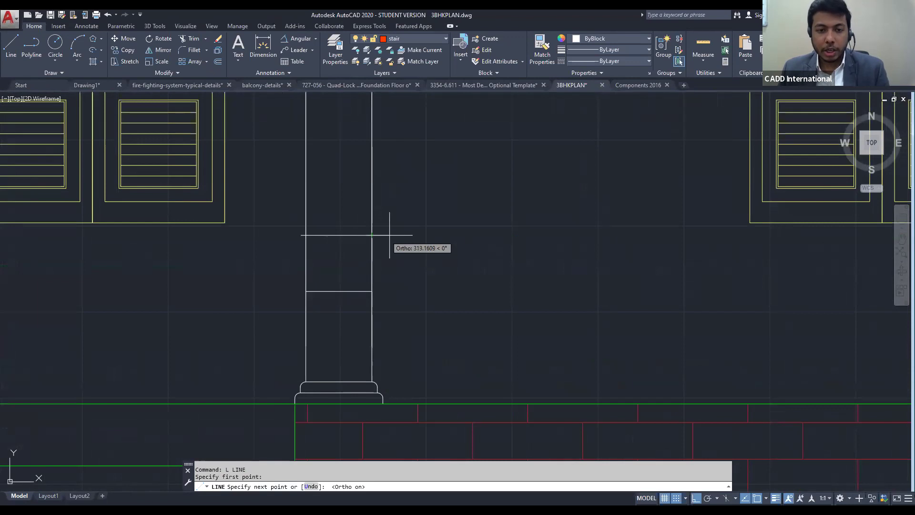
key("Escape")
key("Escape")
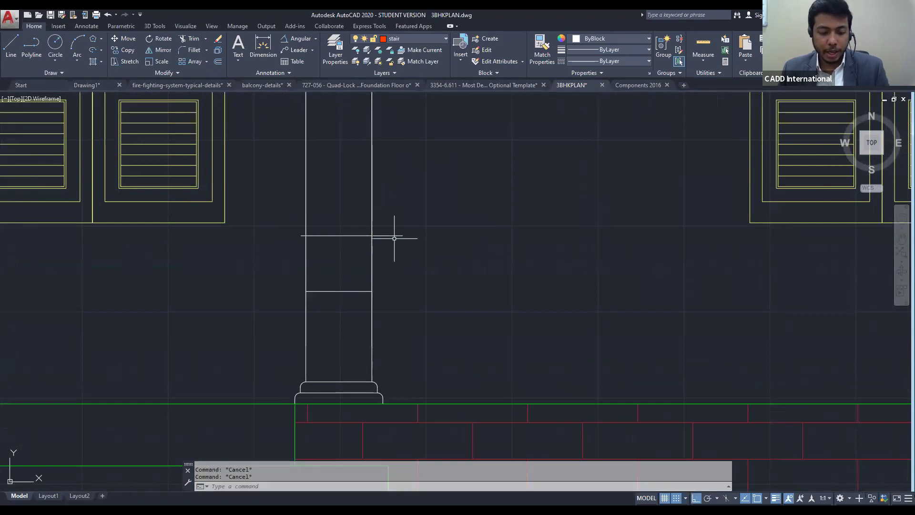
Trim the new line's overhanging ends on both sides of the porch column
type("tr")
key("Return")
key("Return")
scroll(291, 250, "up", 6)
left_click(337, 222)
left_click(323, 179)
left_click(648, 219)
left_click(685, 156)
key("Escape")
Erase the lower offset line from the porch column, below the newly trimmed line
left_click(522, 431)
left_click(510, 400)
key("Delete")
scroll(522, 334, "down", 6)
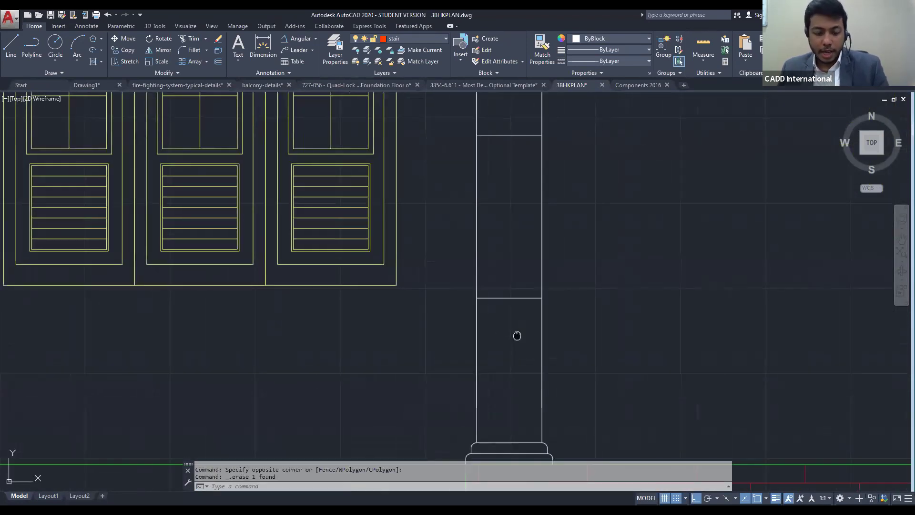
middle_click_drag(517, 337, 476, 382)
type("H")
key("Return")
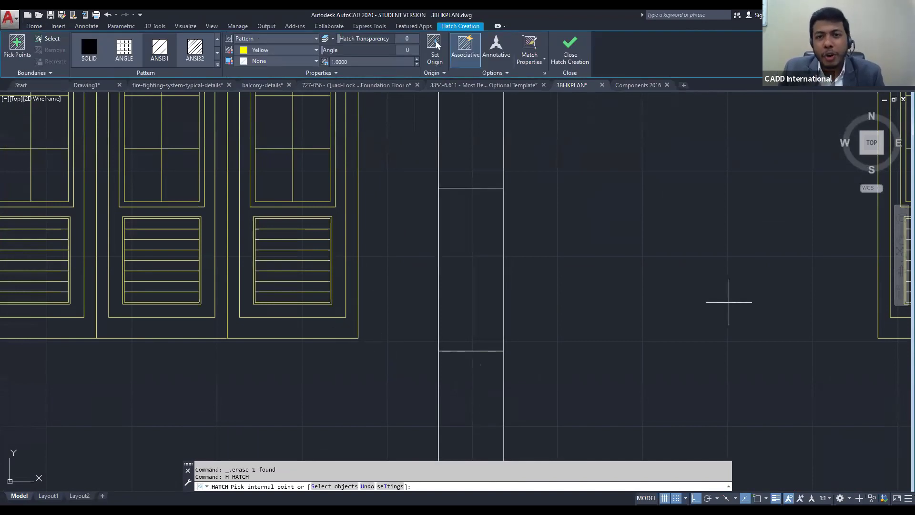
key("Escape")
key("Escape")
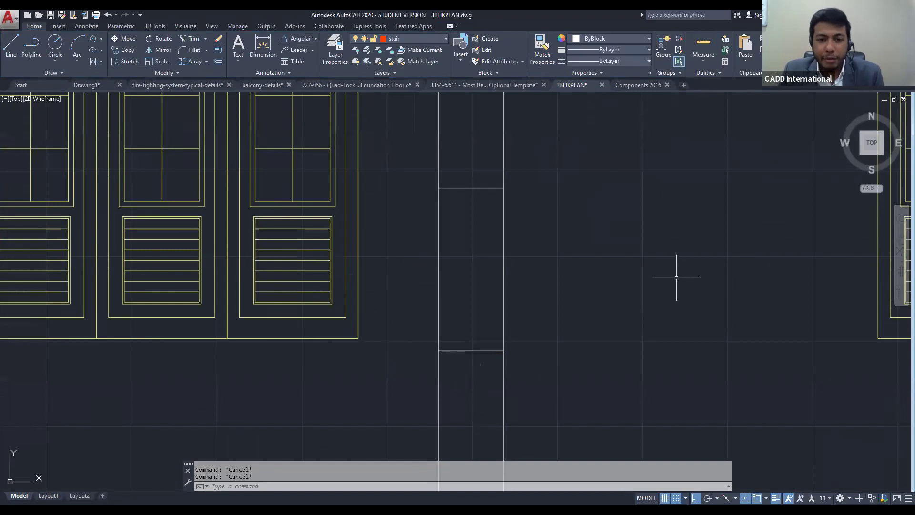
Fill the porch column panel between the two horizontal lines with a Solid hatch in yellow
scroll(676, 277, "down", 2)
scroll(677, 278, "down", 2)
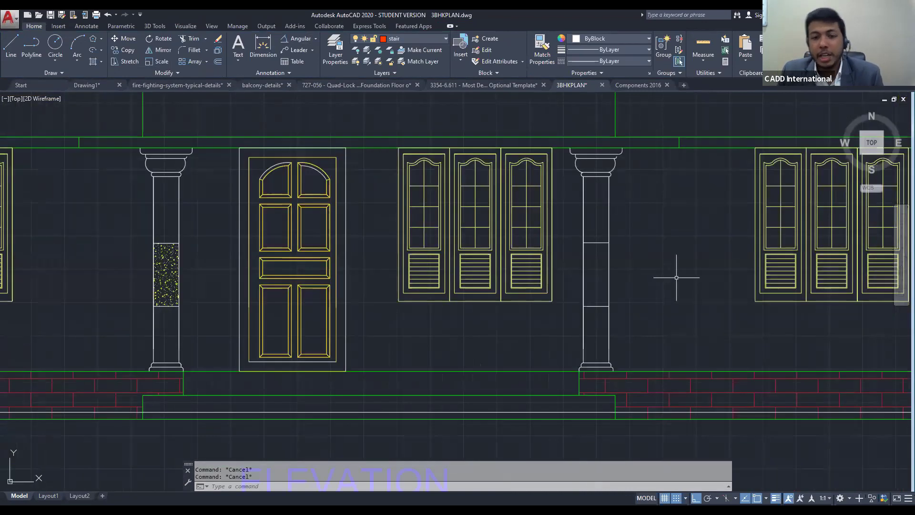
mouse_move(677, 277)
middle_mouse_down()
mouse_move(620, 290)
mouse_move(513, 294)
middle_mouse_up()
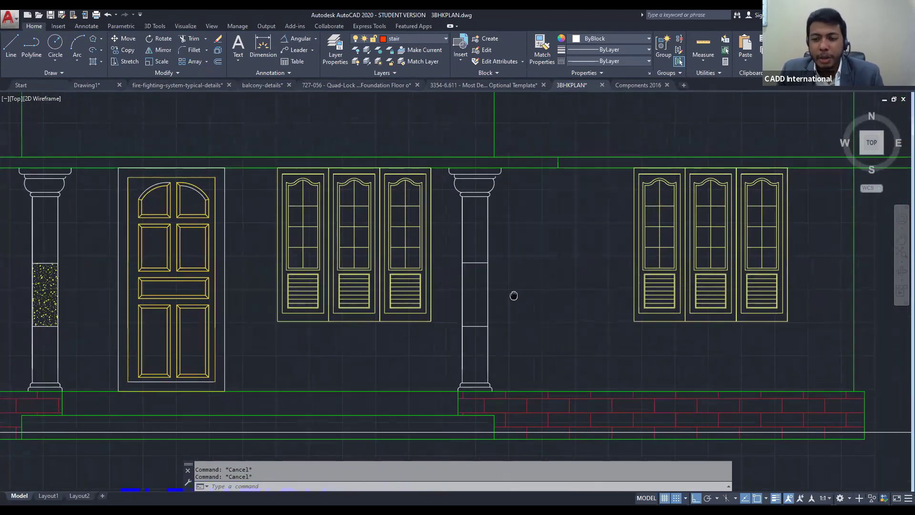
middle_click_drag(620, 404, 560, 348)
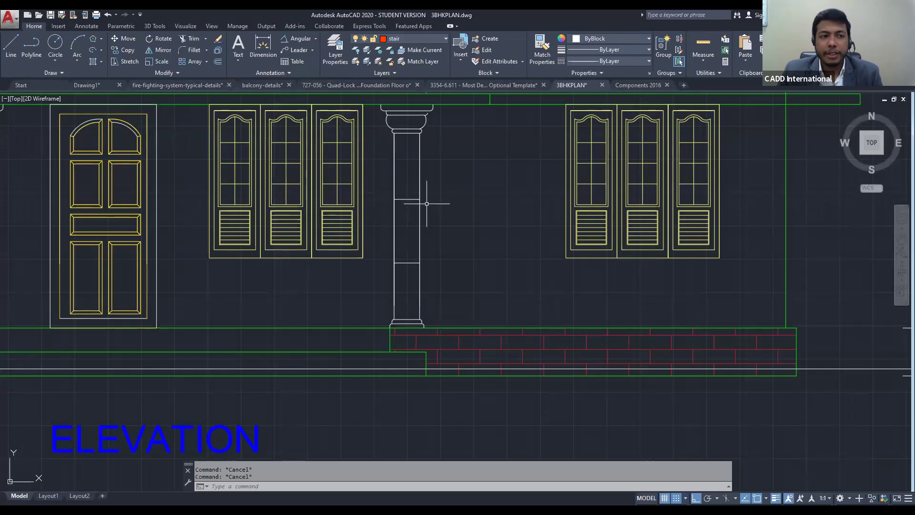
type("h")
key("Return")
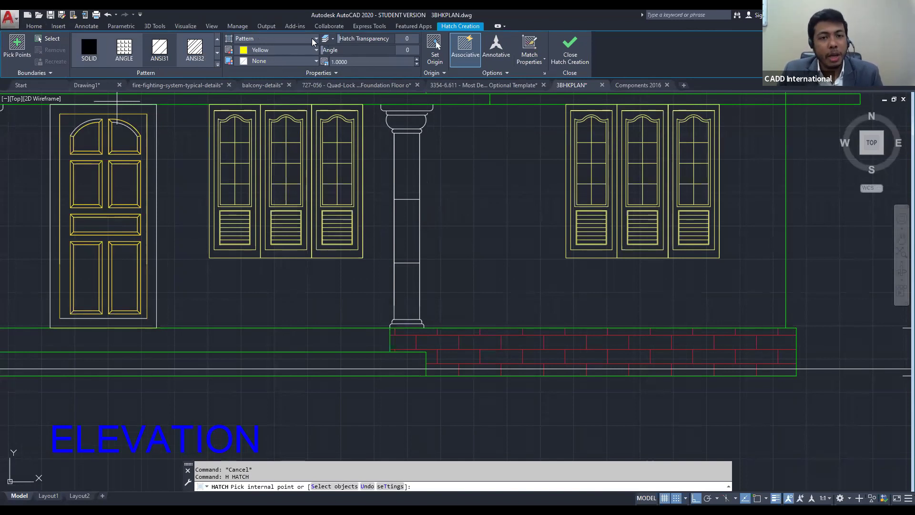
left_click(279, 39)
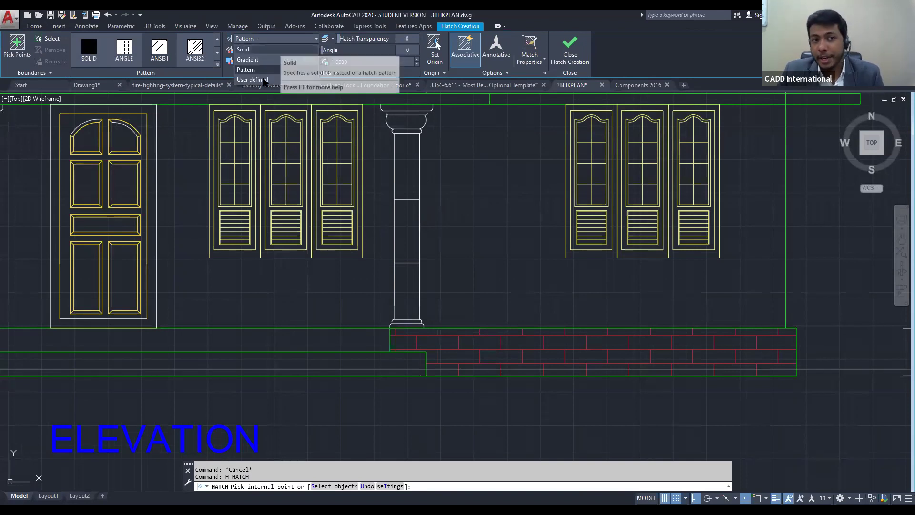
left_click(260, 50)
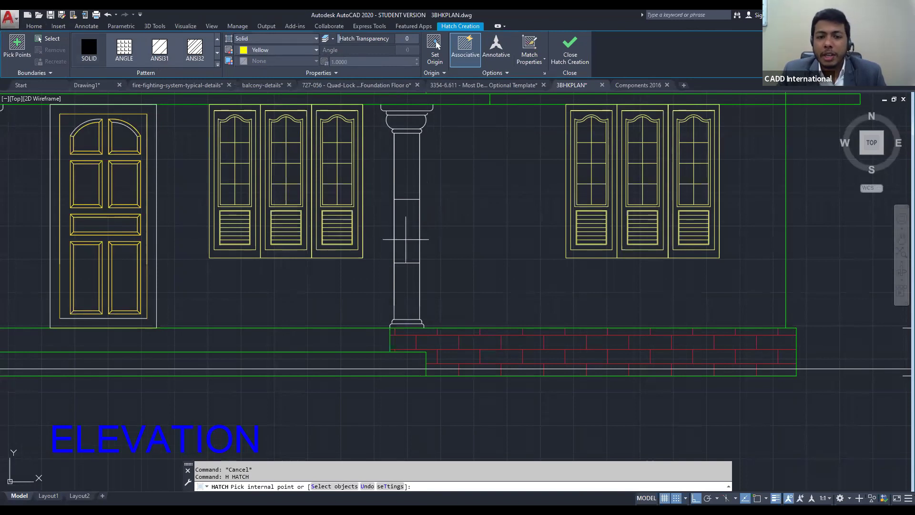
left_click(408, 237)
scroll(408, 237, "up", 8)
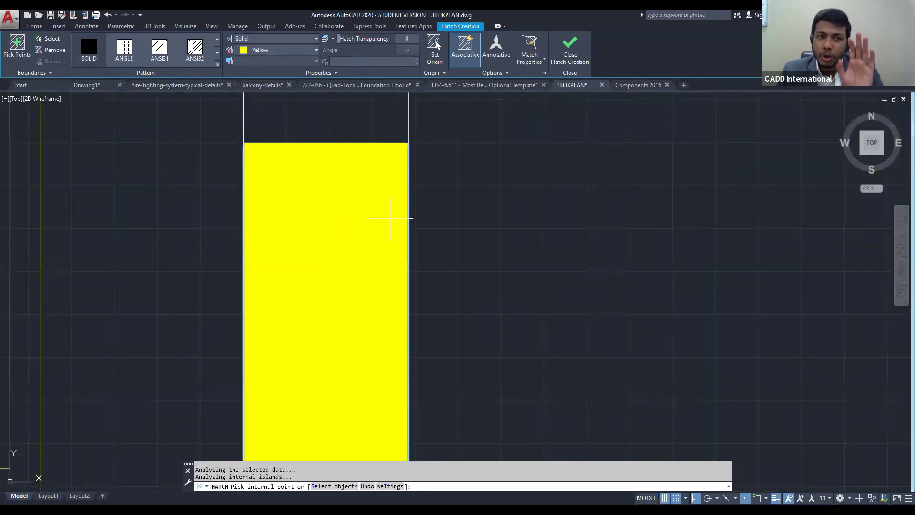
scroll(382, 265, "down", 2)
key("Escape")
key("Escape")
Change the solid hatch's colour in the column panel, and erase the hatch
left_click(366, 271)
left_click(281, 51)
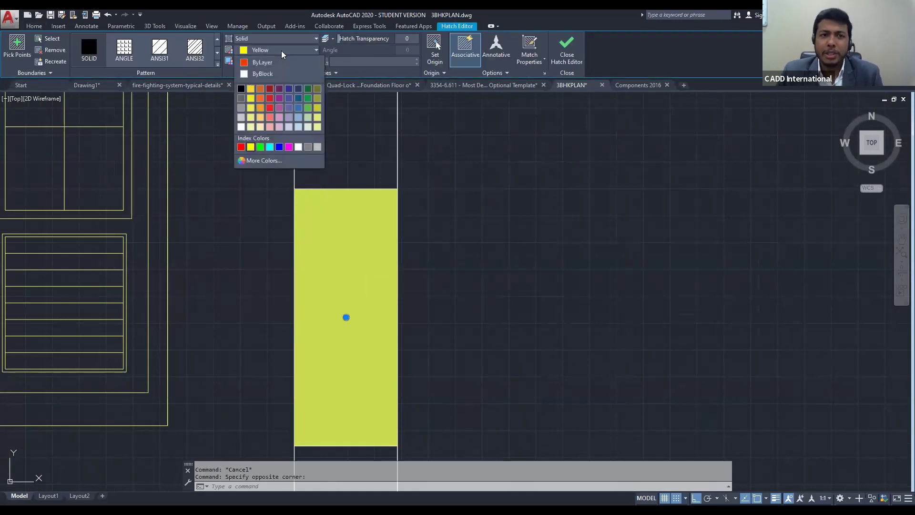
left_click(280, 108)
key("Escape")
left_click(357, 289)
key("Delete")
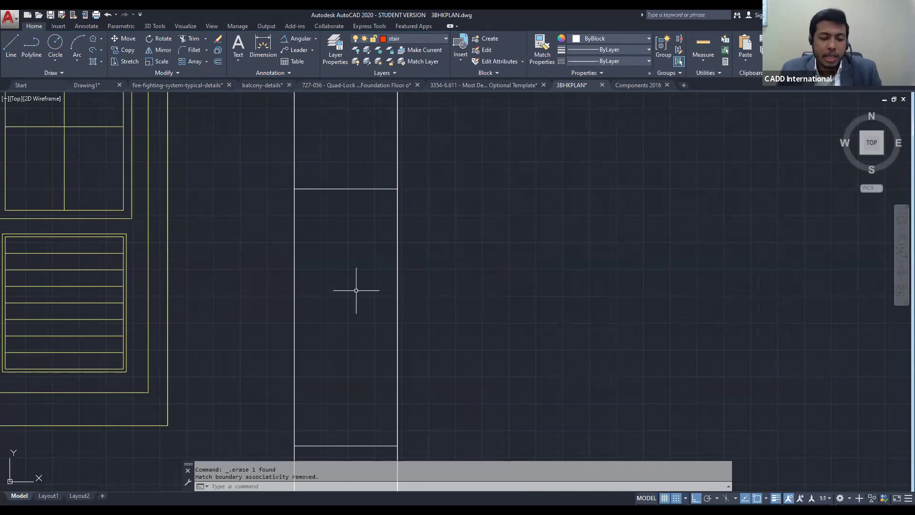
Start a new hatch with the Gradient type, and leave it without filling any area
type("h")
key("Return")
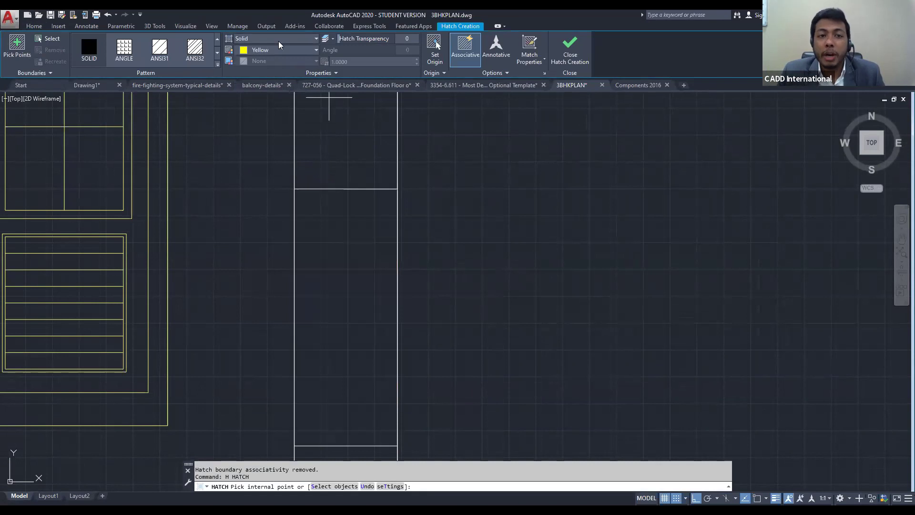
left_click(280, 40)
left_click(265, 57)
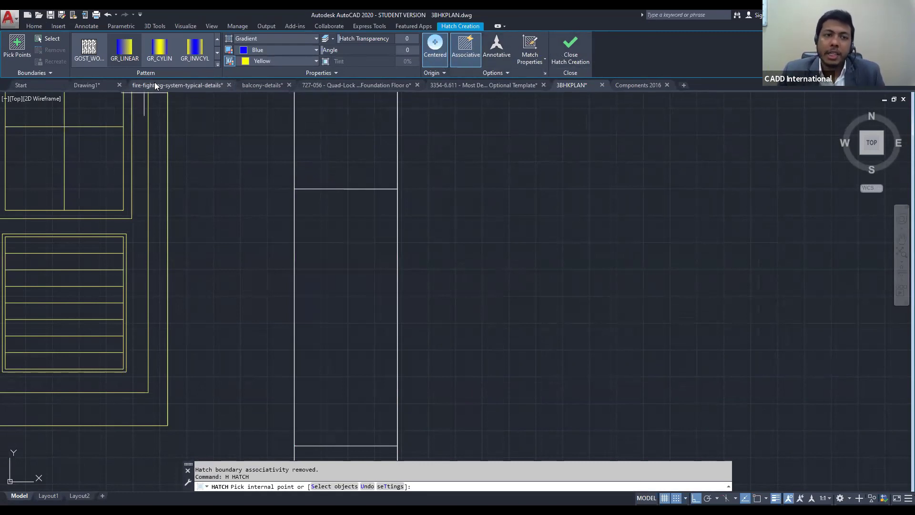
scroll(381, 249, "down", 2)
mouse_move(384, 253)
middle_mouse_down()
mouse_move(411, 280)
mouse_move(521, 342)
middle_mouse_up()
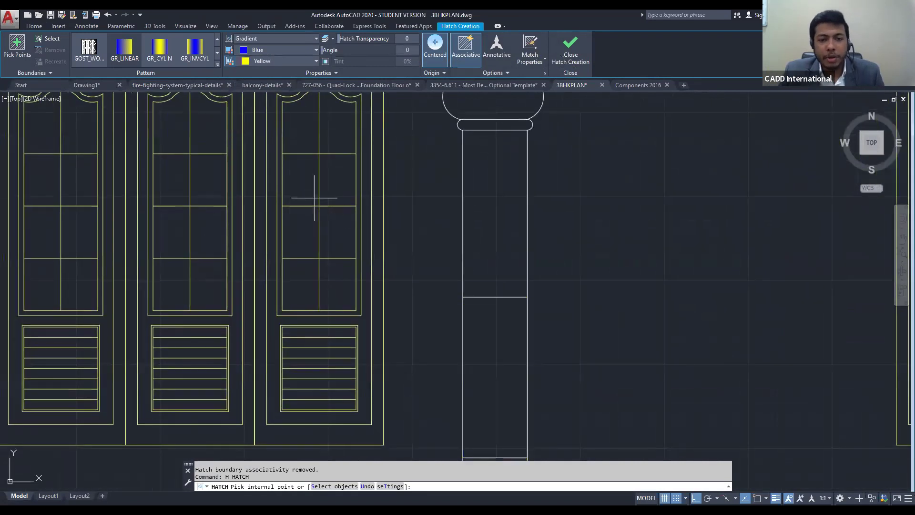
middle_click_drag(198, 170, 307, 256)
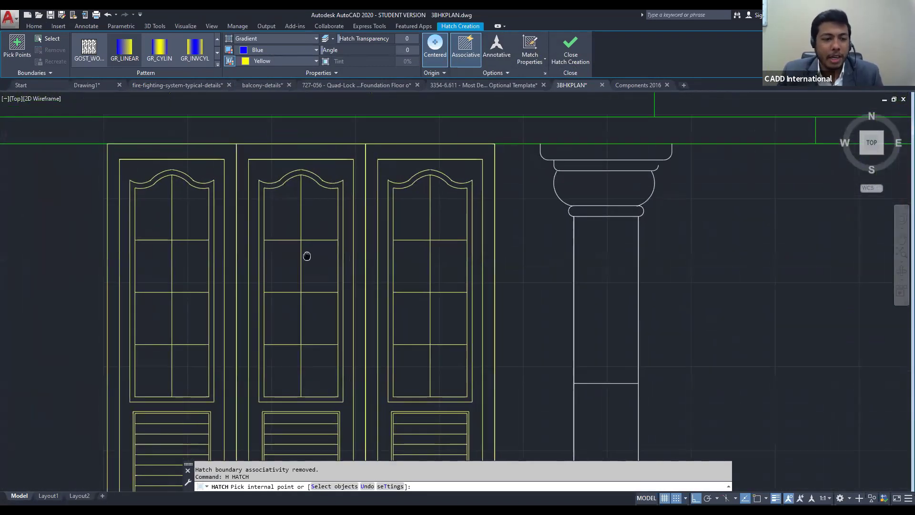
key("Escape")
key("Escape")
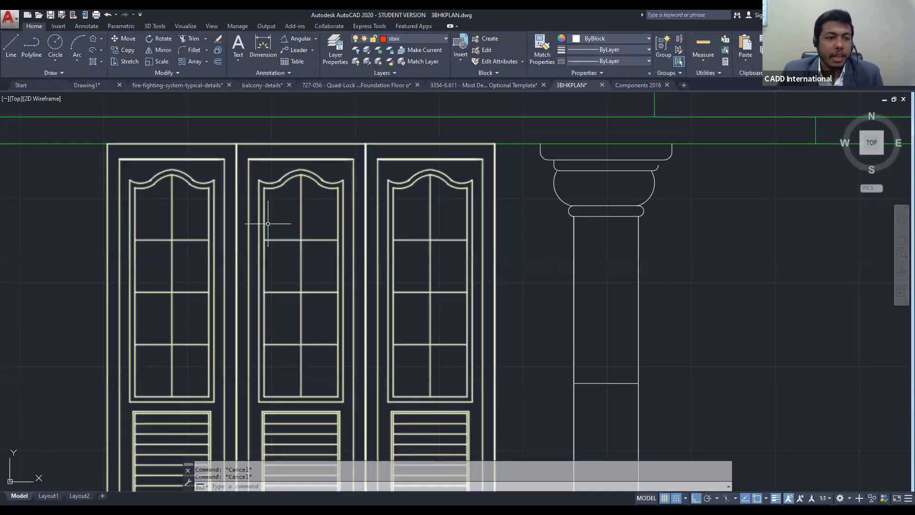
scroll(286, 272, "down", 2)
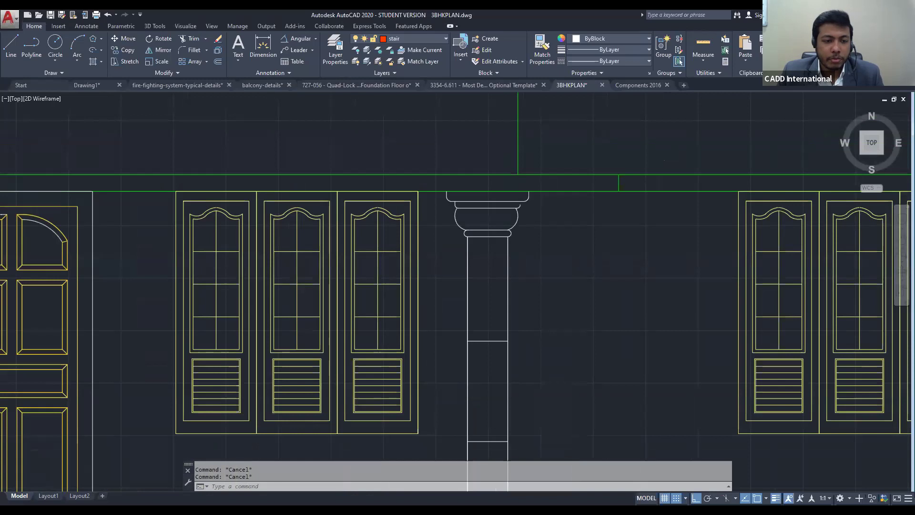
scroll(290, 270, "down", 2)
scroll(502, 291, "down", 8)
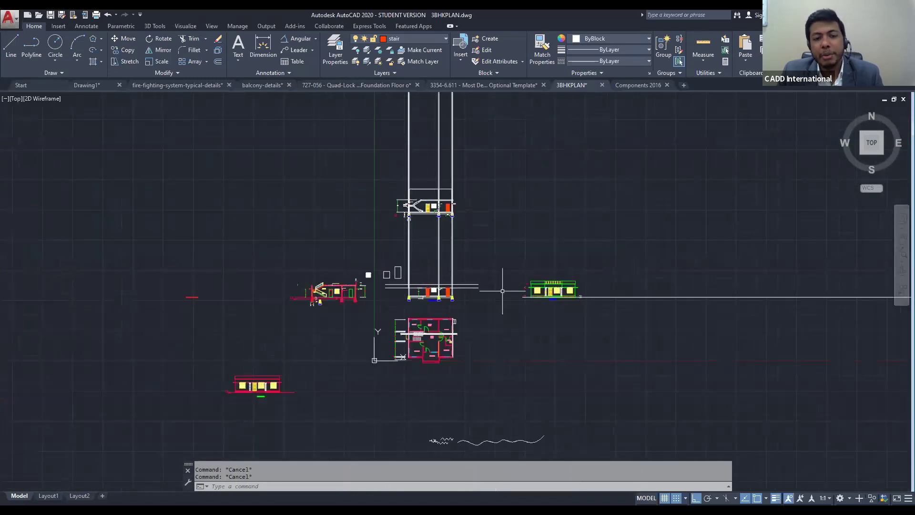
Examine the gradient and pattern hatches on the stair railing in the section drawing
scroll(503, 291, "up", 10)
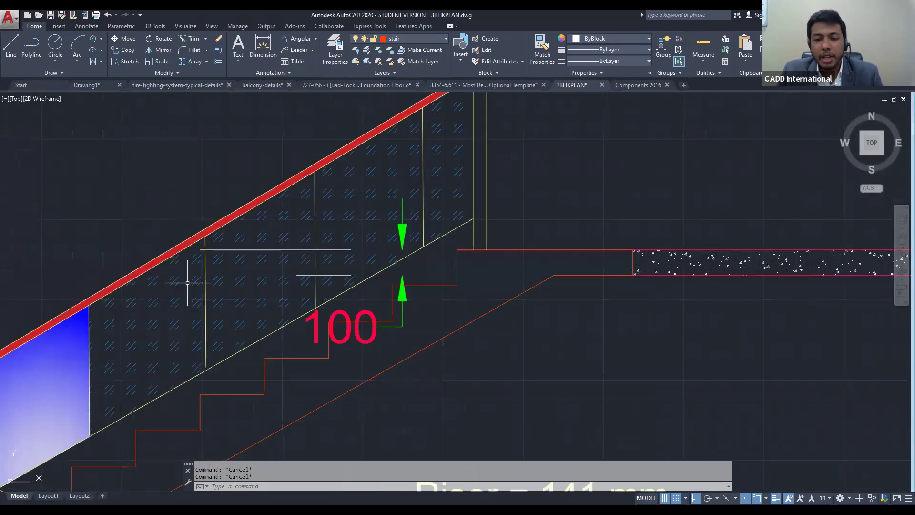
middle_click_drag(187, 282, 404, 187)
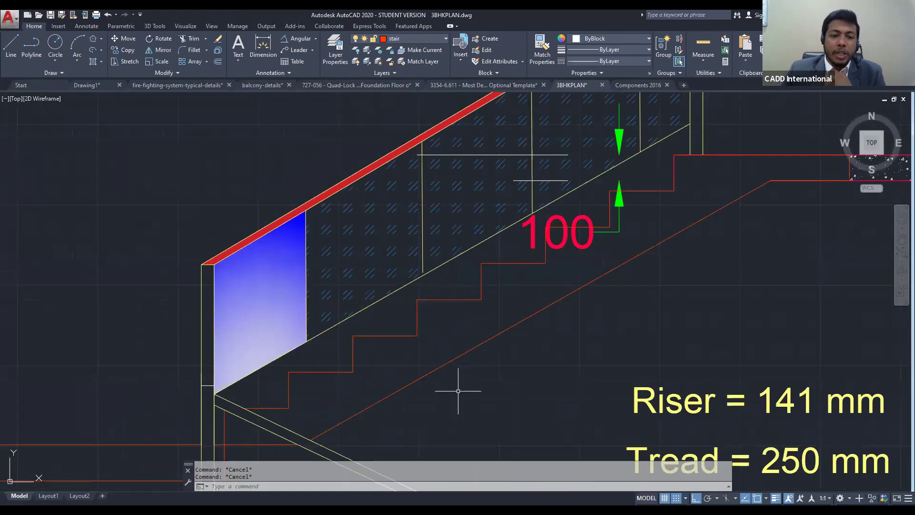
scroll(436, 309, "down", 2)
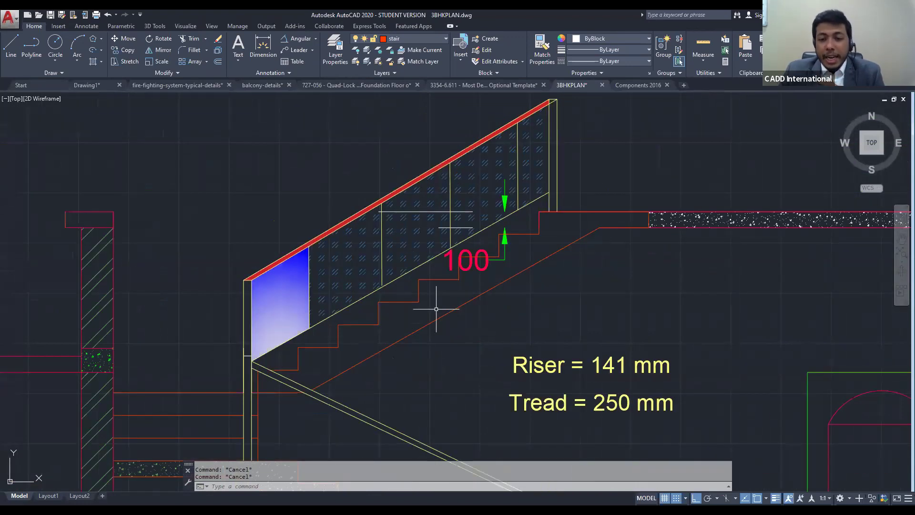
scroll(436, 309, "down", 9)
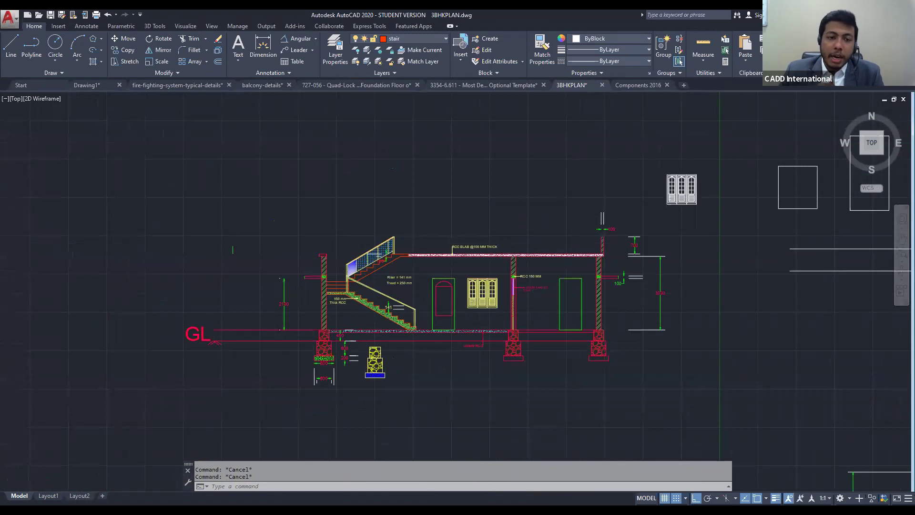
Start a gradient hatch for the front elevation's windows, with blue 39,118,187 as first colour and white 255,255,255 as second
scroll(379, 256, "down", 2)
middle_click_drag(811, 328, 397, 301)
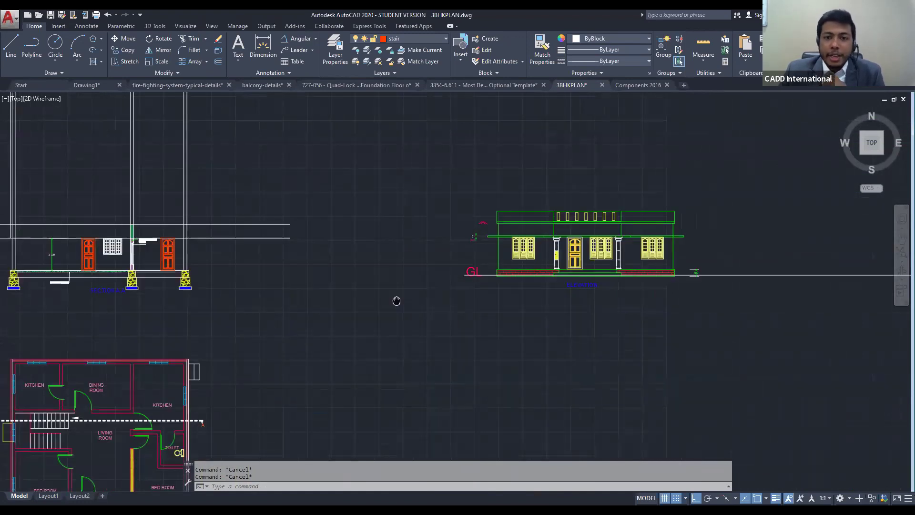
scroll(599, 262, "up", 8)
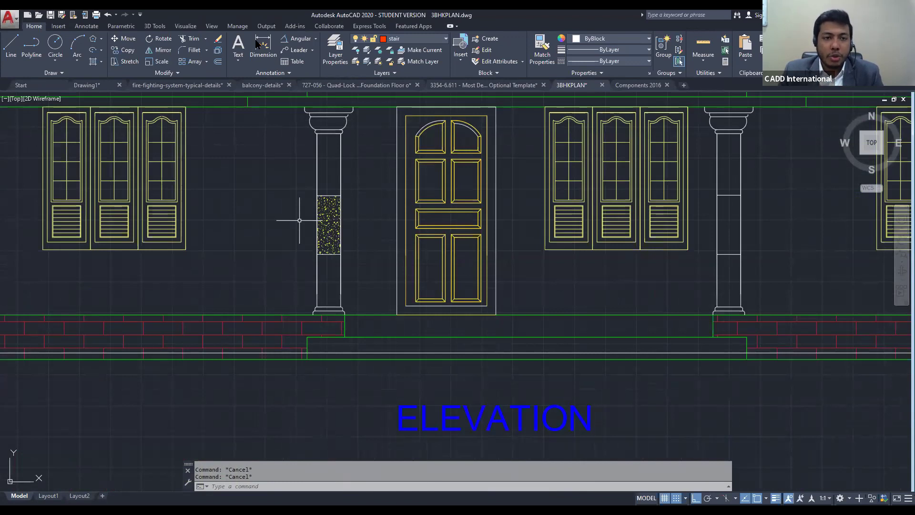
middle_click_drag(693, 213, 438, 246)
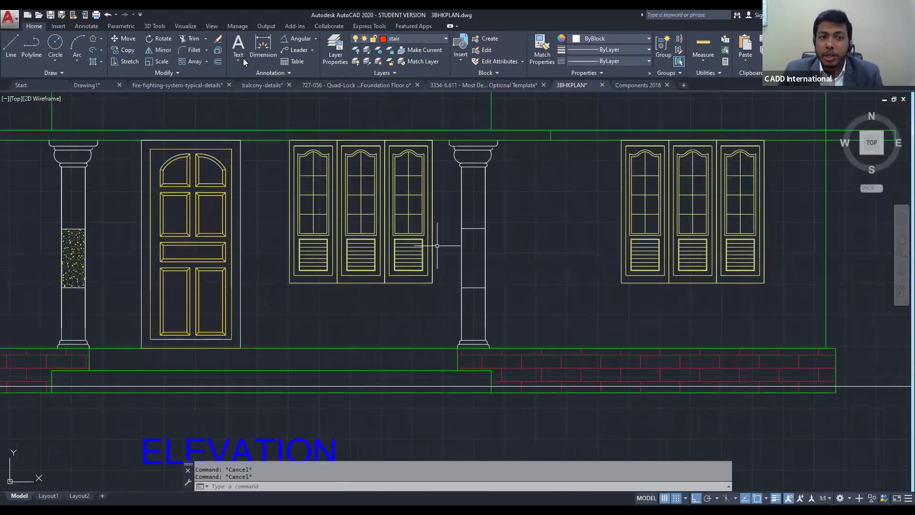
type("HATCH")
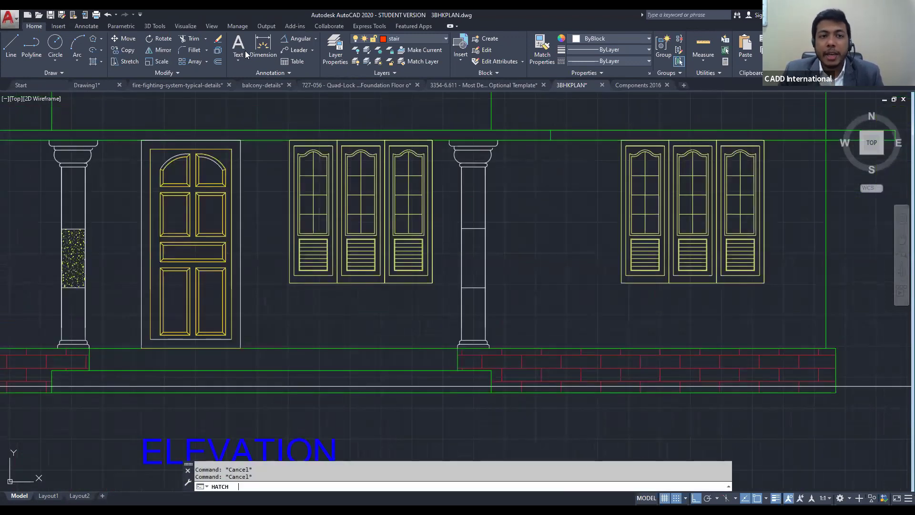
key("Return")
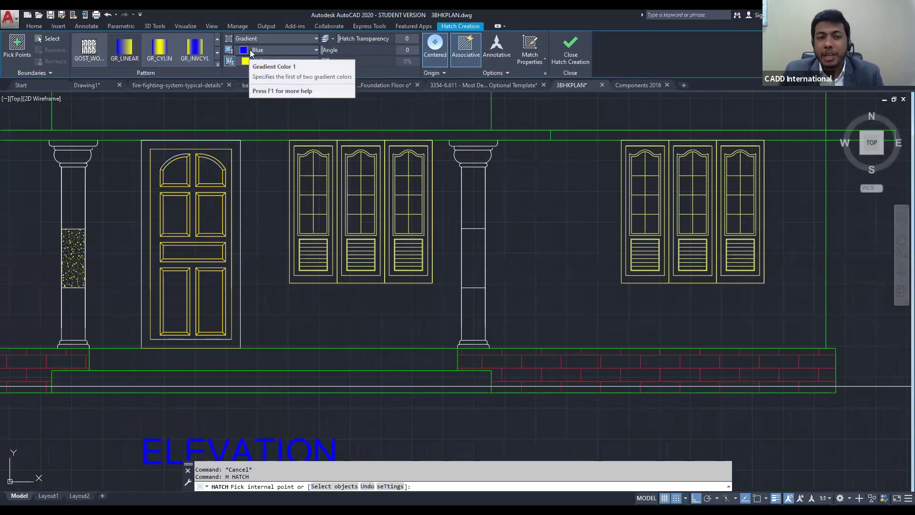
left_click(251, 50)
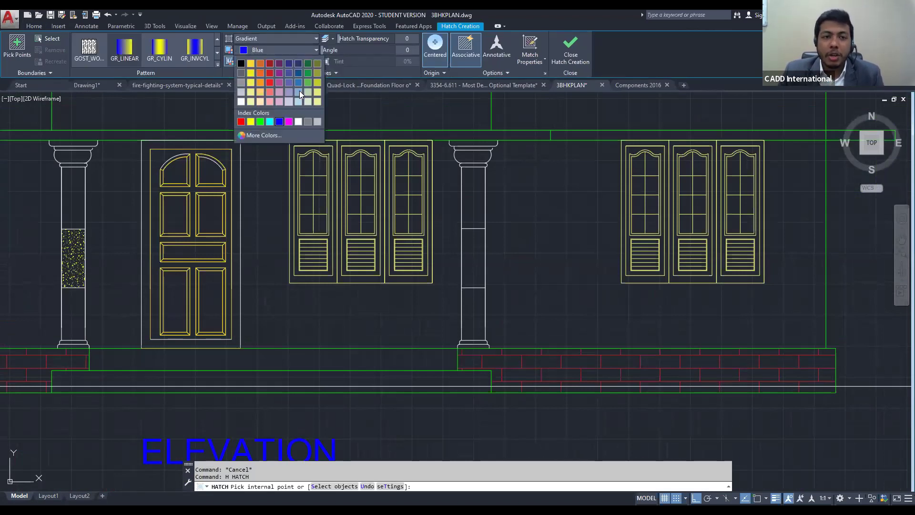
left_click(282, 63)
left_click(283, 61)
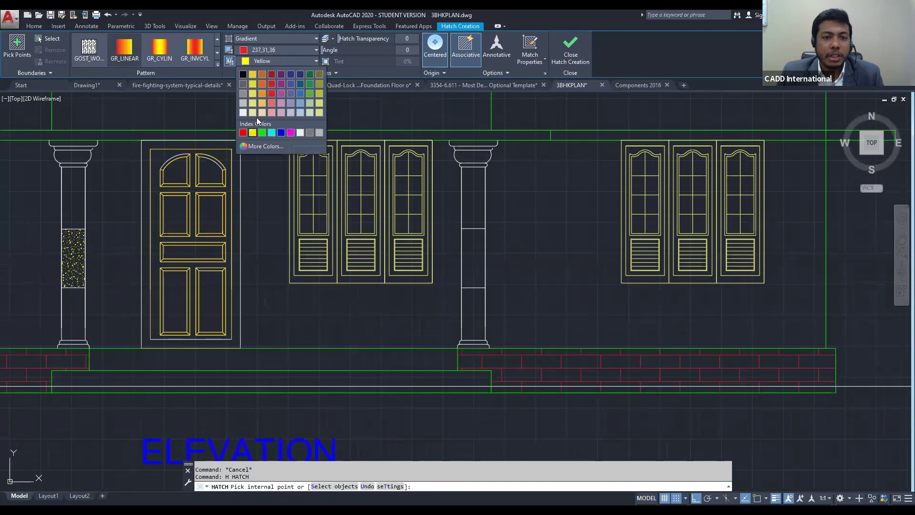
left_click(243, 112)
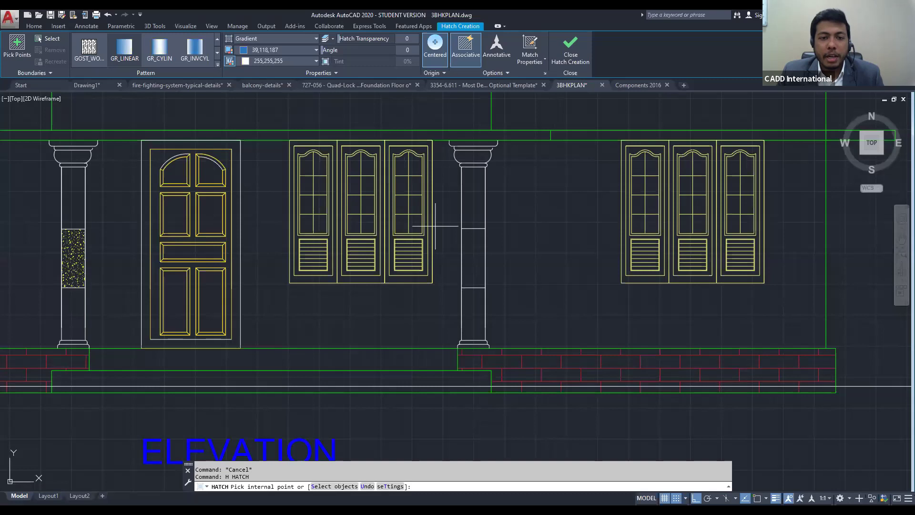
Fill the glass panes of the middle shutter in the window between door and column with the gradient, and end the hatch
left_click(371, 163)
left_click(364, 186)
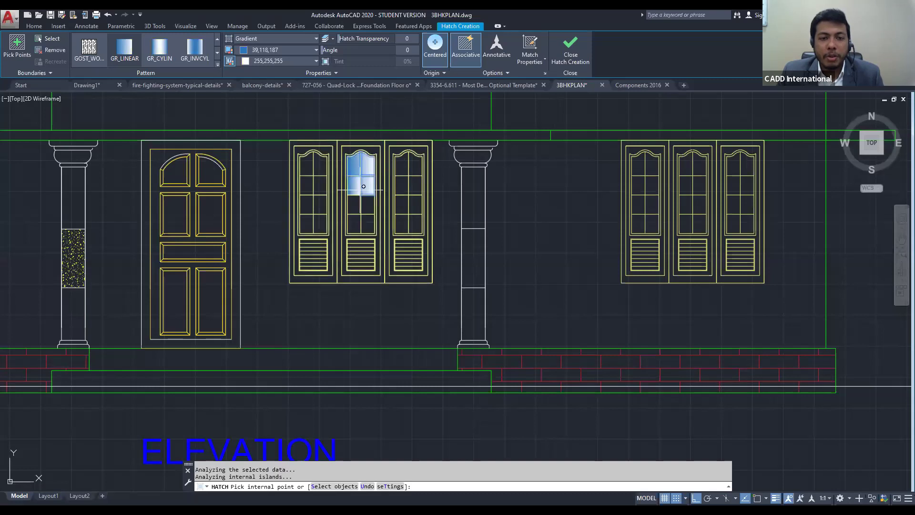
left_click(357, 201)
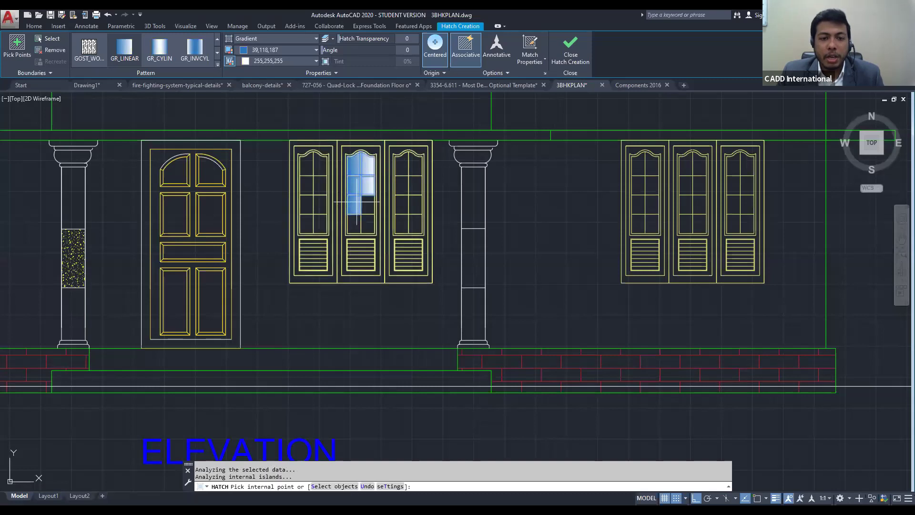
left_click(364, 225)
key("Escape")
key("Escape")
scroll(376, 219, "up", 3)
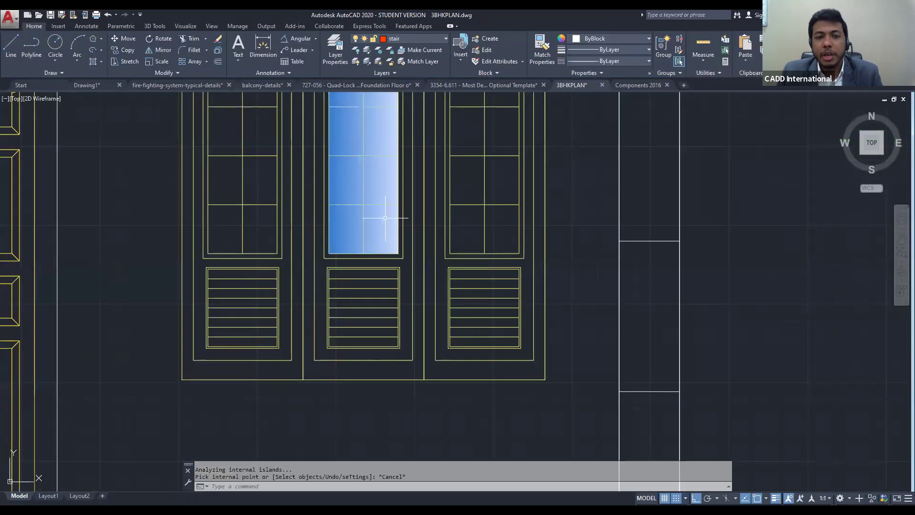
scroll(386, 217, "down", 1)
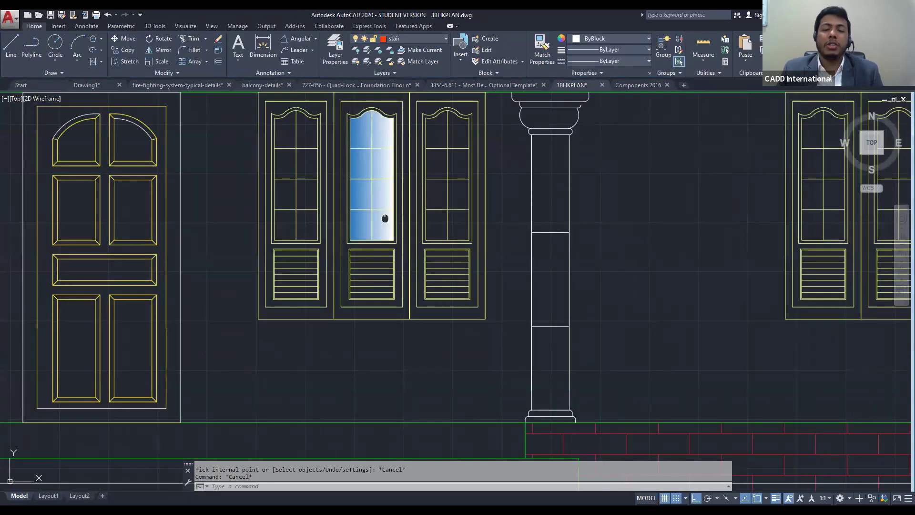
middle_click_drag(386, 218, 374, 247)
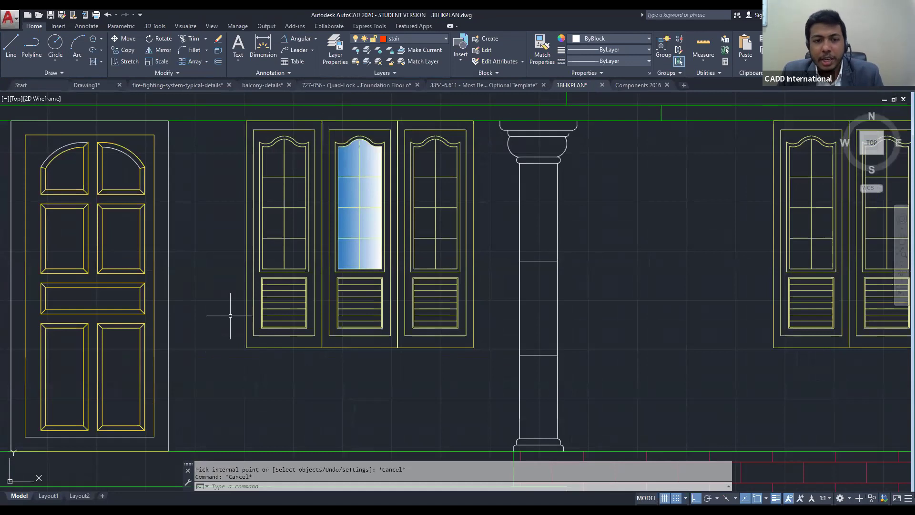
middle_click_drag(230, 316, 203, 313)
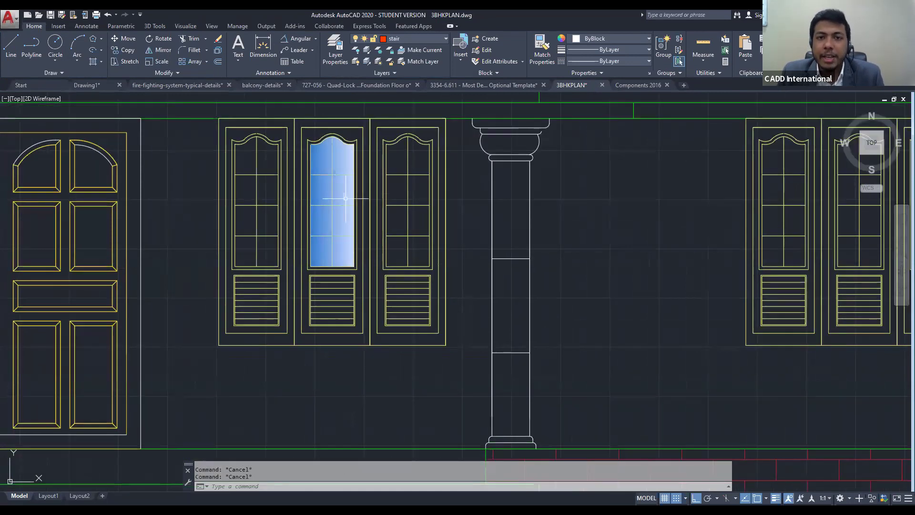
Select the gradient hatch in the window's middle pane and try the GR_LINEAR, GR_CYLIN and GR_INVCYL patterns on it
left_click(346, 199)
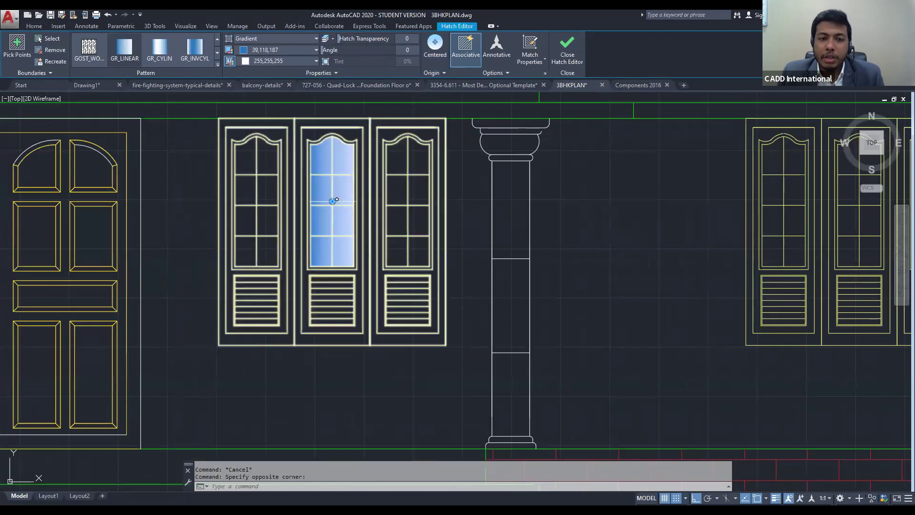
left_click(333, 200)
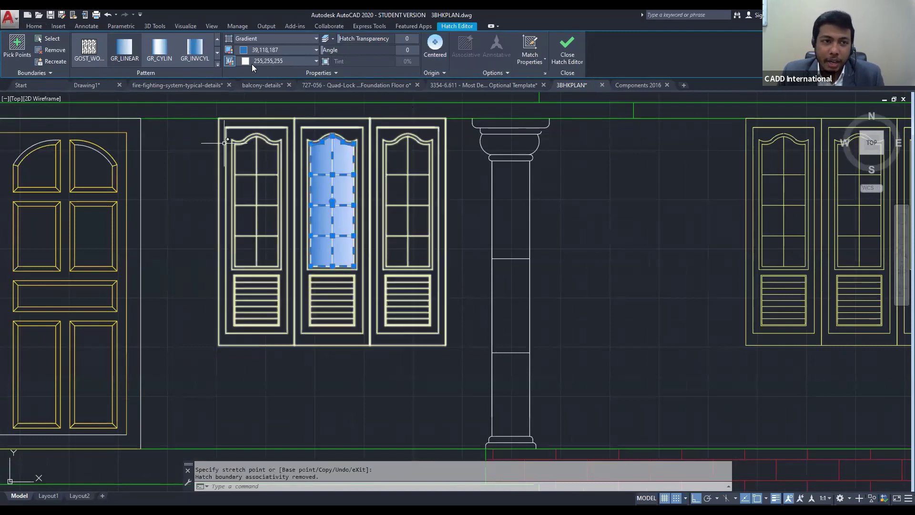
left_click(119, 59)
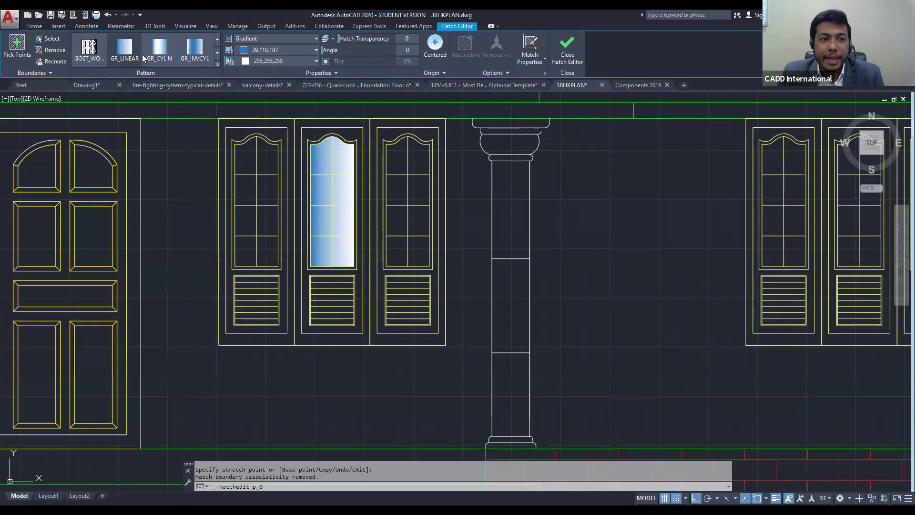
left_click(125, 52)
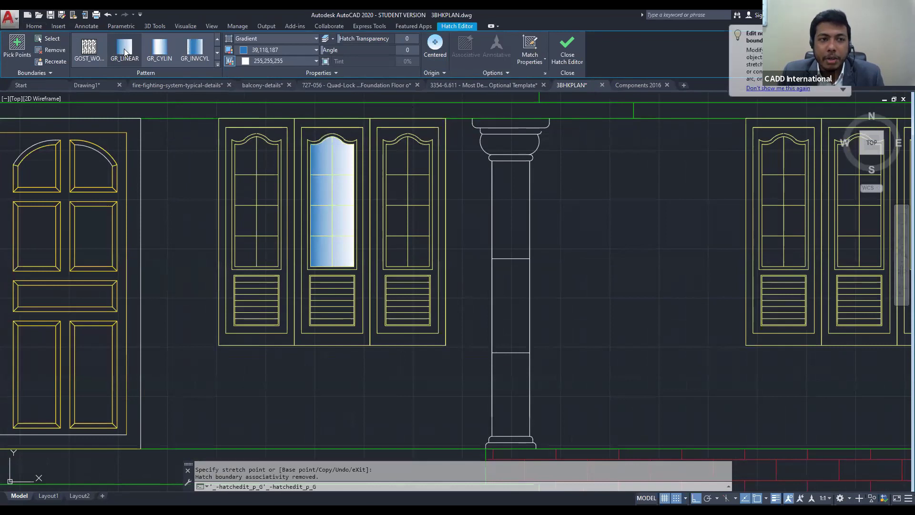
left_click(153, 53)
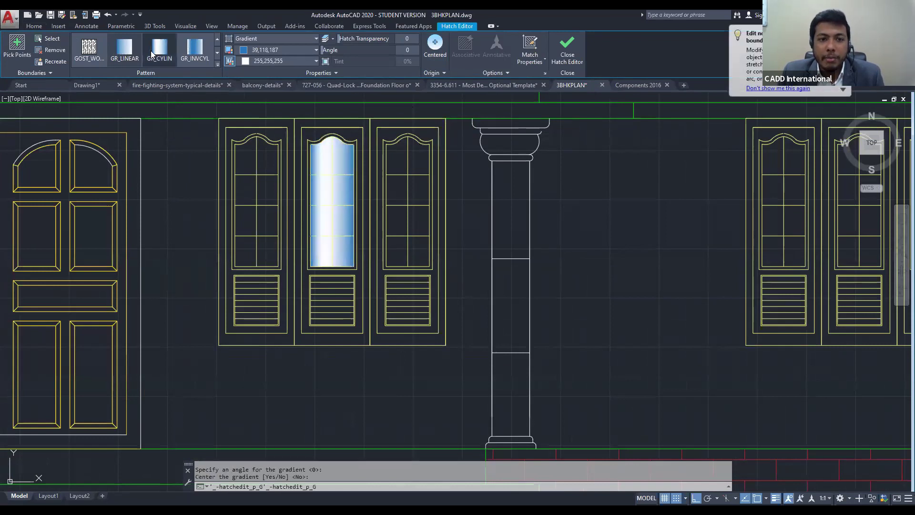
left_click(189, 53)
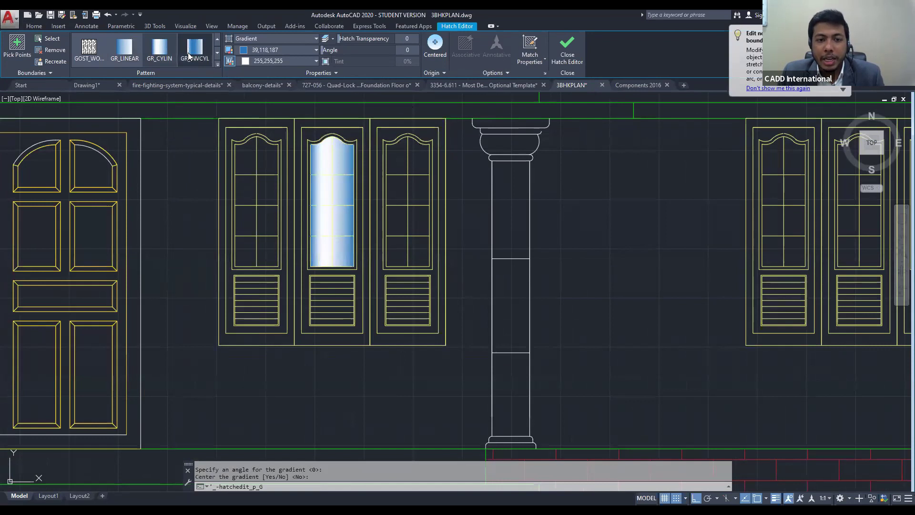
Try the GR_CURVED and GR_HEMISP gradients on the middle pane's hatch, and finish with GR_INVCUR applied
scroll(178, 54, "down", 1)
left_click(159, 50)
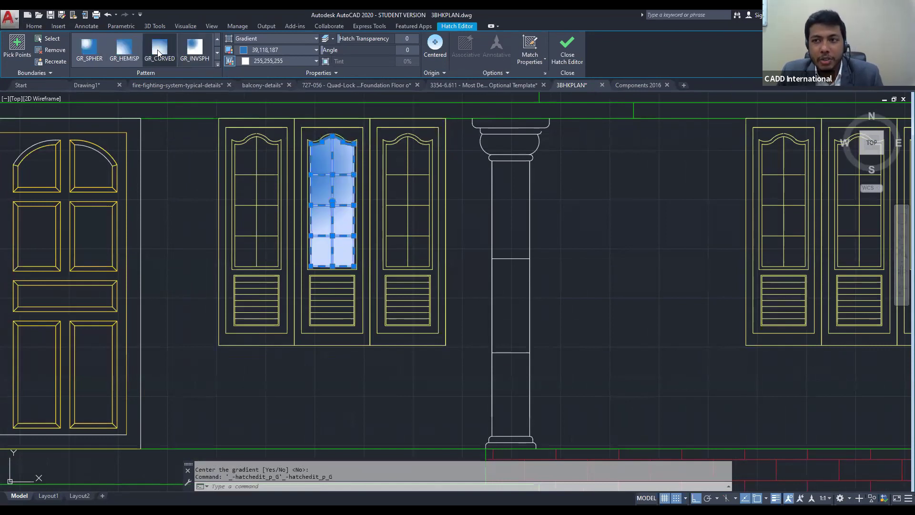
left_click(117, 56)
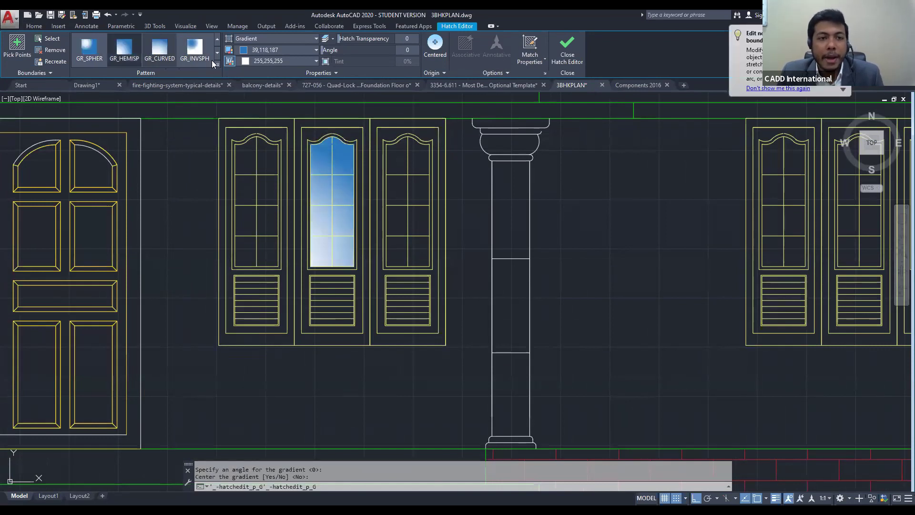
scroll(140, 56, "down", 1)
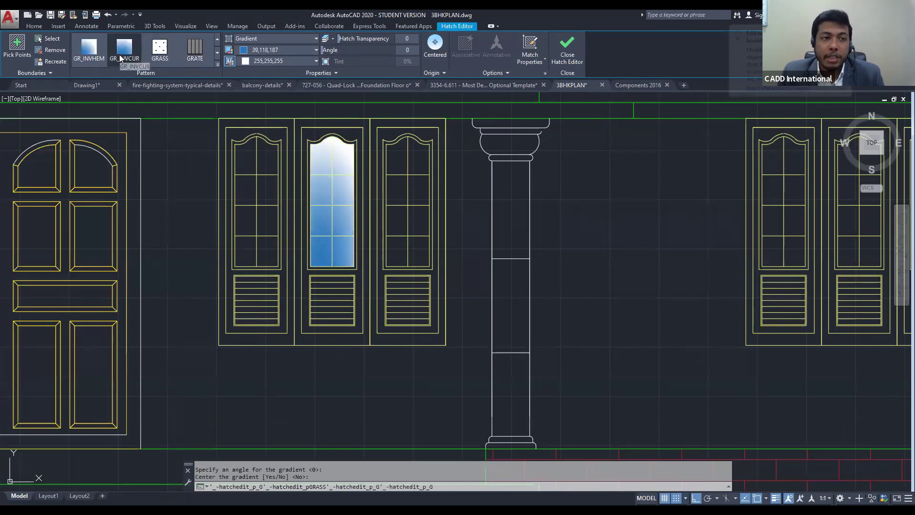
left_click(120, 58)
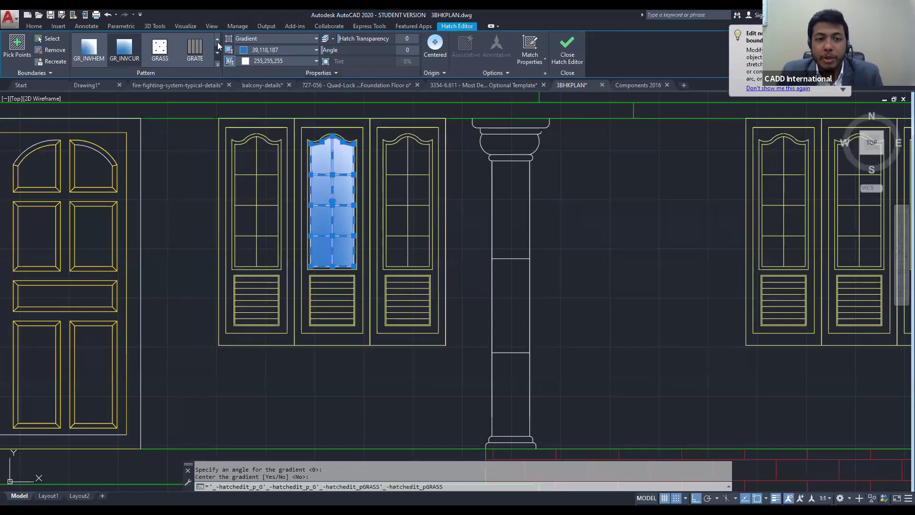
scroll(191, 47, "up", 1)
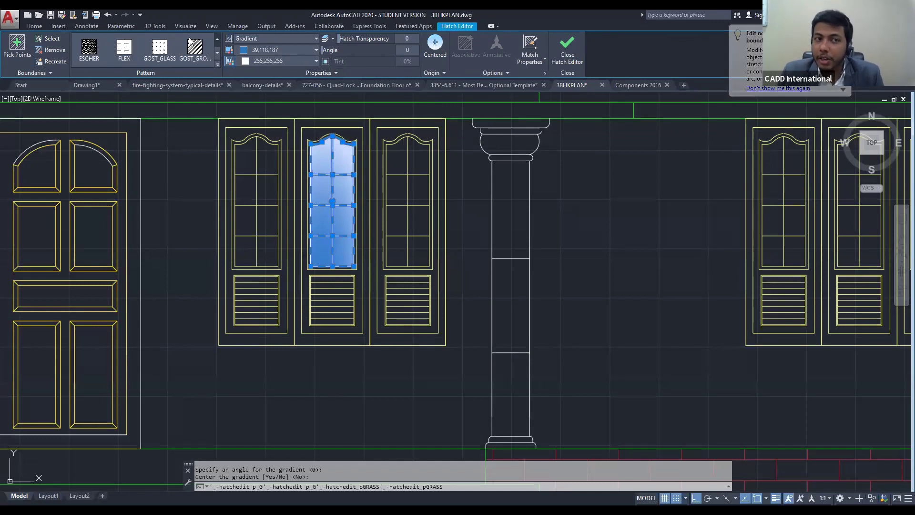
scroll(182, 57, "down", 1)
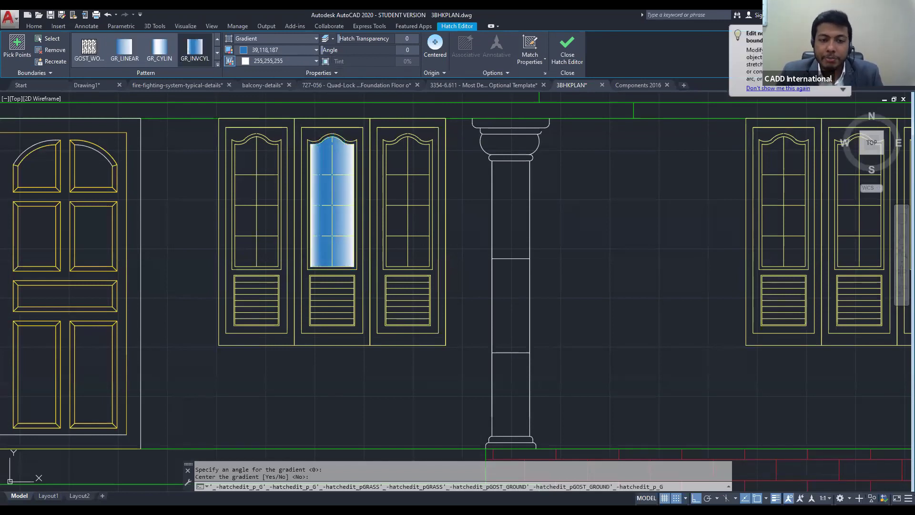
key("Escape")
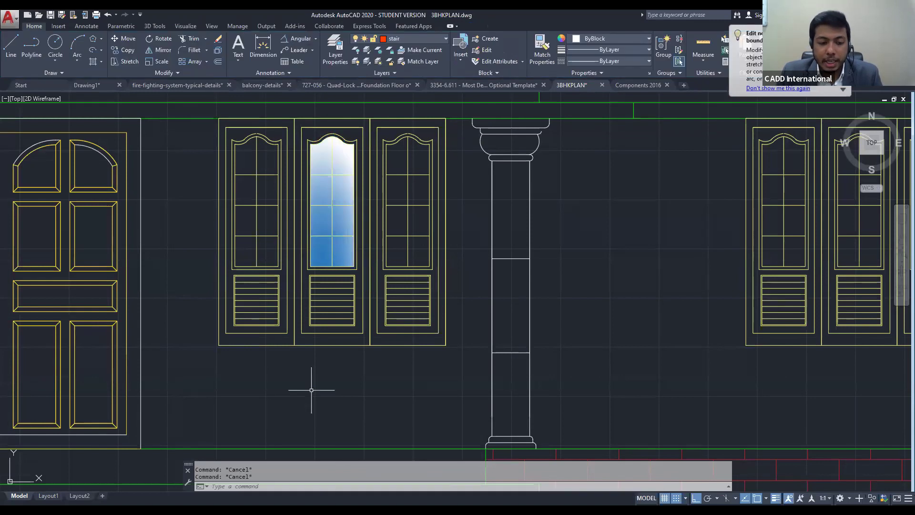
Start a hatch, look through the hatch type and gradient options in its detailed settings, and leave without hatching anything
type("H")
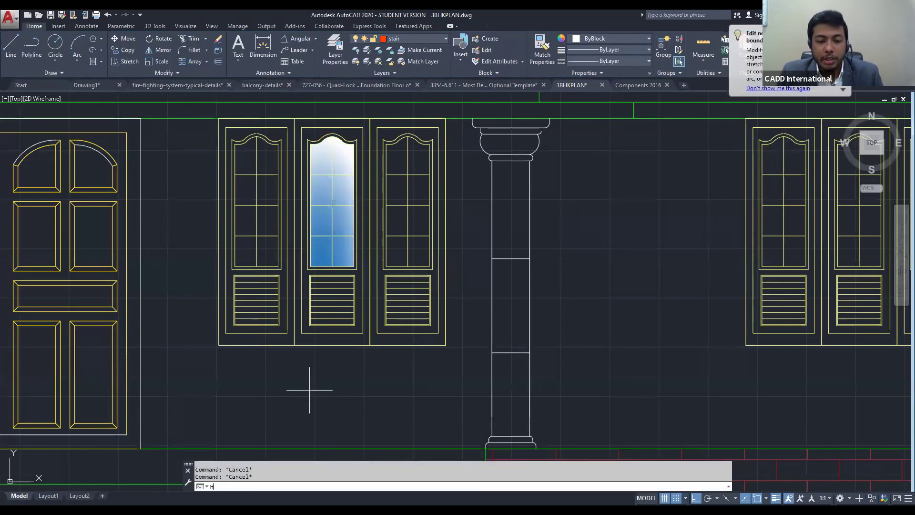
key("Return")
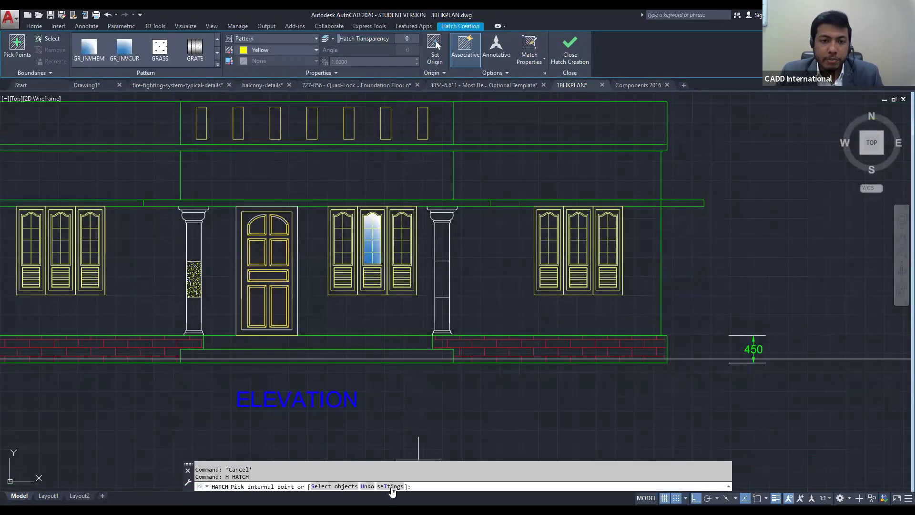
type("T")
key("Return")
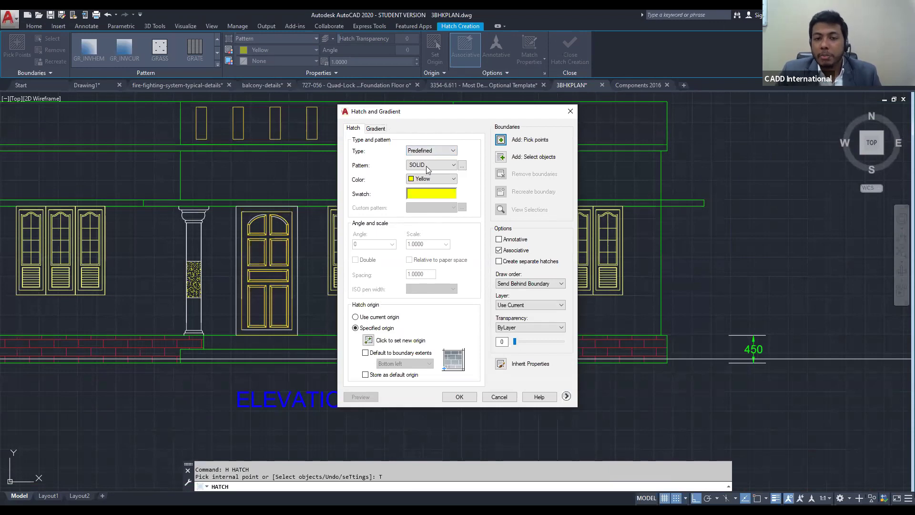
left_click(432, 150)
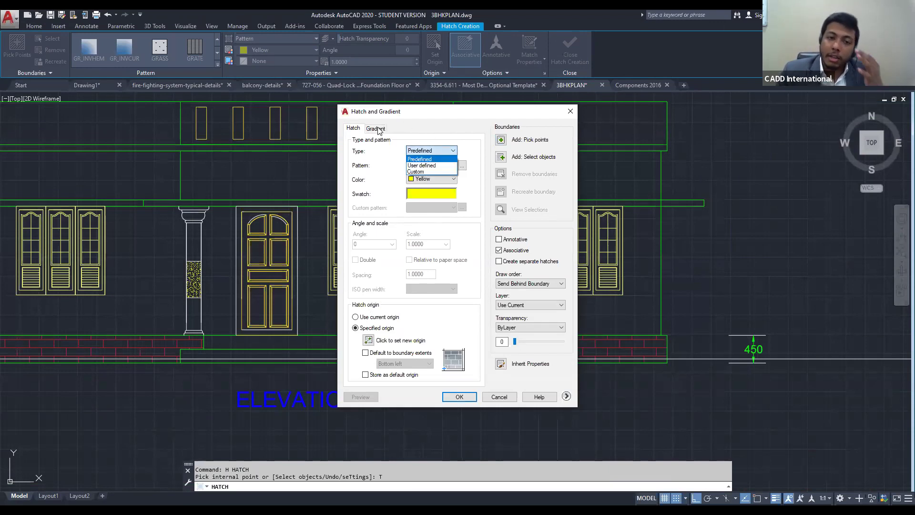
left_click(376, 129)
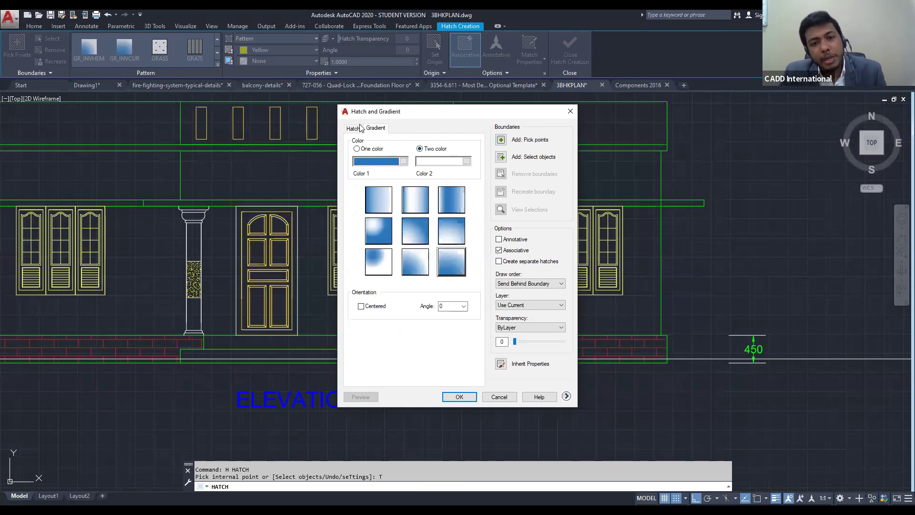
left_click(361, 127)
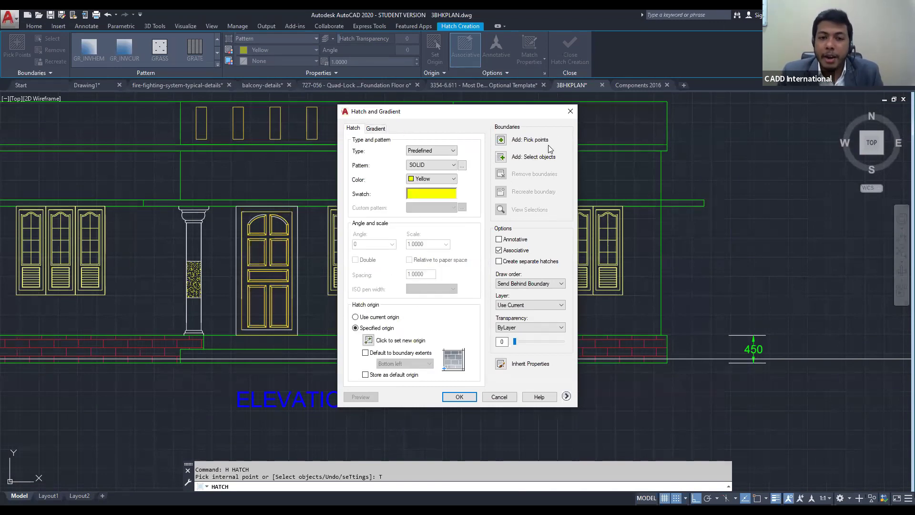
left_click(571, 112)
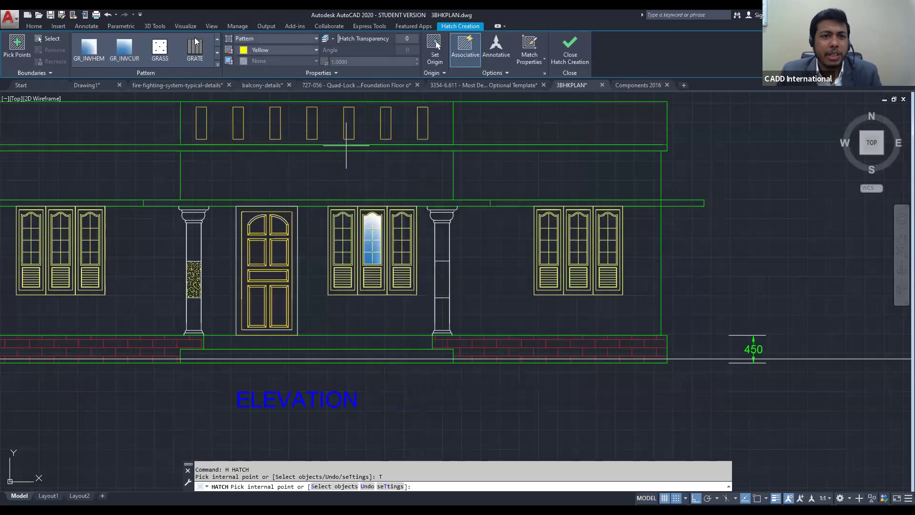
key("Escape")
left_click(241, 37)
key("Escape")
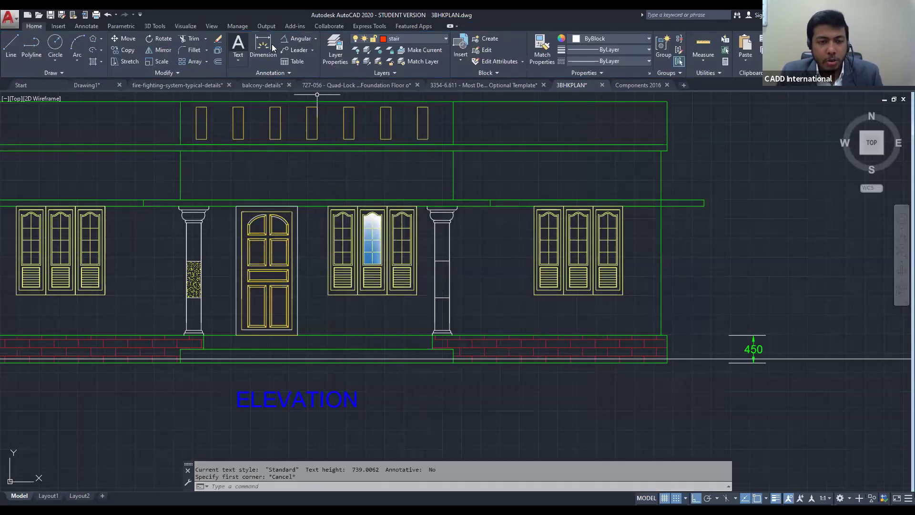
type("g")
key("Escape")
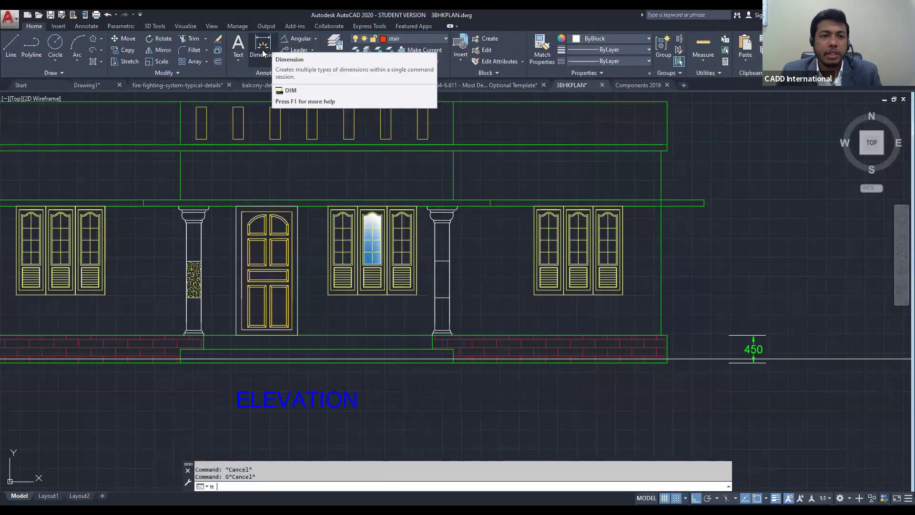
Start a hatch of type Gradient, open its detailed settings and compare the one-color and two-color options, ending on two color
type("h")
key("Return")
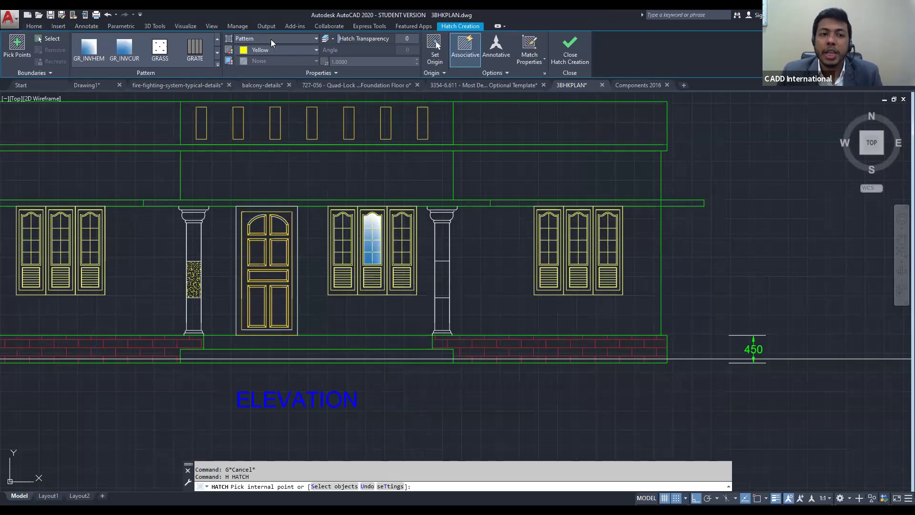
left_click(271, 39)
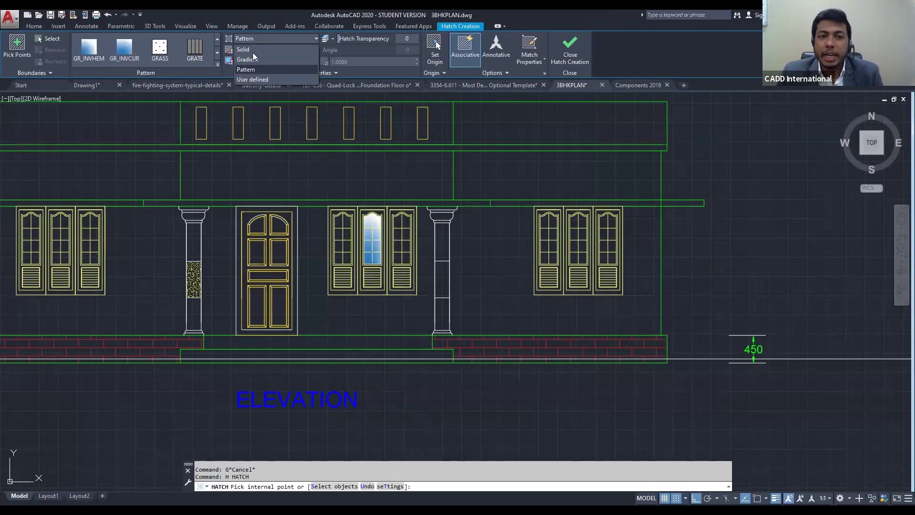
left_click(249, 60)
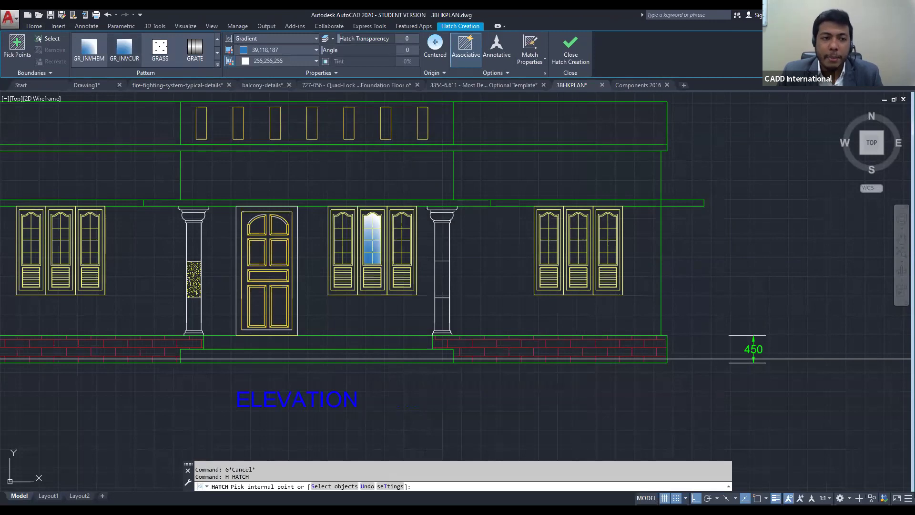
left_click(391, 488)
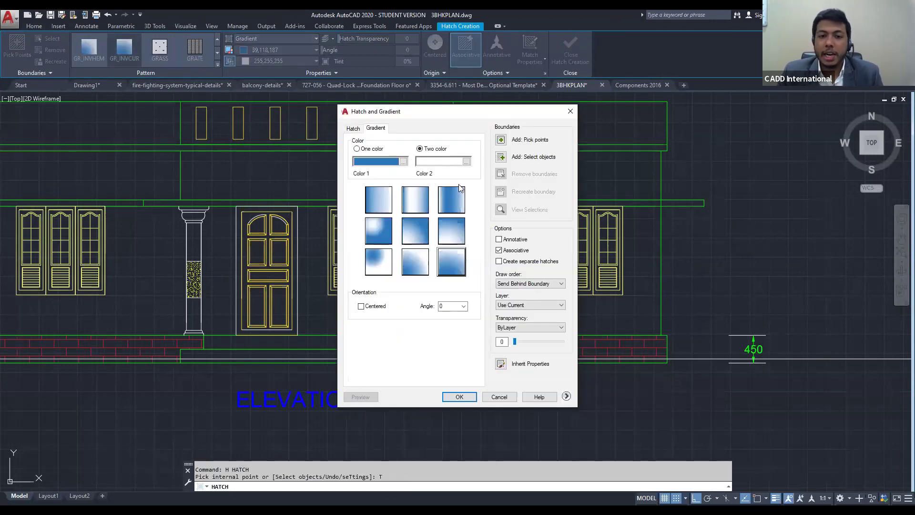
left_click(370, 151)
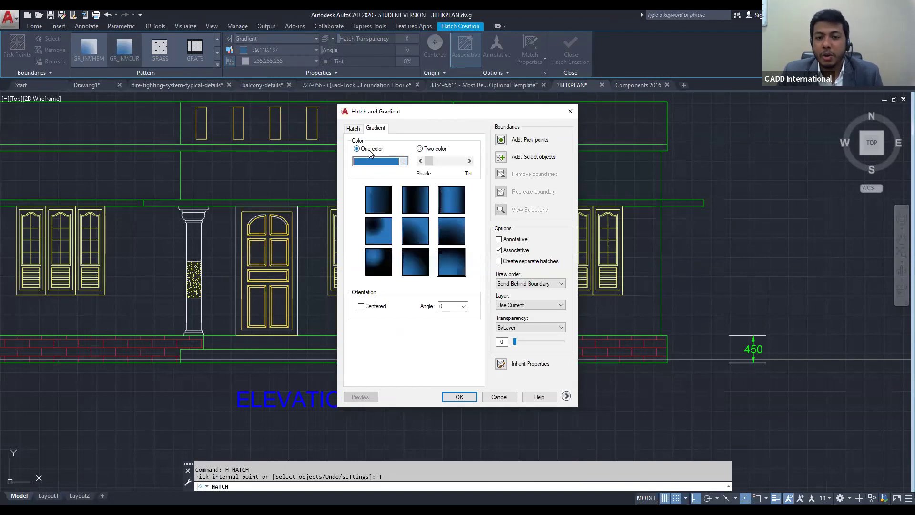
left_click(434, 149)
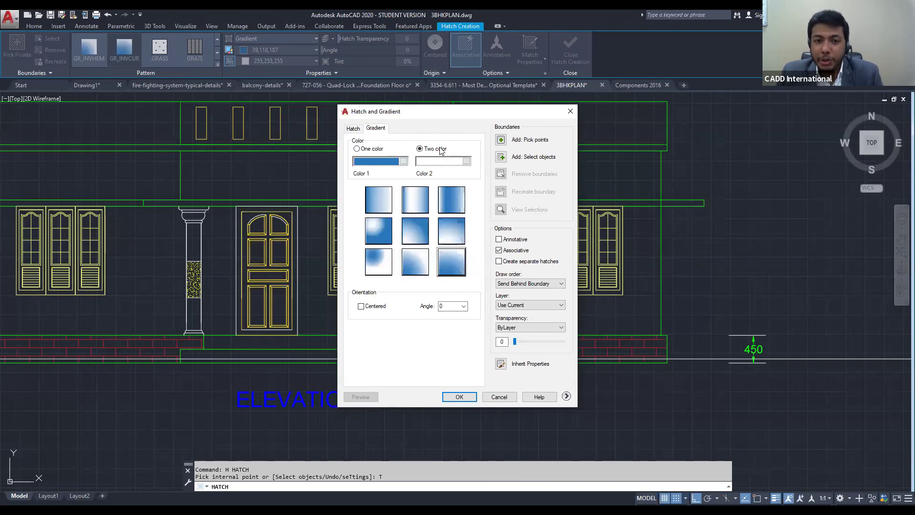
Switch to the pattern hatch settings and examine the available hatch types and the list of predefined patterns
left_click(353, 128)
left_click(441, 151)
left_click(421, 157)
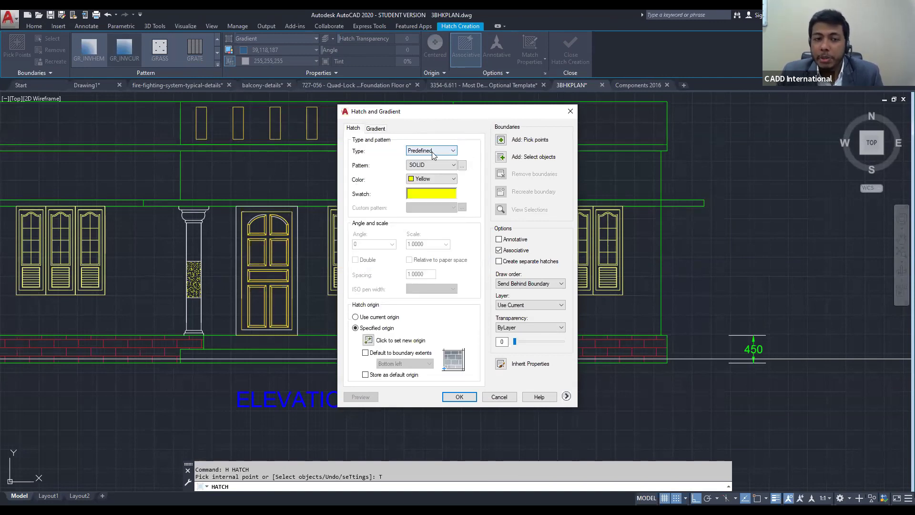
left_click(431, 151)
left_click(428, 161)
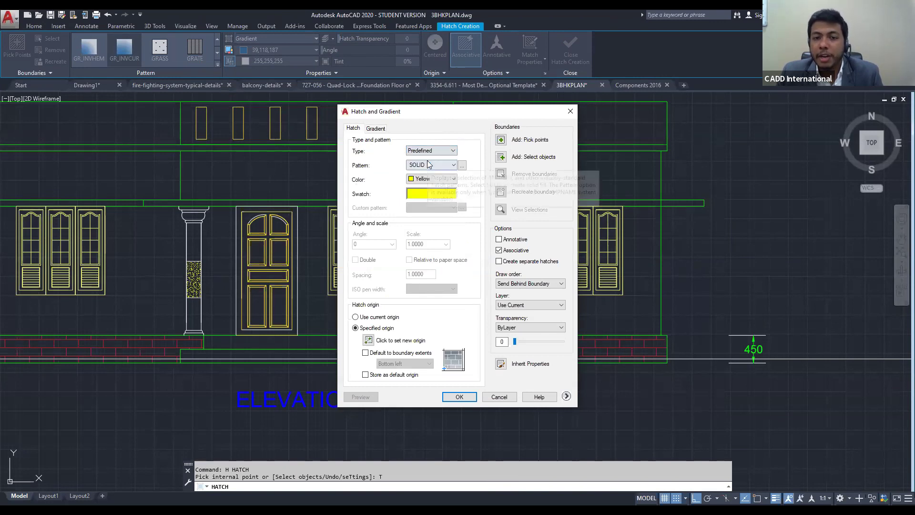
left_click(453, 166)
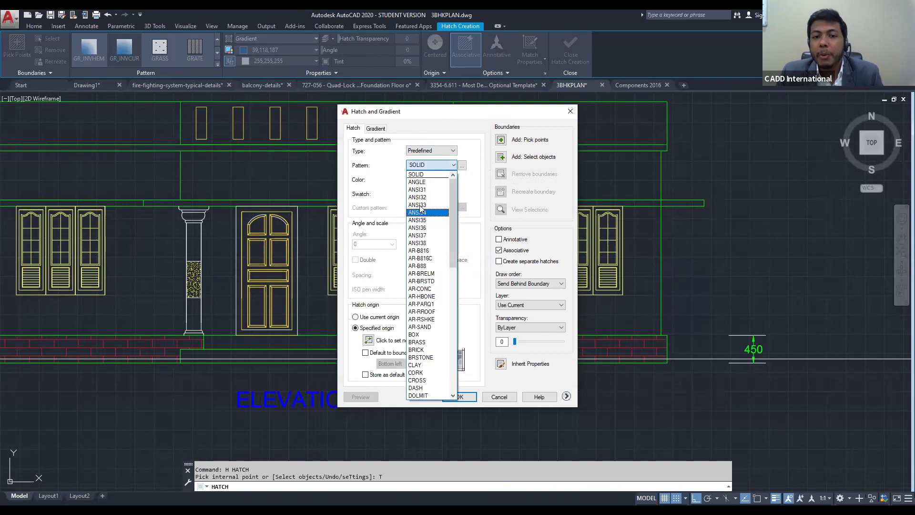
scroll(422, 250, "down", 7)
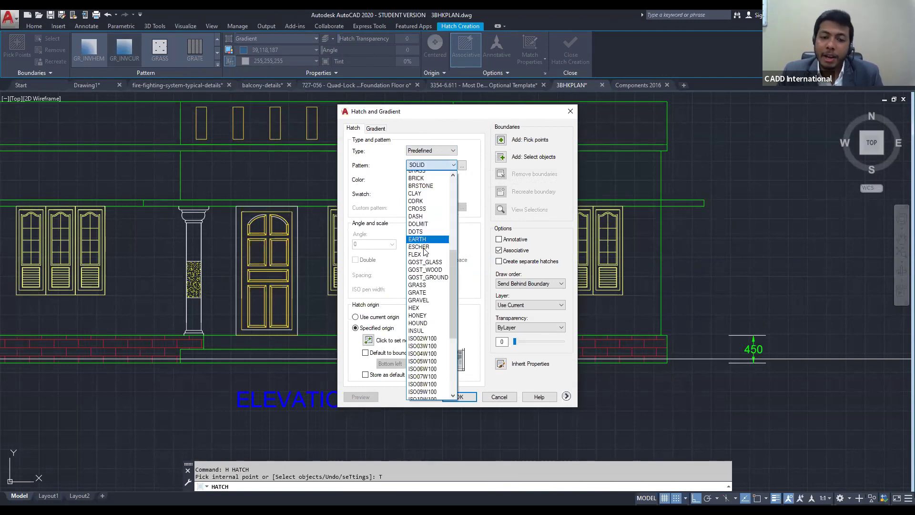
scroll(423, 250, "down", 6)
Open the Hatch Pattern Palette from the pattern setting and place it clear of the Hatch and Gradient dialog
left_click(463, 166)
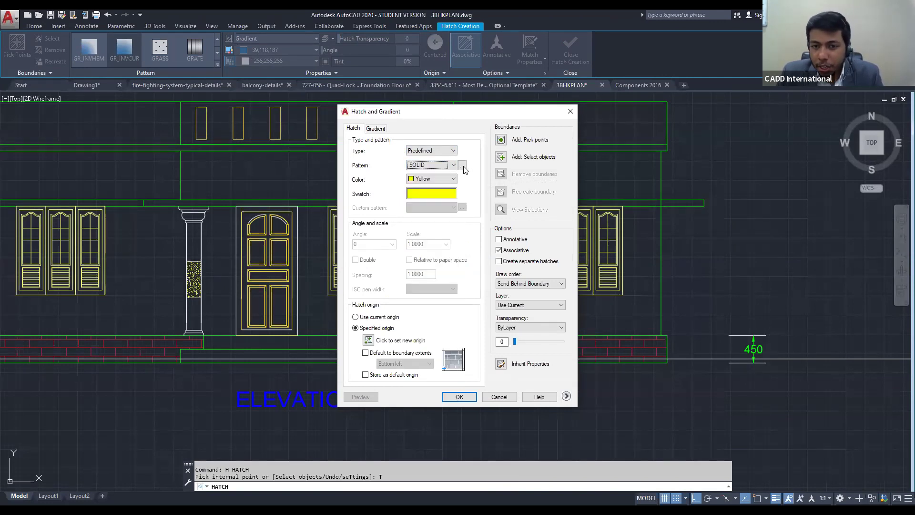
left_click(463, 166)
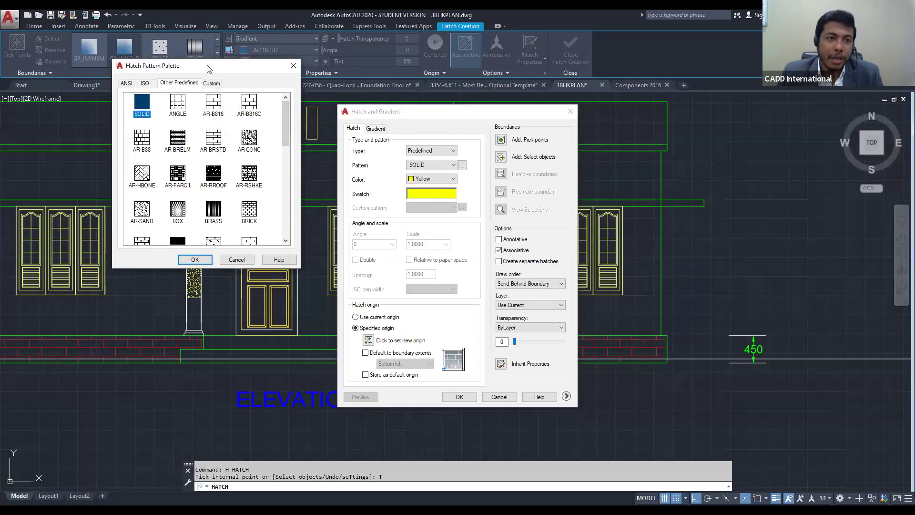
left_click_drag(207, 69, 185, 150)
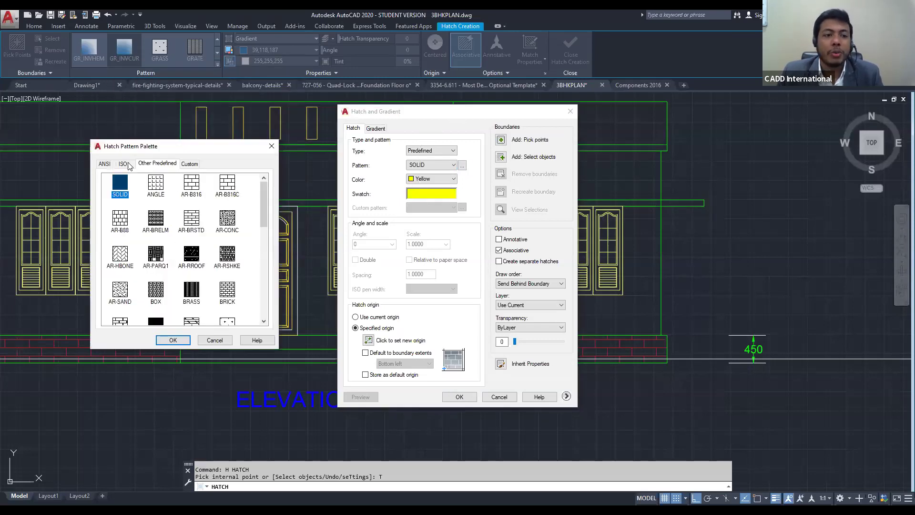
Compare the ISO, other predefined and ANSI pattern groups in the palette, including the SOLID pattern
left_click(125, 164)
left_click(158, 163)
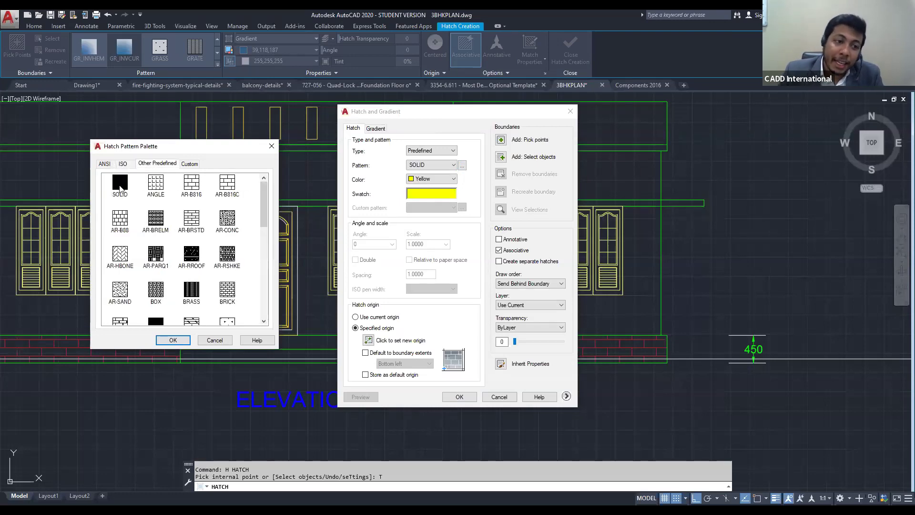
left_click(120, 189)
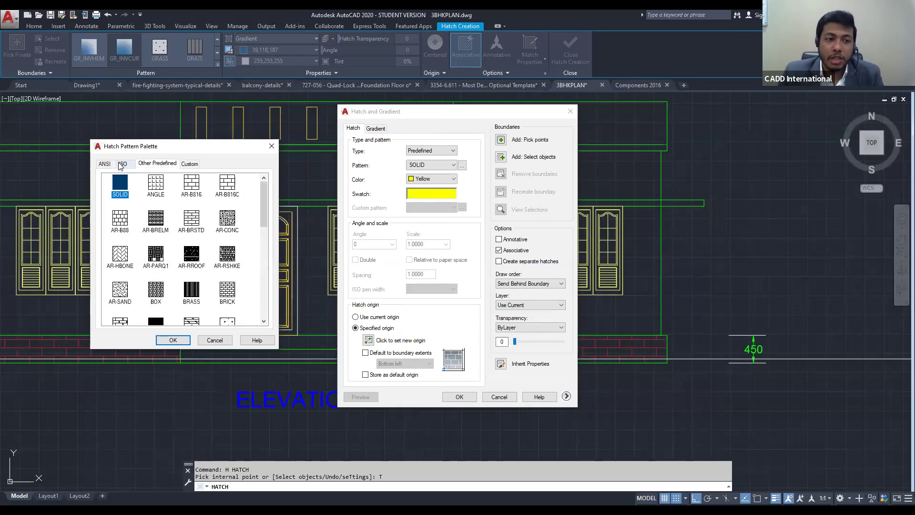
left_click(123, 165)
left_click(105, 164)
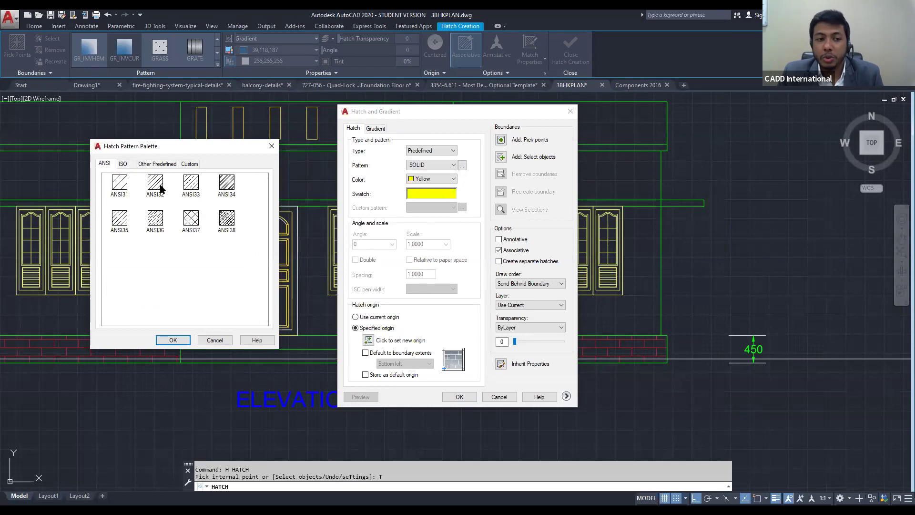
Examine the full set of other predefined patterns, followed by the custom, ISO and ANSI groups
left_click(159, 164)
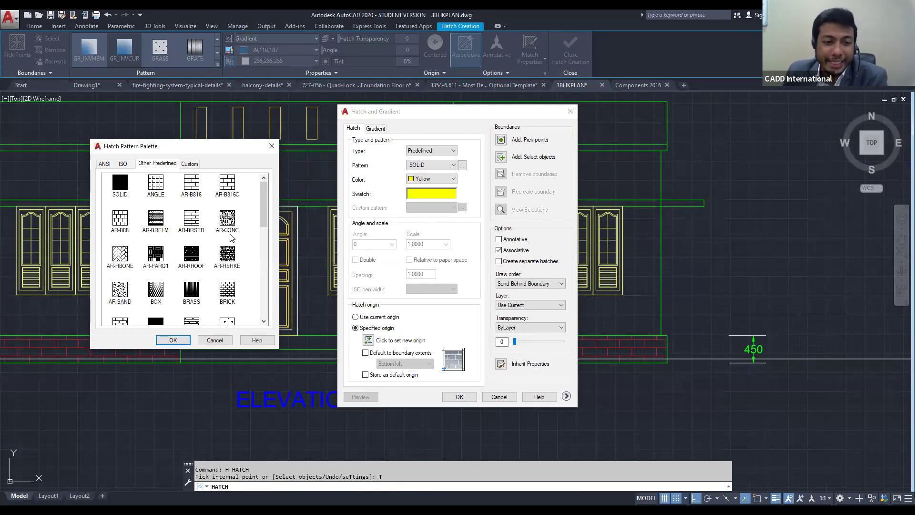
scroll(145, 240, "down", 1)
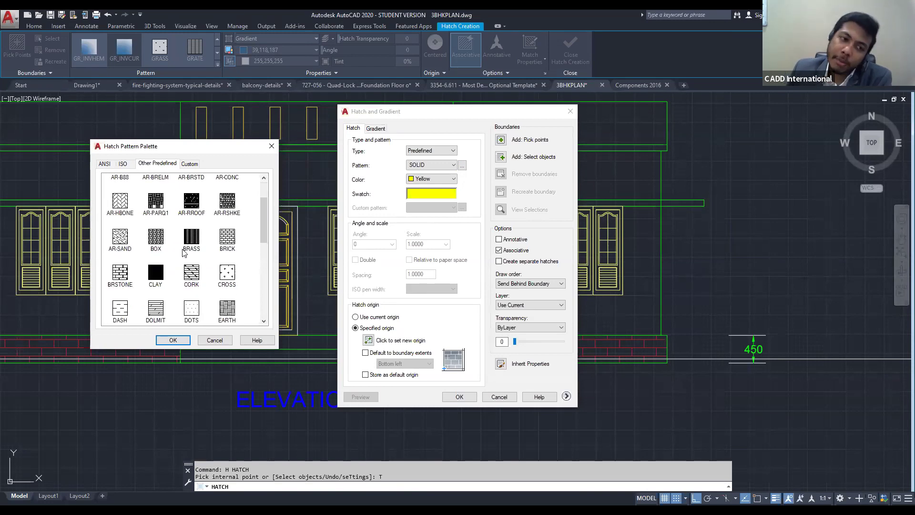
scroll(225, 259, "down", 1)
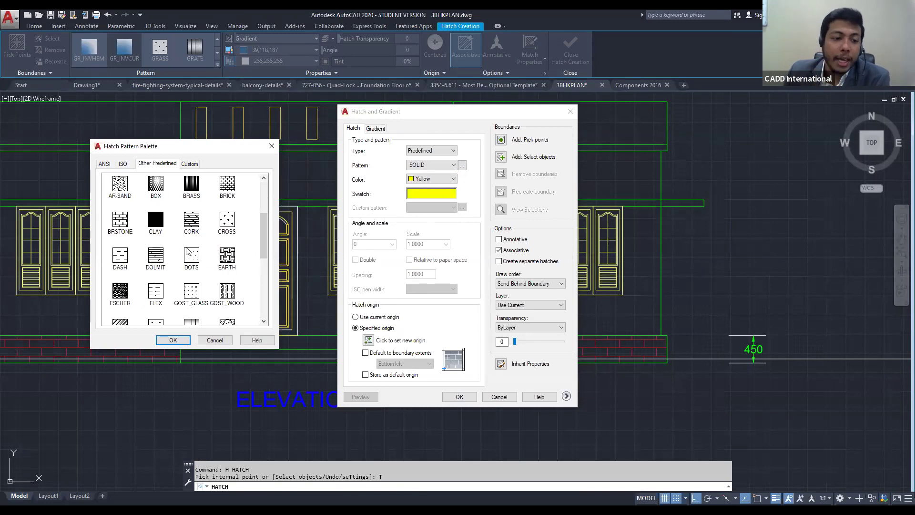
scroll(188, 252, "down", 1)
scroll(138, 301, "down", 1)
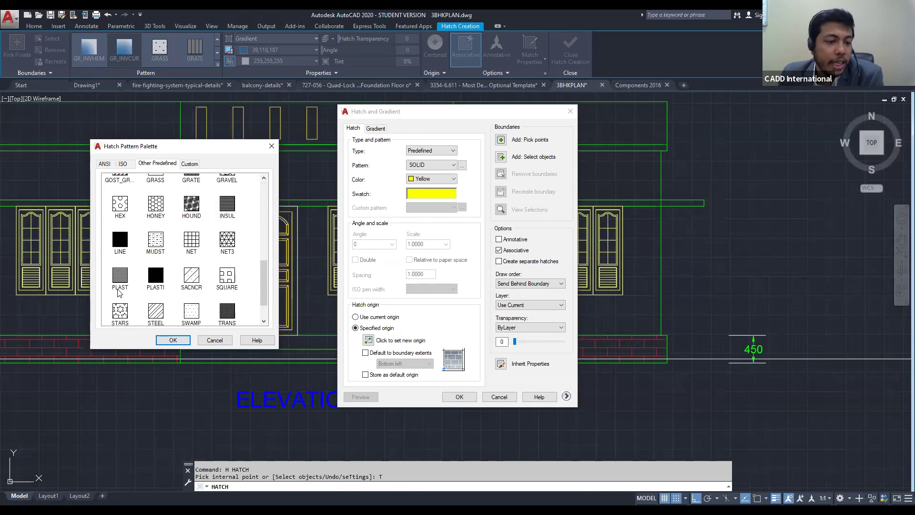
scroll(217, 262, "down", 1)
scroll(218, 264, "up", 5)
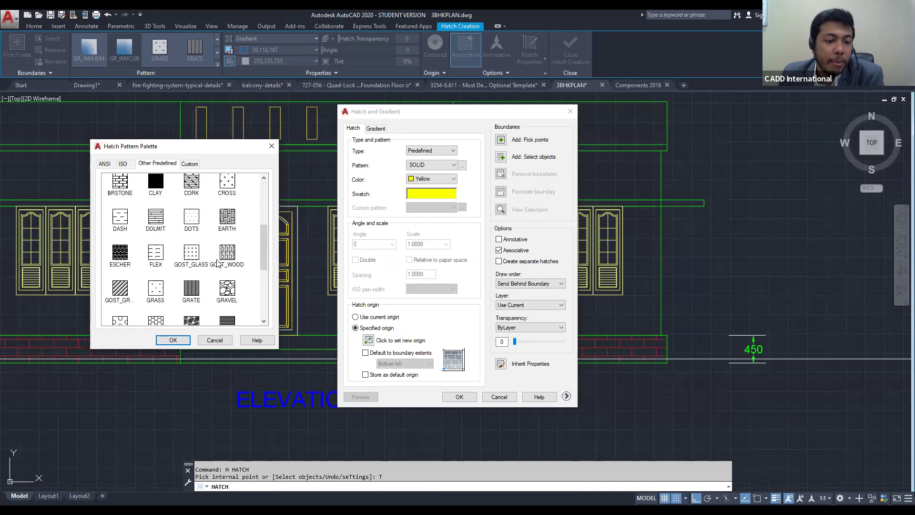
left_click(189, 163)
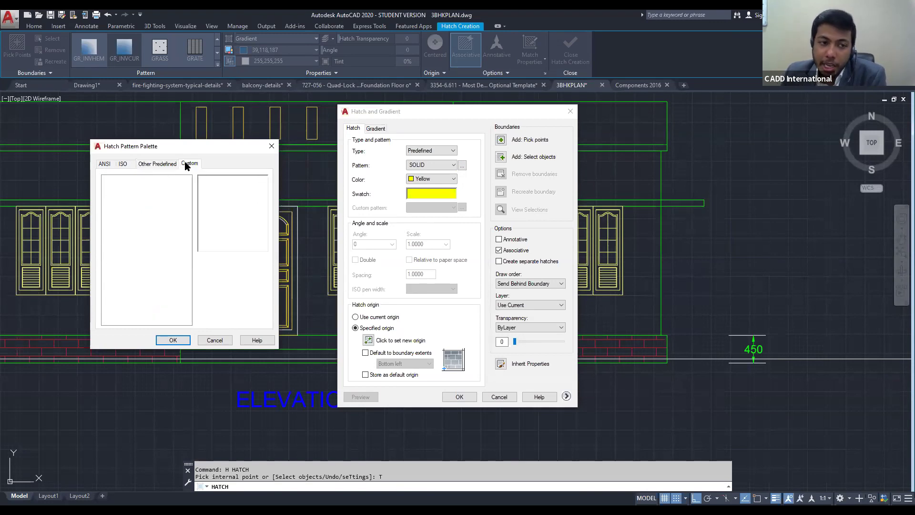
left_click(125, 163)
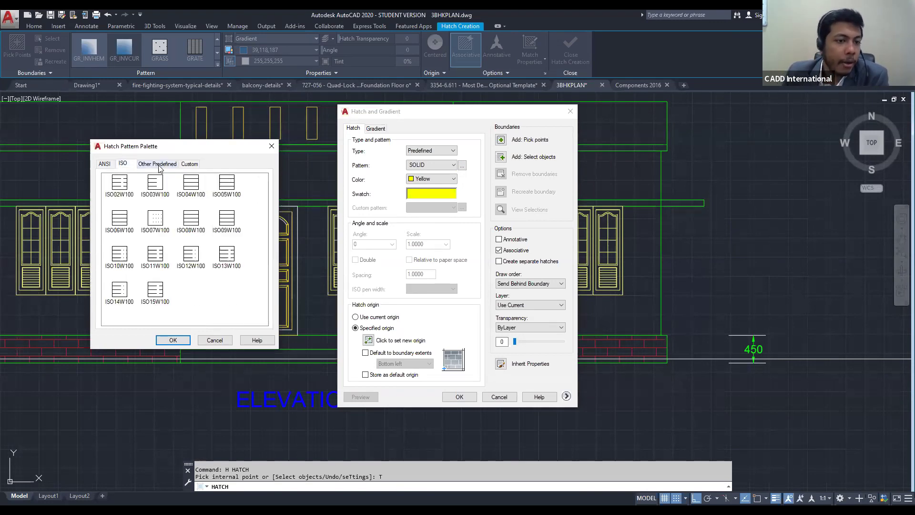
left_click(102, 165)
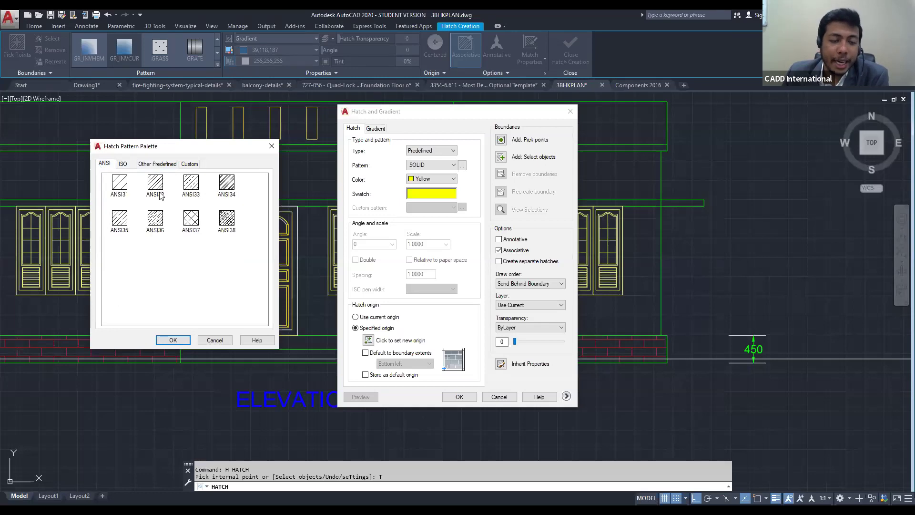
Choose the other predefined pattern AR-CONC as the hatch pattern
left_click(170, 165)
left_click(229, 218)
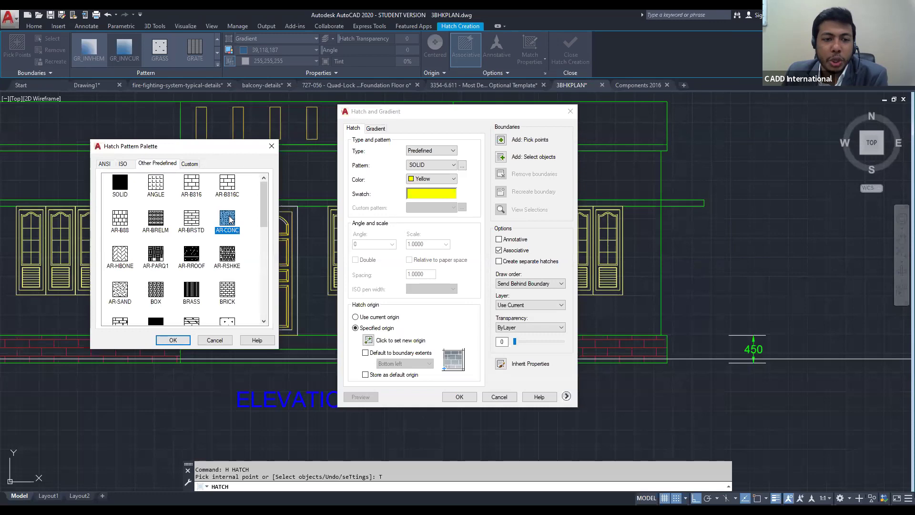
left_click(187, 341)
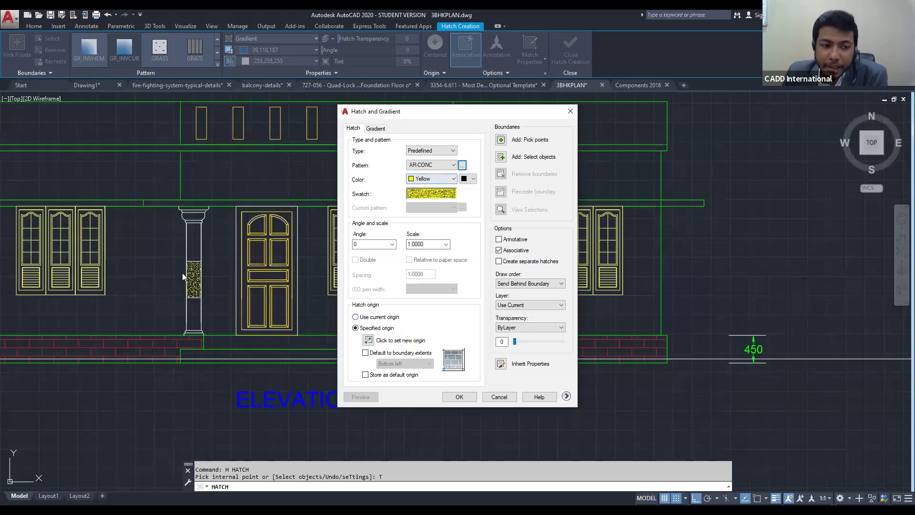
Set the hatch color to Green and its background color to Magenta, trying ByLayer and a Yellow background first
left_click(441, 179)
left_click(429, 196)
left_click(473, 179)
left_click(473, 179)
left_click(440, 180)
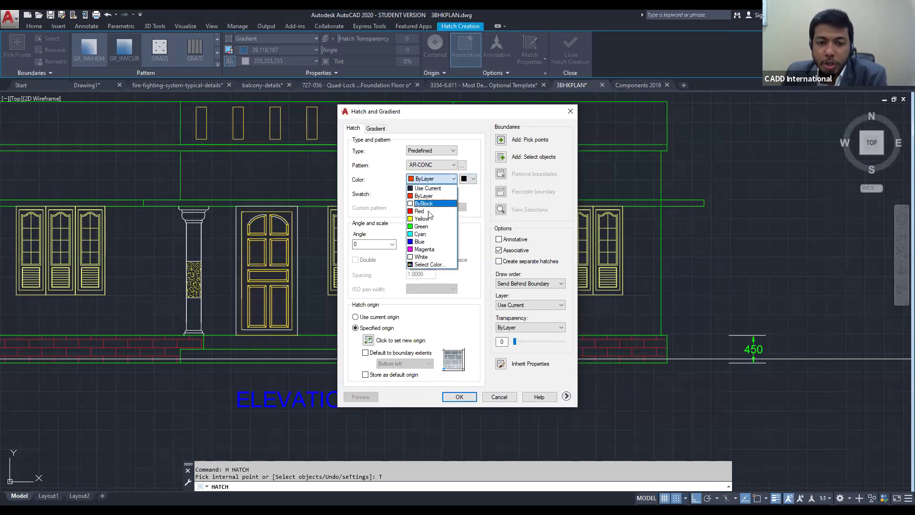
left_click(427, 218)
left_click(473, 179)
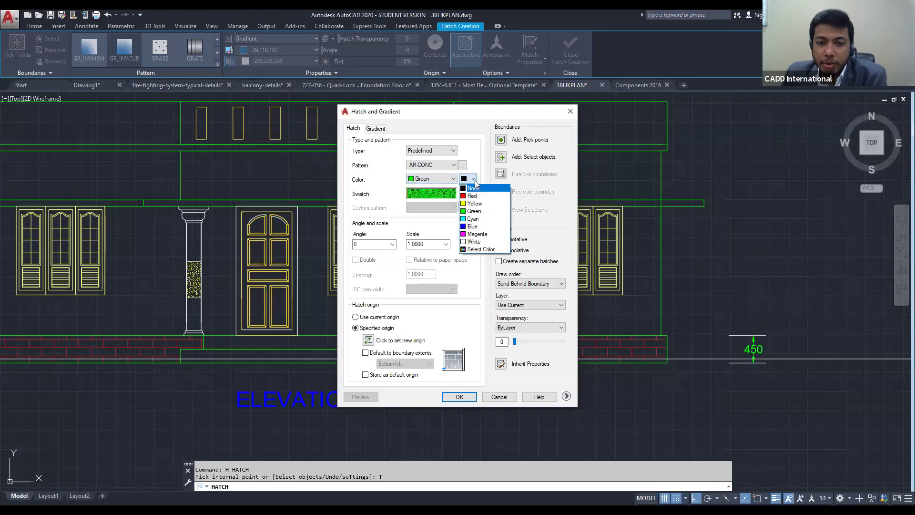
left_click(472, 204)
left_click(472, 180)
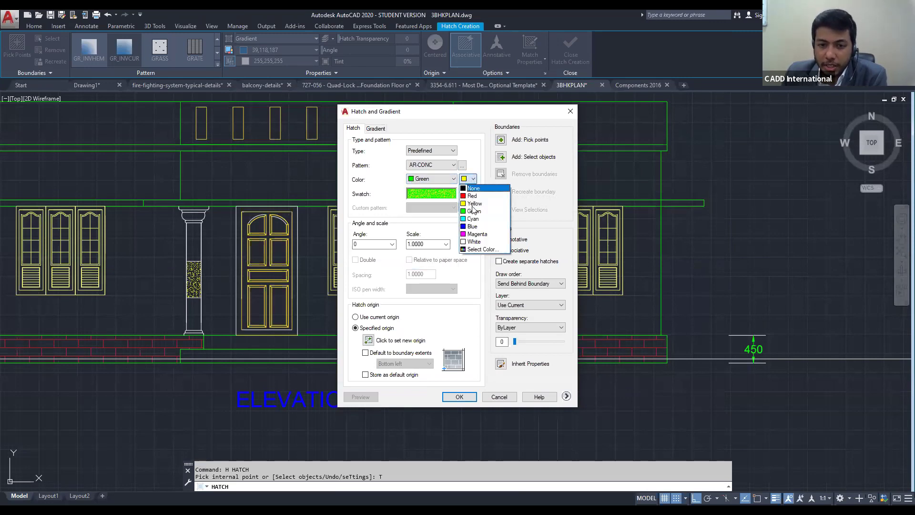
left_click(476, 234)
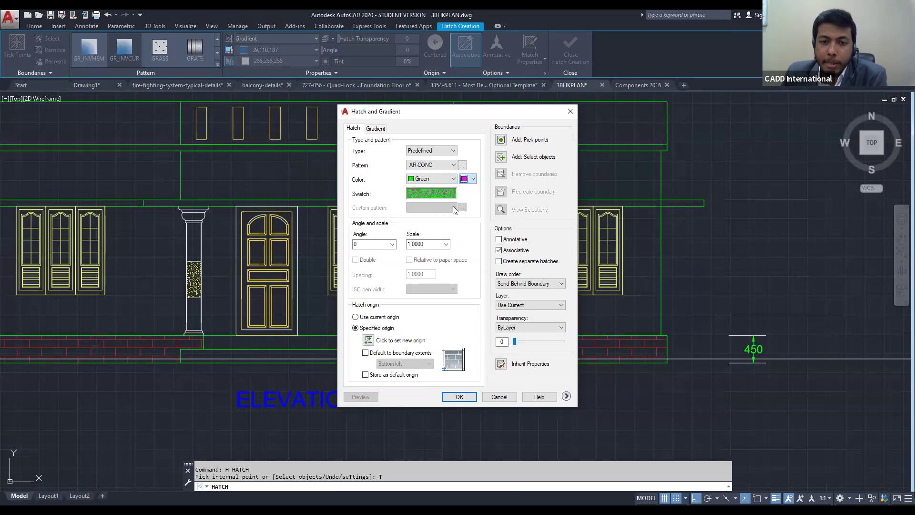
Apply the AR-CONC hatch to the middle panel of the right-hand column and finish the hatch after inspecting it
left_click(459, 397)
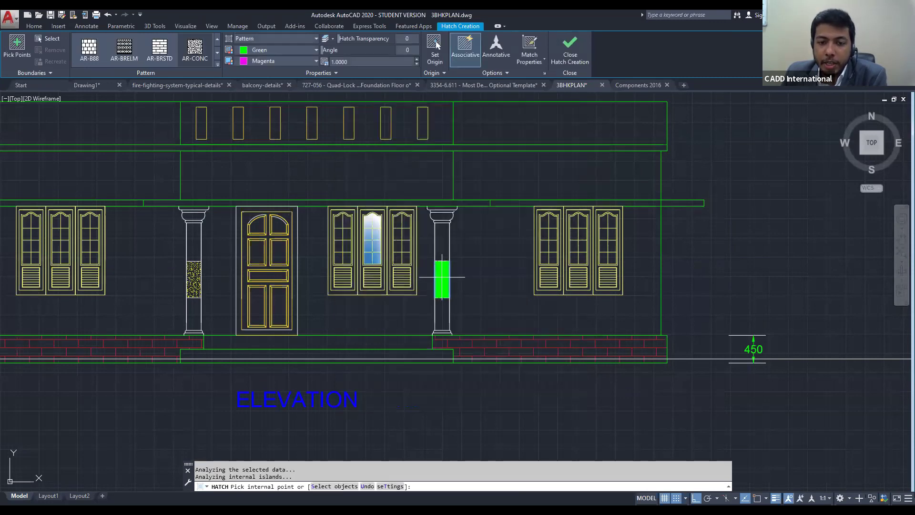
scroll(442, 276, "up", 12)
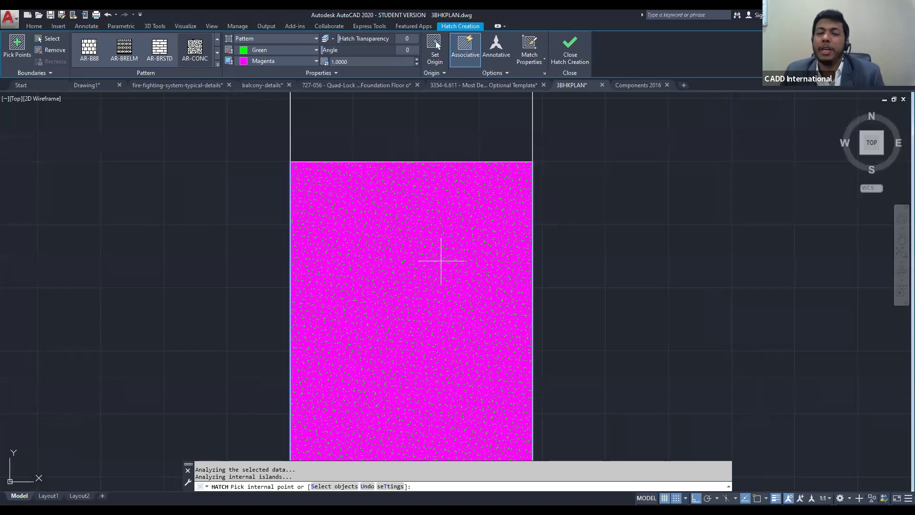
scroll(441, 261, "down", 3)
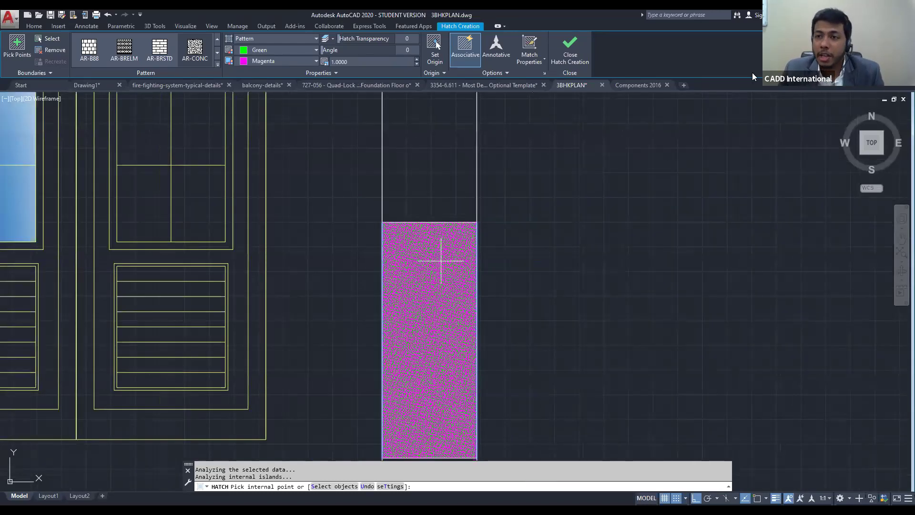
key("Escape")
key("Escape")
Select the right-hand column's new hatch to inspect its settings, and deselect it
scroll(622, 299, "down", 4)
left_click(555, 305)
left_click(549, 310)
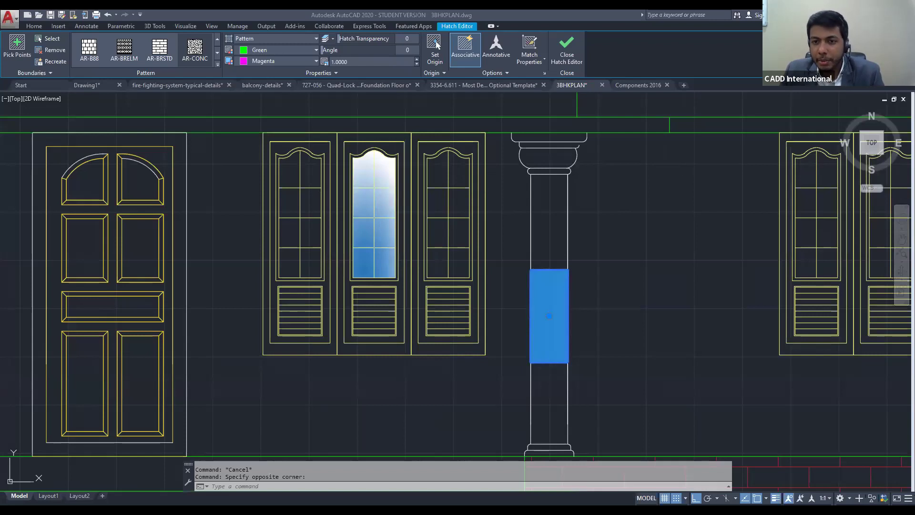
scroll(501, 164, "down", 8)
key("Escape")
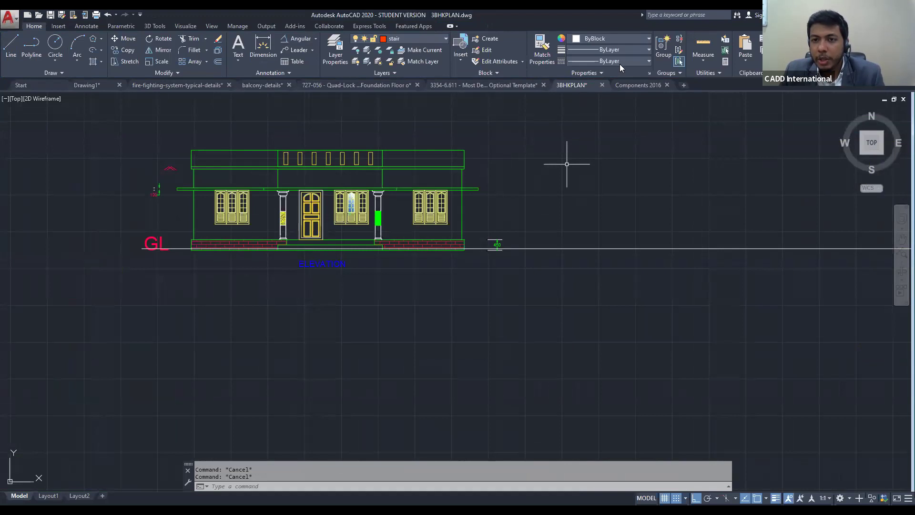
Draw a horizontal line about 3623 units long to the right of the elevation with linetype ACAD_ISO03W100
type("l")
key("Return")
left_click(555, 152)
left_click(640, 153)
middle_click_drag(639, 154, 560, 184)
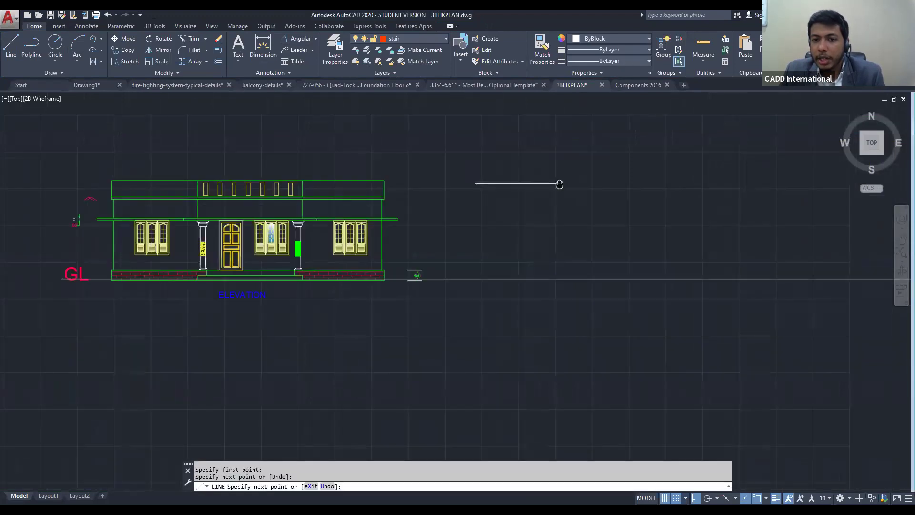
left_click(610, 61)
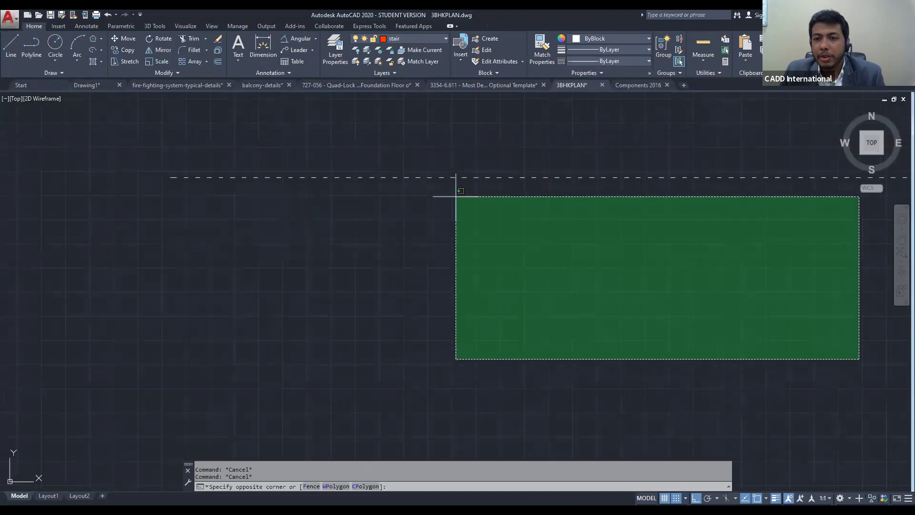
Set the linetype scale of the dashed line to 5 in its properties and deselect it
left_click(559, 160)
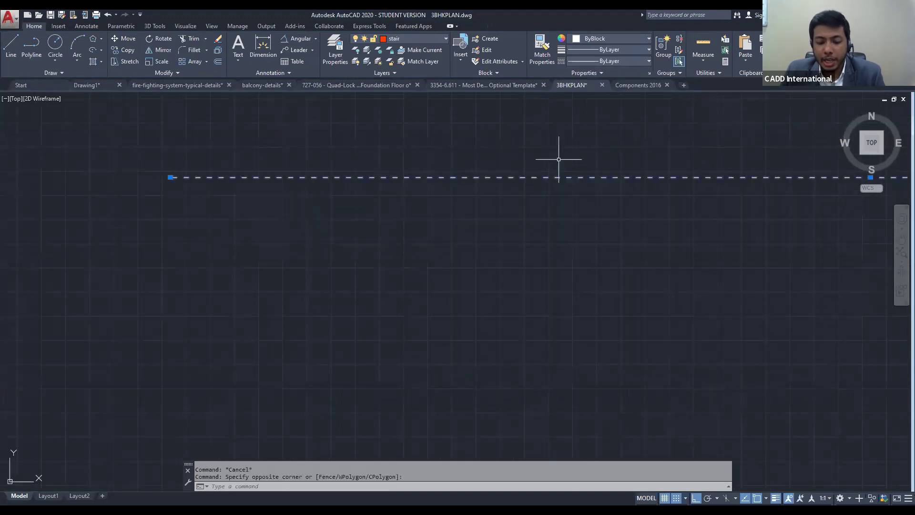
type("PR")
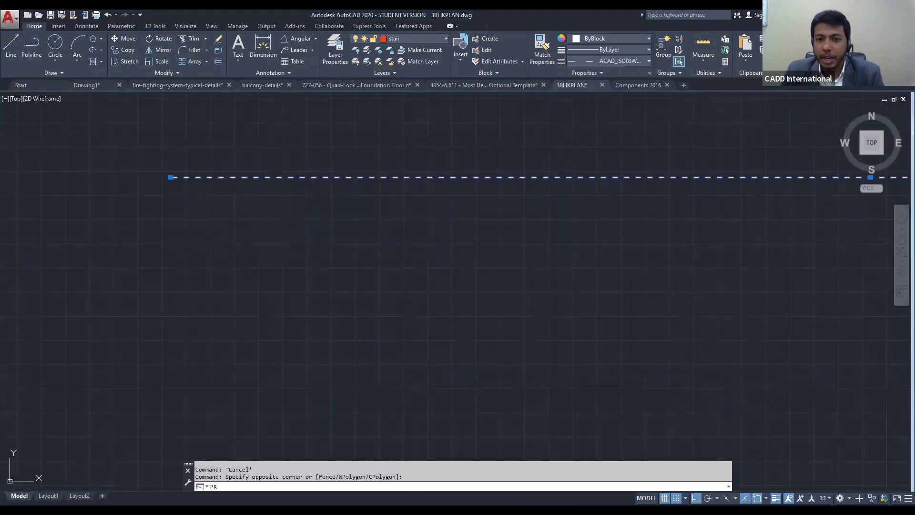
key("Return")
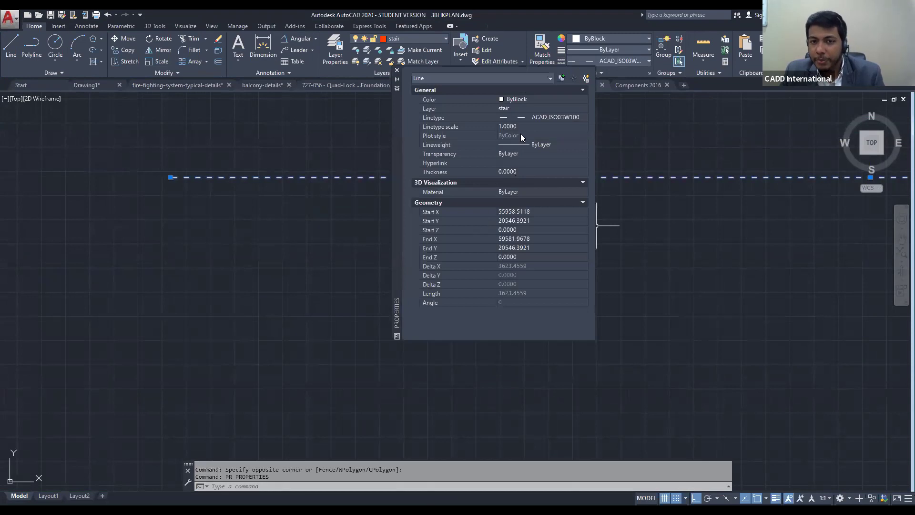
left_click(531, 125)
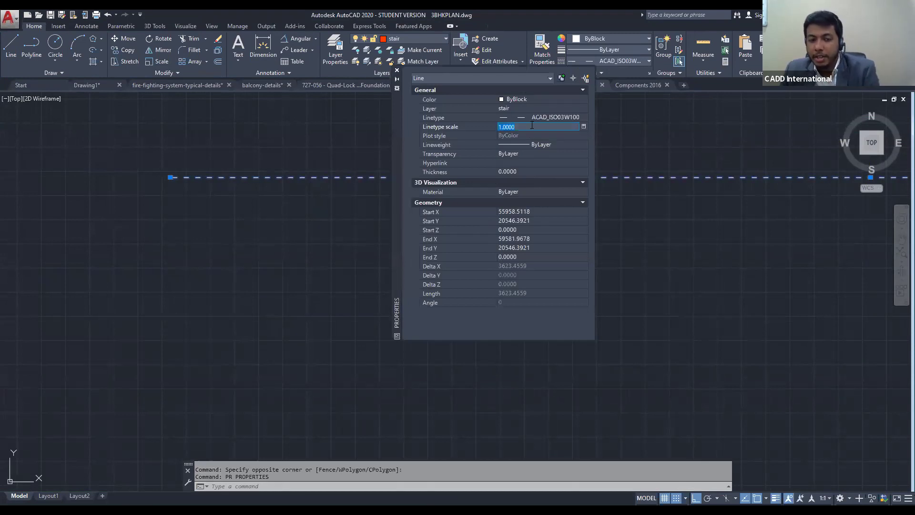
type("5")
key("Return")
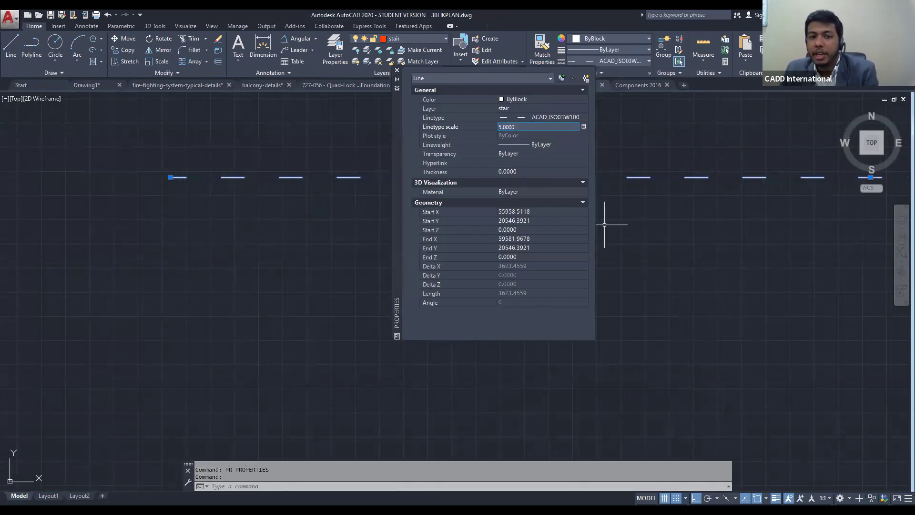
left_click(398, 71)
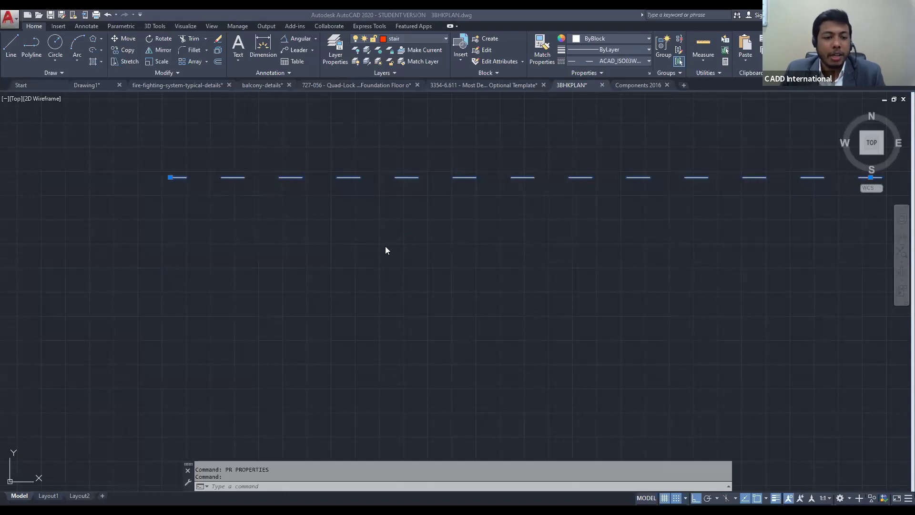
scroll(386, 246, "down", 7)
key("Escape")
key("Escape")
Set the pattern scale of the green AR-CONC hatch on the right-hand column to 50
middle_click_drag(514, 244, 826, 158)
mouse_move(419, 255)
middle_mouse_down()
mouse_move(547, 227)
mouse_move(476, 230)
middle_mouse_up()
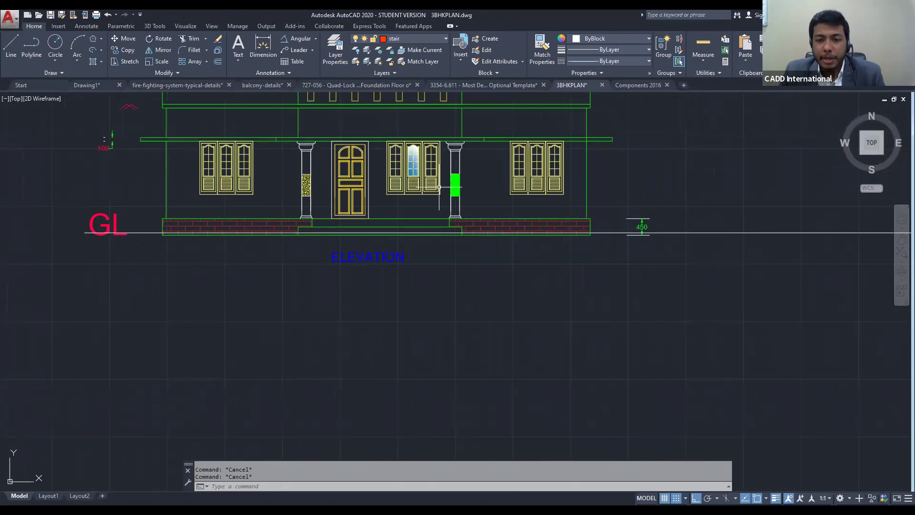
scroll(440, 187, "up", 4)
middle_click_drag(440, 187, 386, 213)
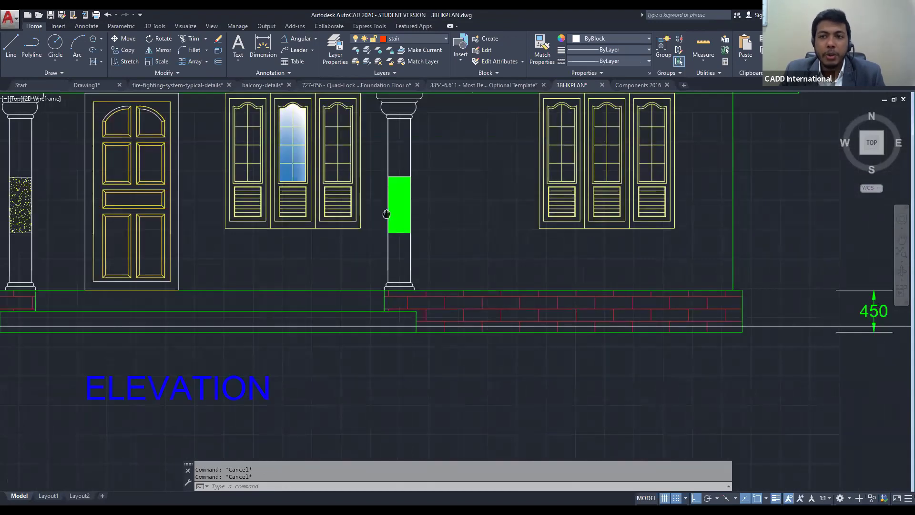
middle_click_drag(386, 214, 372, 219)
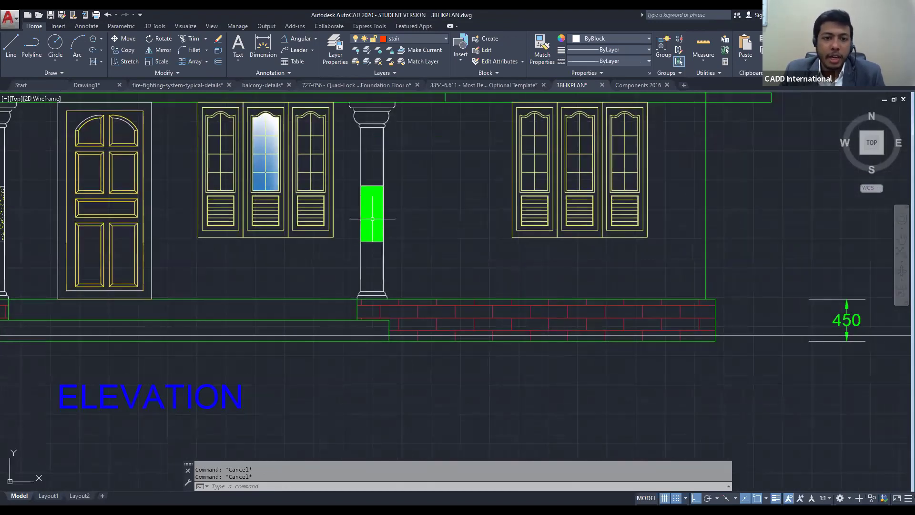
left_click(371, 213)
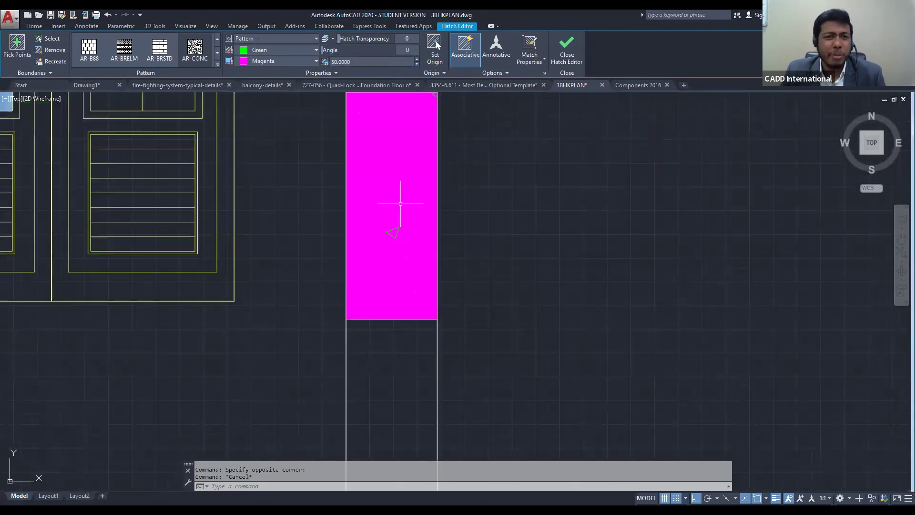
Try ByBlock as the pattern colour of the right-hand column's AR-CONC hatch, and settle on red 237,31,36
left_click(413, 180)
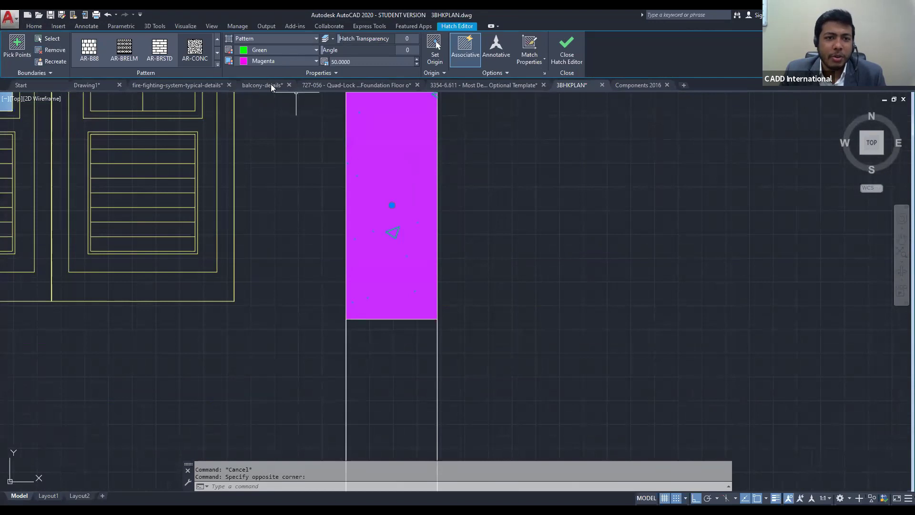
left_click(272, 49)
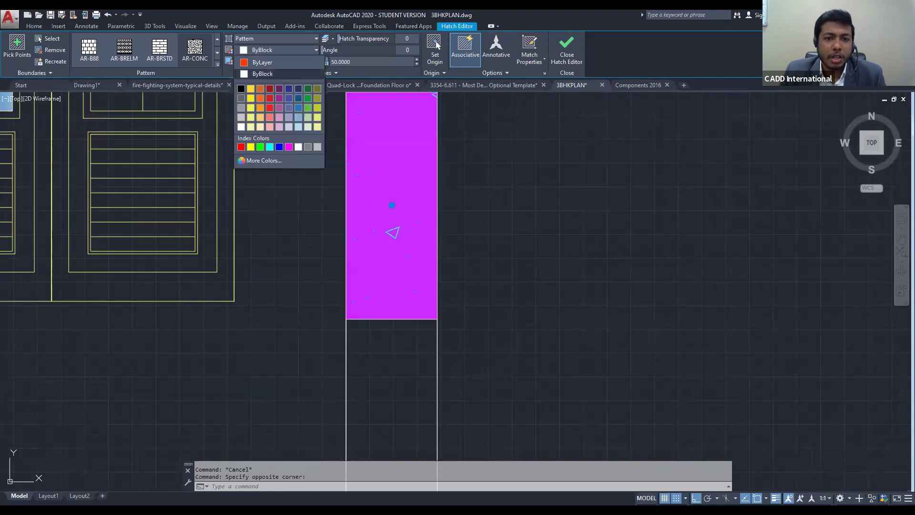
left_click(263, 74)
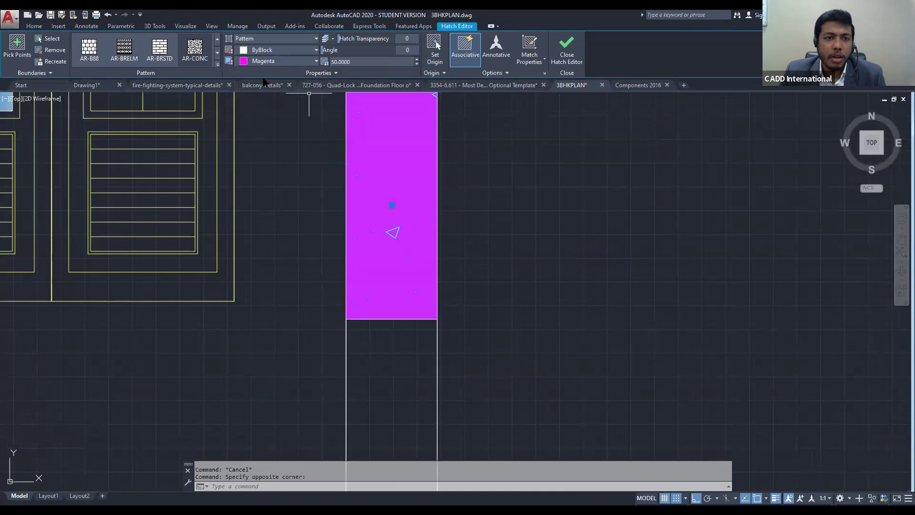
left_click(271, 50)
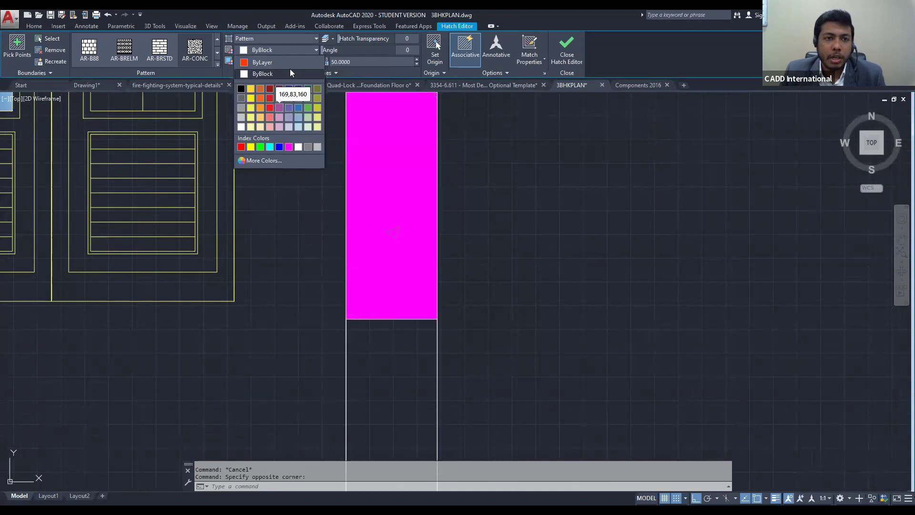
left_click(270, 98)
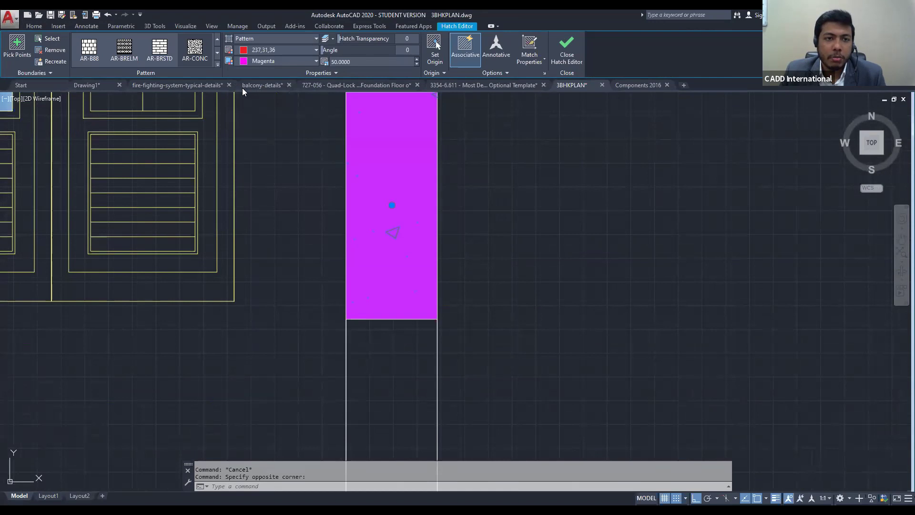
Set the background colour of the right-hand column's hatch to black 0,0,0 and deselect it
left_click(282, 61)
left_click(251, 96)
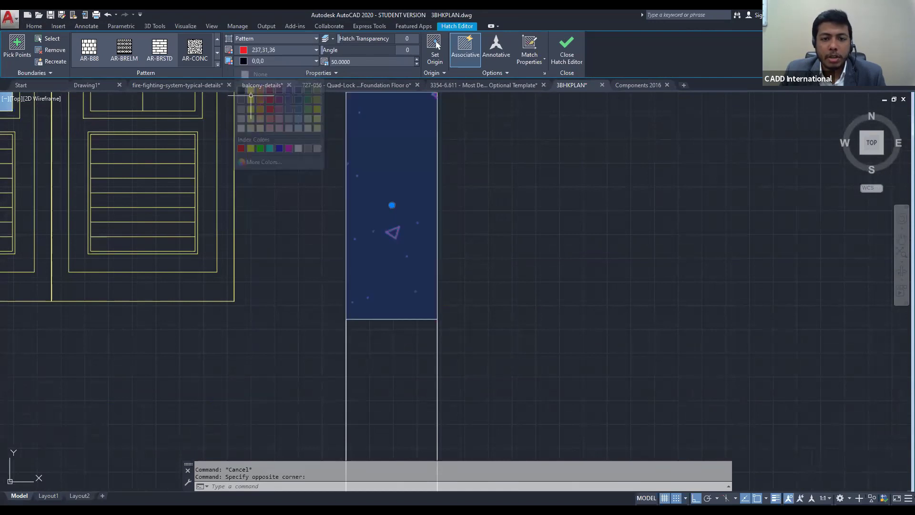
key("Escape")
scroll(381, 224, "up", 4)
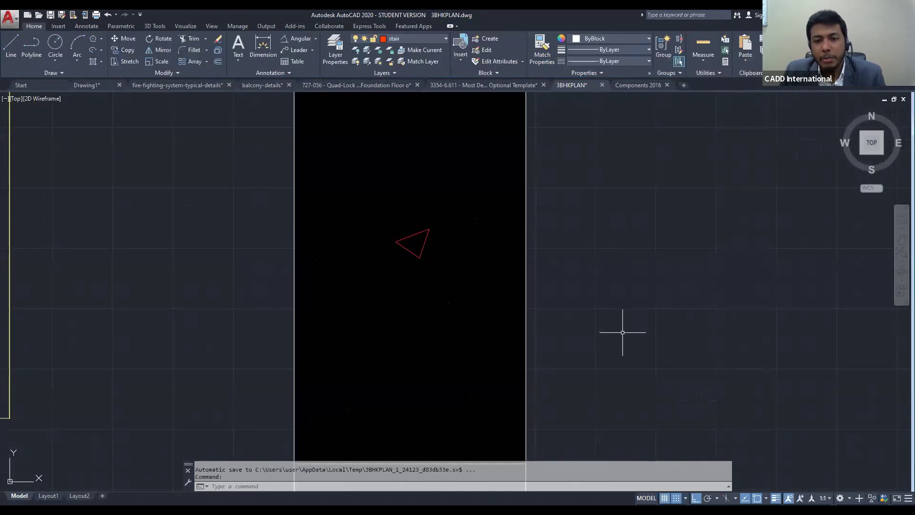
scroll(622, 332, "down", 4)
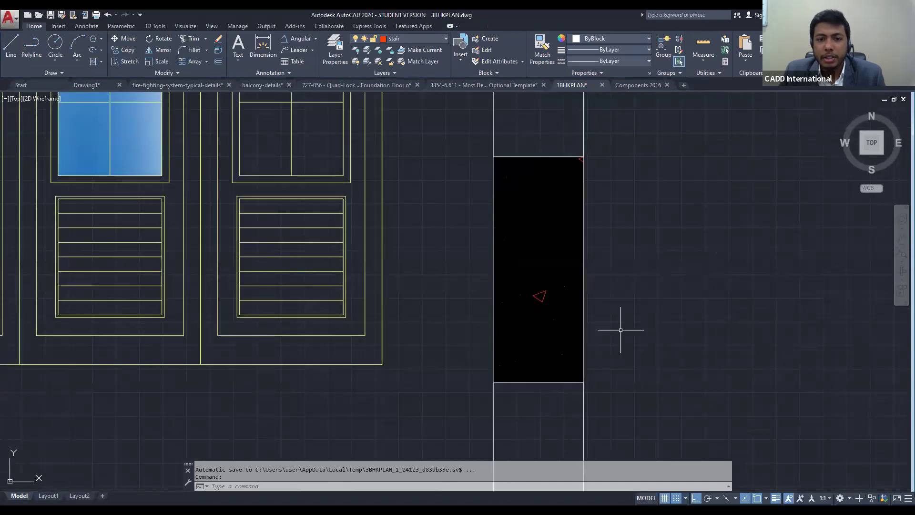
scroll(620, 329, "down", 3)
Set the pattern scale of the right-hand column's AR-CONC hatch to 10 and deselect it
key("Escape")
left_click(454, 225)
left_click(374, 62)
type("1")
key("Return")
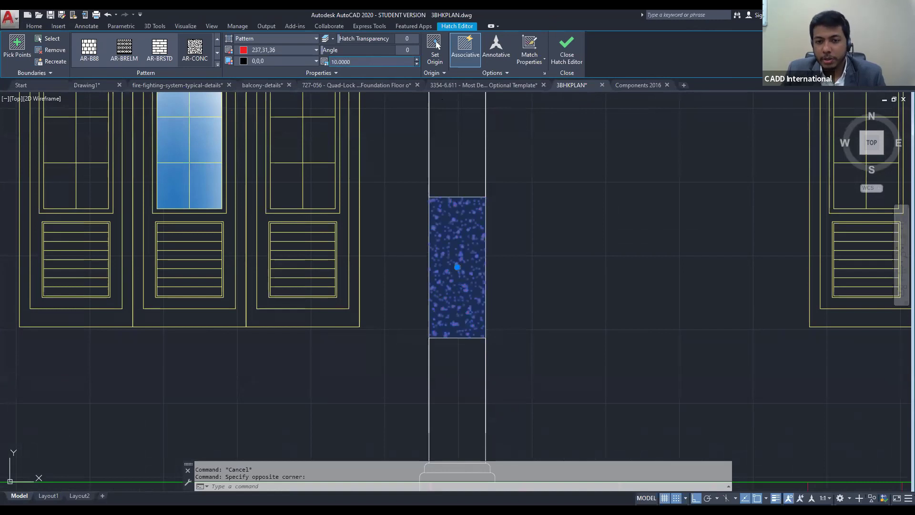
key("Escape")
scroll(473, 211, "up", 4)
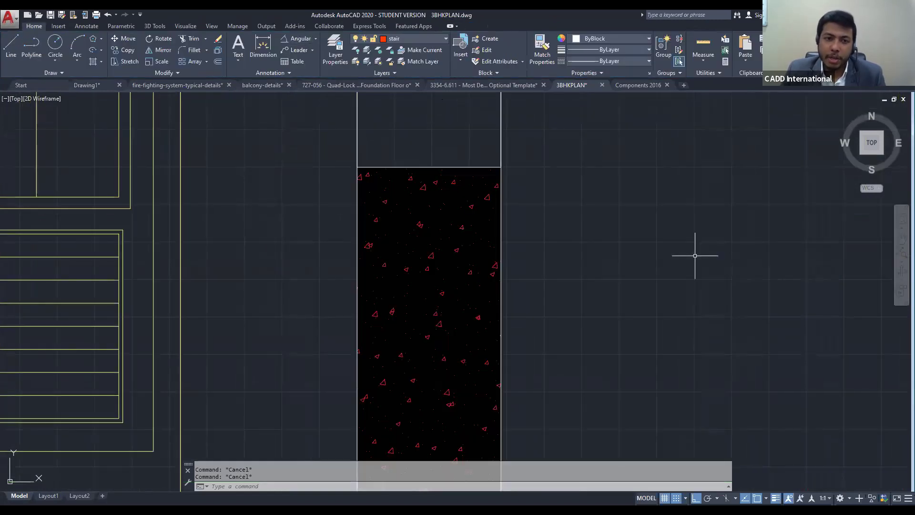
middle_click_drag(434, 289, 362, 184)
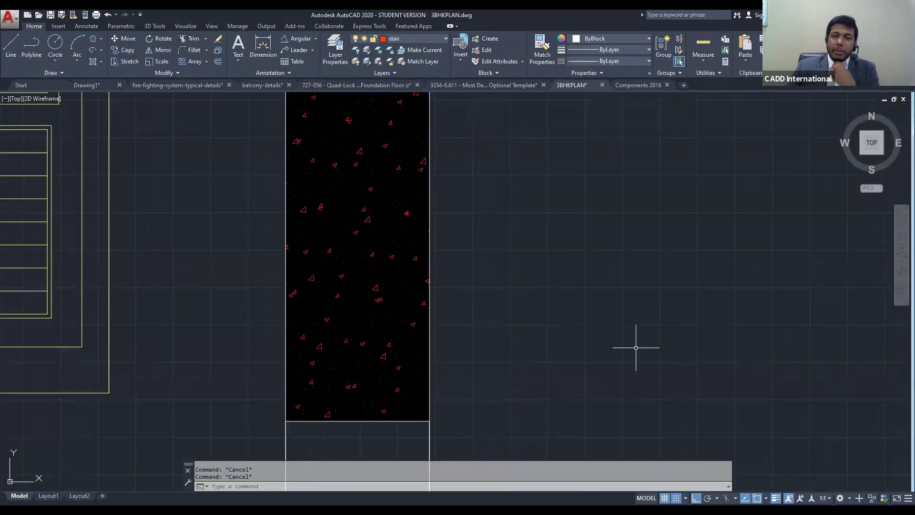
Give the right-hand column's hatch a black 0,0,0 pattern colour on a yellow 241,235,31 background, and deselect it
left_click(417, 181)
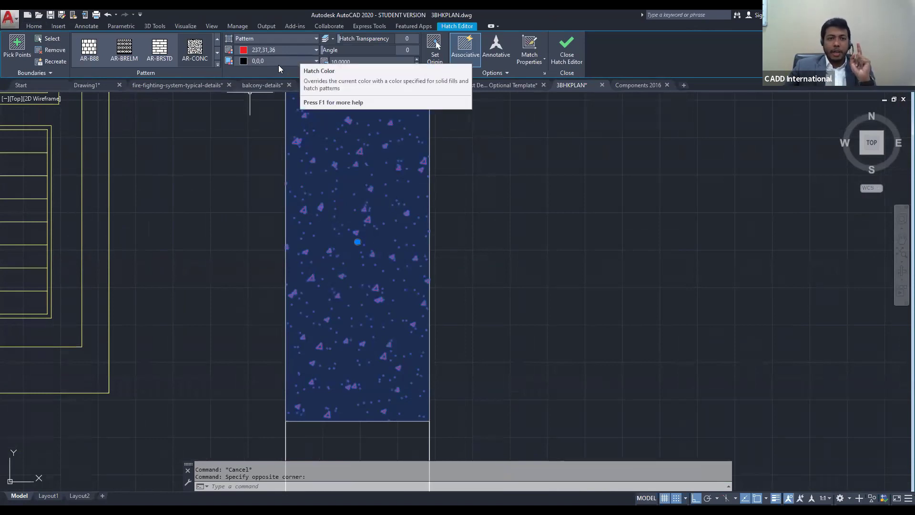
left_click(281, 49)
left_click(274, 64)
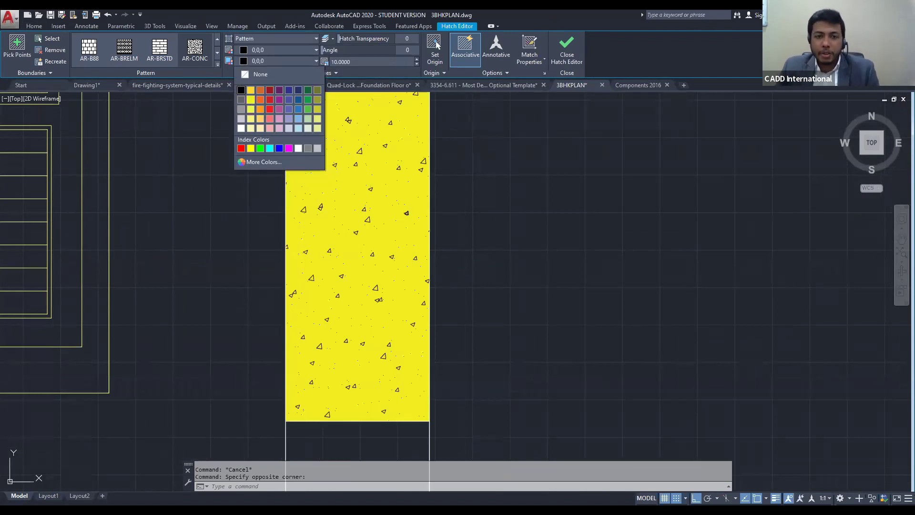
key("Escape")
scroll(351, 173, "up", 5)
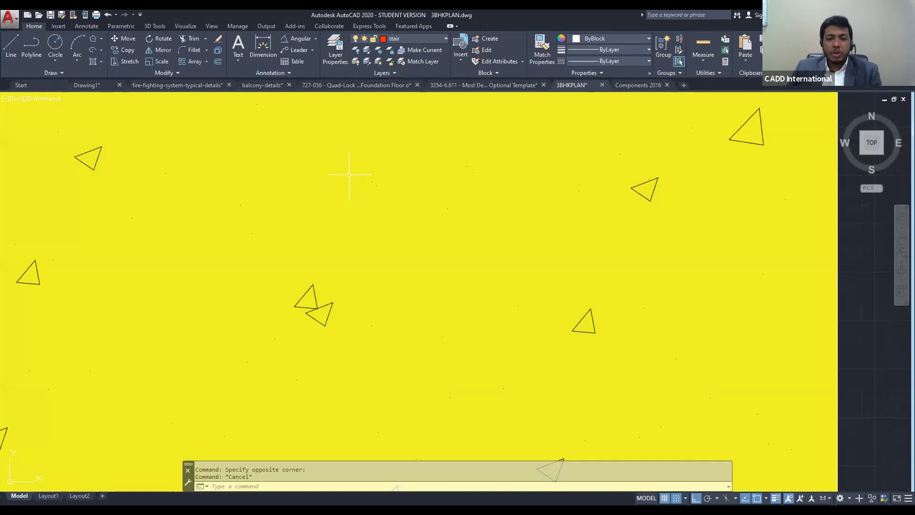
scroll(499, 227, "down", 5)
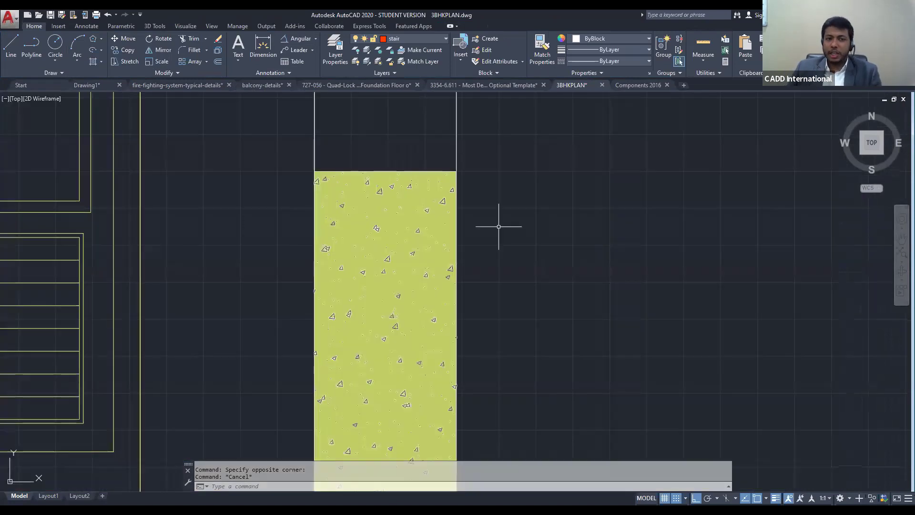
key("Escape")
Select the left-hand column's hatch to inspect its pattern and background colours, and deselect it
scroll(498, 226, "down", 5)
scroll(415, 225, "up", 5)
middle_click_drag(260, 127, 338, 190)
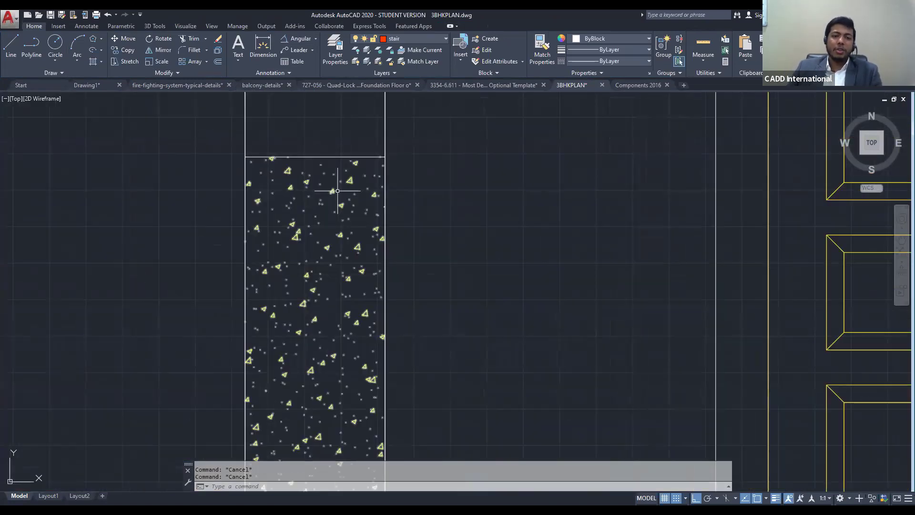
left_click(337, 190)
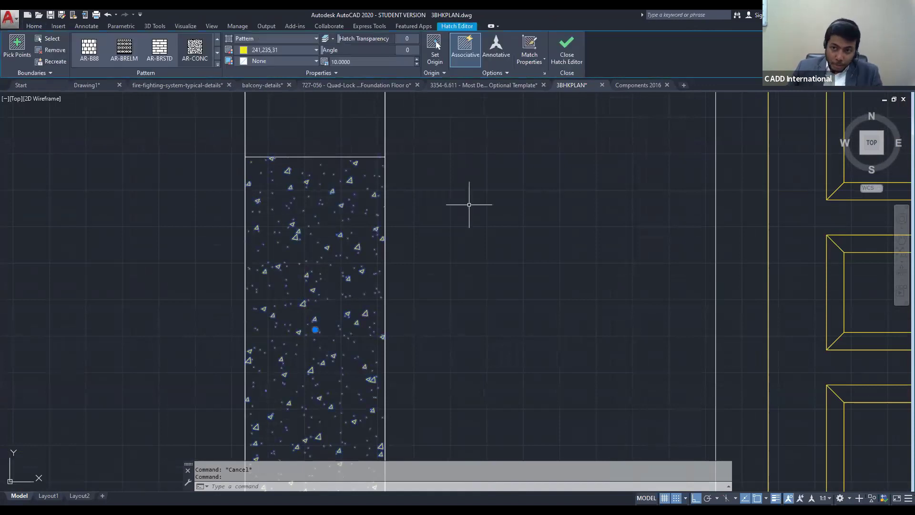
key("Escape")
scroll(670, 229, "down", 5)
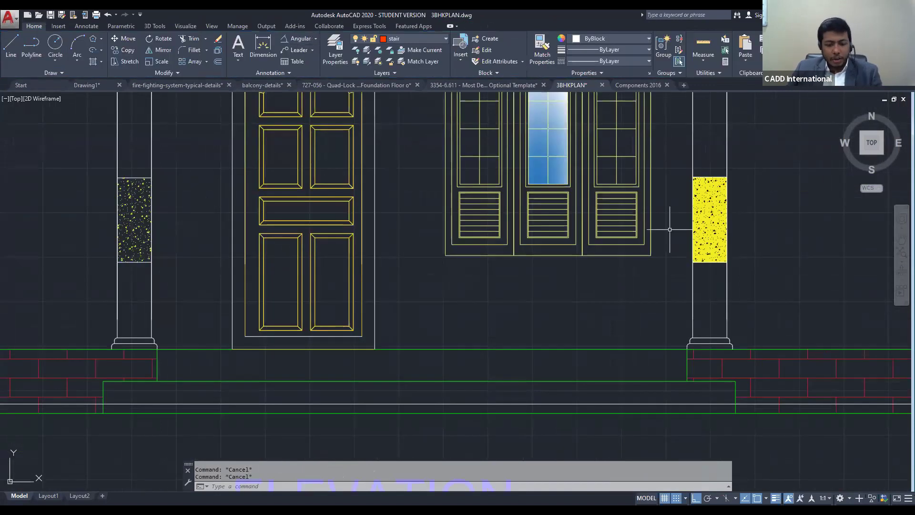
key("F1")
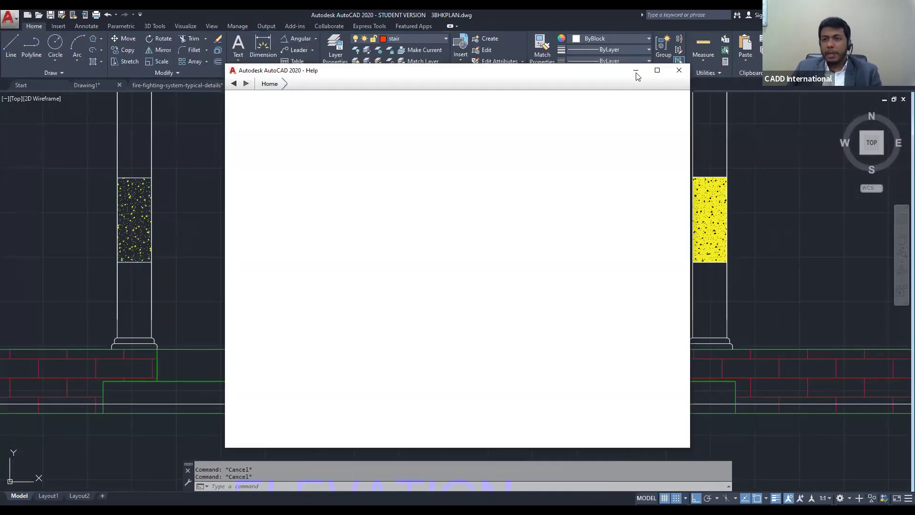
left_click(636, 72)
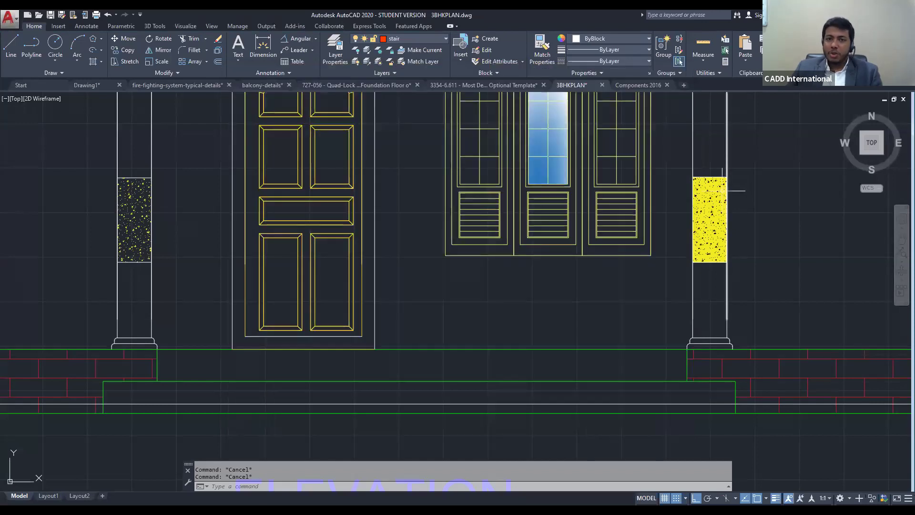
Set a new hatch origin for the right-hand column's yellow hatch at a point near its upper end, and deselect it
left_click(720, 191)
mouse_move(754, 182)
middle_mouse_down()
mouse_move(714, 212)
mouse_move(670, 286)
middle_mouse_up()
left_click(434, 48)
scroll(619, 279, "up", 4)
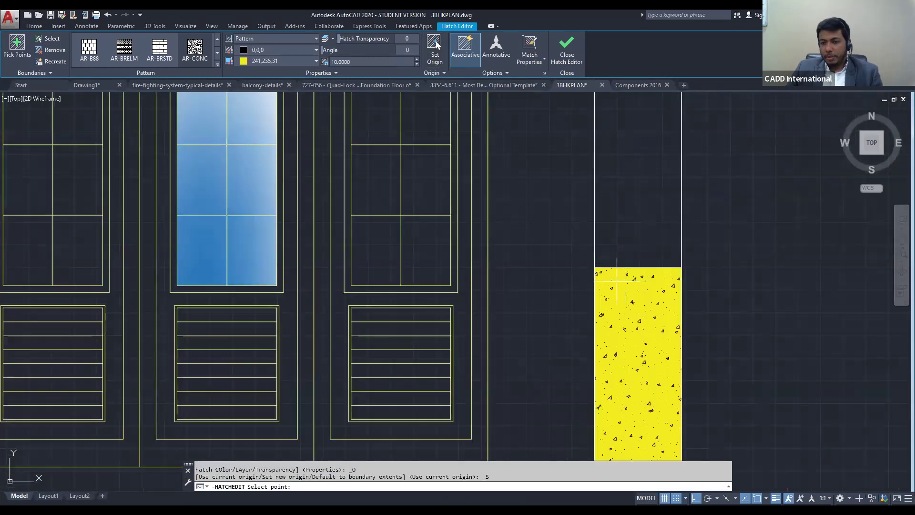
left_click(619, 282)
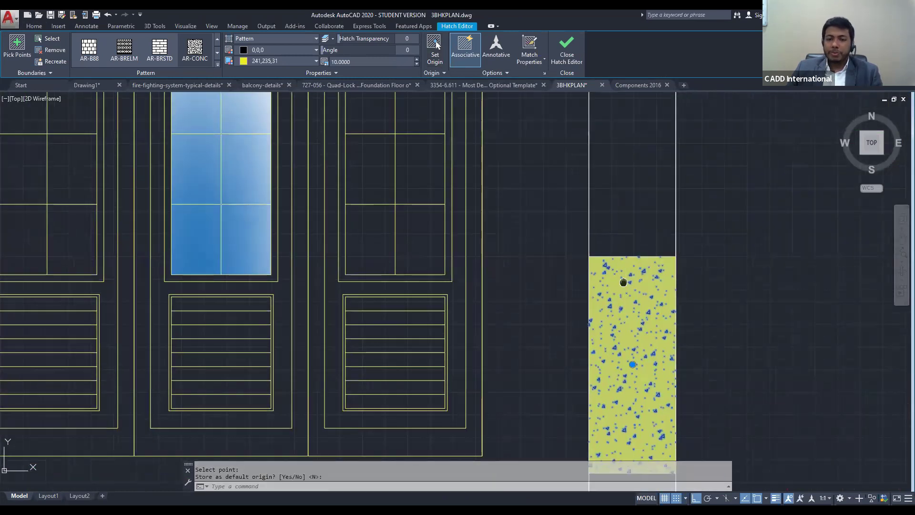
scroll(620, 267, "down", 2)
scroll(606, 221, "down", 2)
middle_click_drag(583, 220, 432, 212)
key("Escape")
key("Escape")
scroll(501, 283, "down", 4)
scroll(453, 244, "up", 1)
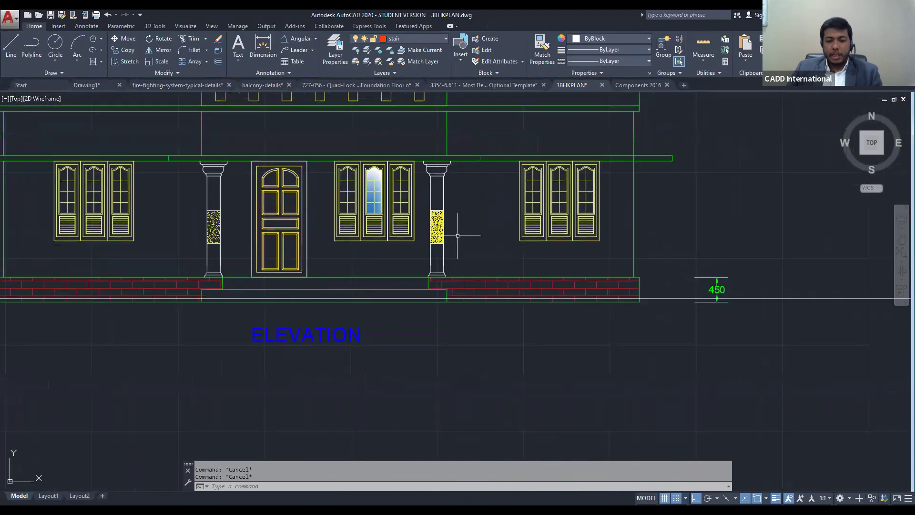
Draw a rectangle in the empty area below the elevation, to the right of the ELEVATION title
type("rec")
key("Return")
middle_click_drag(522, 363, 434, 251)
left_click(411, 267)
middle_click_drag(652, 439, 602, 367)
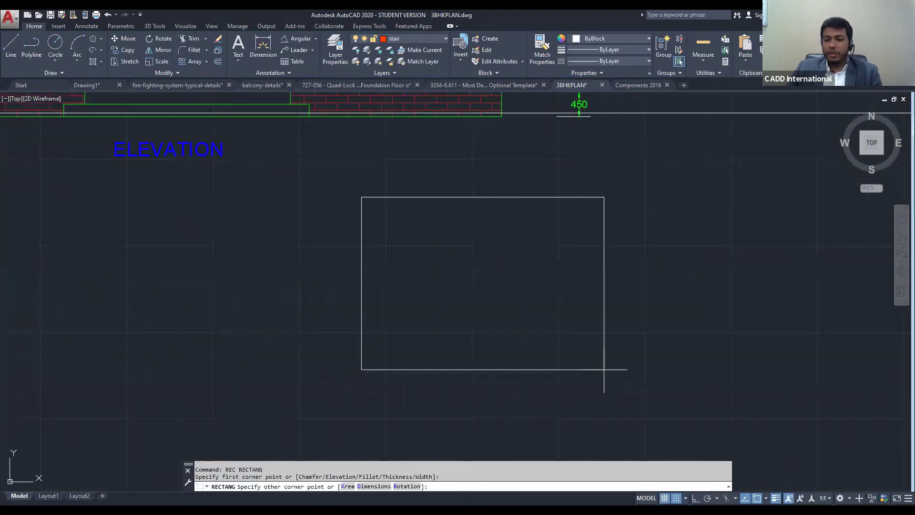
left_click(603, 369)
key("Escape")
key("Escape")
Start a hatch and choose the ANSI37 crosshatch pattern from the available patterns
type("H")
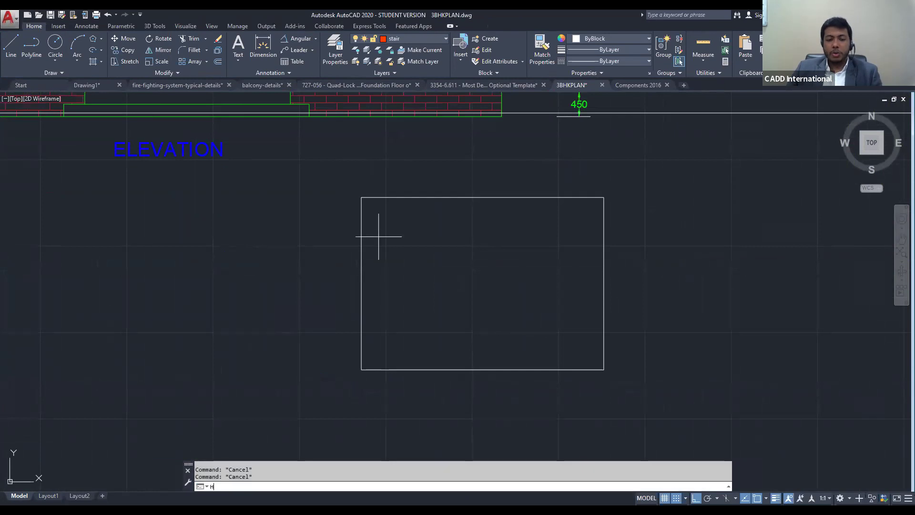
key("Return")
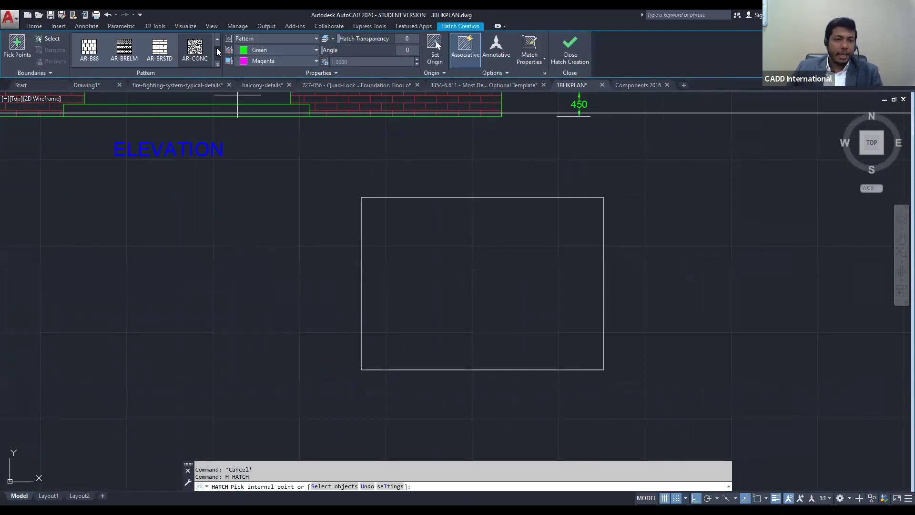
scroll(216, 50, "down", 3)
scroll(217, 52, "down", 10)
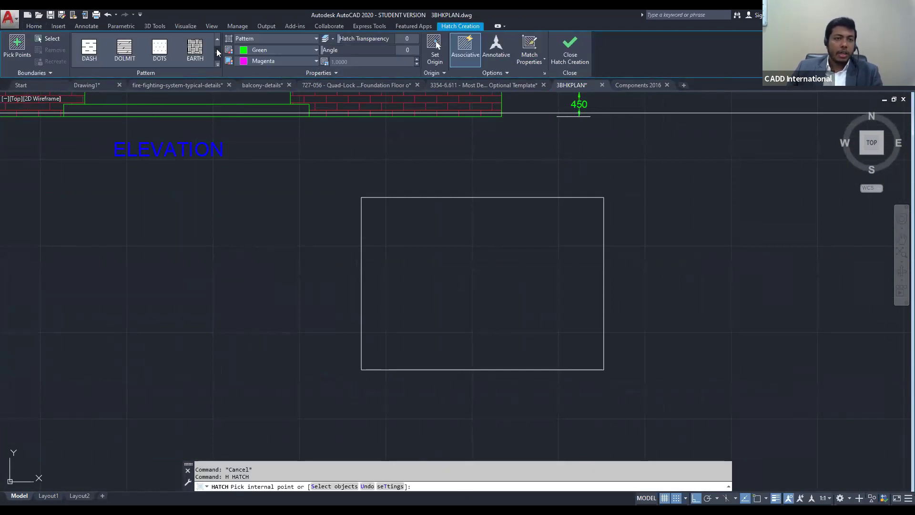
scroll(217, 53, "down", 6)
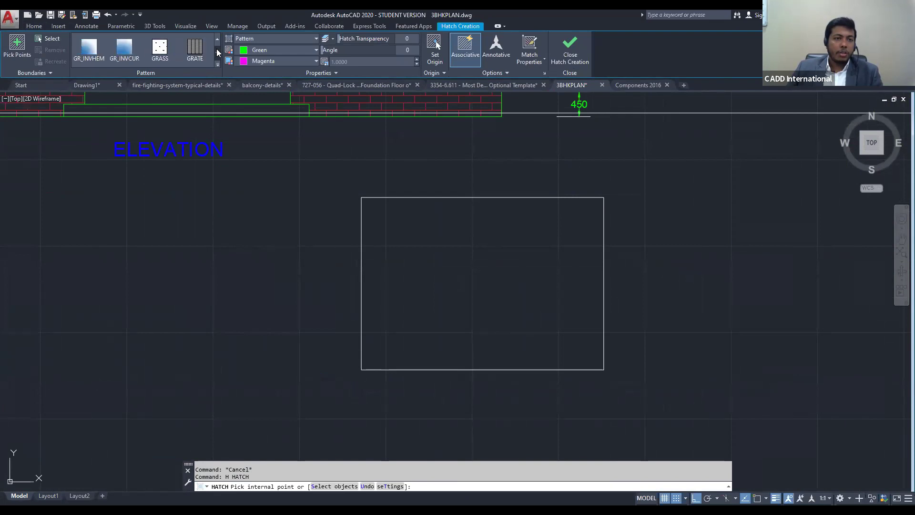
scroll(217, 53, "down", 1)
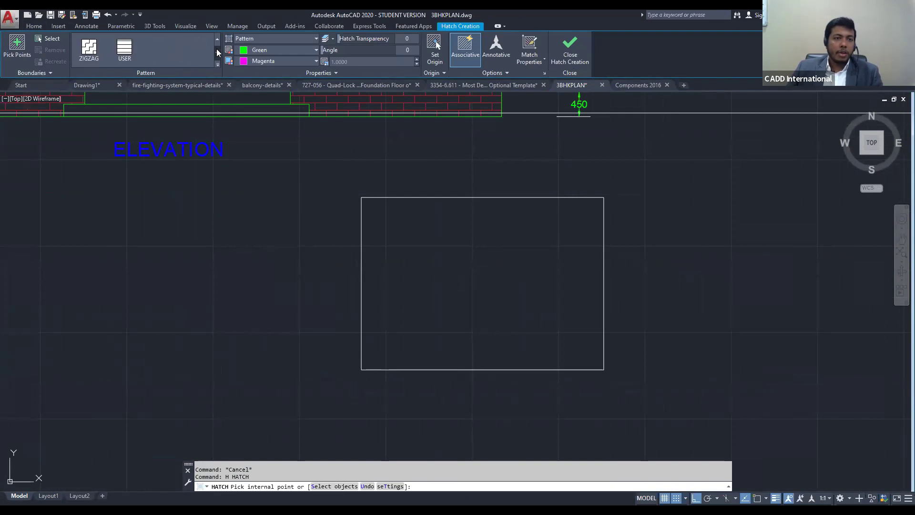
scroll(215, 39, "up", 10)
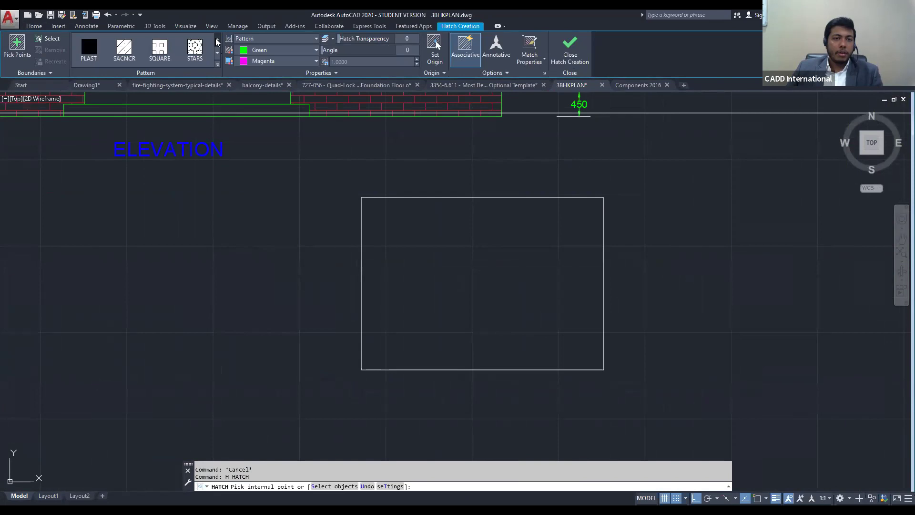
scroll(216, 42, "up", 8)
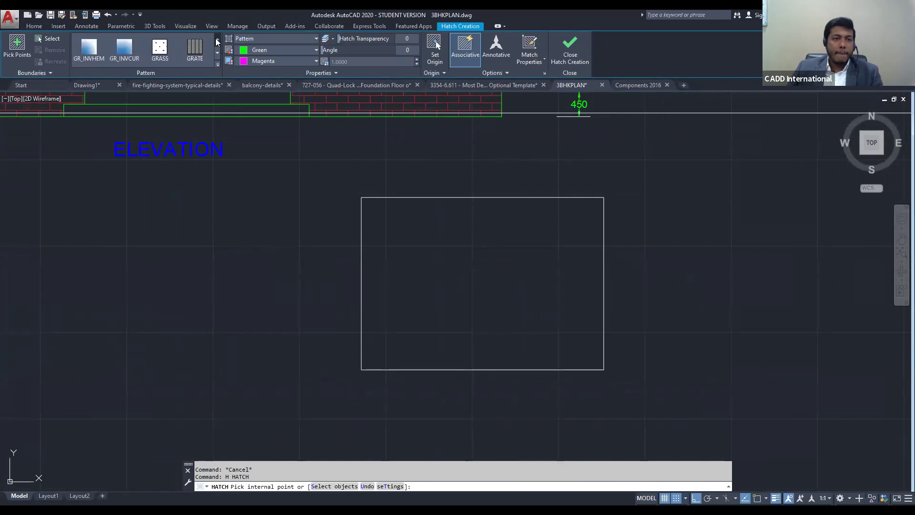
scroll(216, 38, "up", 2)
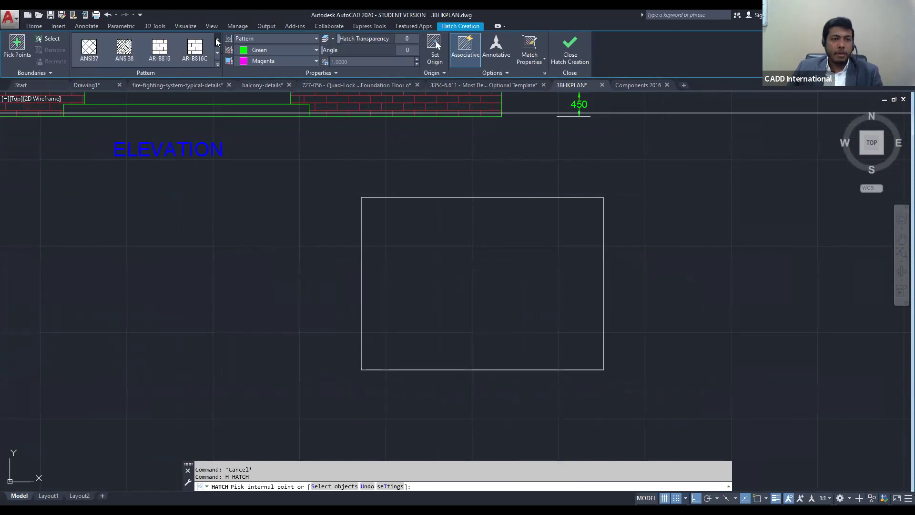
left_click(89, 48)
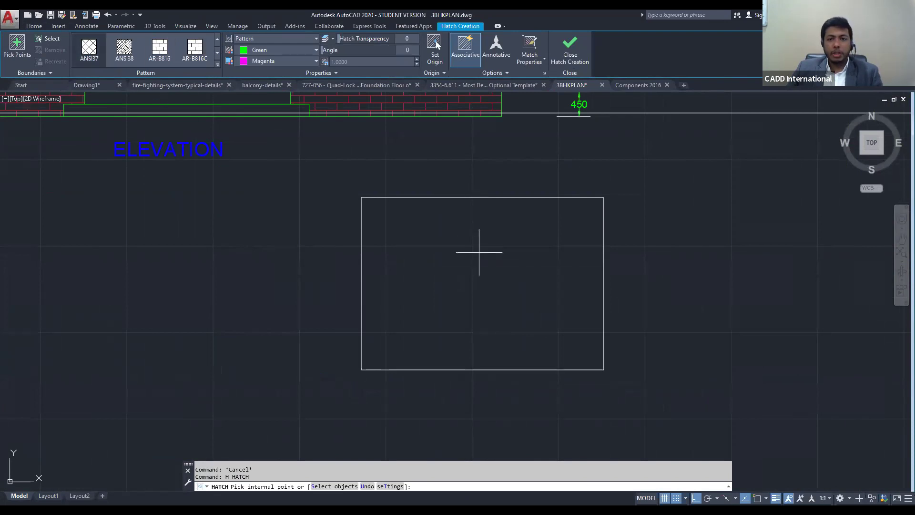
left_click(17, 48)
left_click(465, 248)
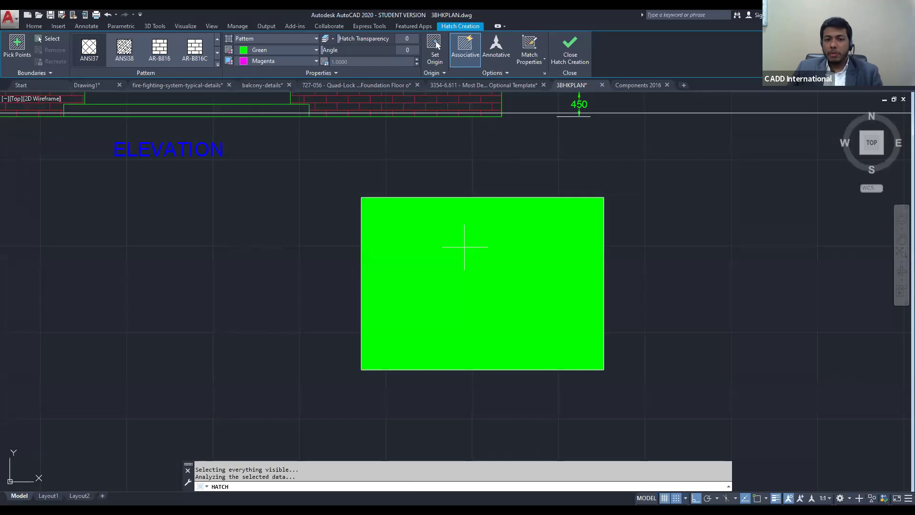
scroll(528, 254, "up", 2)
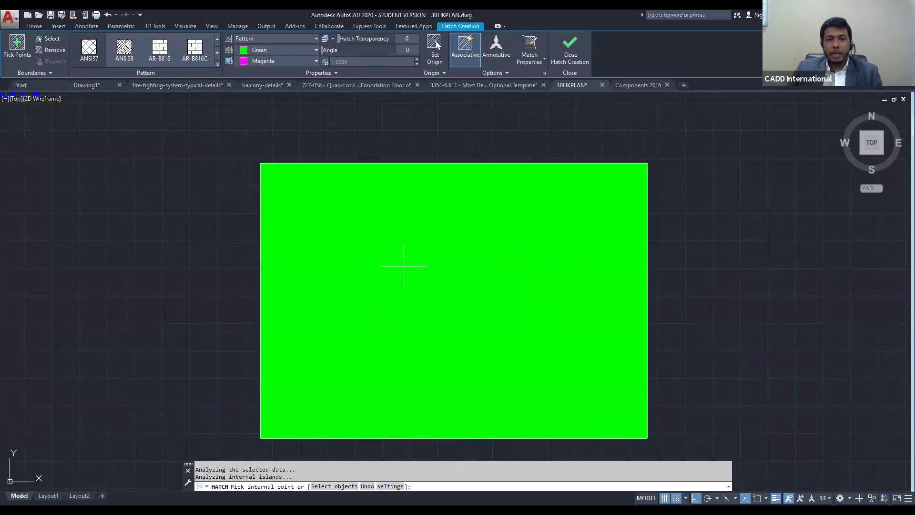
key("Escape")
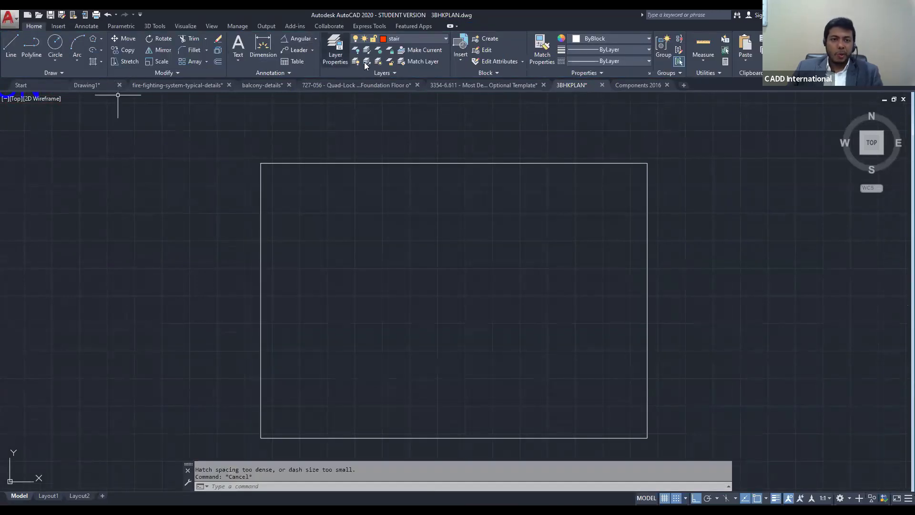
Restart the hatch with the pattern colour set to ByLayer and the background colour set to None
key("Return")
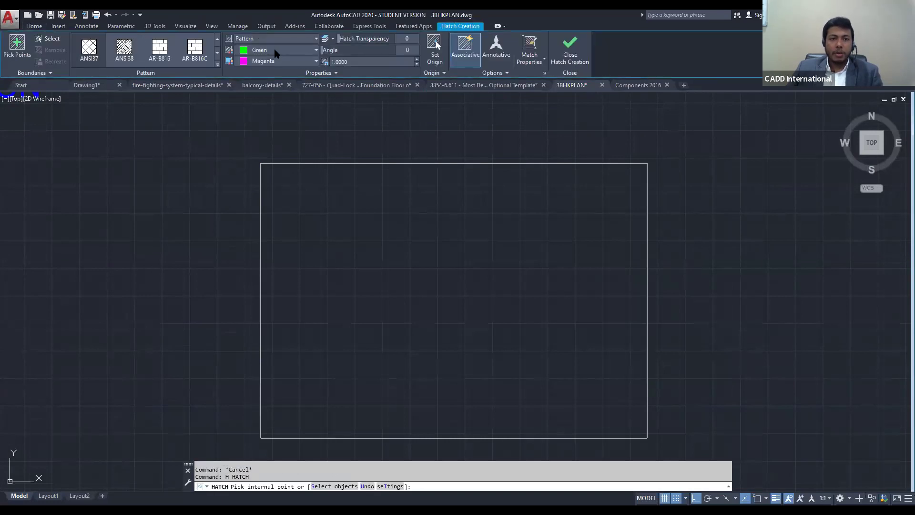
left_click(275, 51)
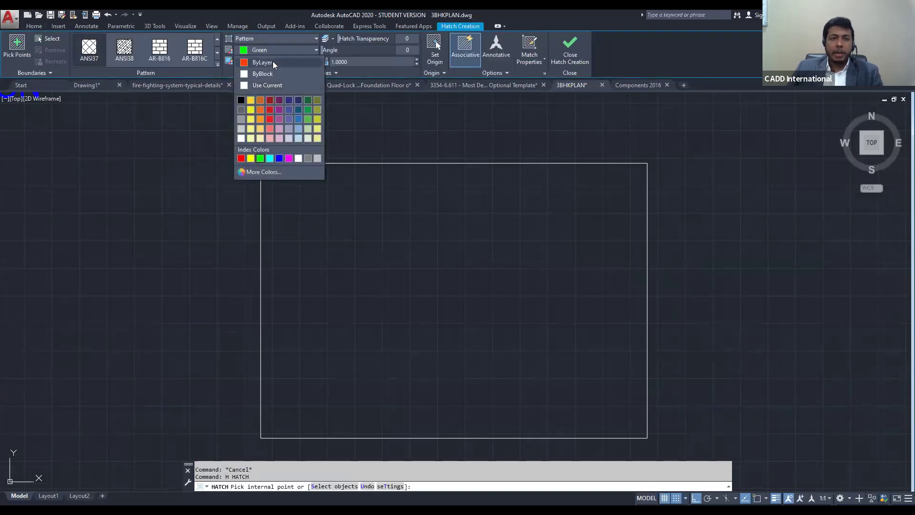
left_click(273, 61)
left_click(265, 61)
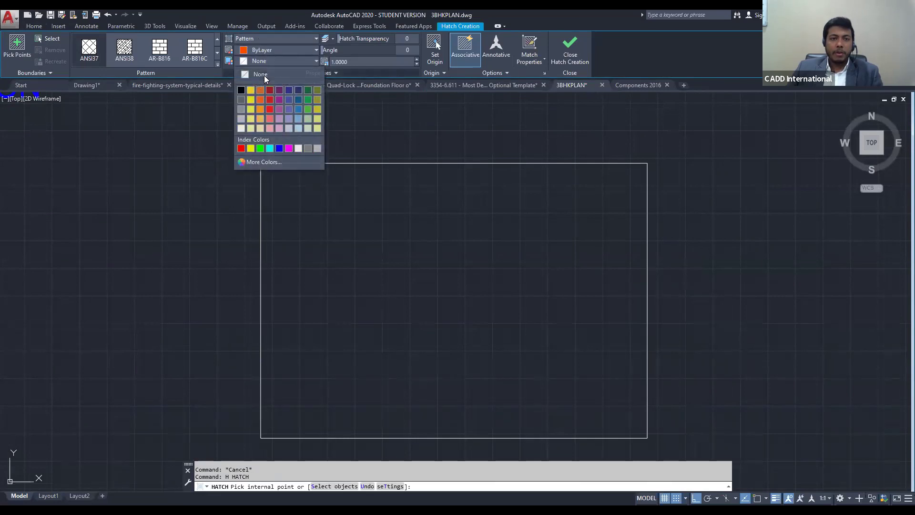
left_click(264, 76)
Hatch the inside of the sample rectangle, letting the dense pattern's scale adjust automatically
left_click(11, 53)
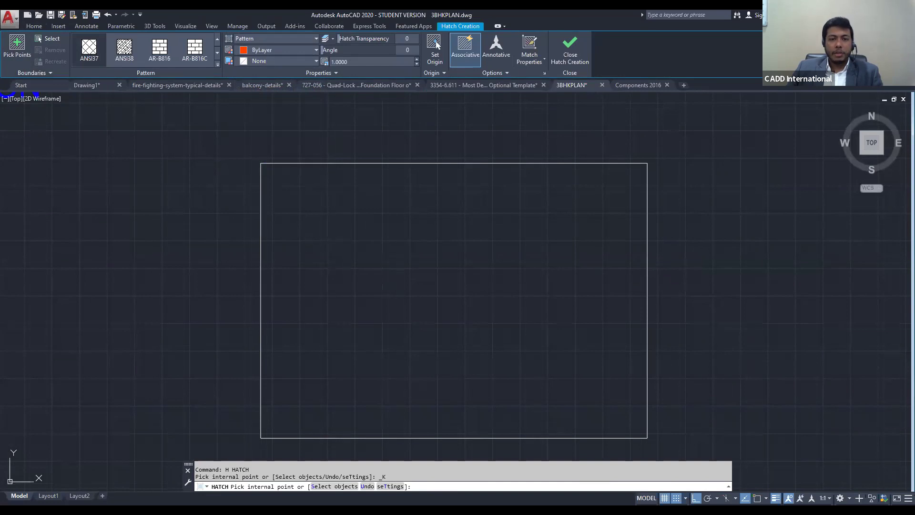
left_click(374, 257)
key("Return")
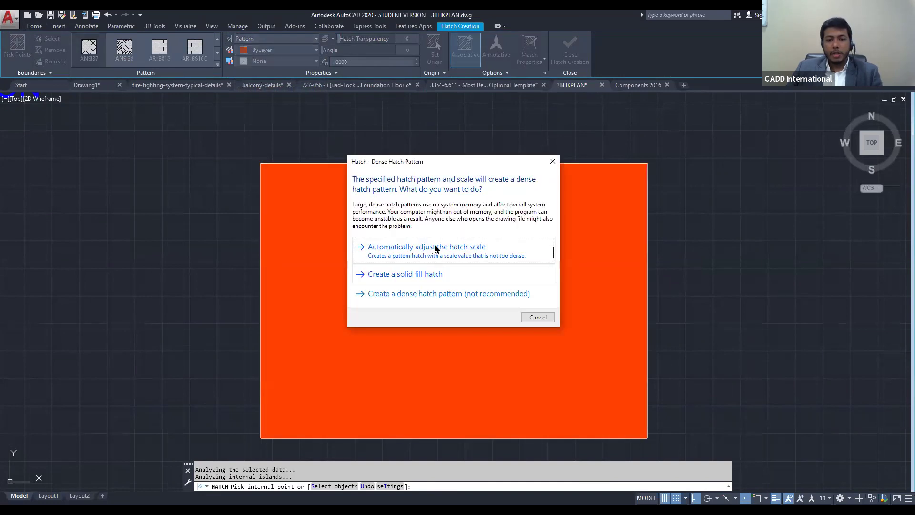
left_click(436, 253)
scroll(417, 267, "down", 2)
key("Escape")
Set the sample rectangle's hatch scale to 500 and deselect the hatch
left_click(411, 281)
left_click(365, 61)
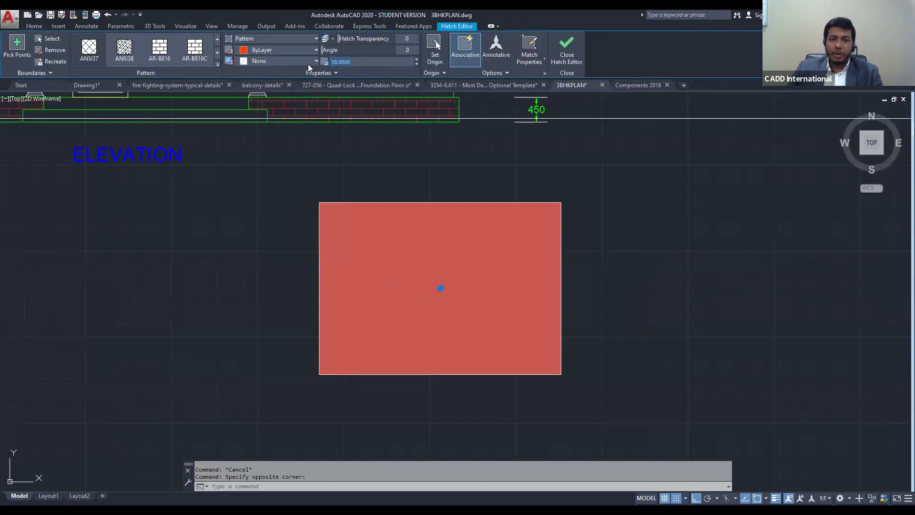
type("500")
key("Return")
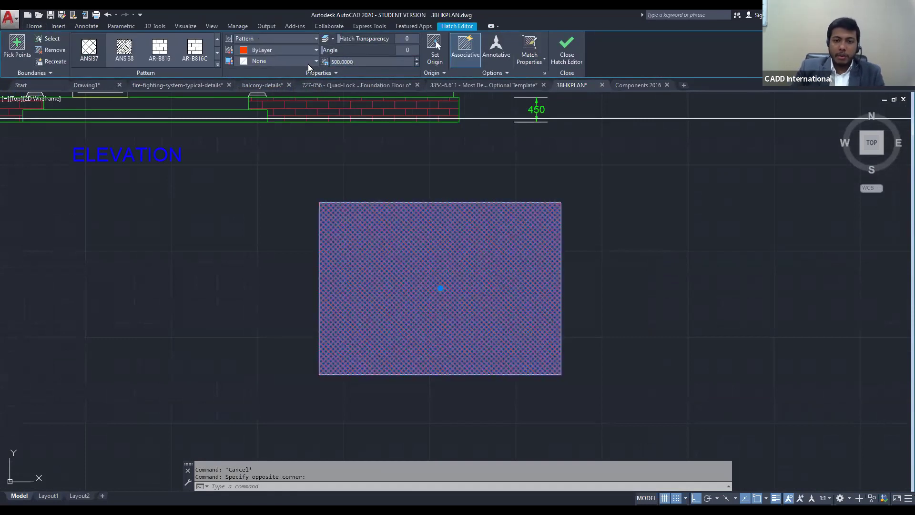
key("Escape")
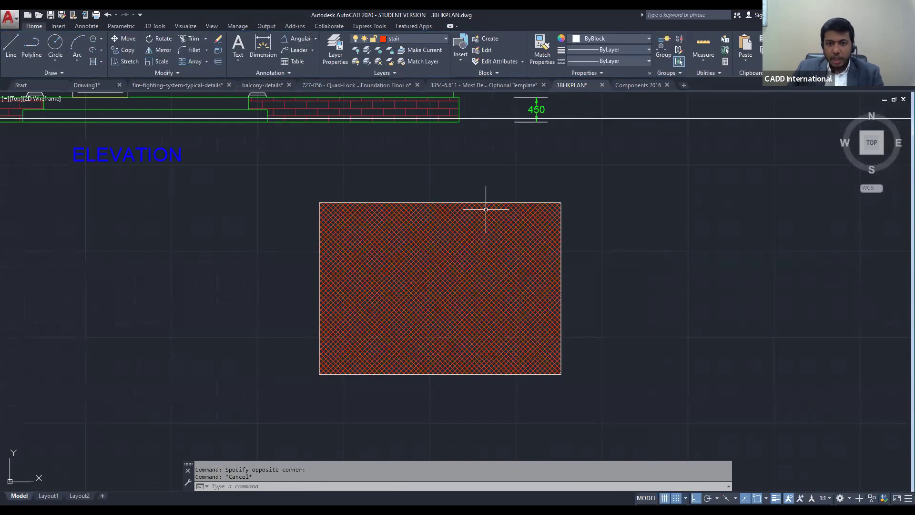
Set the sample rectangle's hatch scale to 800 and deselect the hatch
scroll(441, 259, "up", 2)
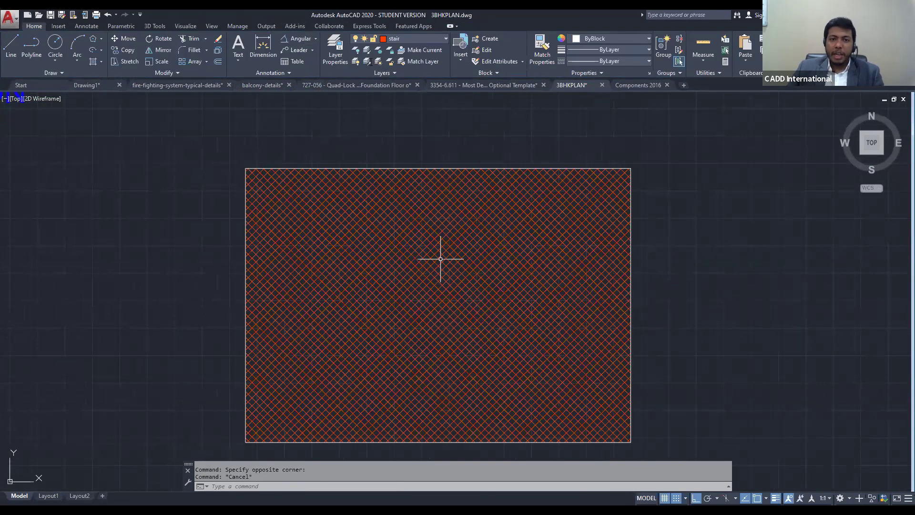
scroll(440, 259, "up", 2)
scroll(440, 258, "down", 2)
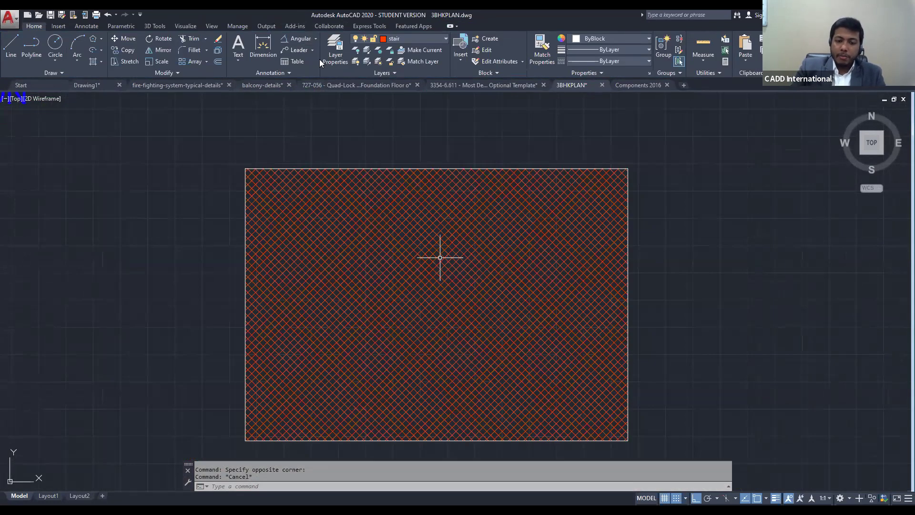
left_click(405, 220)
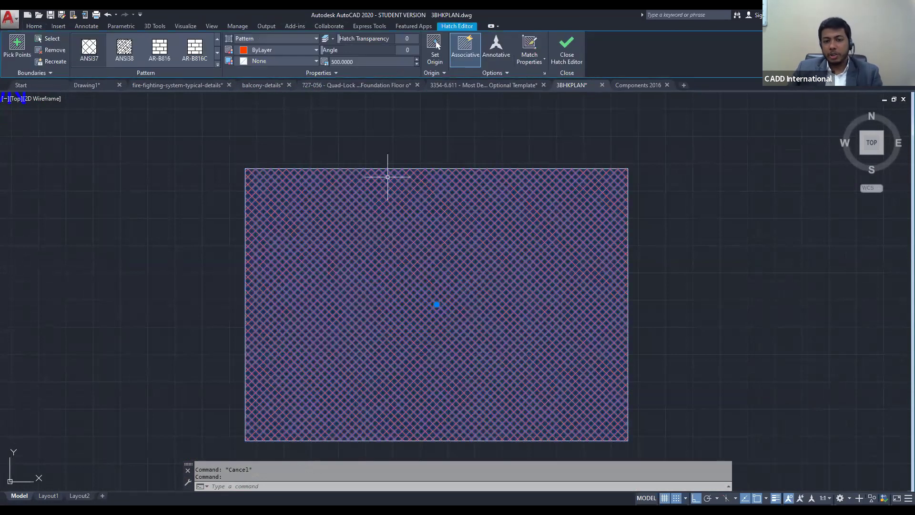
left_click(367, 62)
type("800")
key("Return")
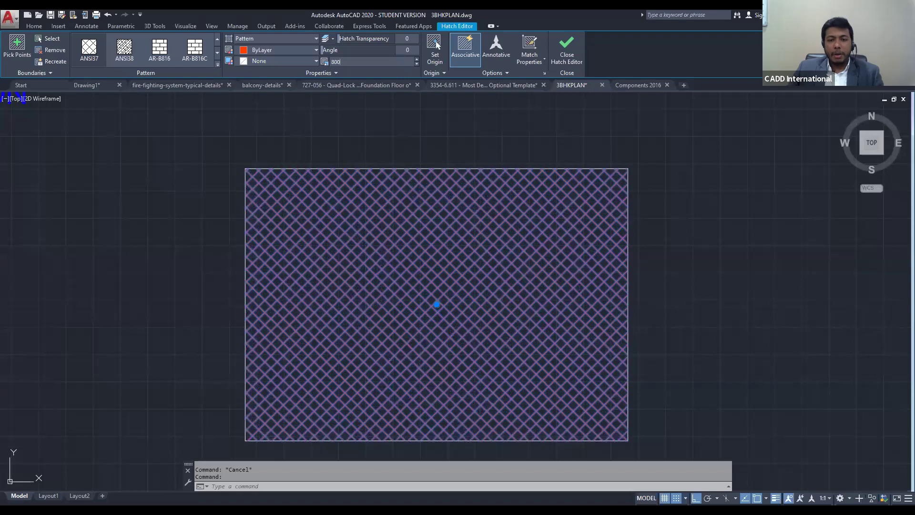
key("Return")
key("Escape")
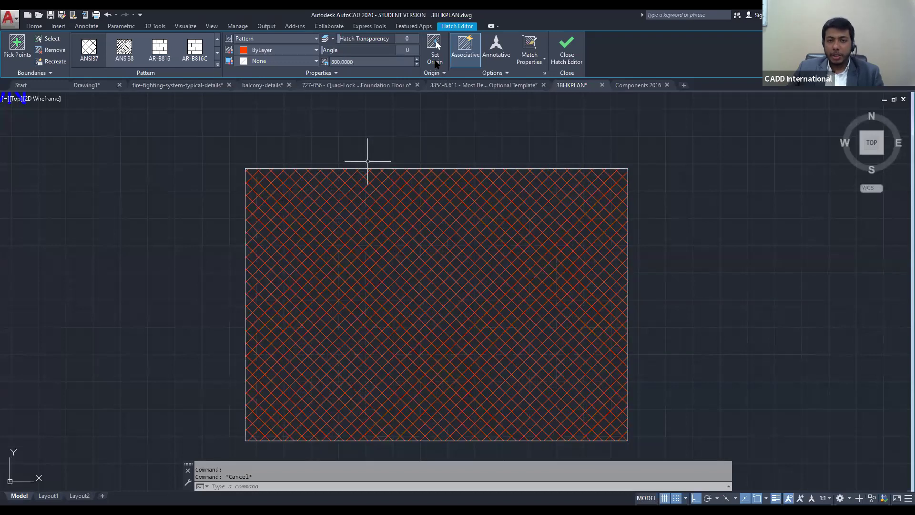
key("Escape")
Set a new origin for the rectangle's hatch at a point just inside its upper-left corner
middle_click_drag(368, 161, 433, 142)
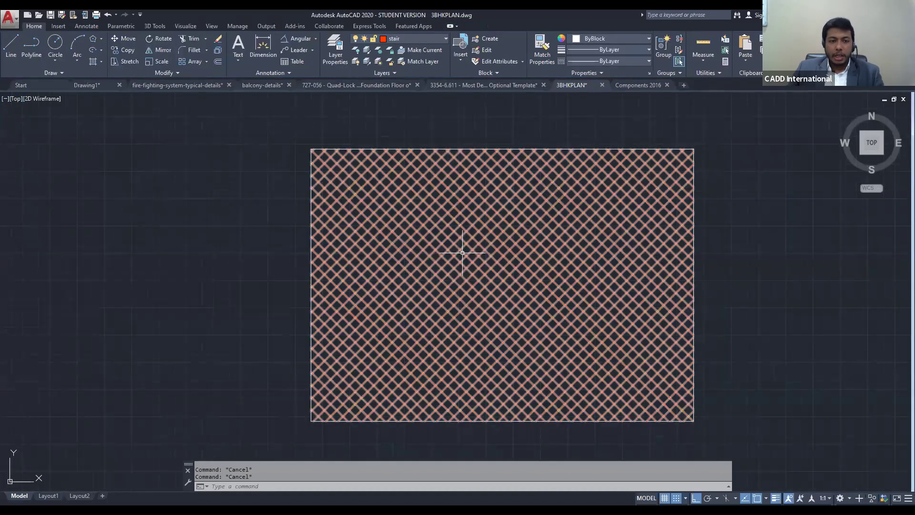
left_click(463, 253)
scroll(462, 253, "up", 2)
middle_click_drag(462, 253, 461, 378)
left_click(437, 44)
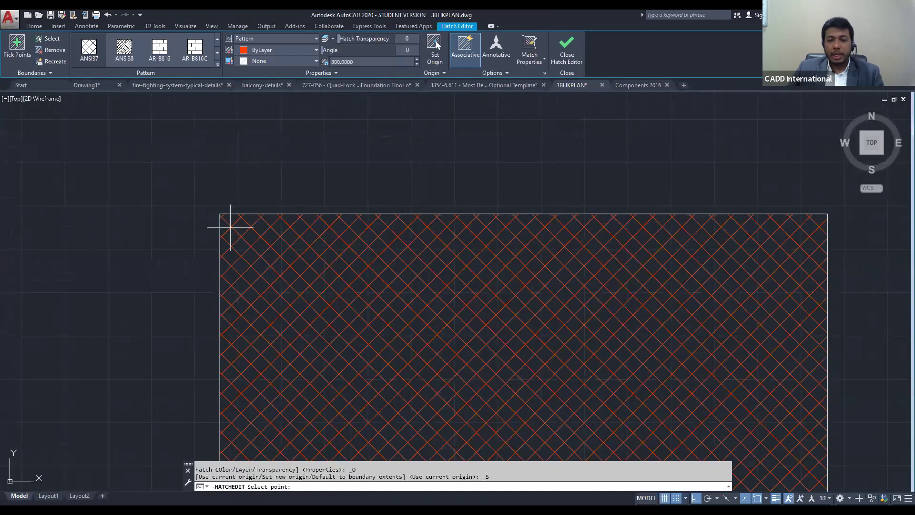
left_click(231, 224)
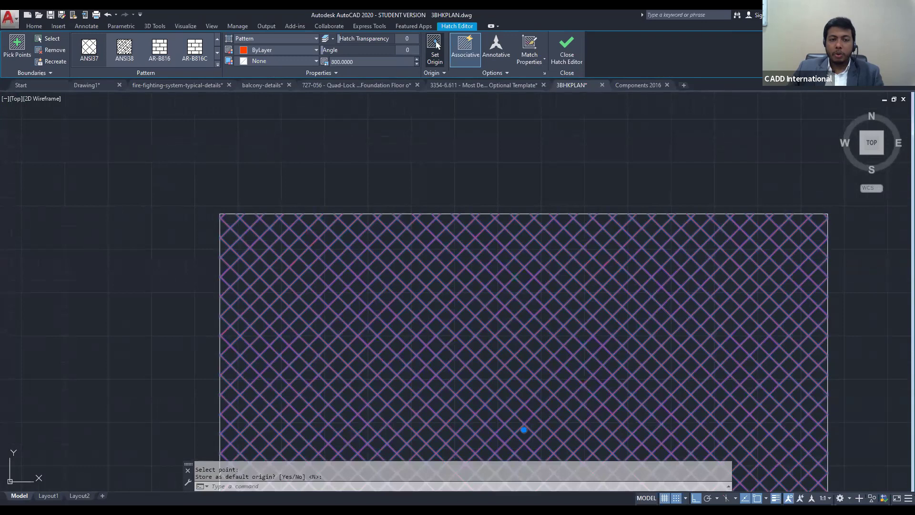
Set the hatch origin on the rectangle's left edge, at the first pattern crossing below the upper-left corner
scroll(241, 224, "up", 8)
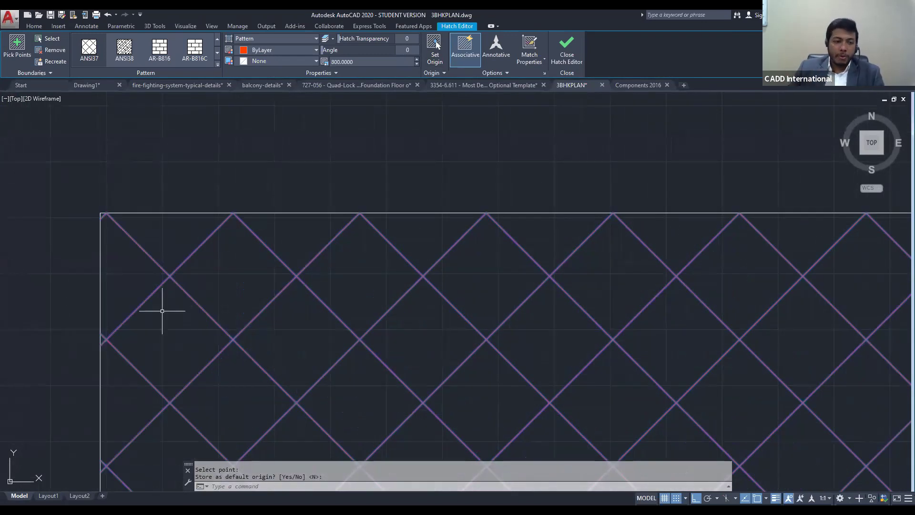
middle_click_drag(136, 335, 205, 291)
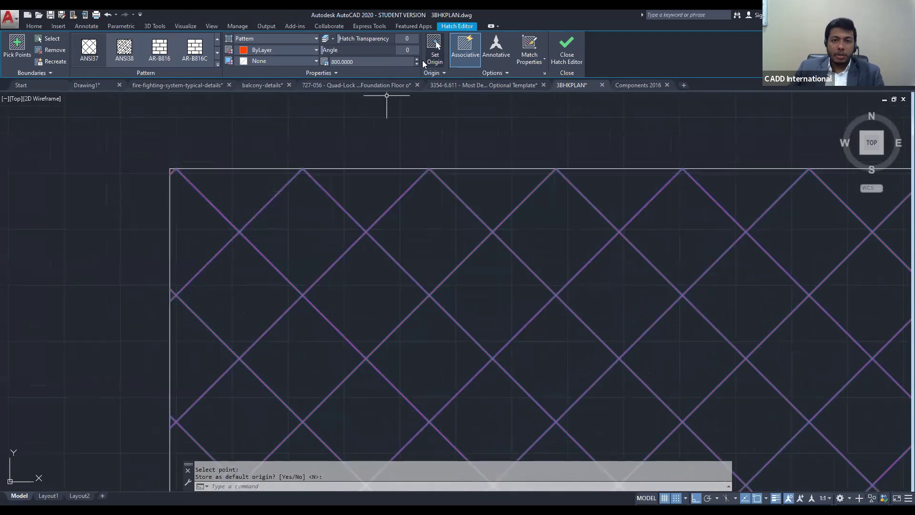
left_click(435, 52)
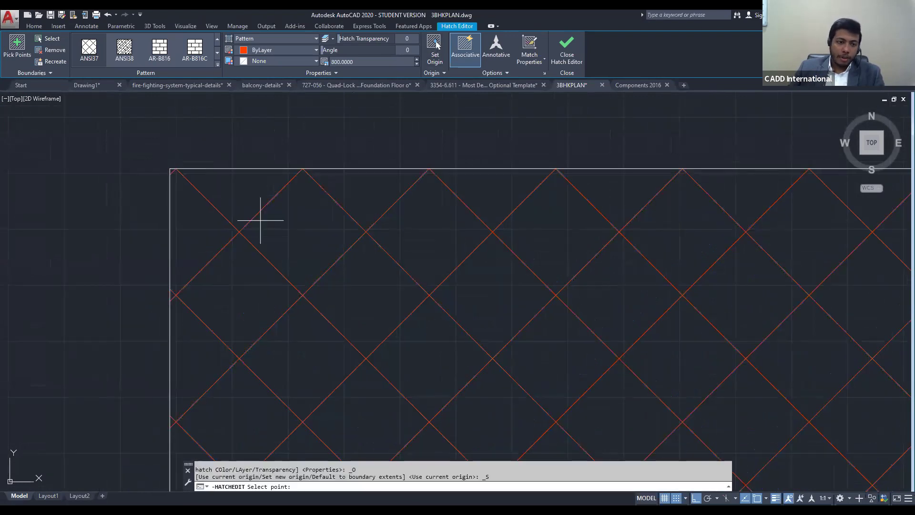
left_click(171, 296)
scroll(168, 298, "up", 4)
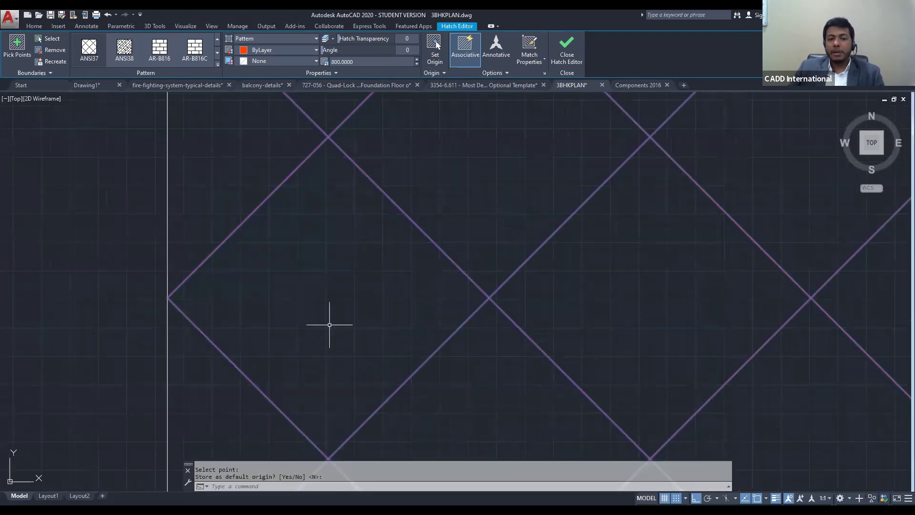
scroll(330, 324, "down", 5)
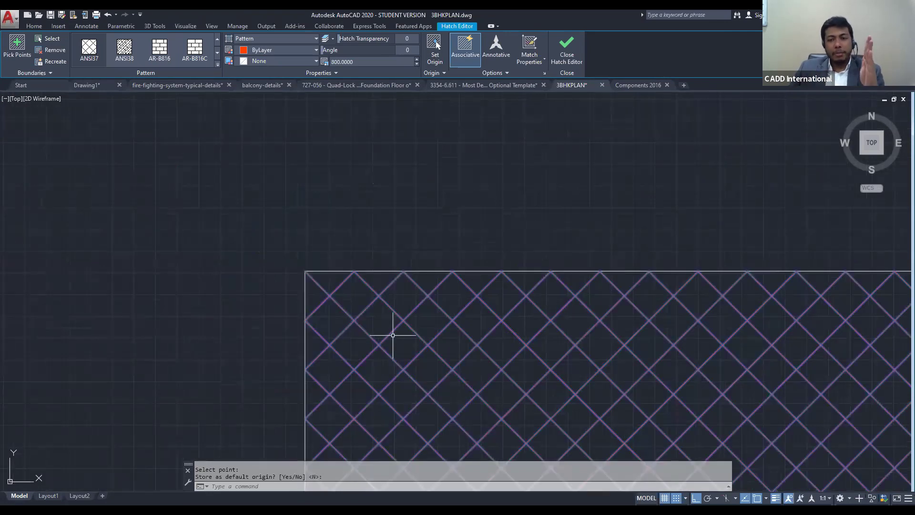
middle_click_drag(393, 335, 373, 221)
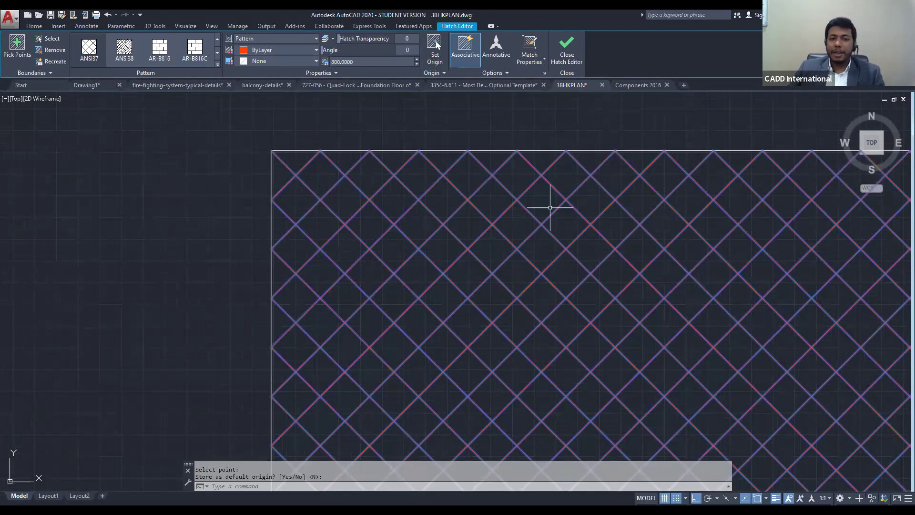
scroll(530, 200, "down", 5)
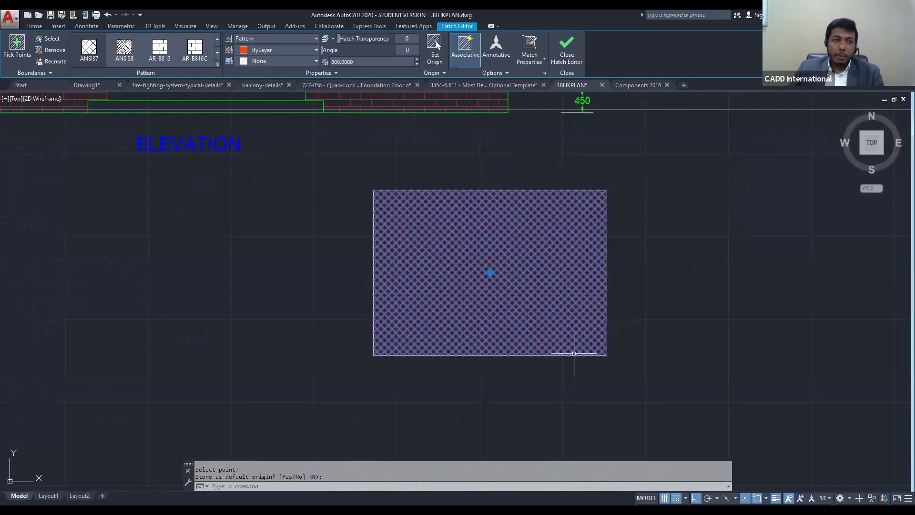
Set the sample rectangle's hatch scale to 1500 and deselect the hatch
scroll(598, 358, "up", 5)
scroll(348, 382, "down", 8)
key("Escape")
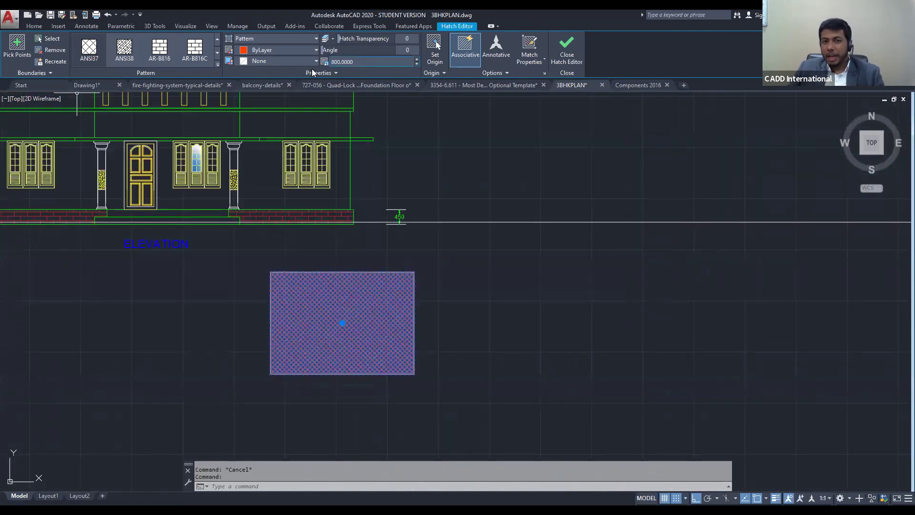
left_click_drag(358, 62, 308, 73)
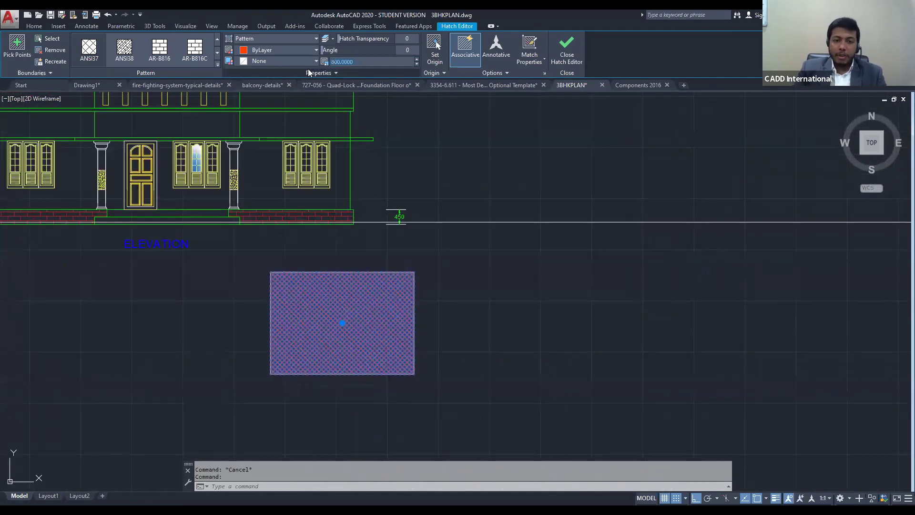
key("Escape")
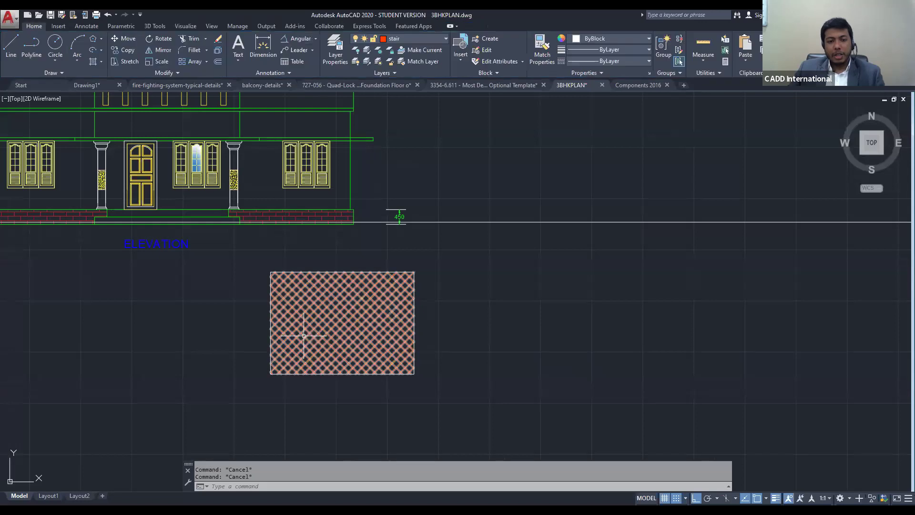
Try the sample rectangle's hatch at angles of 48, 30 and 0 degrees
scroll(304, 335, "up", 4)
left_click(332, 281)
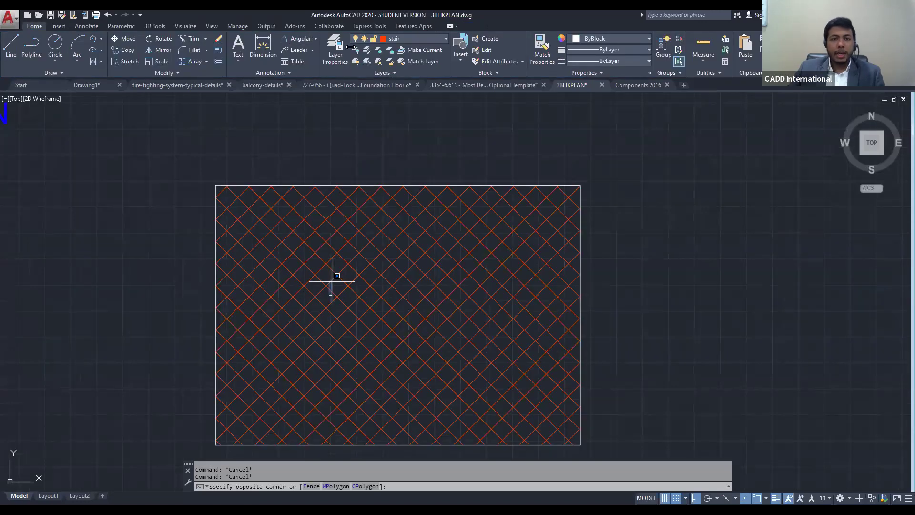
key("Escape")
left_click(332, 282)
left_click_drag(338, 50, 353, 51)
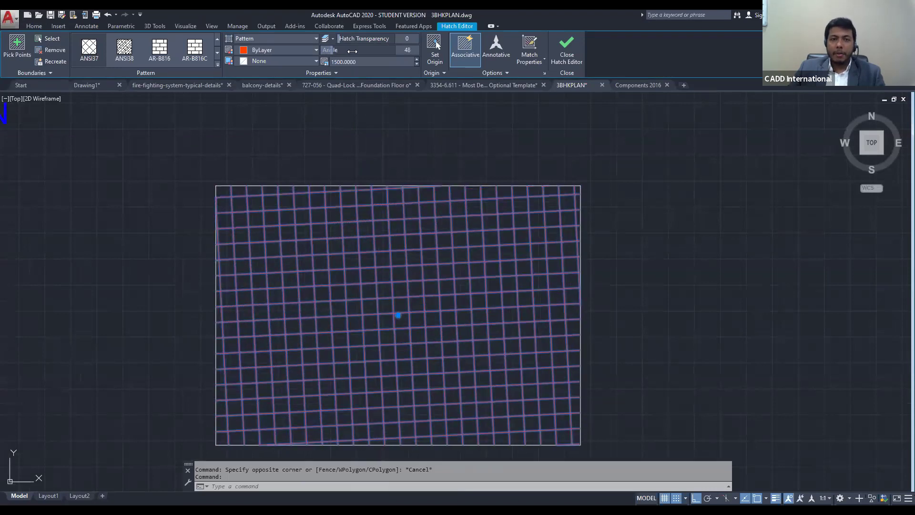
type("30")
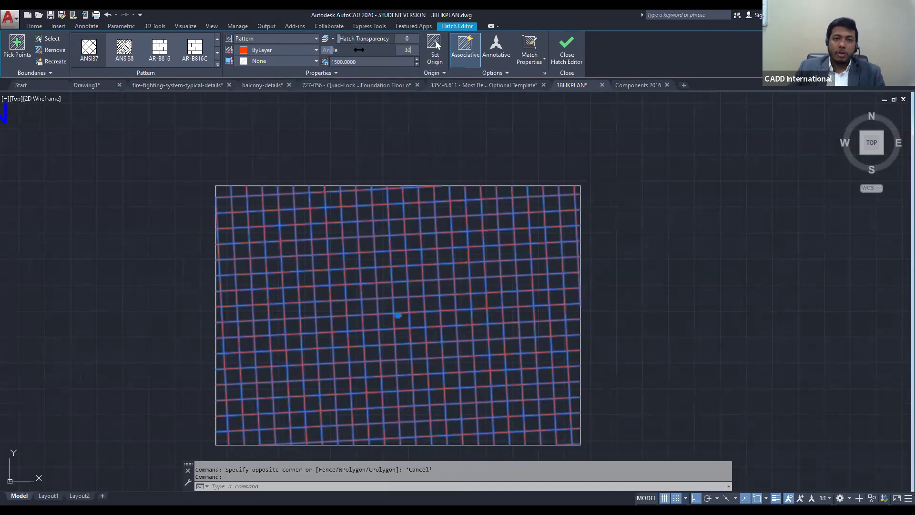
key("Return")
type("0")
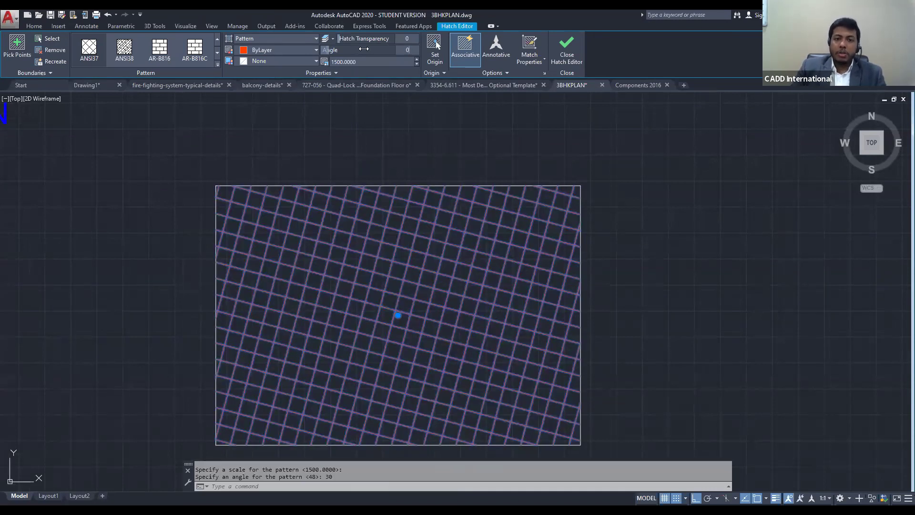
key("Return")
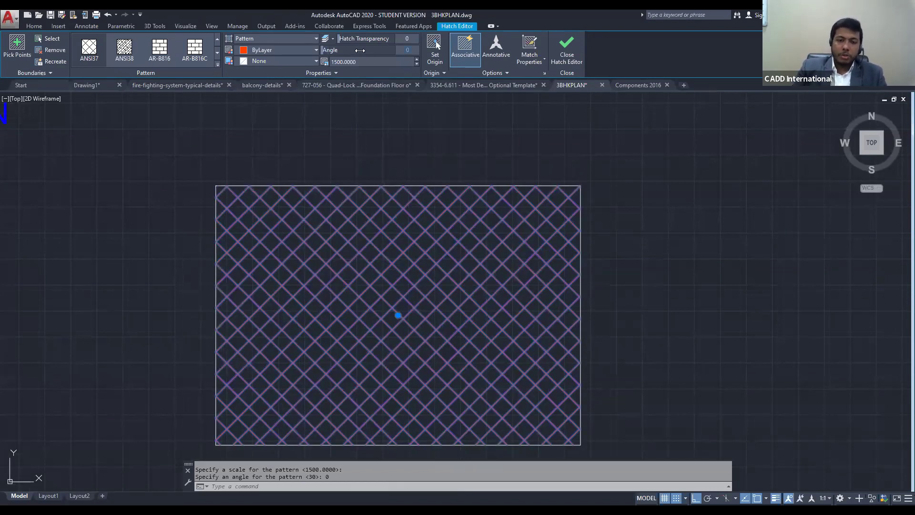
Set the sample rectangle's hatch angle to 45 degrees and deselect the hatch
left_click(360, 50)
type("45")
key("Return")
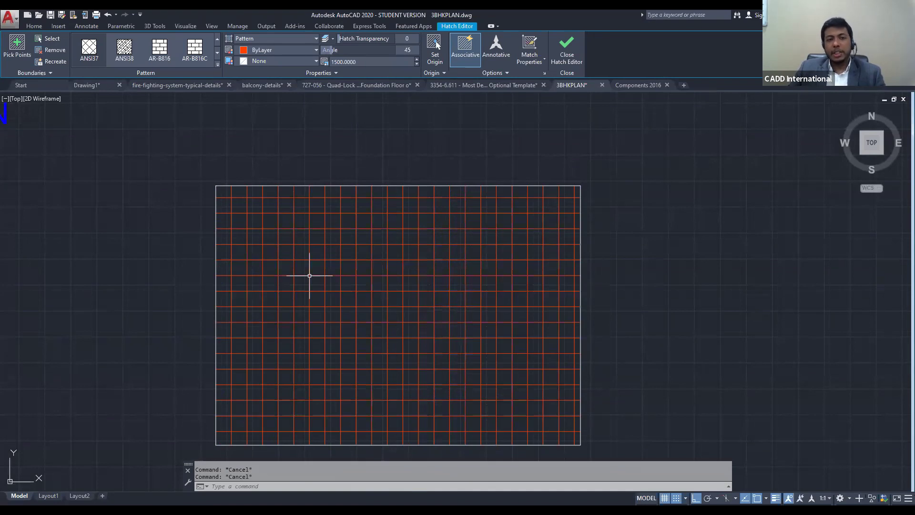
scroll(235, 227, "up", 4)
left_click(229, 206)
left_click(265, 196)
scroll(274, 189, "down", 4)
key("Escape")
scroll(537, 186, "down", 2)
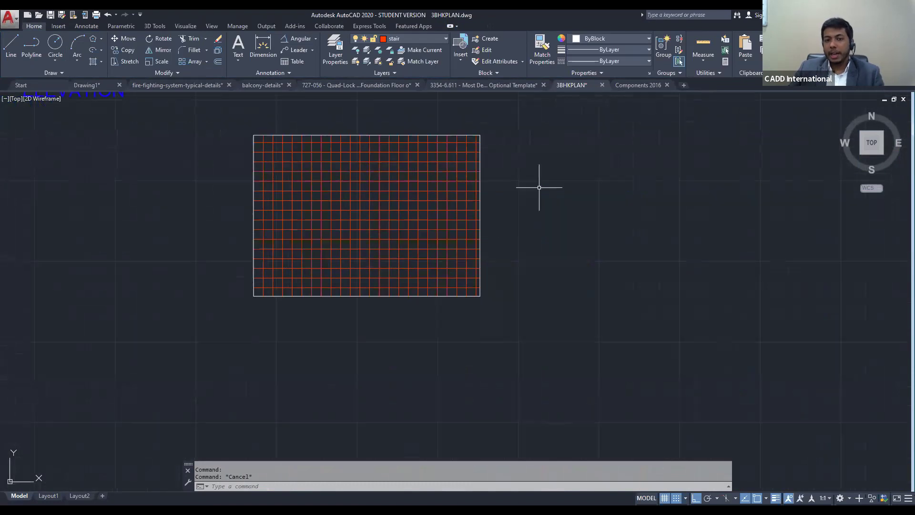
left_click(337, 188)
key("Escape")
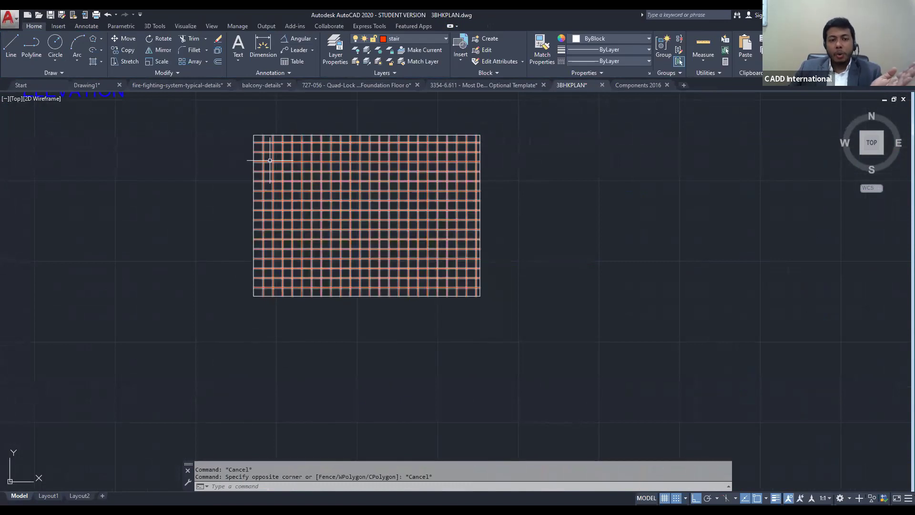
Set the sample rectangle's hatch scale to 2100 and deselect the hatch
left_click(256, 147)
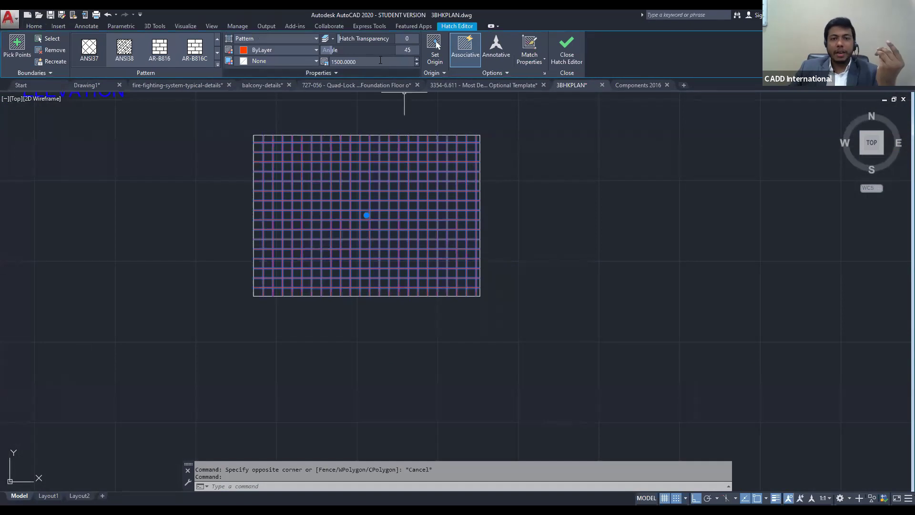
type("2100")
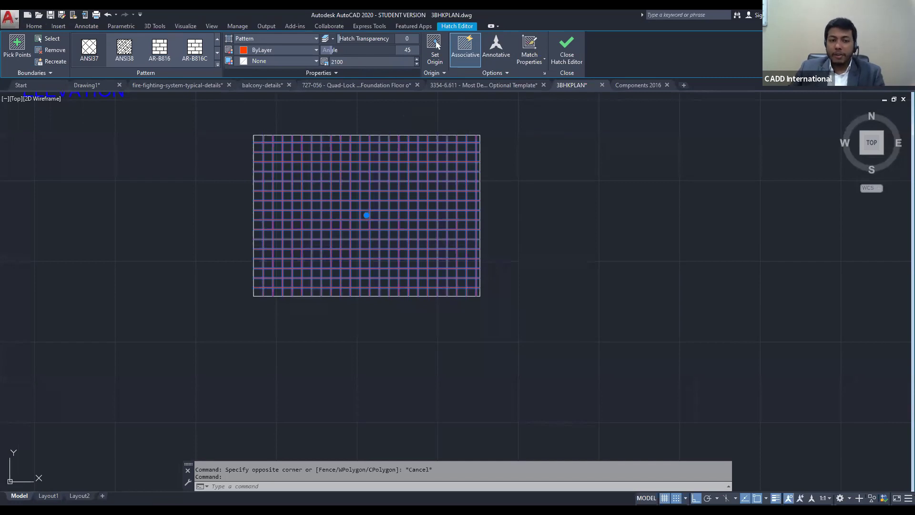
key("Return")
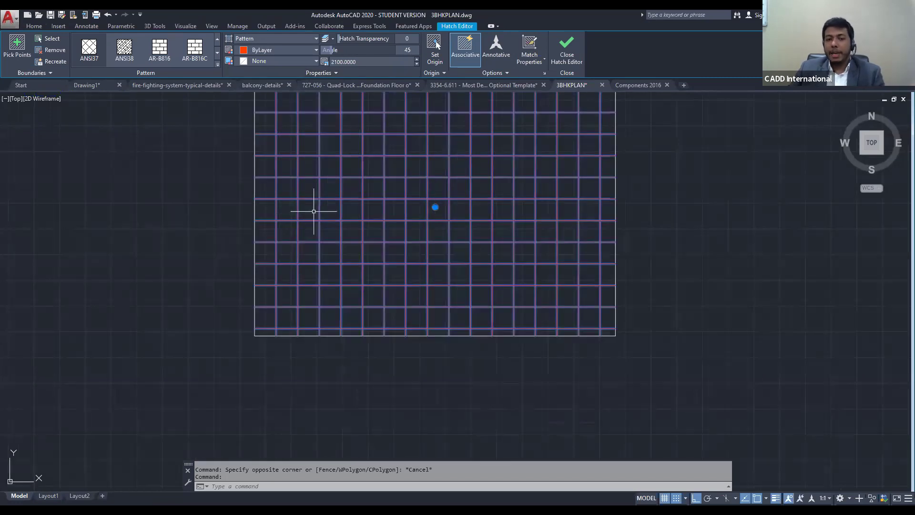
middle_click_drag(347, 182, 323, 269)
key("Escape")
key("Escape")
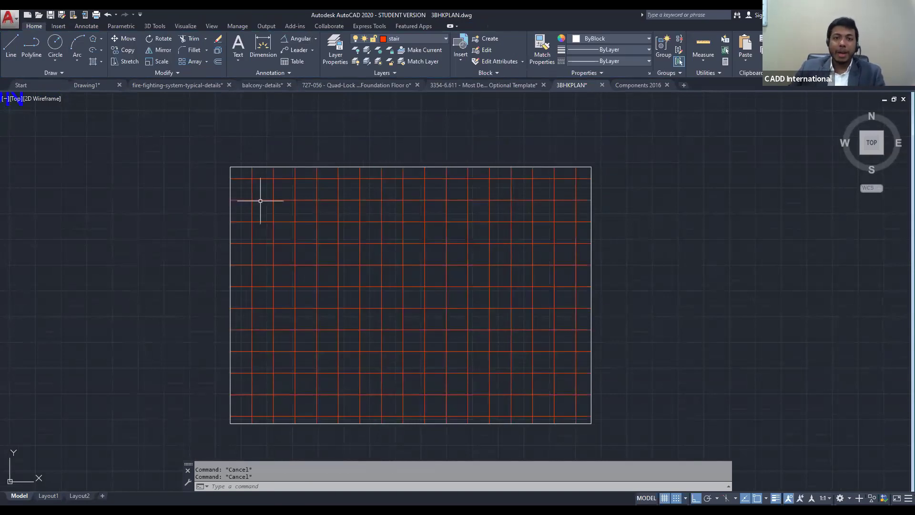
Raise the sample rectangle's hatch transparency to 50 and deselect the hatch
left_click(462, 244)
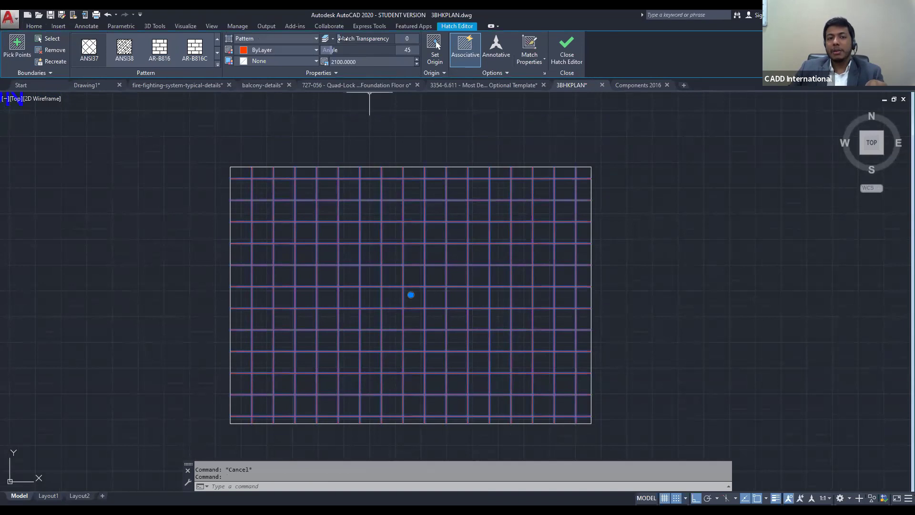
left_click_drag(449, 35, 451, 35)
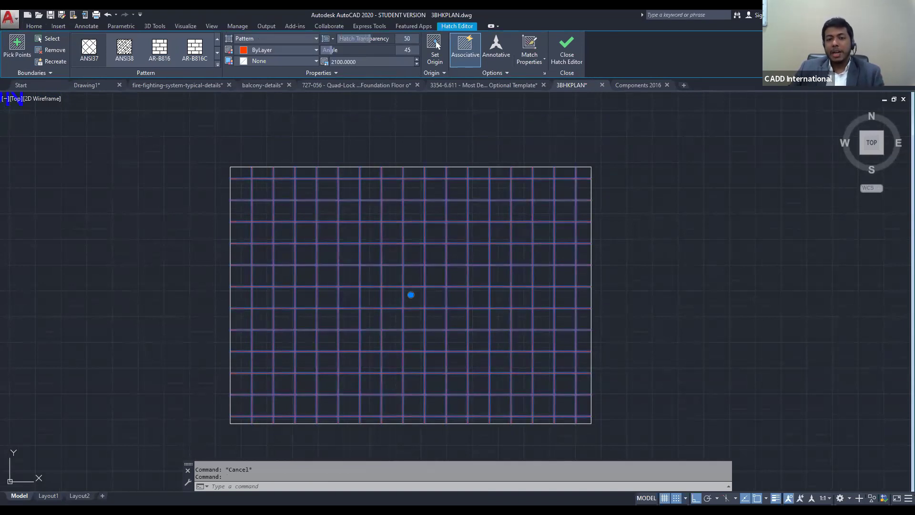
key("Escape")
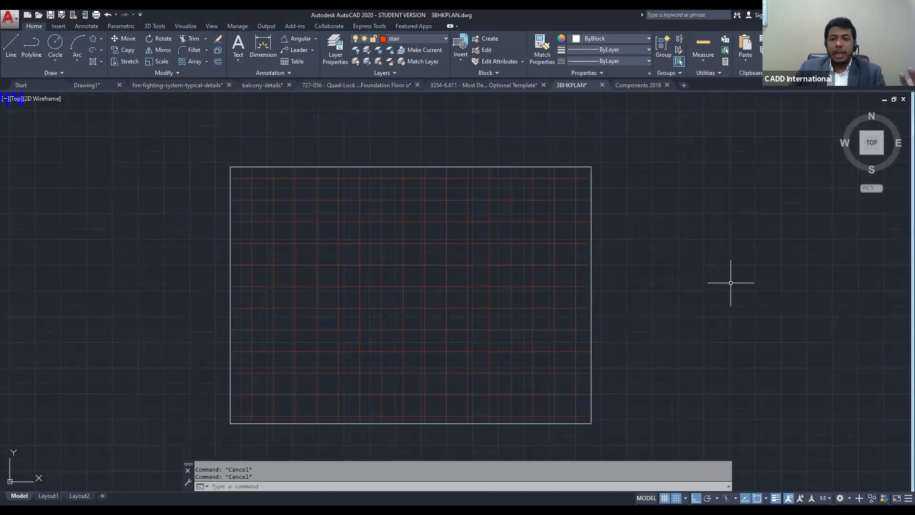
Draw a circle inside the hatched sample rectangle, slightly left of its centre
scroll(731, 282, "down", 10)
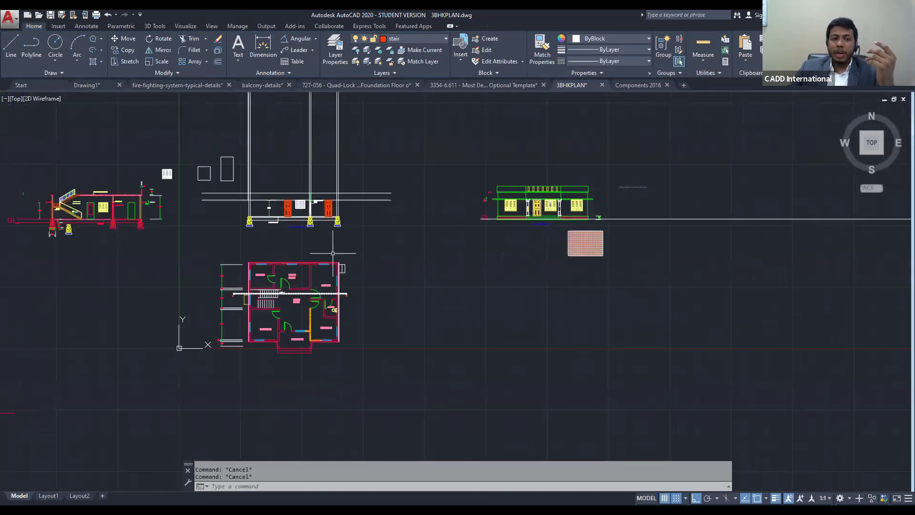
scroll(585, 244, "up", 8)
middle_click_drag(564, 278, 416, 312)
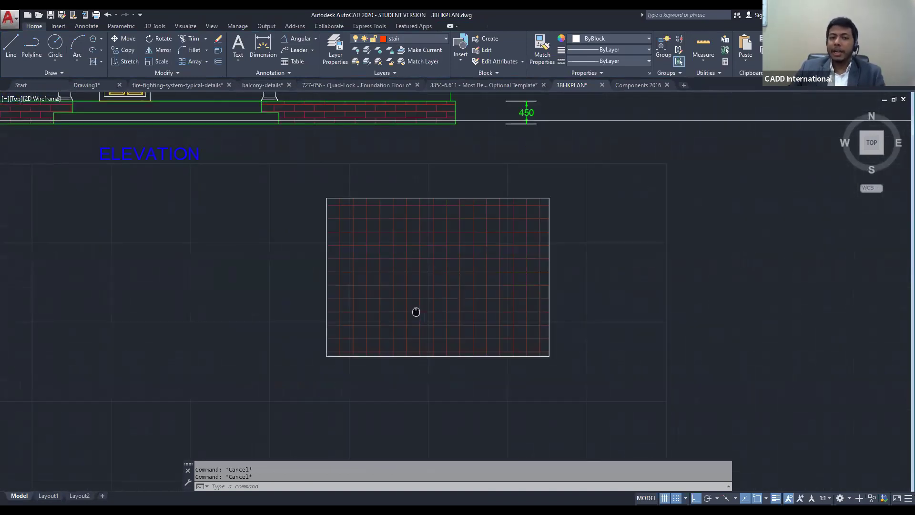
scroll(416, 312, "up", 4)
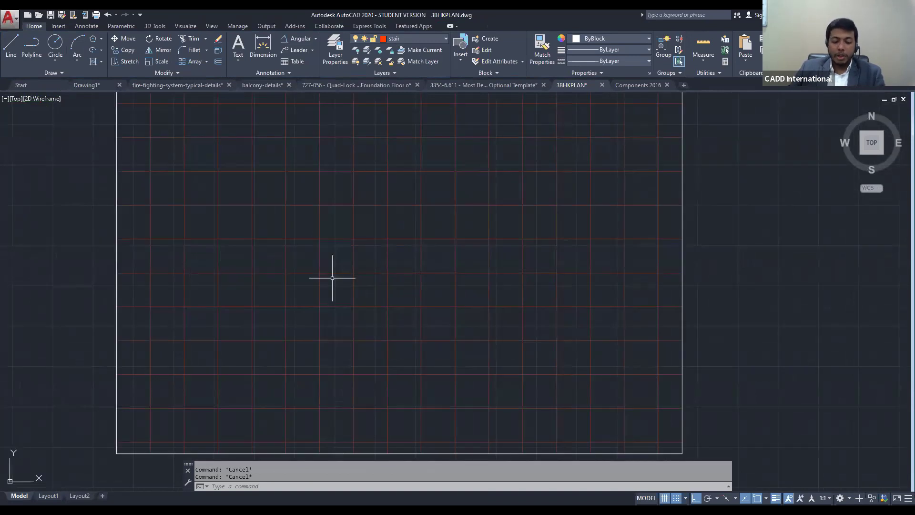
type("c")
key("Return")
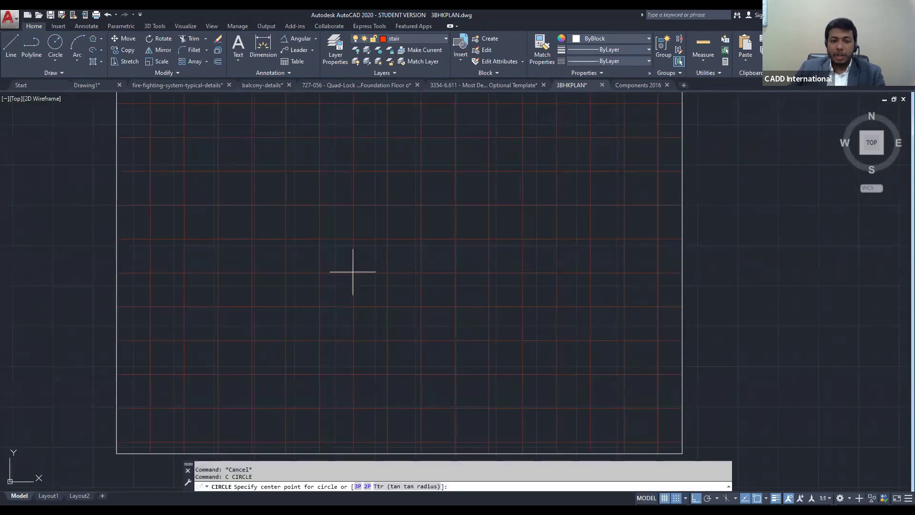
left_click(353, 272)
left_click(445, 267)
key("Escape")
scroll(484, 291, "down", 4)
key("Escape")
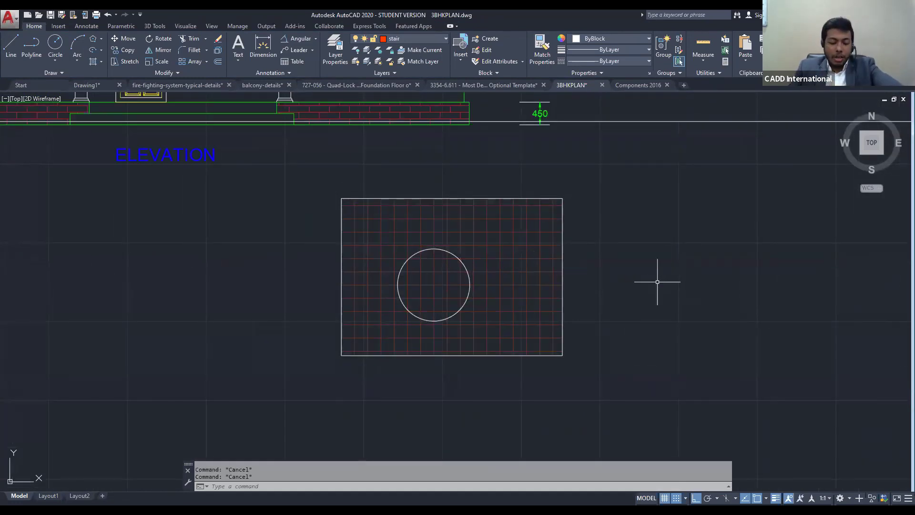
Select the rectangle's hatch to review its settings with the circle inside, and deselect it
left_click(521, 240)
left_click(521, 225)
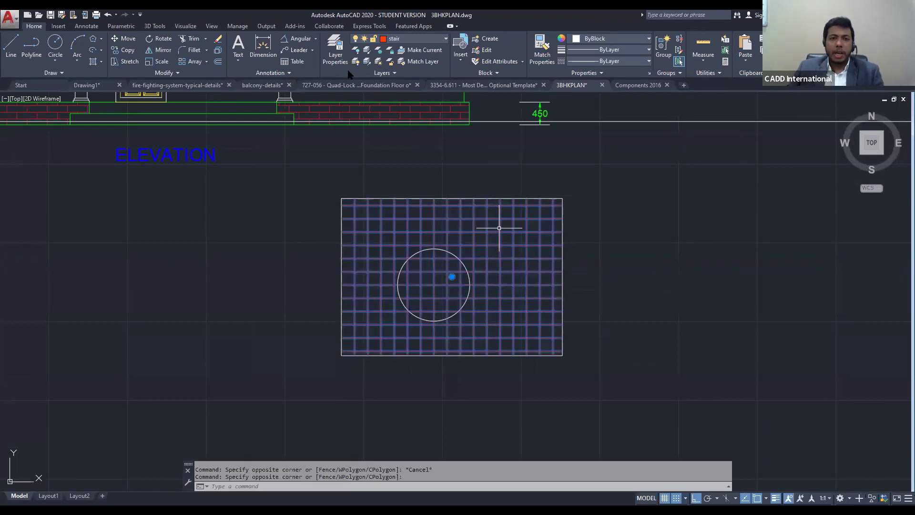
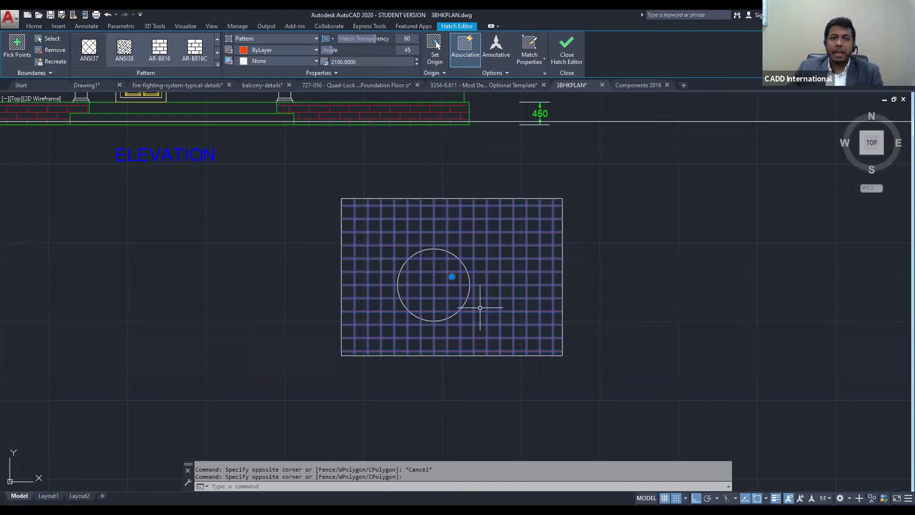
key("Escape")
key("Escape")
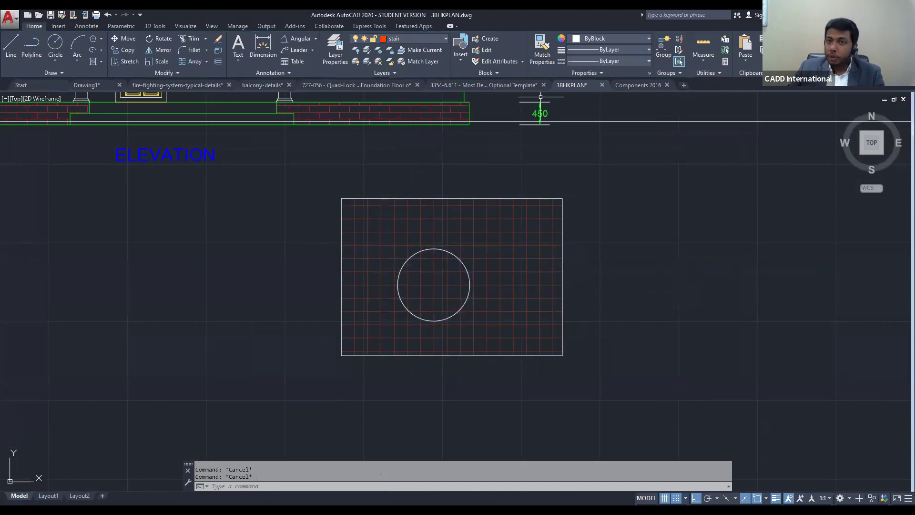
type("H")
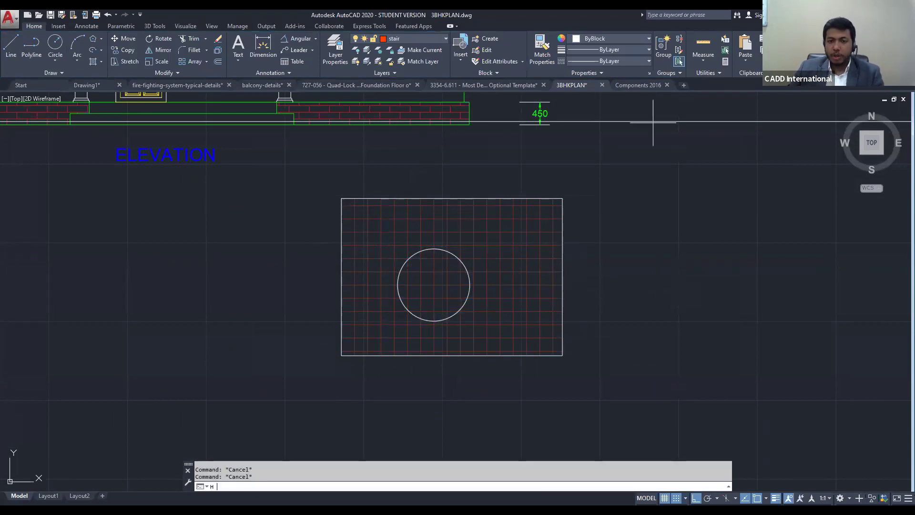
key("Return")
scroll(659, 182, "down", 2)
middle_click_drag(667, 291, 610, 341)
key("Escape")
key("Escape")
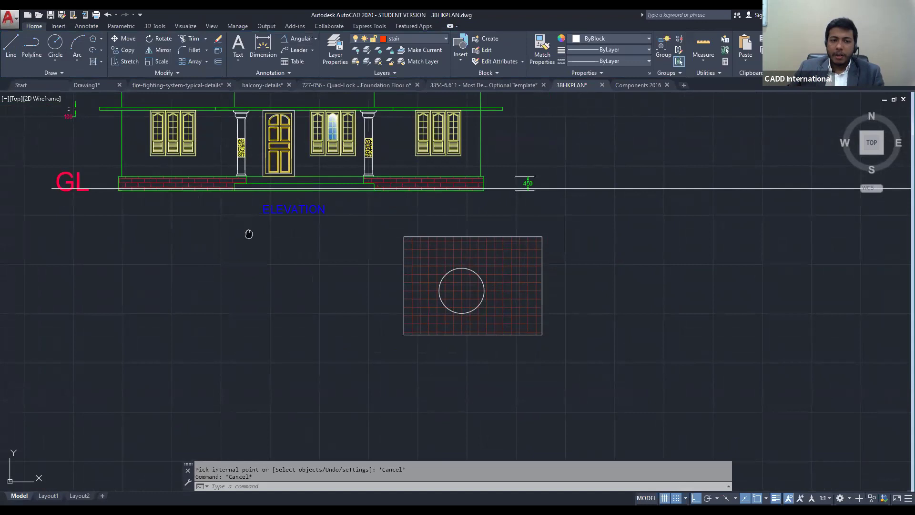
Delete the brick hatch from the plinth strip left of the entrance steps in the elevation
middle_click_drag(249, 234, 374, 254)
key("Escape")
scroll(289, 219, "up", 2)
scroll(285, 218, "up", 2)
left_click(270, 176)
key("Delete")
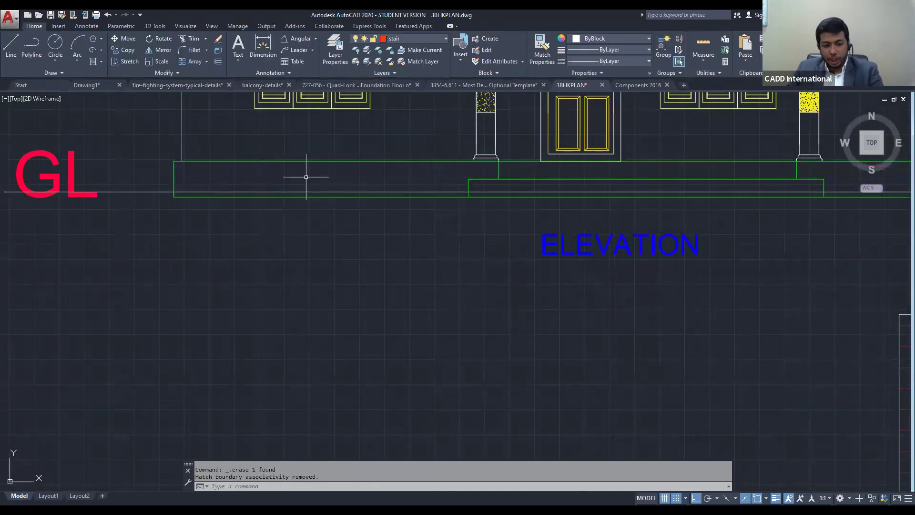
Hatch the plinth strips on both sides of the entrance steps with the EARTH pattern
type("h")
key("Return")
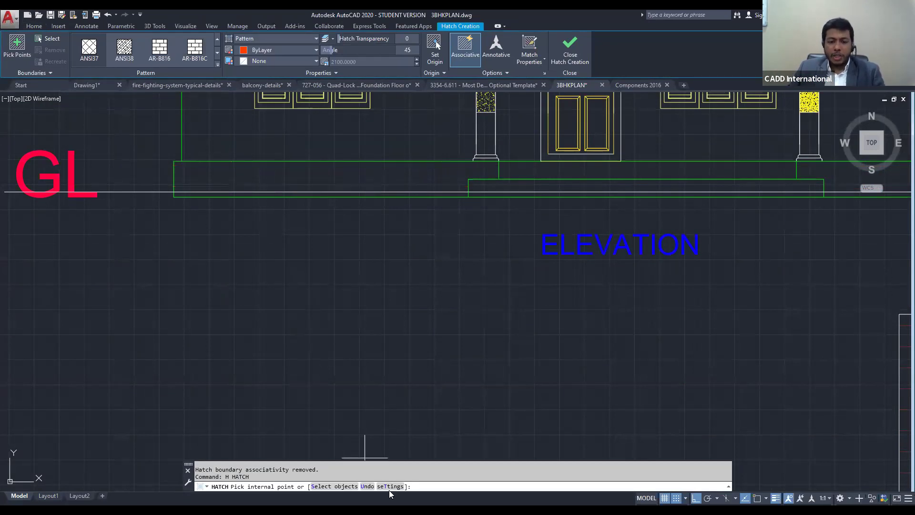
left_click(217, 53)
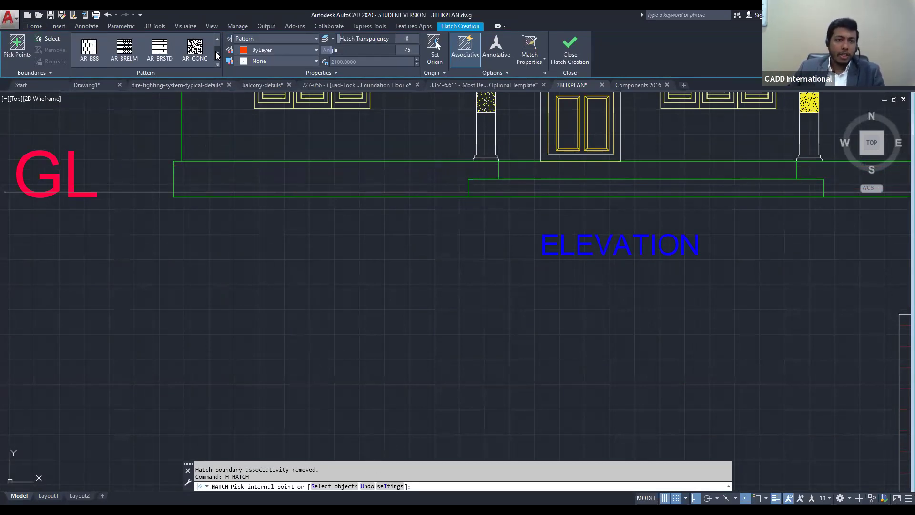
left_click(217, 64)
scroll(169, 96, "down", 5)
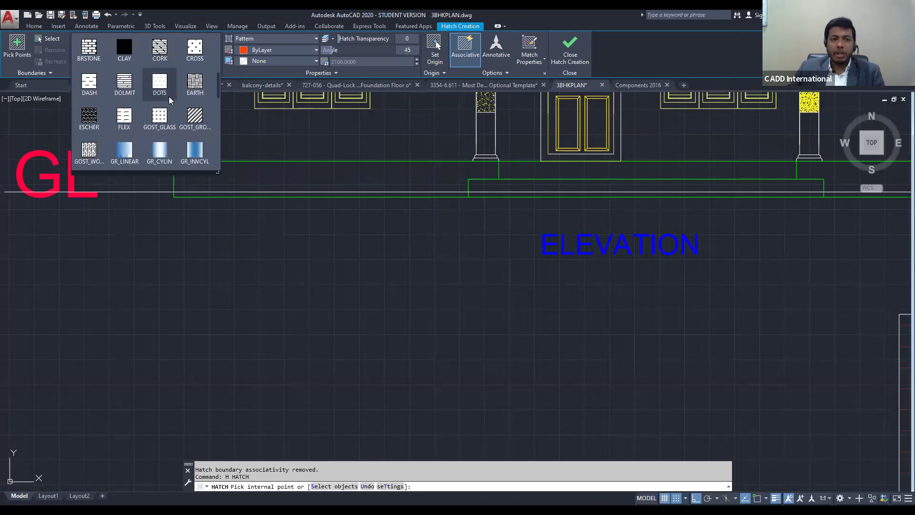
scroll(169, 99, "up", 3)
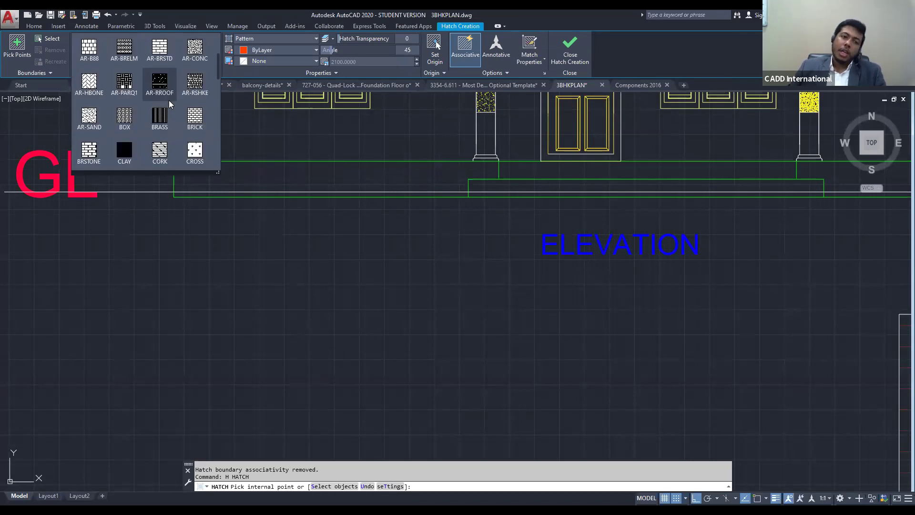
scroll(169, 100, "down", 1)
left_click(190, 143)
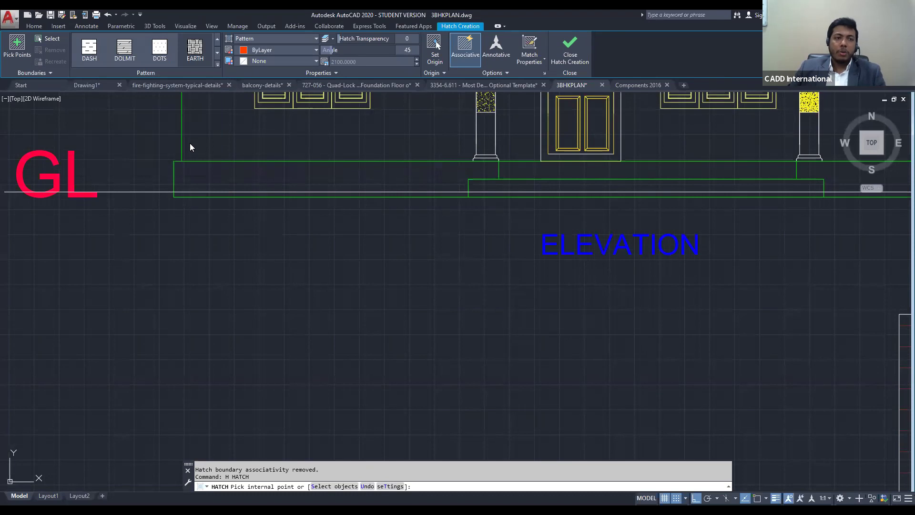
left_click(296, 189)
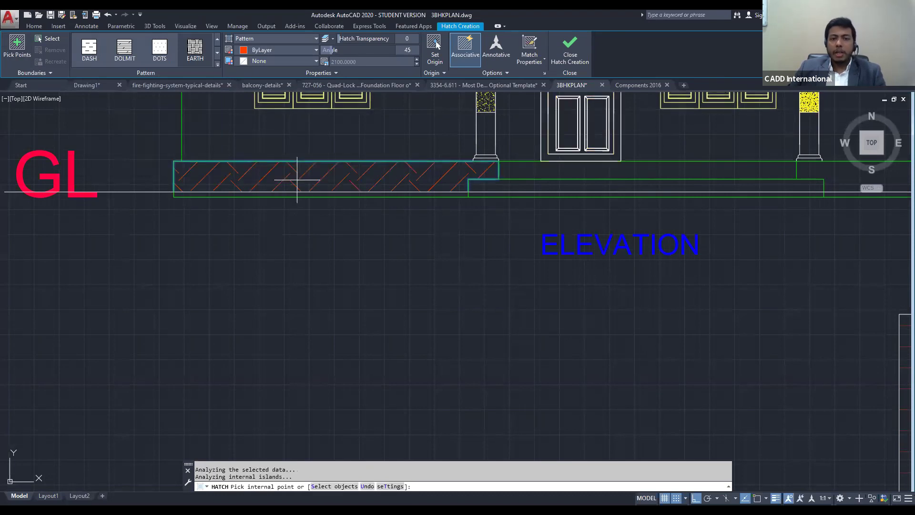
middle_click_drag(520, 182, 196, 194)
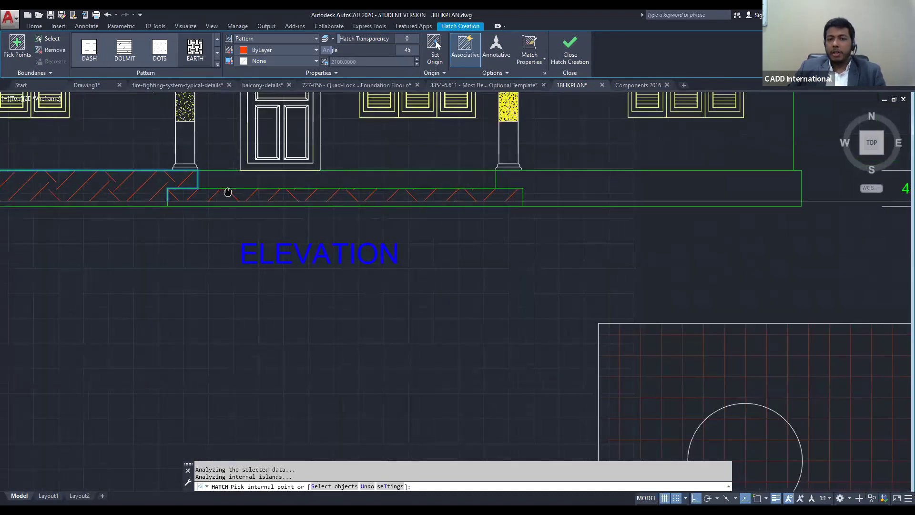
key("Return")
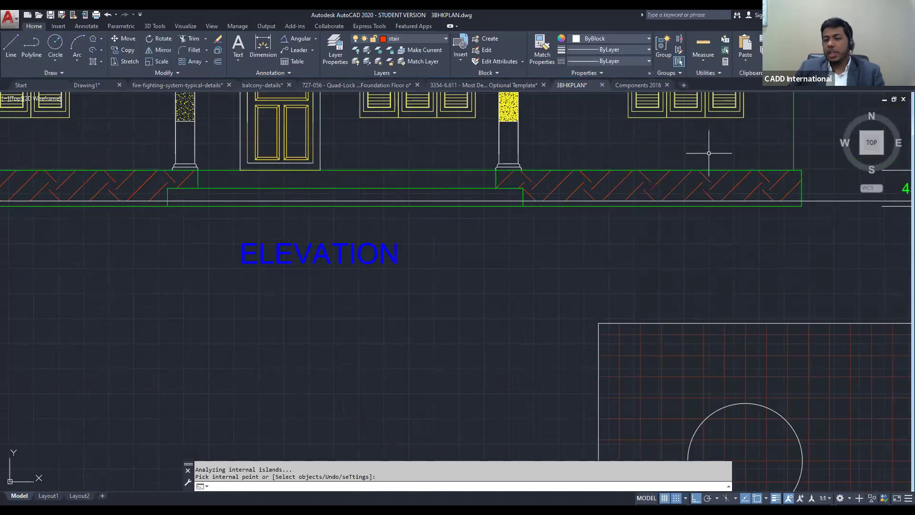
Set the plinth hatch's scale to 800 and its colour to red 205,32,39, and deselect it
middle_click_drag(582, 262, 664, 295)
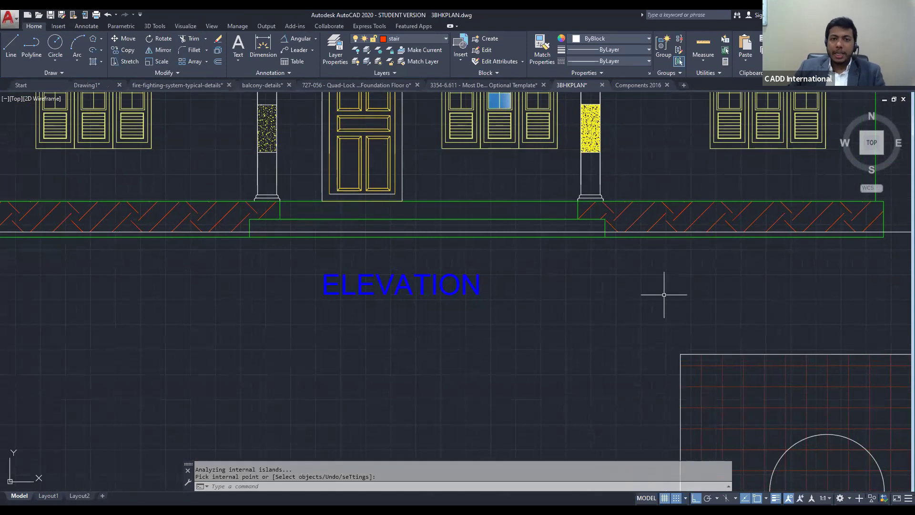
middle_click_drag(315, 270, 435, 280)
key("Escape")
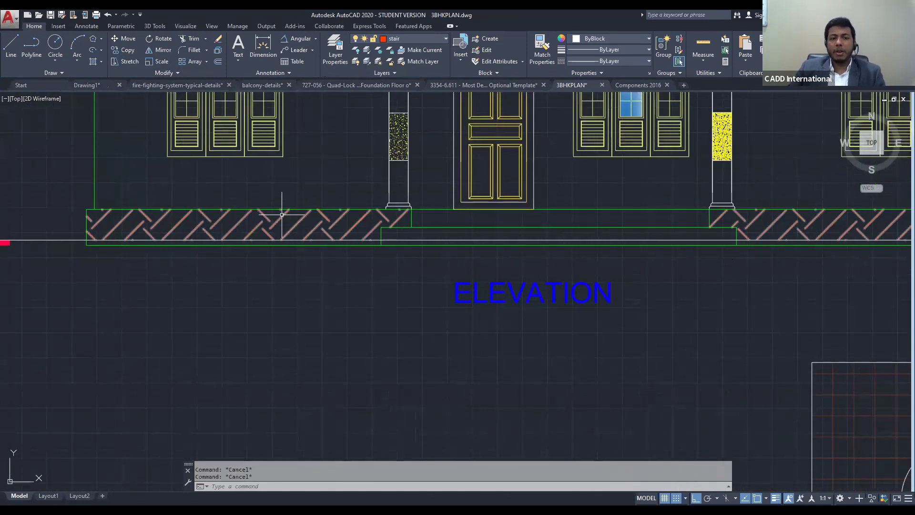
left_click(281, 215)
type("800")
key("Return")
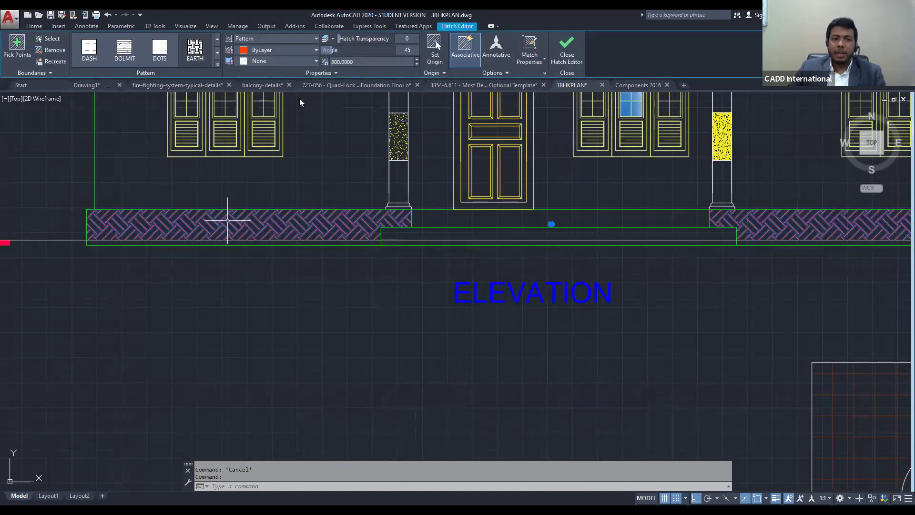
left_click(286, 49)
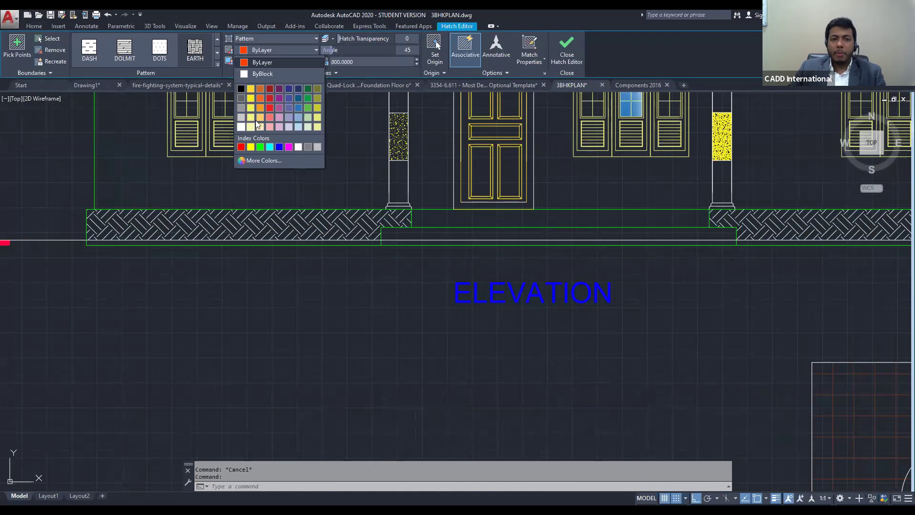
left_click(268, 98)
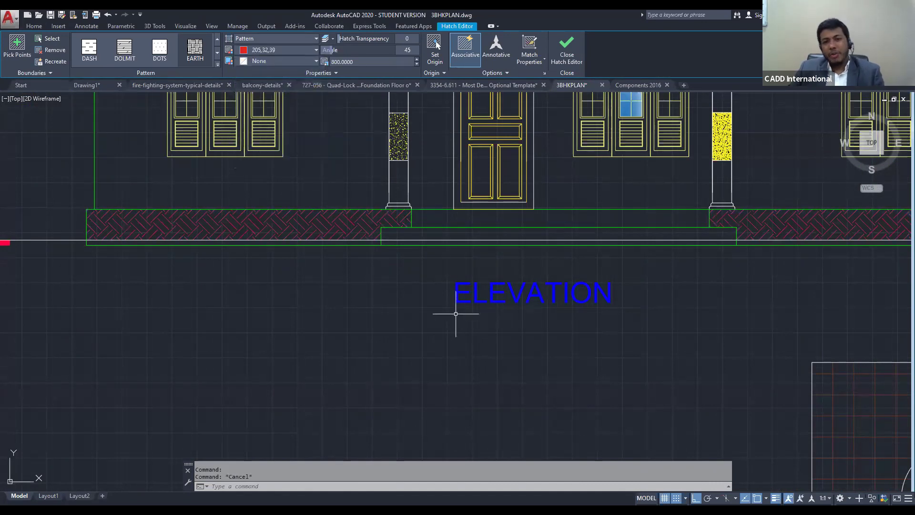
middle_click_drag(456, 314, 422, 316)
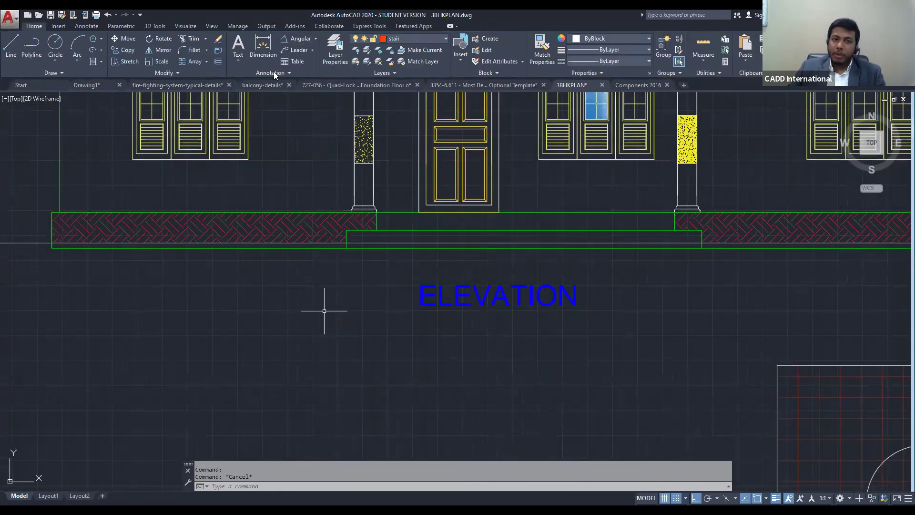
scroll(324, 311, "down", 2)
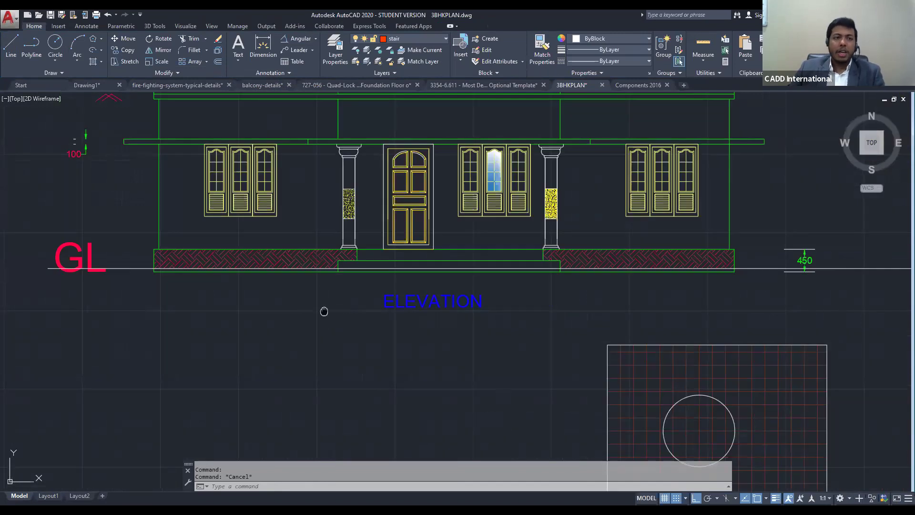
middle_click_drag(324, 311, 322, 313)
type("h")
key("Return")
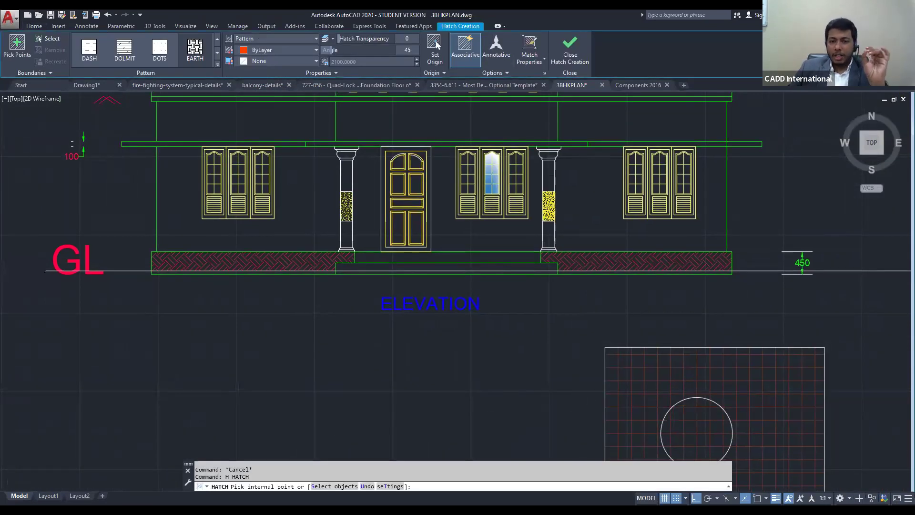
scroll(478, 190, "up", 4)
scroll(478, 190, "up", 2)
middle_click_drag(514, 163, 375, 234)
scroll(375, 234, "down", 4)
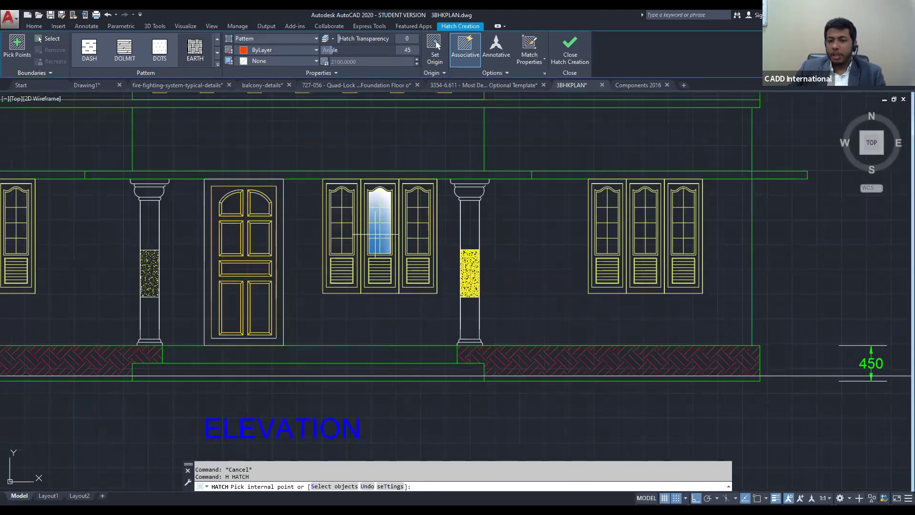
left_click(377, 234)
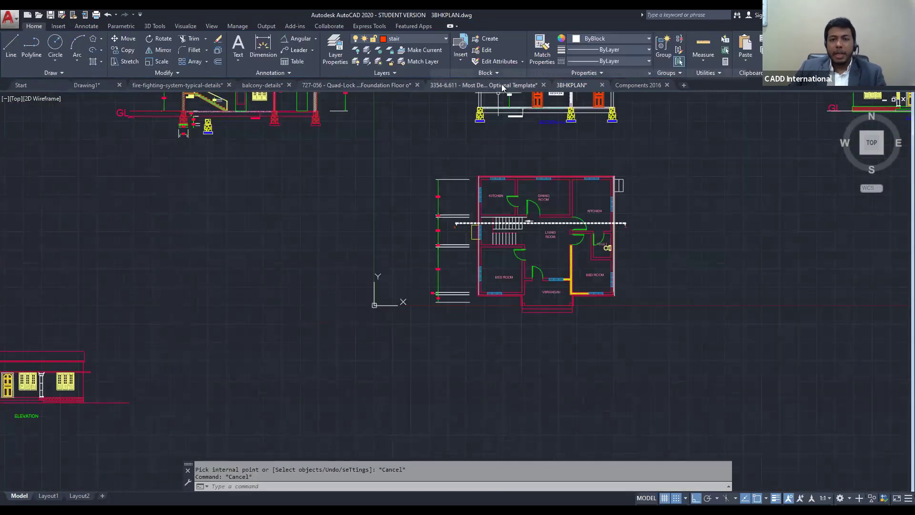
Switch to the 3354-6.611 Most Dependable Fountains drawing
left_click(502, 87)
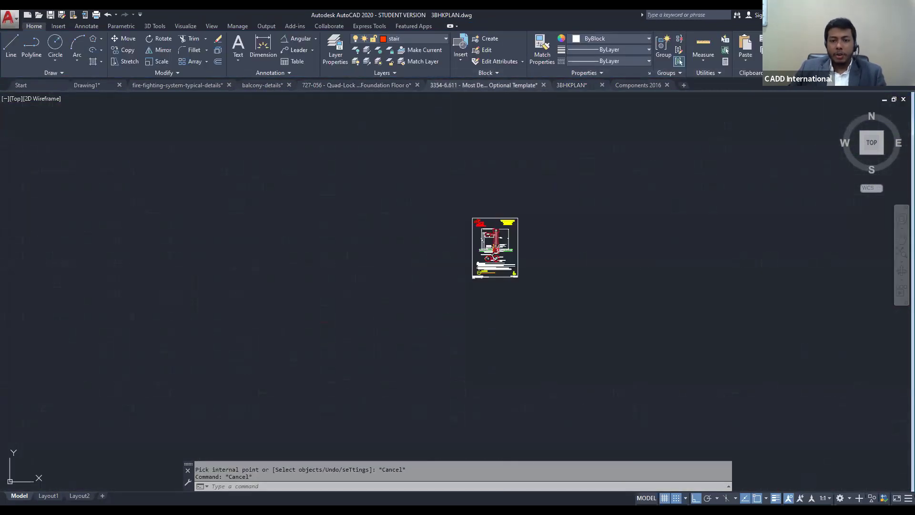
middle_click_drag(490, 247, 418, 371)
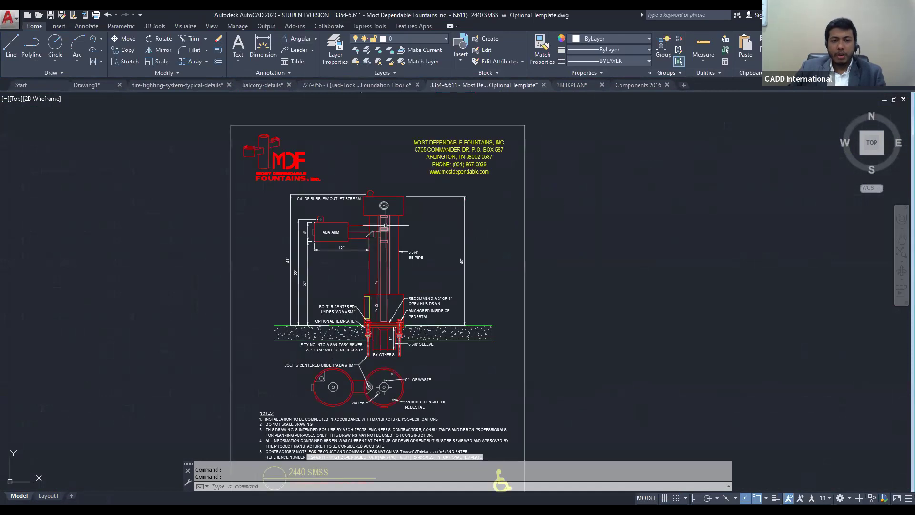
scroll(423, 187, "up", 4)
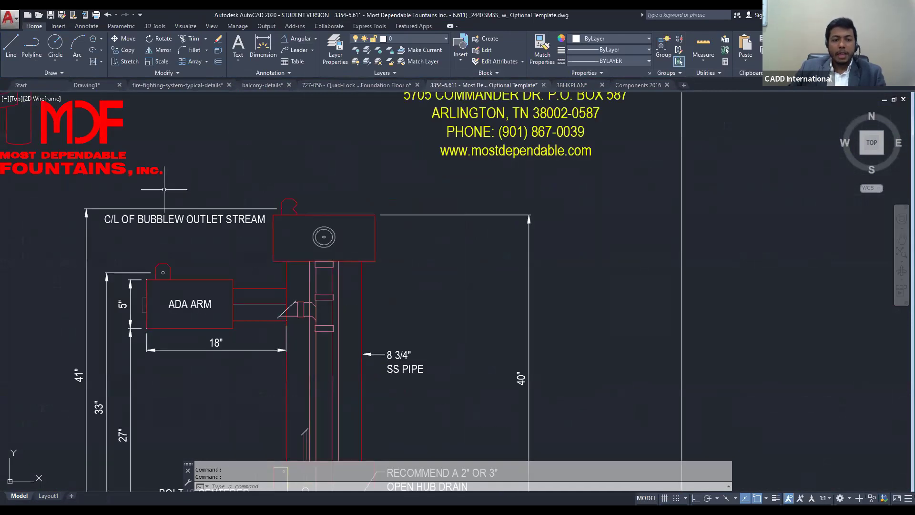
middle_click_drag(160, 255, 212, 259)
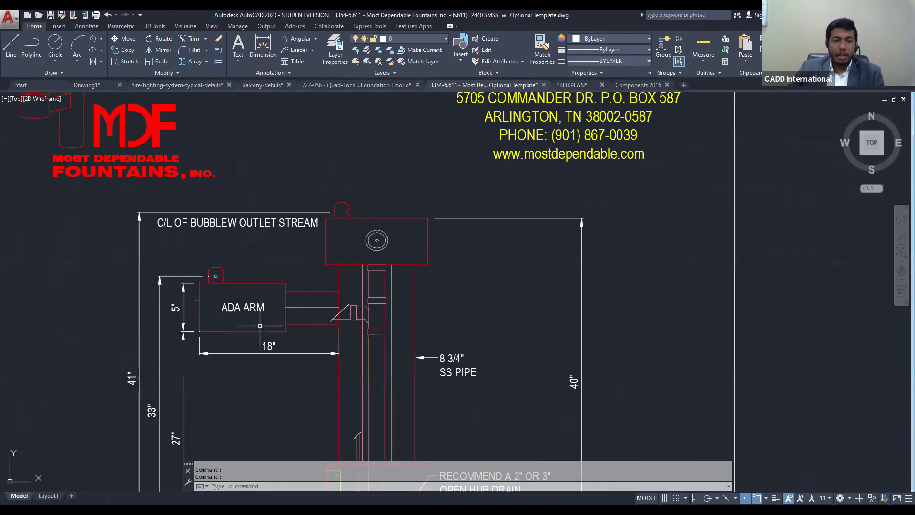
Draw a closed four-sided outline with slanted top and bottom edges across the left end of the ADA ARM
key("l")
key("Return")
left_click(202, 244)
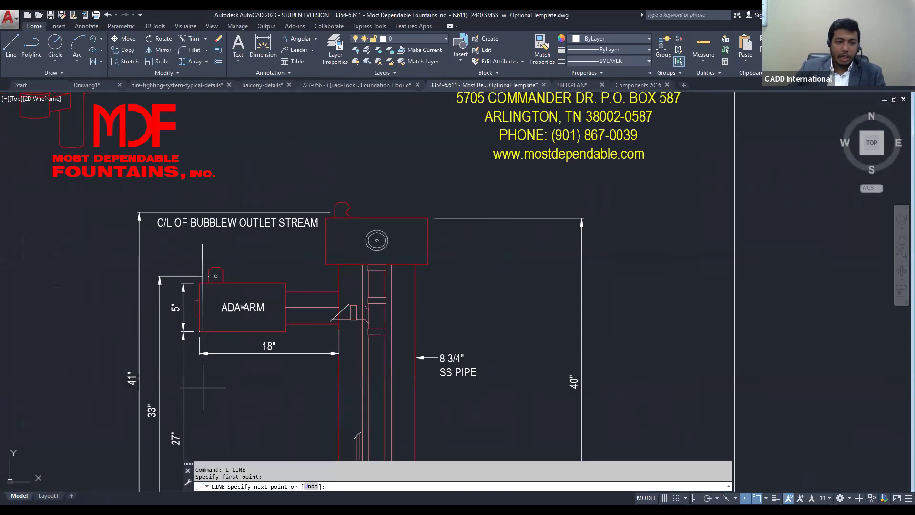
left_click(123, 418)
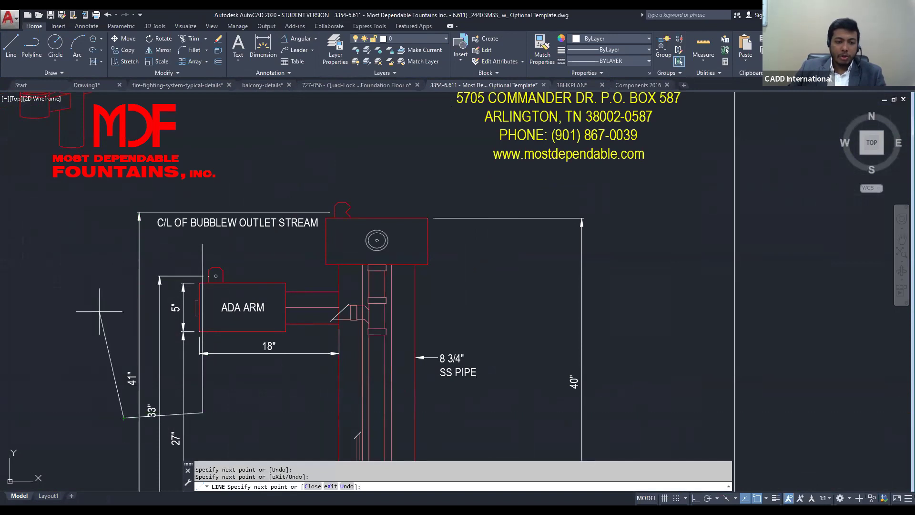
left_click(124, 210)
left_click(202, 244)
key("Escape")
key("Escape")
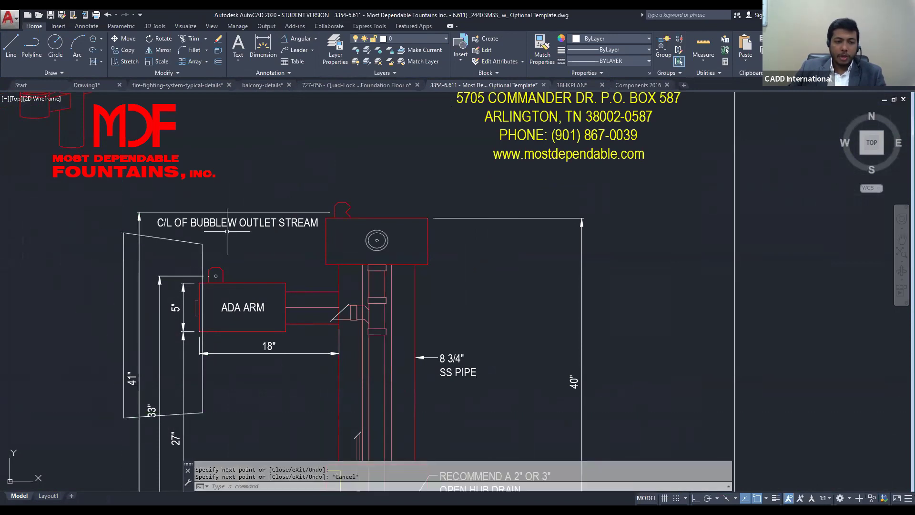
Hatch the new four-sided outline beside the ADA ARM with the AR-B816C brick pattern
scroll(165, 265, "up", 2)
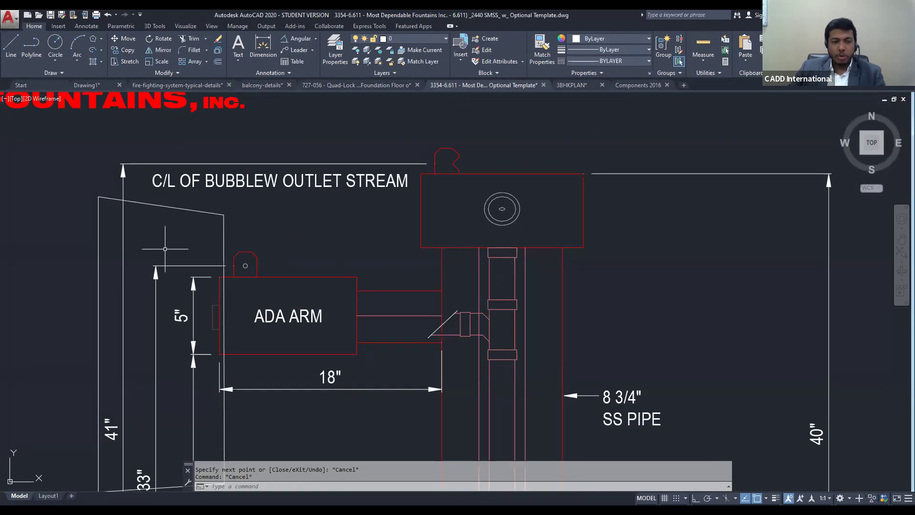
type("h")
key("Return")
left_click(218, 54)
left_click(197, 54)
left_click(182, 250)
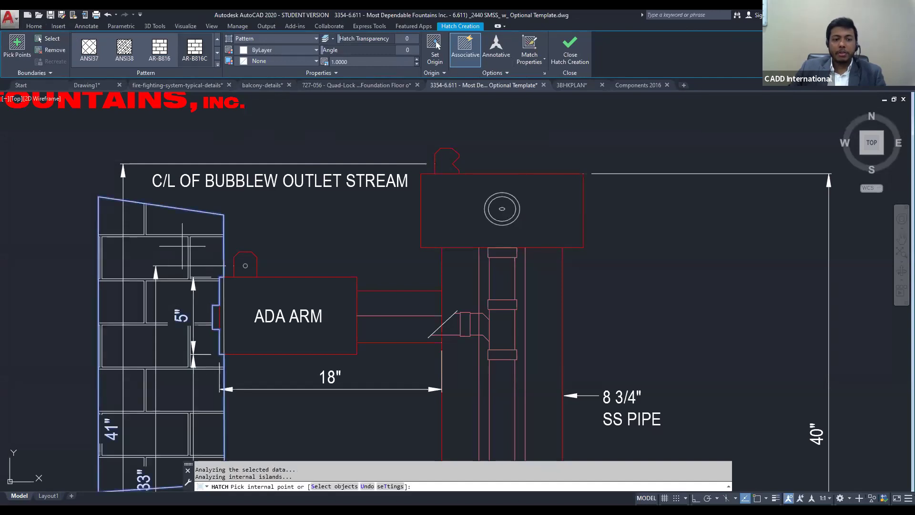
scroll(155, 246, "up", 6)
key("Escape")
key("Escape")
Change the brick hatch's colour to red 205,32,39
left_click(214, 222)
left_click(209, 168)
left_click(294, 51)
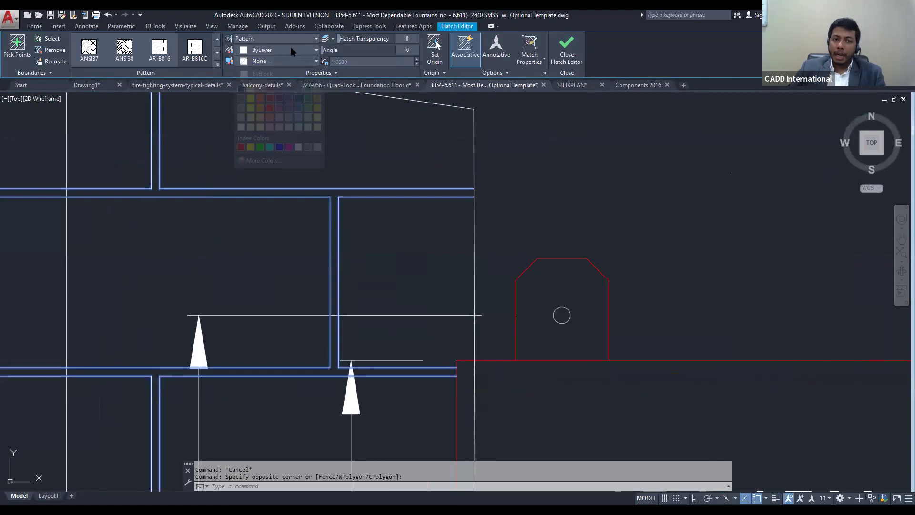
left_click(266, 96)
scroll(400, 209, "down", 4)
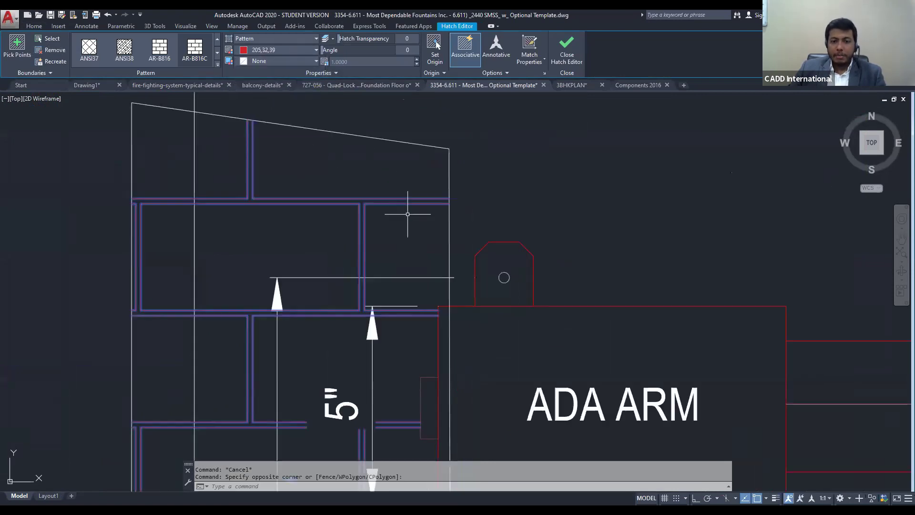
middle_click_drag(398, 208, 389, 159)
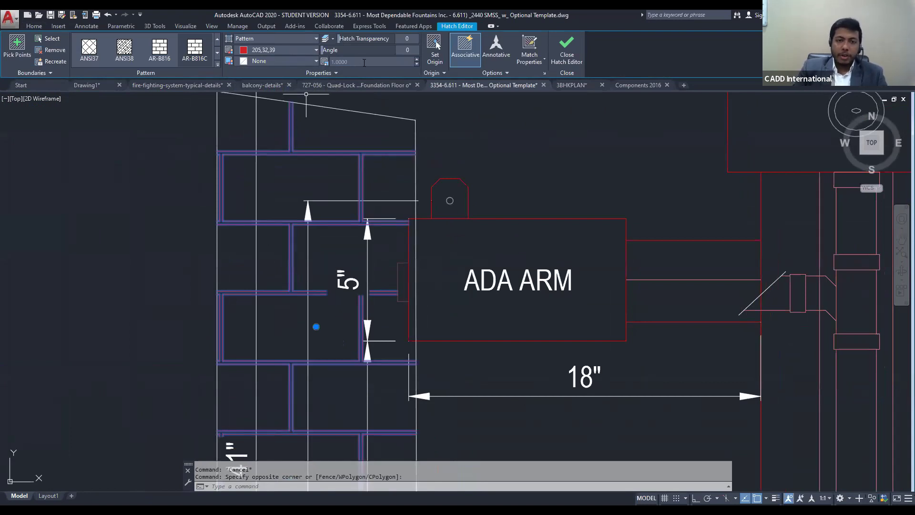
Try a brick hatch scale of 5, set it to 0.5 instead and deselect the hatch
left_click(364, 62)
type("5")
key("Return")
left_click(365, 63)
type(".5")
key("Return")
key("Escape")
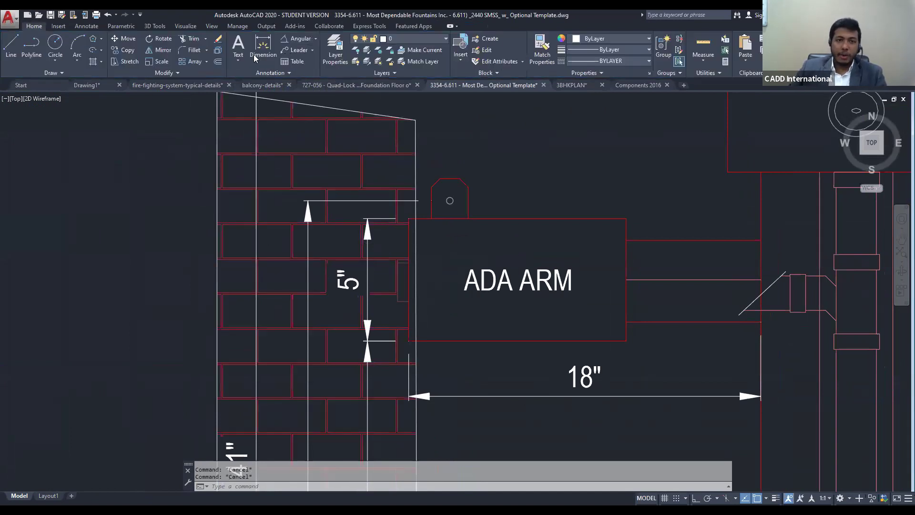
Change the brick hatch's colour to yellow and deselect it
scroll(430, 331, "down", 2)
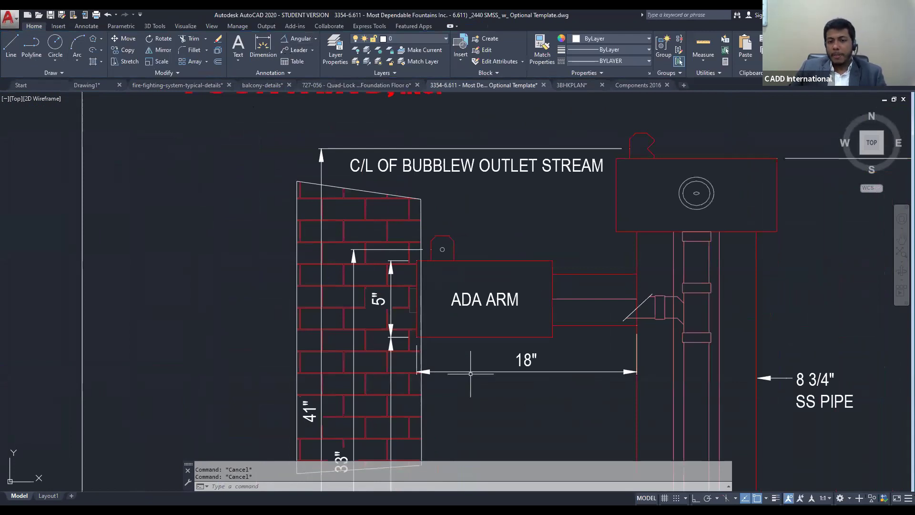
scroll(471, 374, "down", 4)
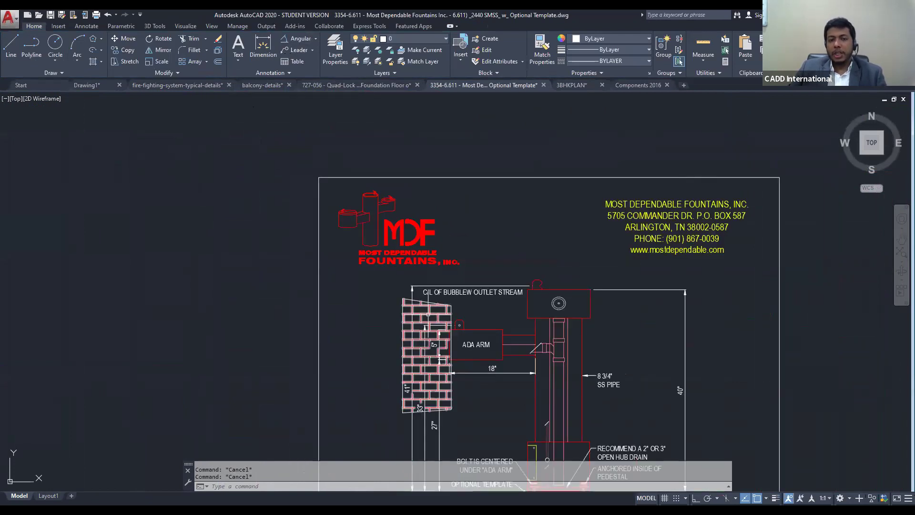
left_click(428, 314)
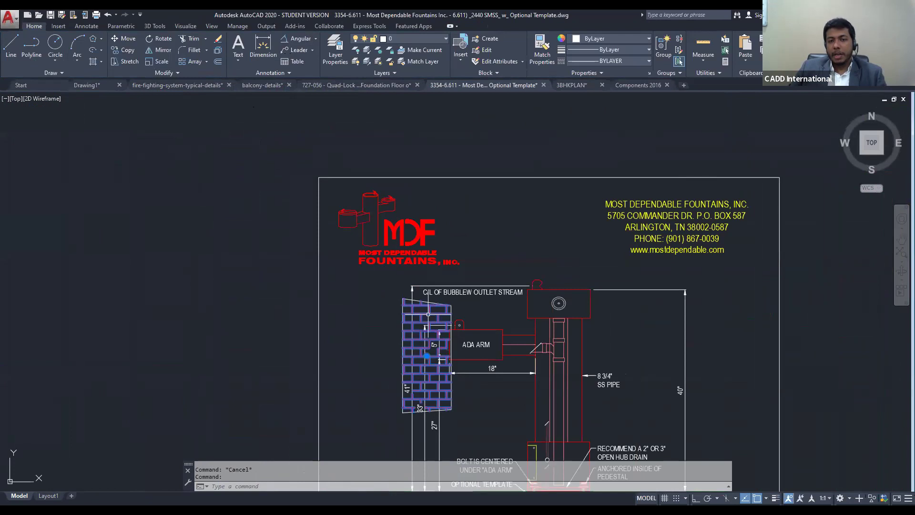
key("Escape")
Delete the right vertical edge of the outline around the brick hatch
scroll(464, 365, "up", 6)
left_click(409, 175)
key("Delete")
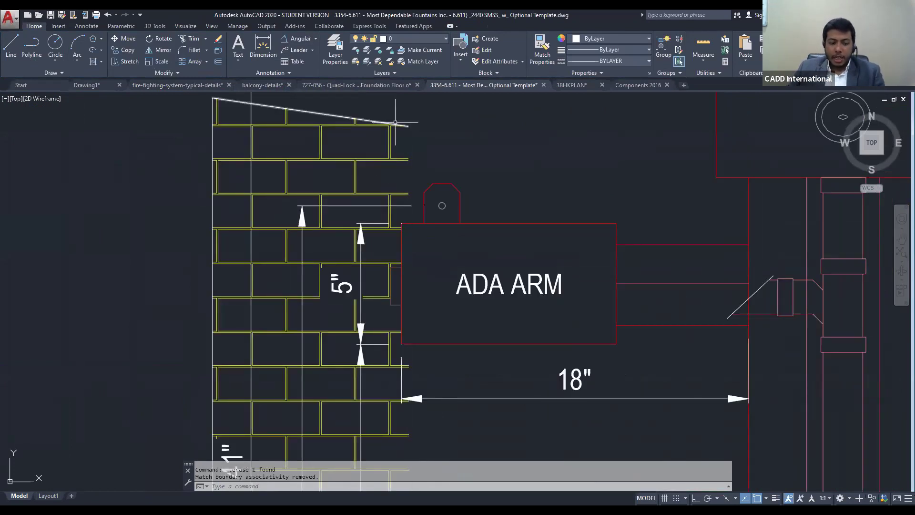
Undo the deletion of the brick outline's right vertical edge and clear the selection
key("ctrl+z")
key("Escape")
scroll(398, 124, "down", 6)
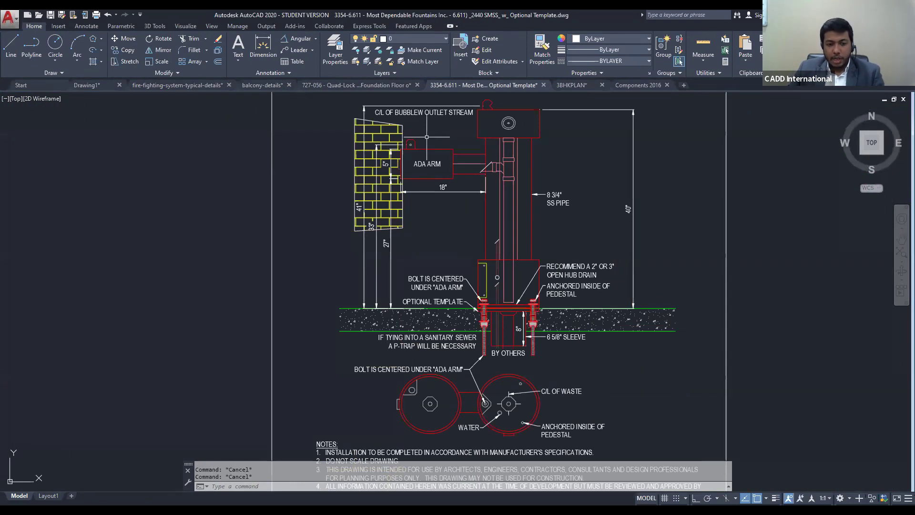
Draw a four-line quadrilateral beside the fountain sheet, leaving a small gap at its lower-left corner
scroll(454, 149, "down", 4)
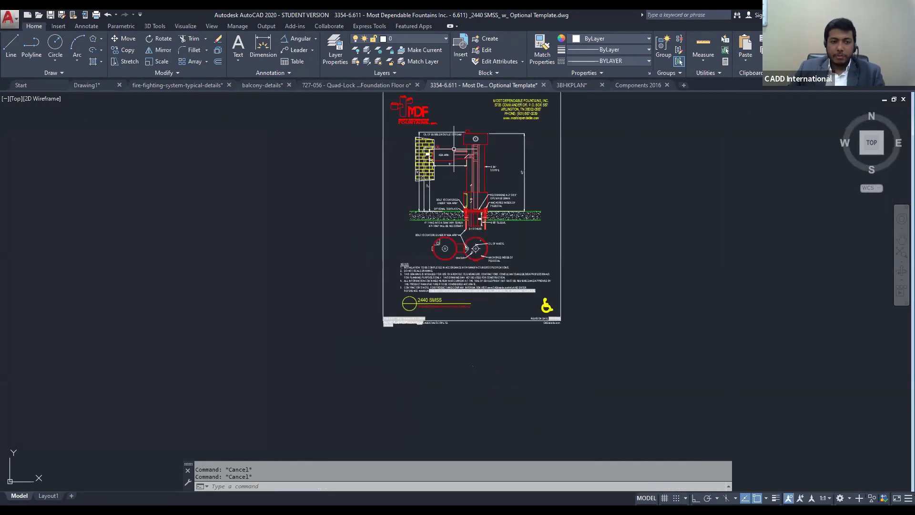
type("l")
key("Return")
left_click(161, 290)
left_click(149, 178)
left_click(300, 161)
left_click(312, 260)
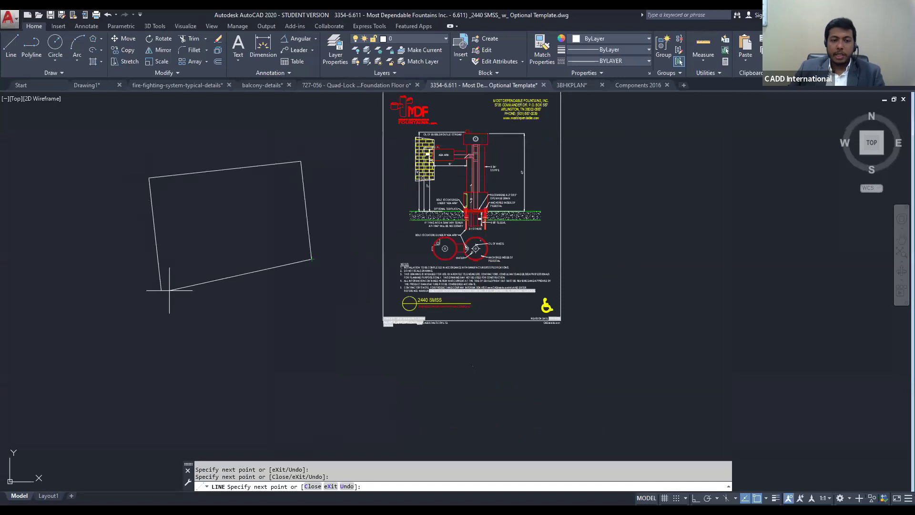
left_click(170, 290)
key("Escape")
Try to hatch the interior of the open quadrilateral
scroll(169, 290, "up", 8)
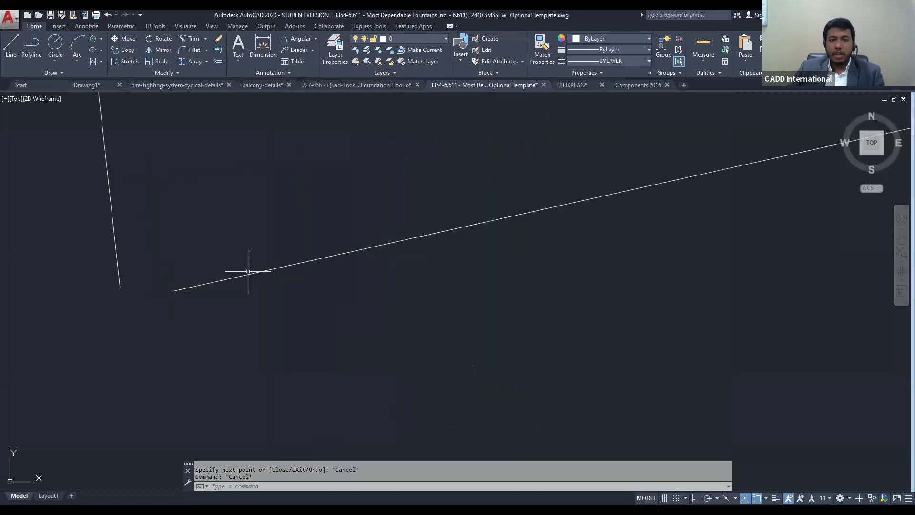
type("h")
key("Return")
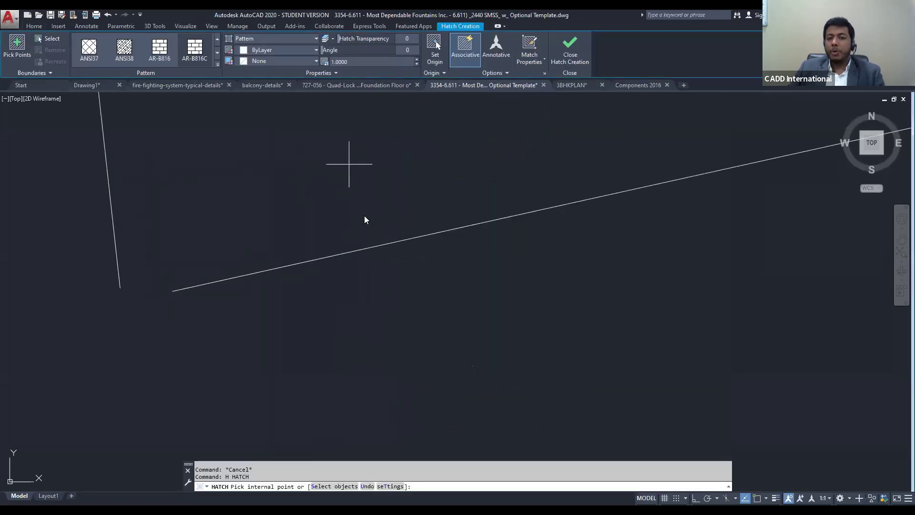
left_click(349, 164)
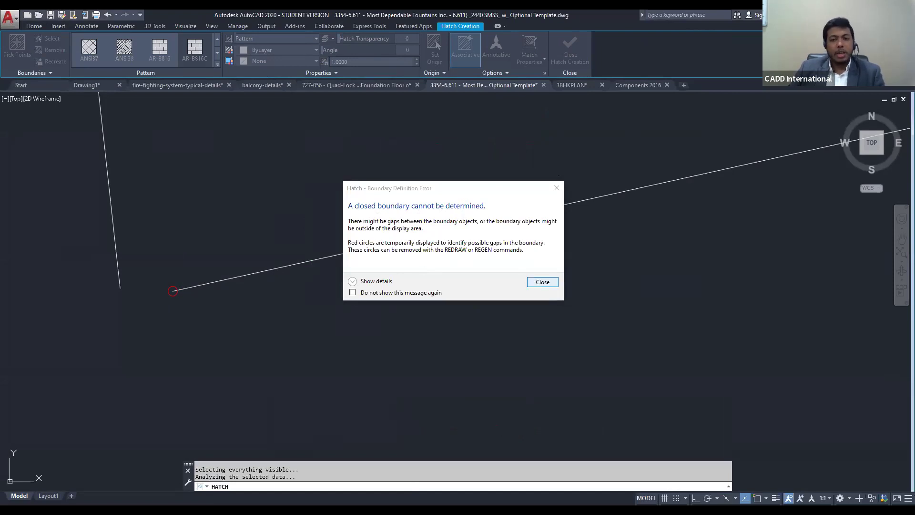
Delete the lines of the open quadrilateral and regenerate the drawing to clear the gap markers
left_click(535, 293)
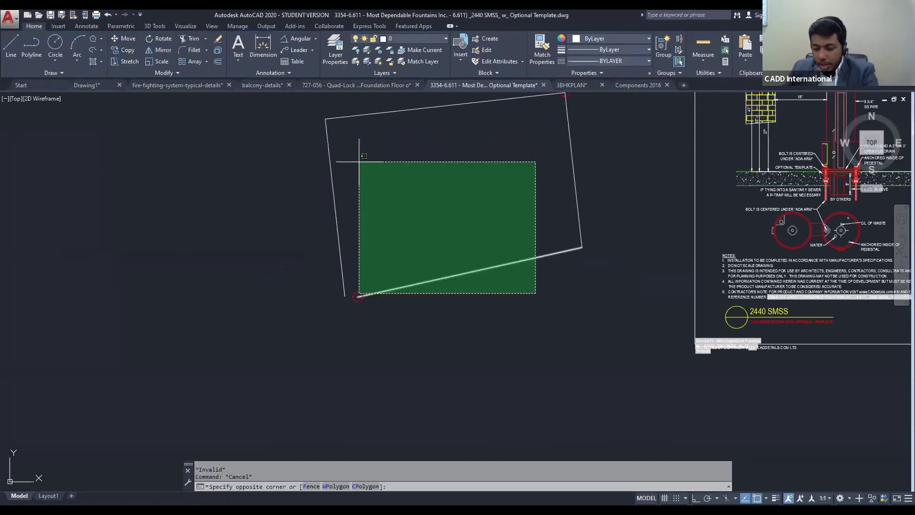
left_click(359, 161)
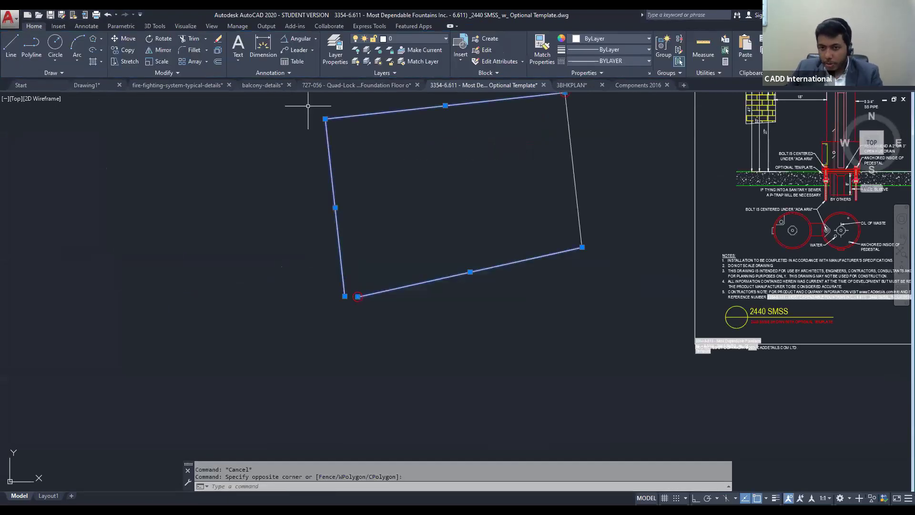
key("Delete")
scroll(202, 440, "down", 2)
left_click(428, 223)
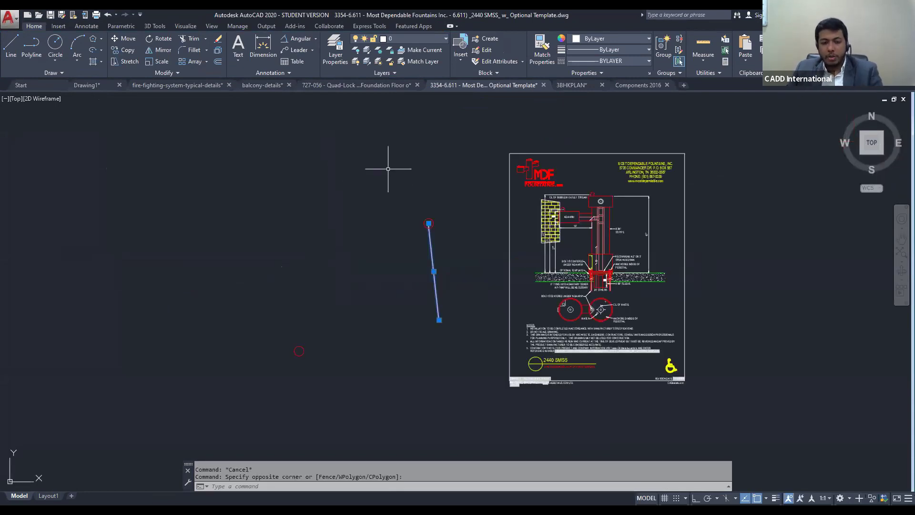
type("re")
key("Return")
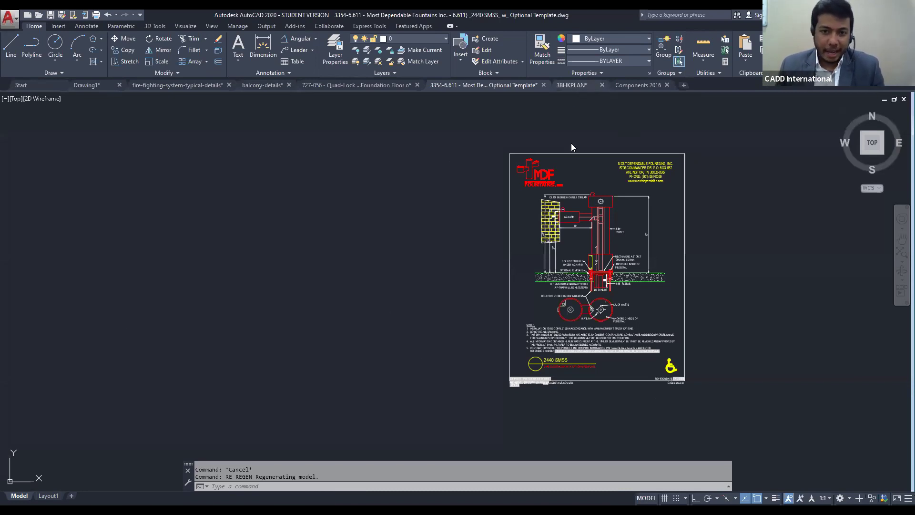
Switch to the 3BHKPLAN drawing and delete the objects beside the left end of the wavy ground line
mouse_move(572, 85)
left_click(489, 132)
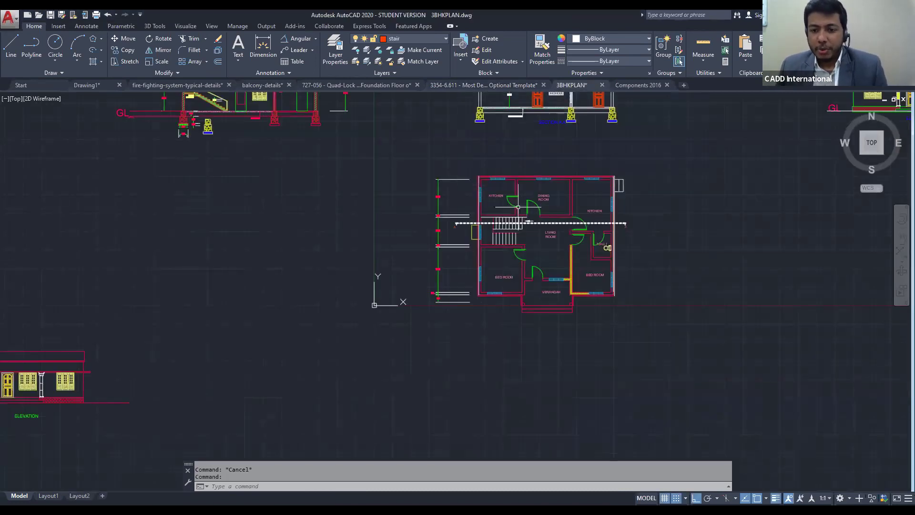
scroll(519, 207, "down", 4)
middle_click_drag(626, 254, 410, 178)
scroll(339, 265, "up", 7)
left_click(402, 295)
left_click(258, 236)
key("Delete")
middle_click_drag(307, 247, 202, 253)
Insert the Trees - Metric block from the tool palettes just above a crest of the wavy line
type("TP")
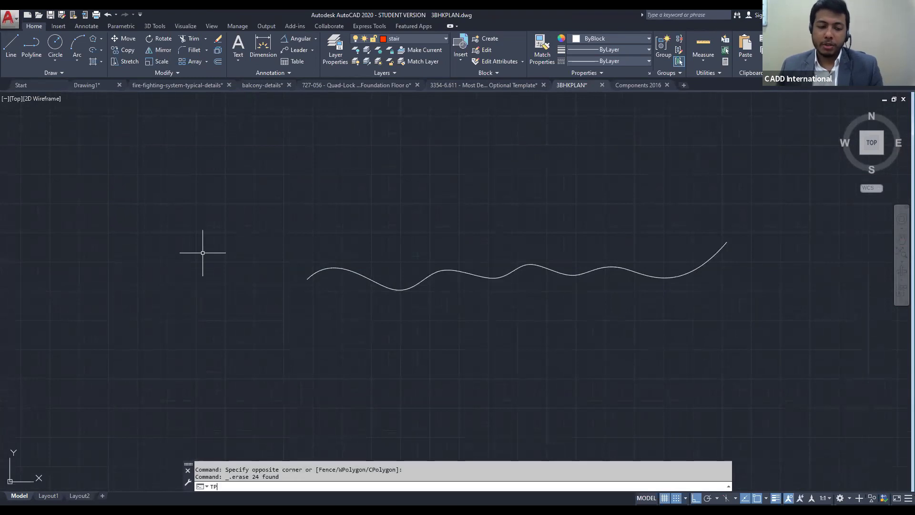
key("Return")
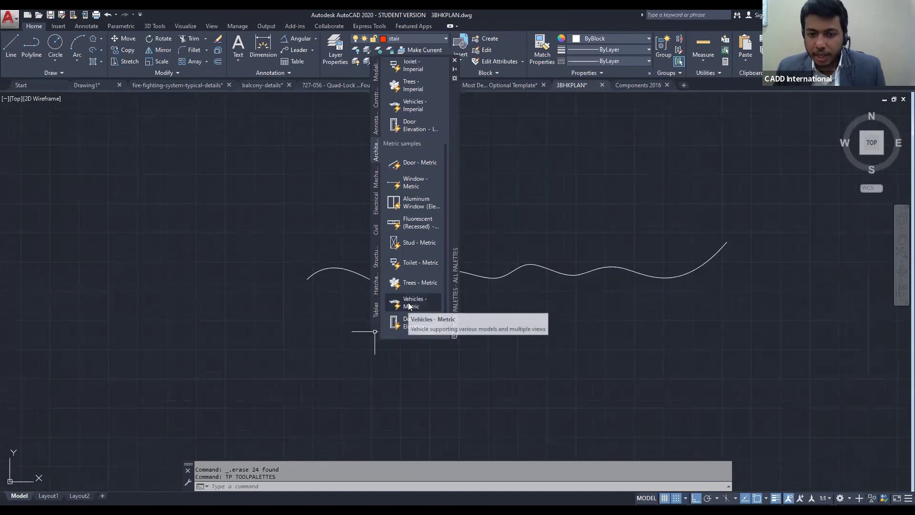
key("ctrl")
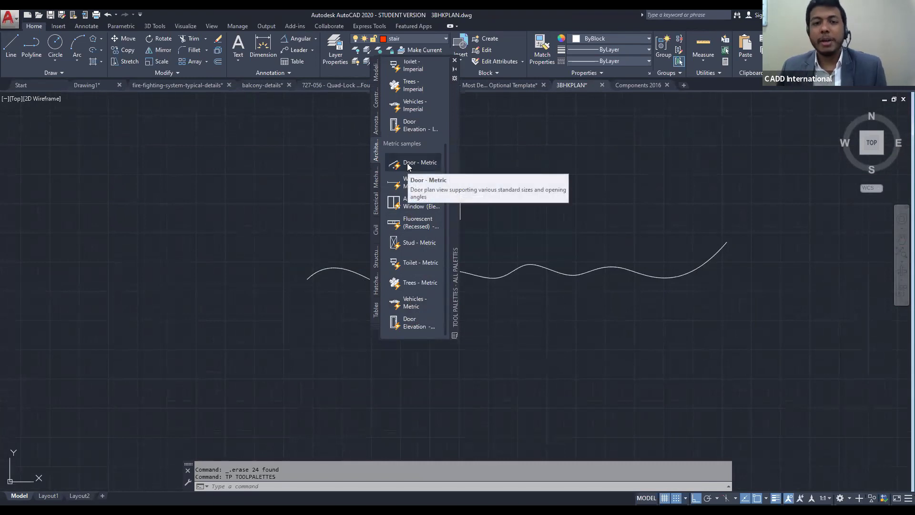
left_click(408, 284)
scroll(617, 262, "up", 5)
left_click(591, 271)
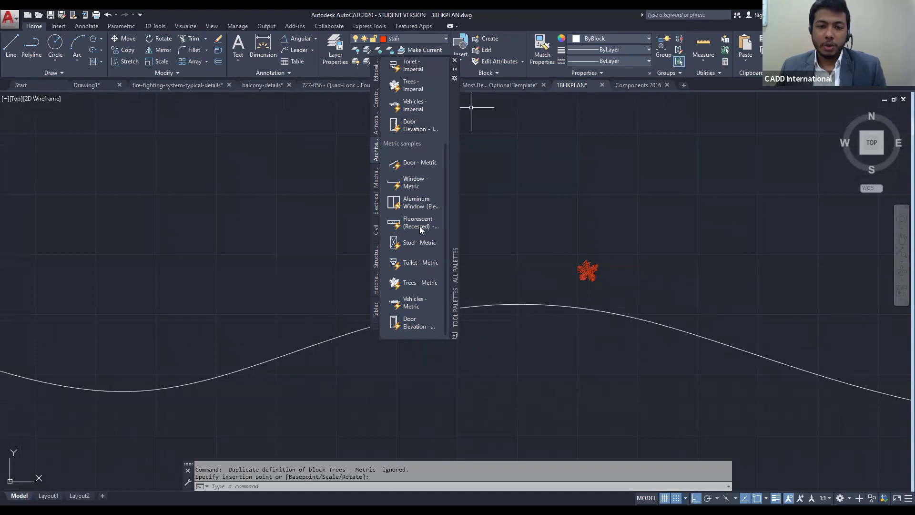
Insert the Vehicles - Metric block left of the wavy line and close the tool palettes
left_click(419, 302)
scroll(343, 298, "down", 10)
middle_click_drag(343, 298, 615, 265)
left_click(194, 210)
scroll(188, 237, "up", 6)
key("Escape")
key("Escape")
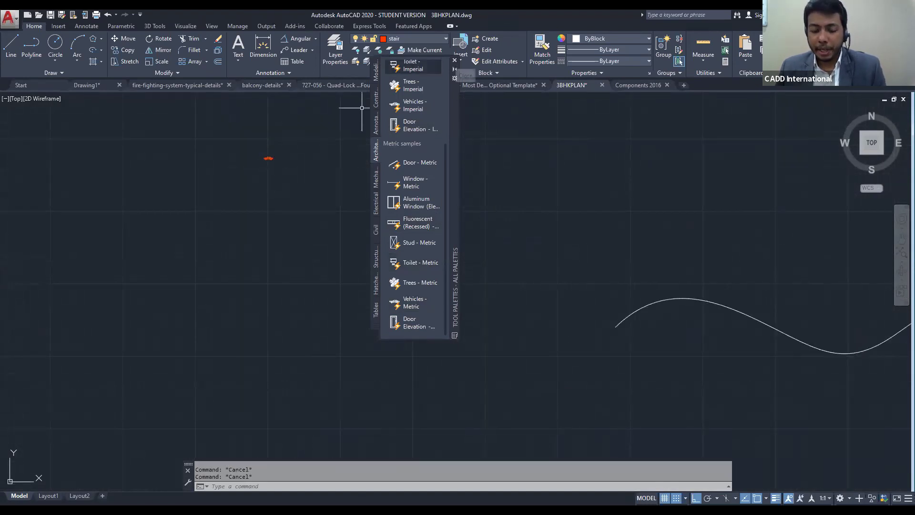
left_click(455, 60)
middle_click_drag(626, 192, 397, 155)
type("tp")
key("Return")
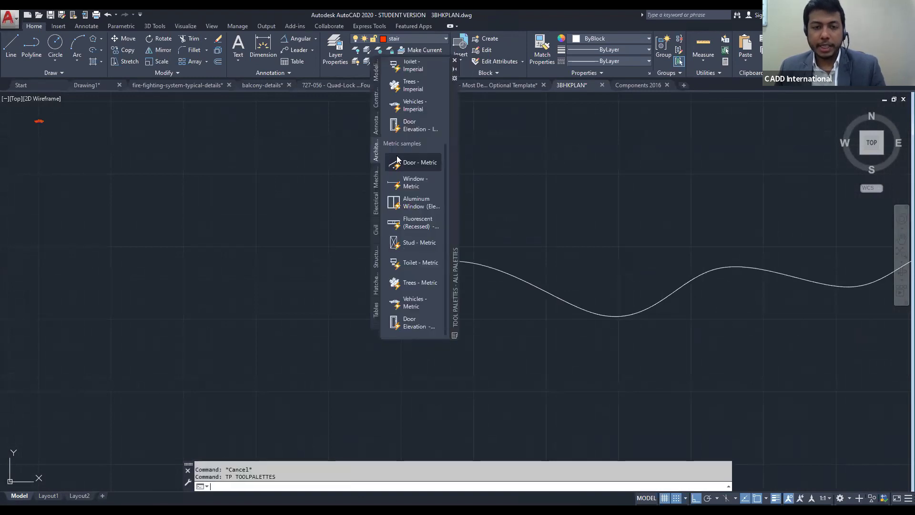
left_click(456, 61)
Put the tree block above the wavy line on the door layer
scroll(540, 199, "down", 3)
middle_click_drag(515, 194, 435, 184)
scroll(585, 203, "up", 4)
scroll(585, 202, "up", 5)
middle_click_drag(531, 253, 572, 272)
left_click(553, 236)
left_click(430, 39)
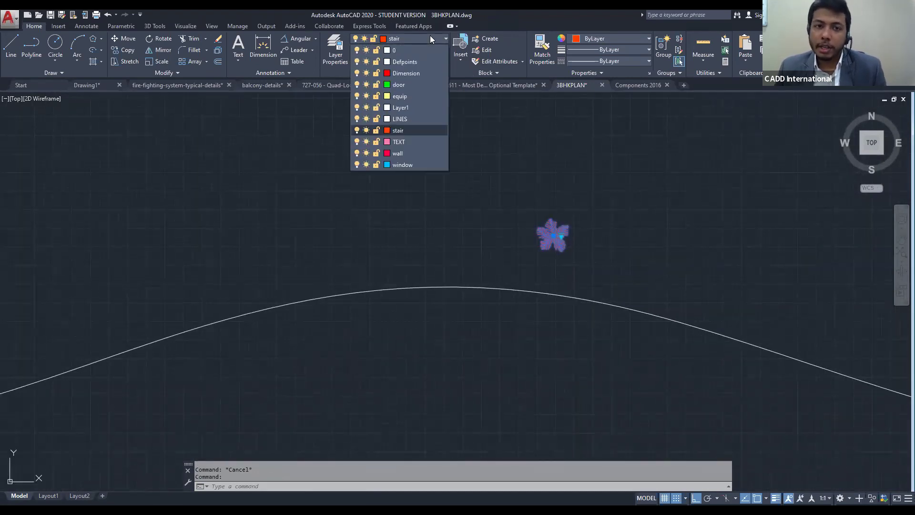
left_click(398, 84)
key("Escape")
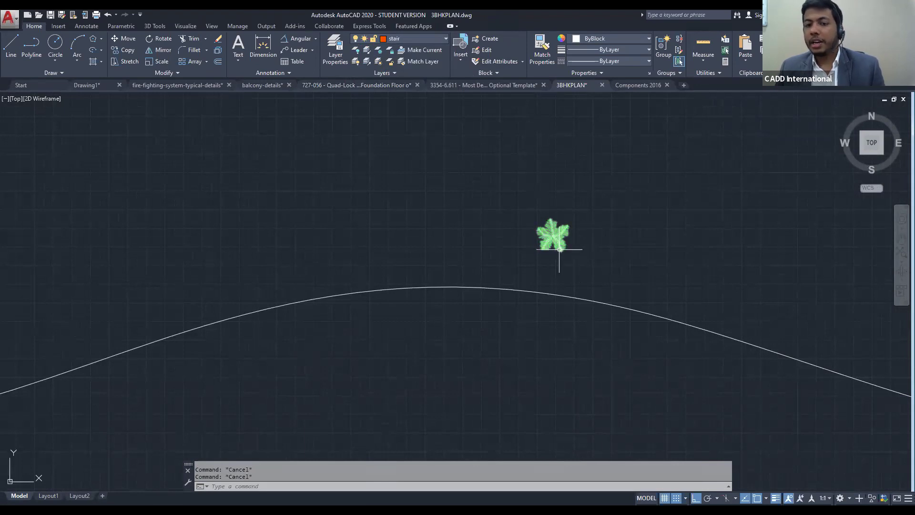
Change the tree block's type to Palm (Elevation)
left_click(558, 243)
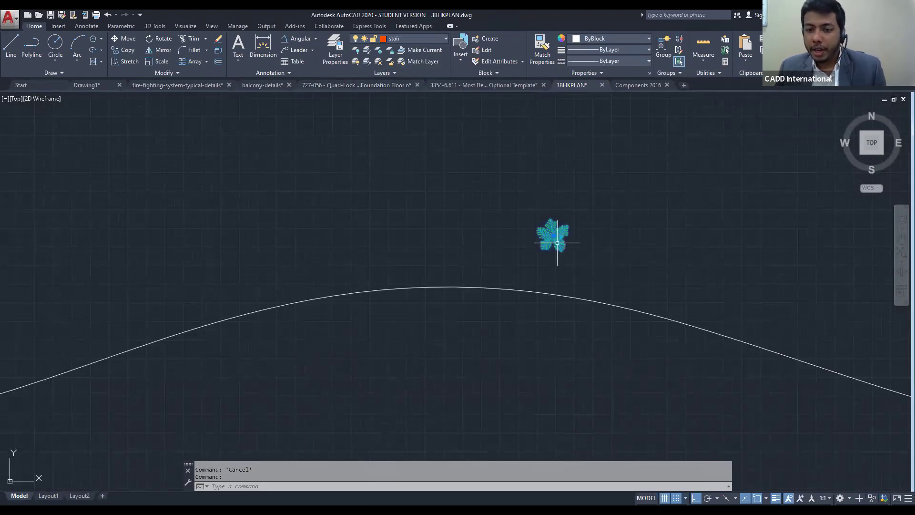
scroll(556, 239, "up", 5)
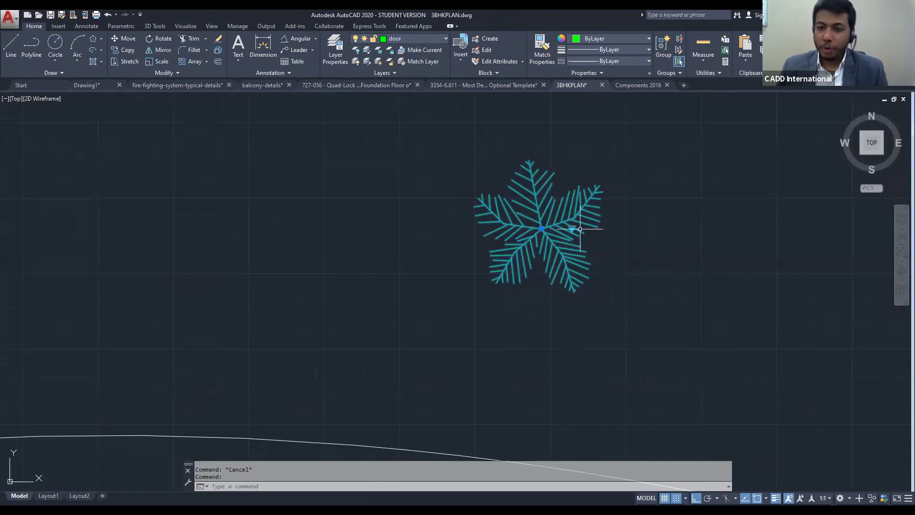
left_click(572, 229)
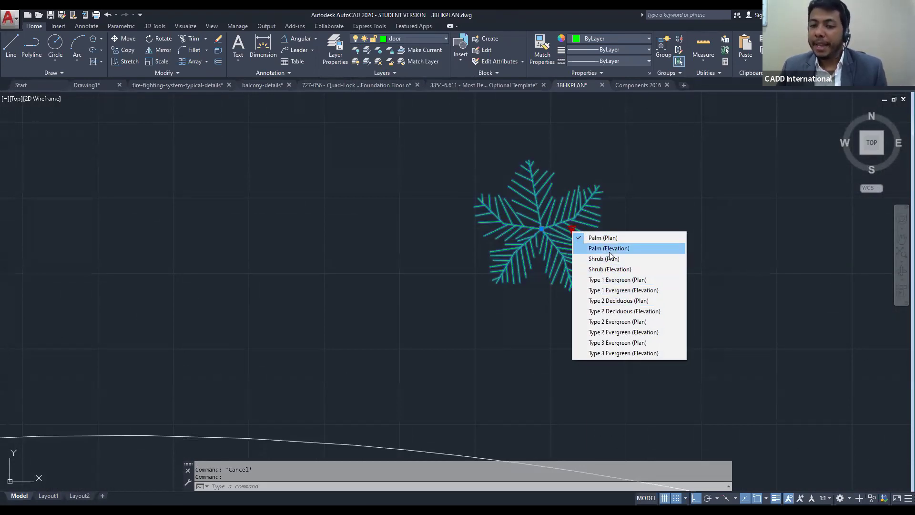
left_click(610, 253)
scroll(615, 254, "down", 3)
key("Escape")
Move the palm tree by the base of its trunk straight down onto the wavy line
left_click(619, 257)
left_click(575, 208)
scroll(605, 240, "up", 4)
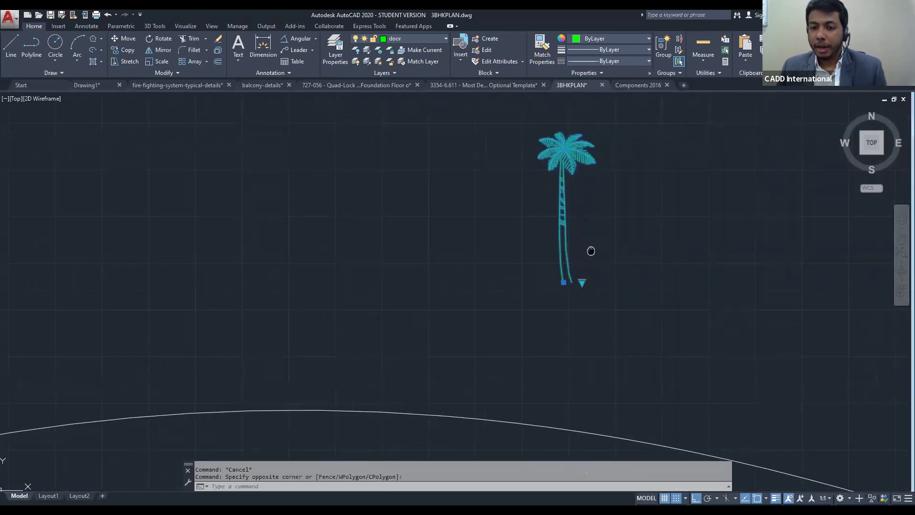
middle_click_drag(592, 250, 463, 318)
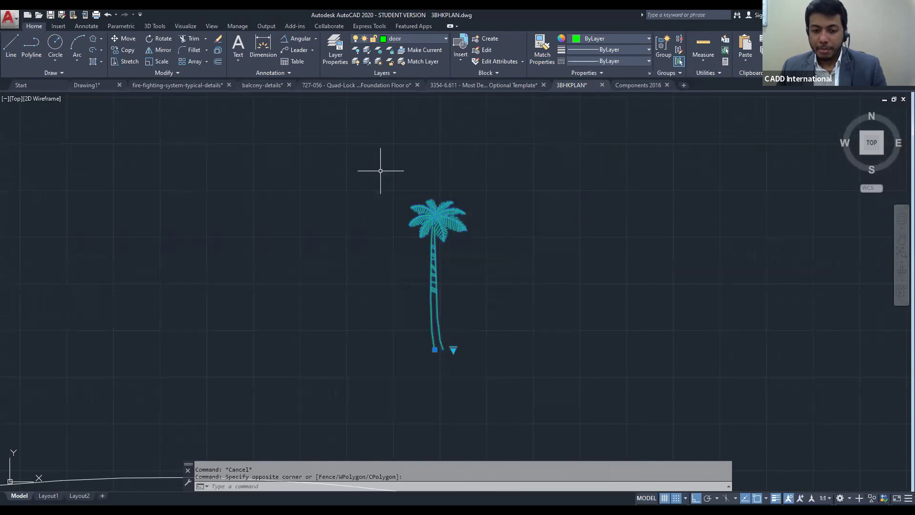
type("m")
key("Return")
left_click(435, 349)
middle_click_drag(436, 346, 433, 315)
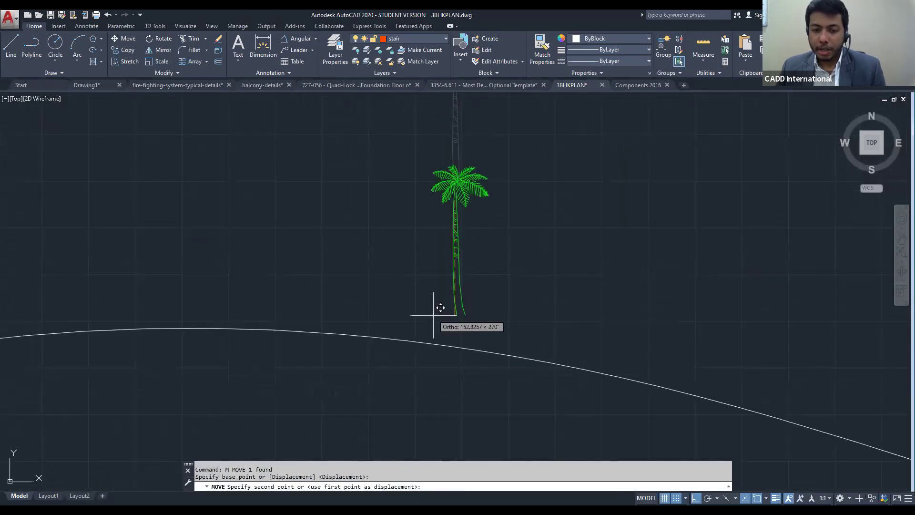
left_click(461, 345)
key("Escape")
key("Escape")
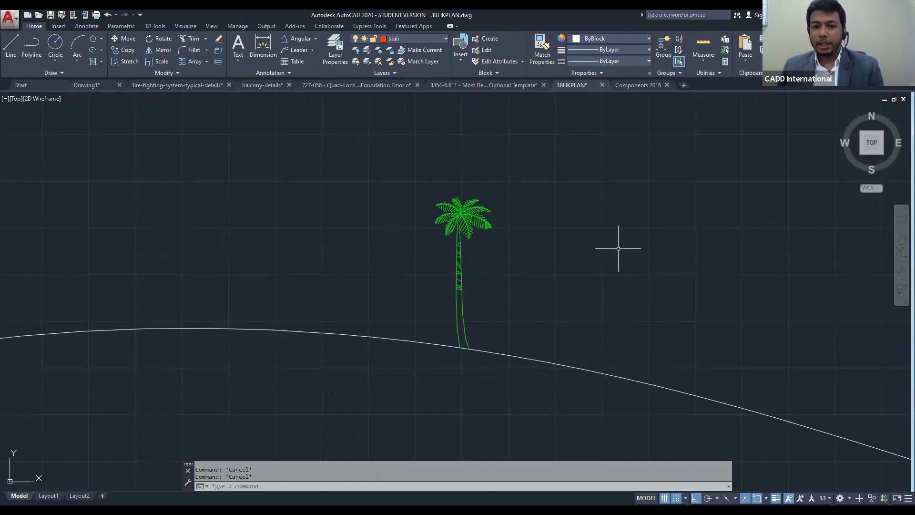
Try to scale the palm tree from the base of its trunk
scroll(500, 275, "down", 5)
scroll(473, 284, "up", 4)
scroll(475, 282, "down", 2)
scroll(487, 272, "up", 1)
left_click(529, 271)
left_click(482, 226)
type("sc")
key("Return")
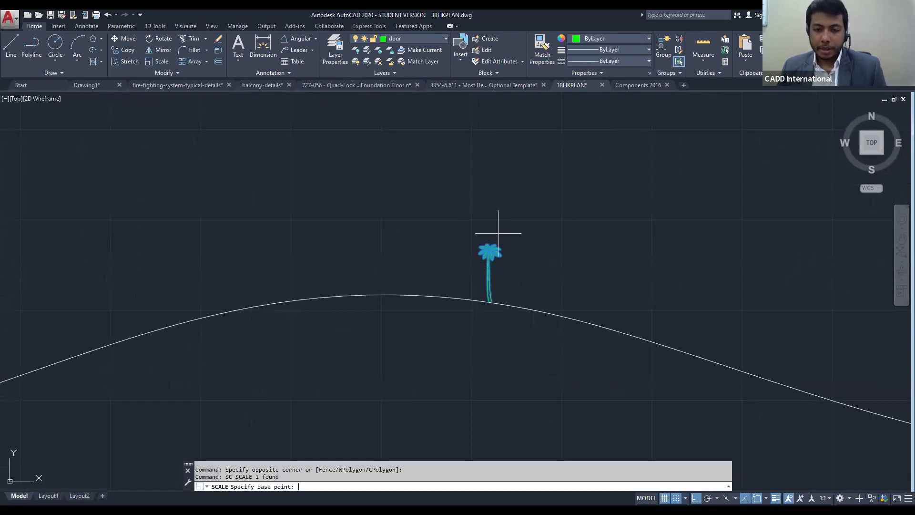
left_click(495, 301)
scroll(528, 144, "up", 3)
scroll(527, 317, "down", 6)
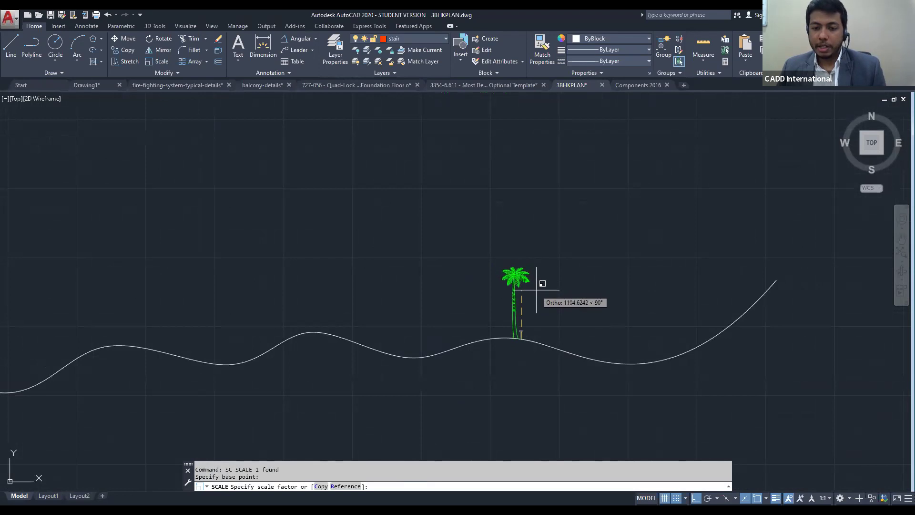
key("Escape")
key("Escape")
middle_click_drag(558, 308, 598, 302)
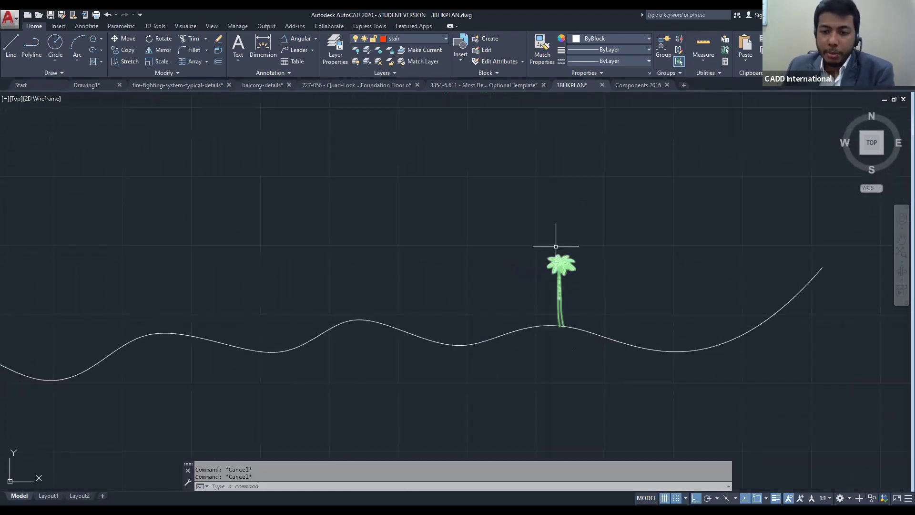
scroll(555, 257, "up", 4)
middle_click_drag(514, 268, 486, 260)
type("tp")
key("Return")
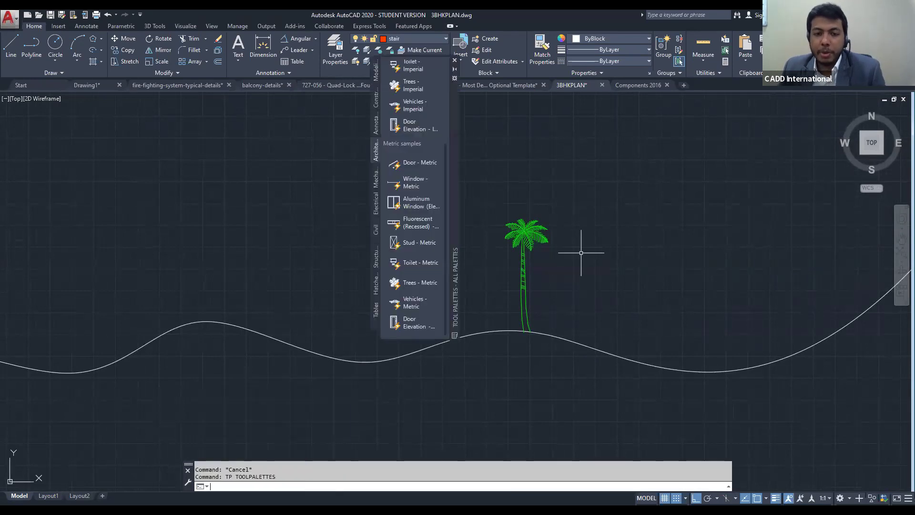
key("Escape")
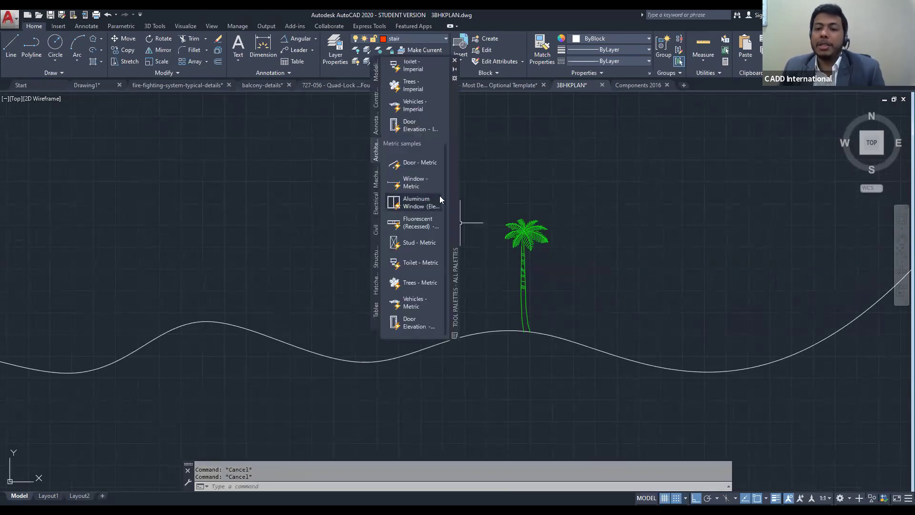
left_click(454, 60)
Scale the car block left of the wavy line freehand from a base point near its front wheel
scroll(616, 193, "down", 6)
middle_click_drag(233, 190, 327, 217)
scroll(269, 204, "up", 4)
left_click(307, 214)
left_click(231, 168)
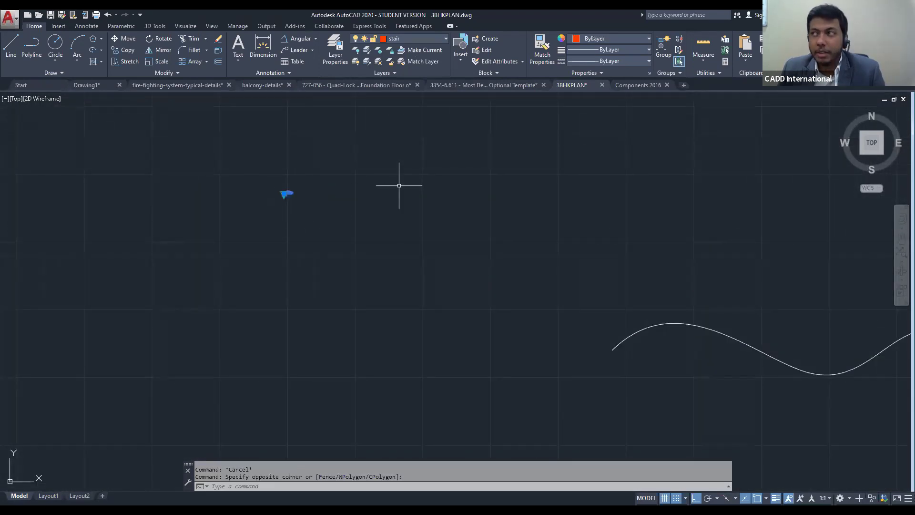
type("sc")
key("Return")
scroll(265, 188, "up", 5)
left_click(328, 219)
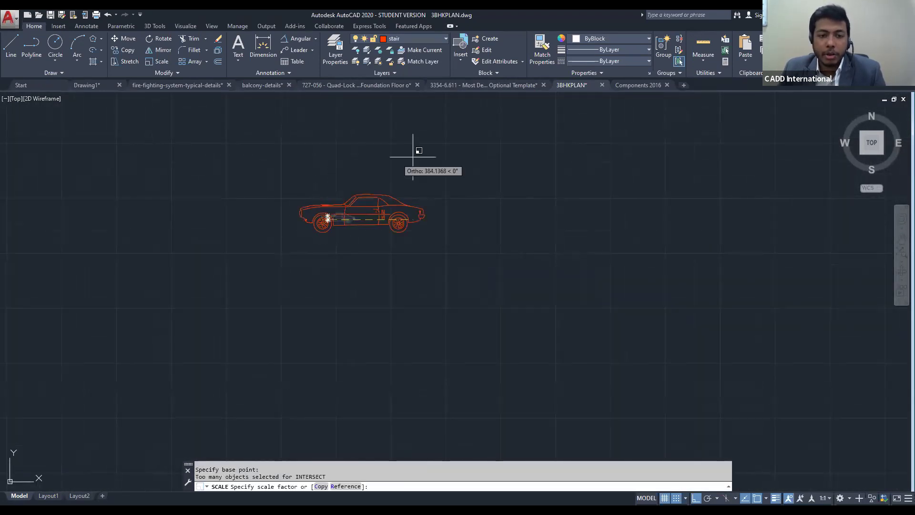
scroll(677, 203, "down", 4)
middle_click_drag(667, 206, 231, 215)
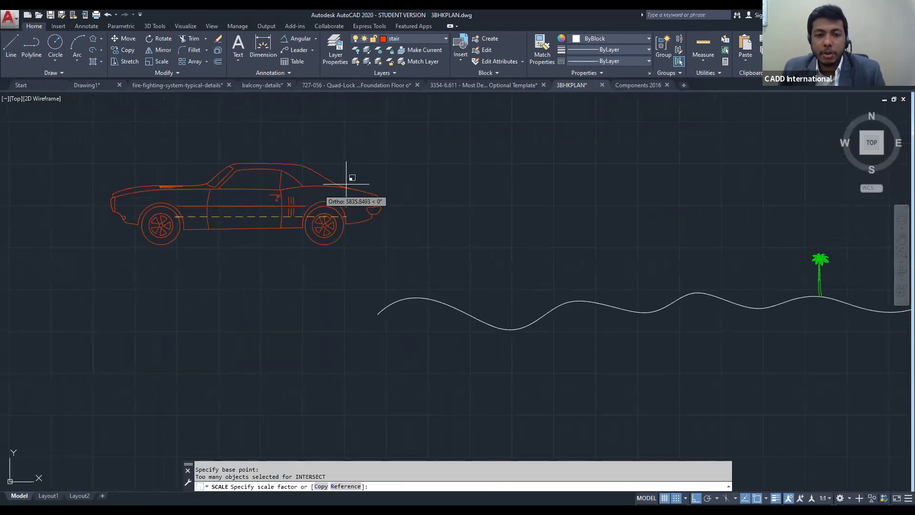
left_click(182, 234)
scroll(181, 235, "up", 5)
scroll(181, 235, "up", 2)
key("Escape")
key("Escape")
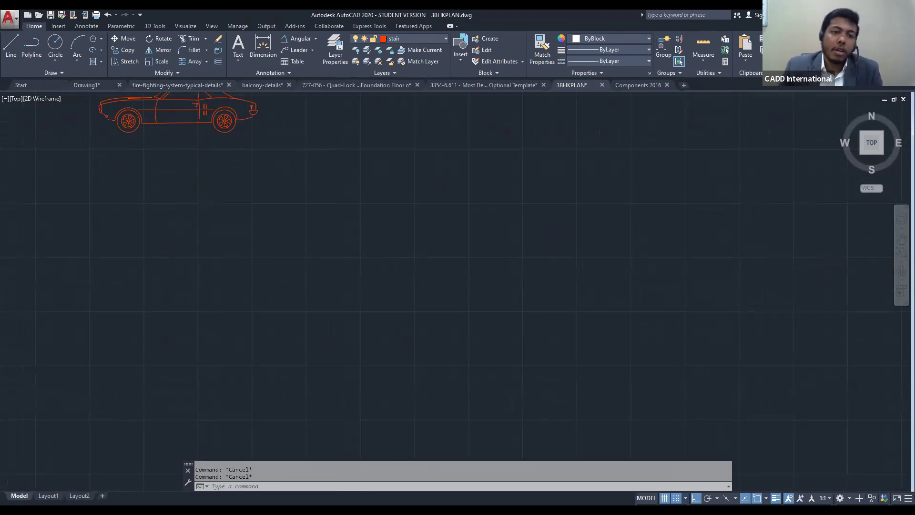
Create a path array of the palm tree using the wavy line as the path curve
scroll(326, 152, "down", 4)
middle_click_drag(466, 199, 67, 177)
middle_click_drag(502, 231, 1, 199)
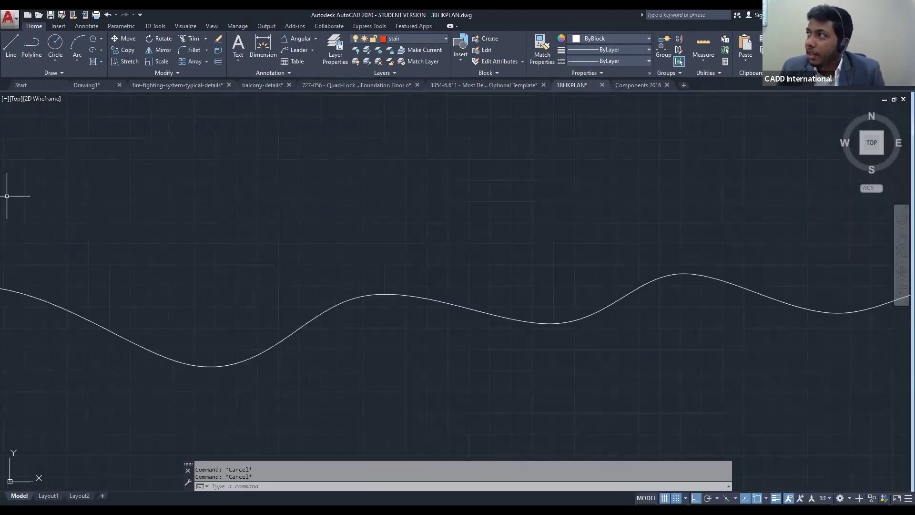
middle_click_drag(482, 205, 329, 232)
scroll(212, 209, "down", 3)
left_click(597, 219)
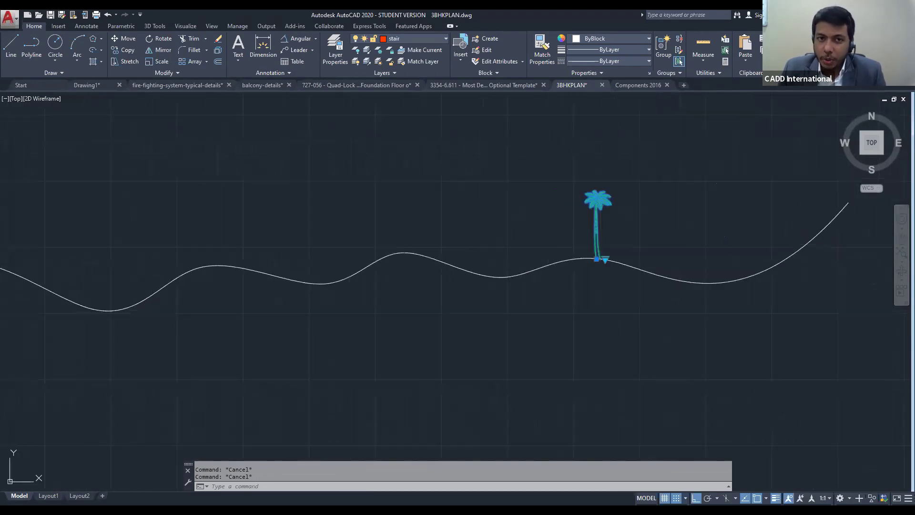
left_click(206, 62)
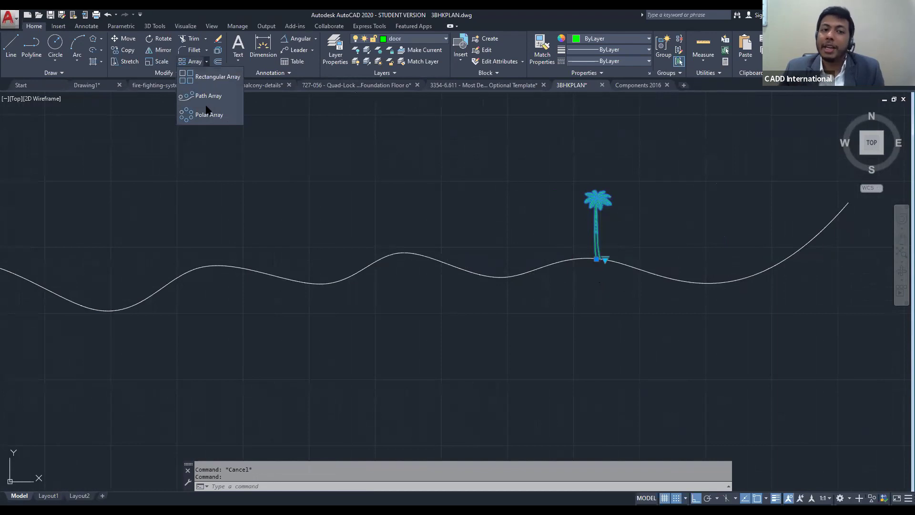
key("Escape")
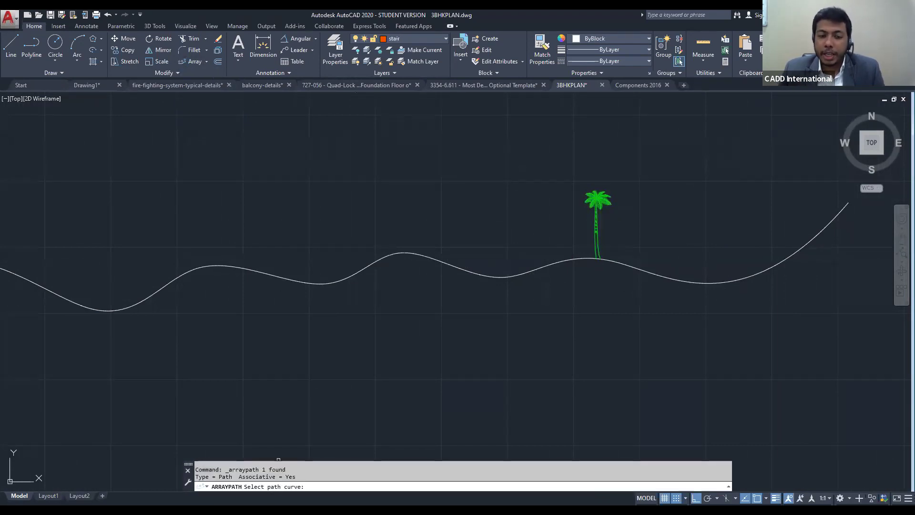
left_click(405, 253)
scroll(405, 253, "down", 6)
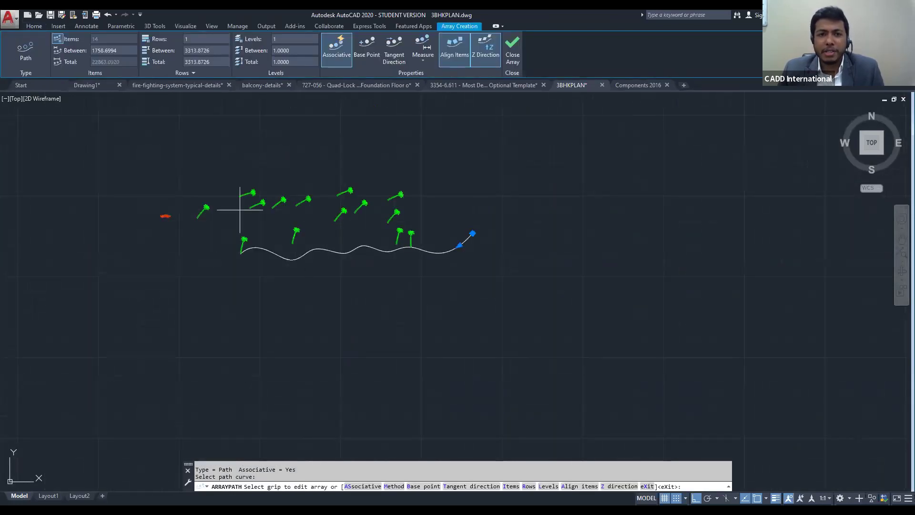
Turn off Align Items and Z Direction for the palm tree array
left_click(447, 56)
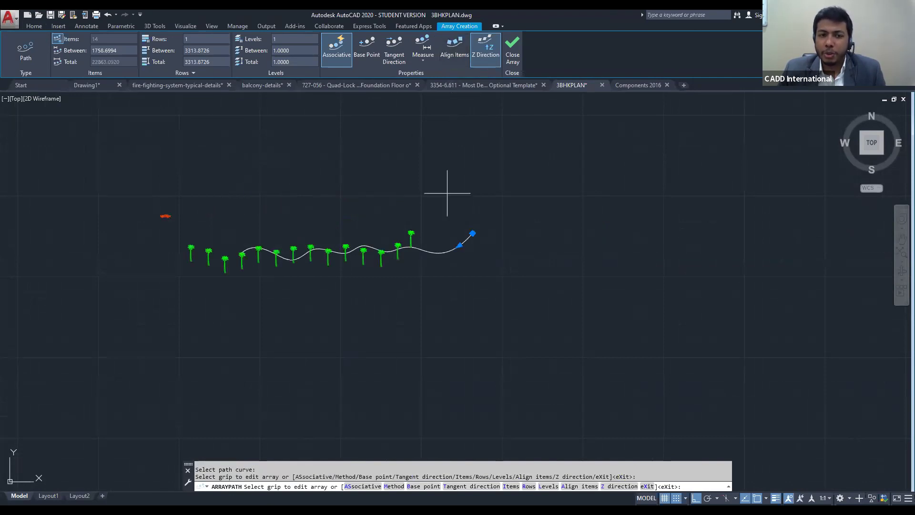
scroll(377, 255, "up", 4)
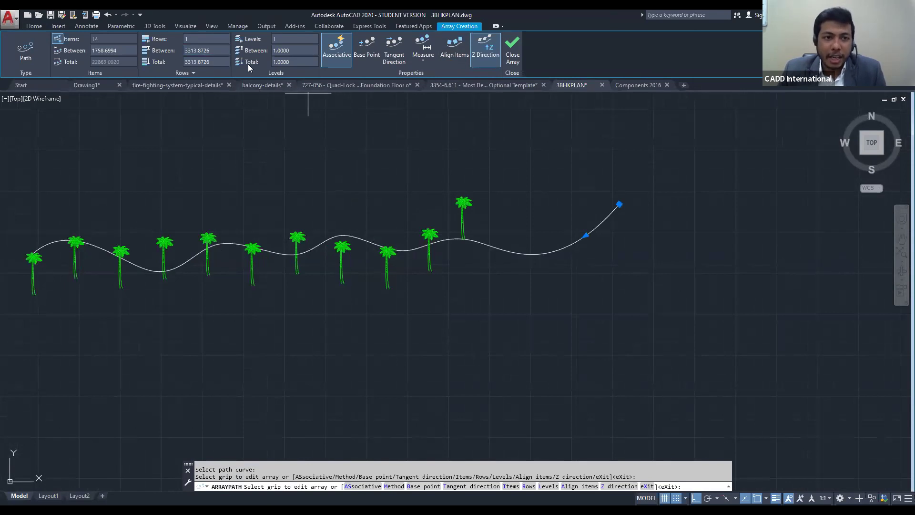
left_click(480, 58)
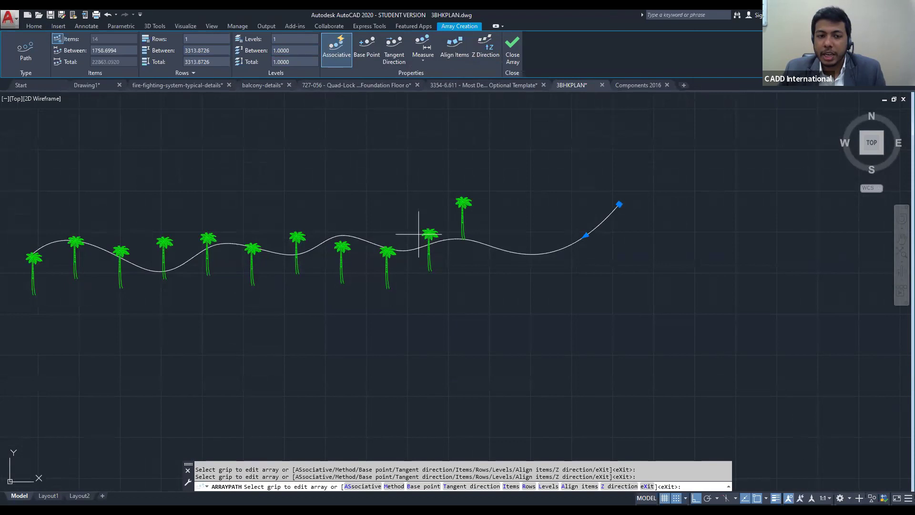
middle_click_drag(281, 209, 289, 196)
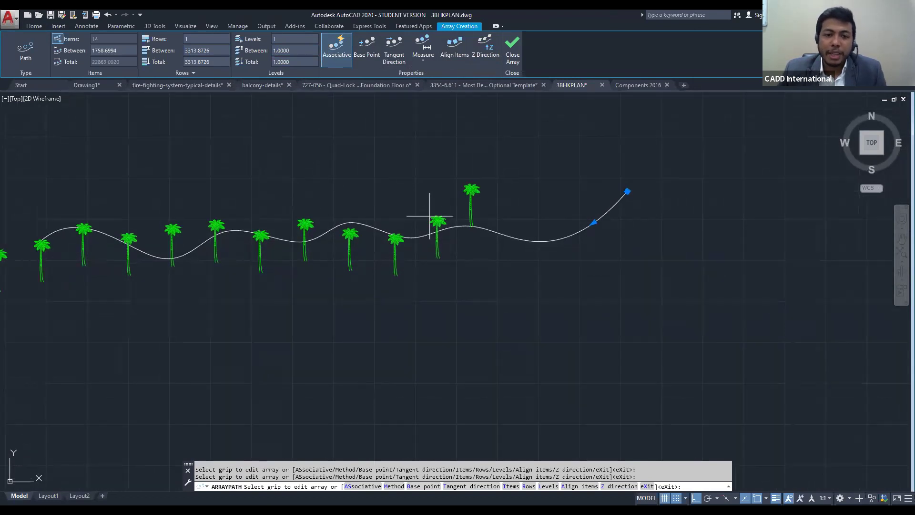
left_click(627, 191)
left_click(619, 202)
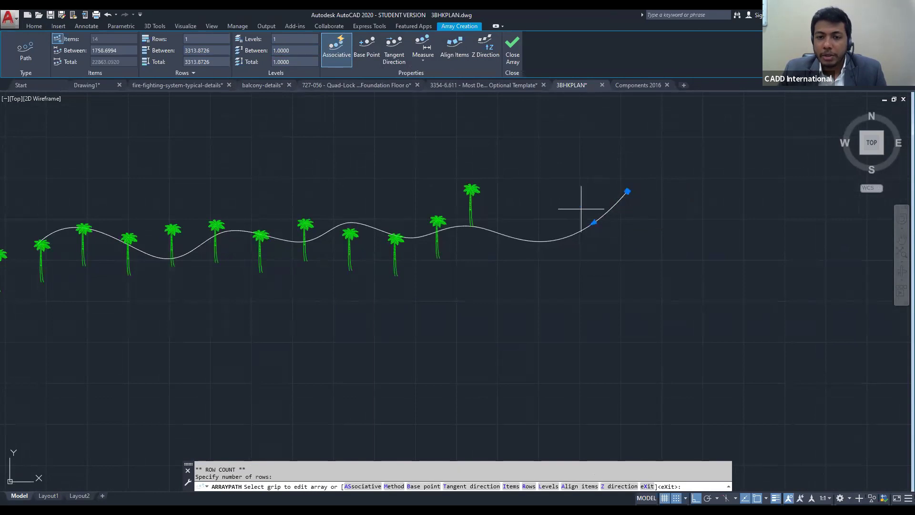
Set the array's base point to the foot of the original palm tree's trunk so the trees follow the wavy line
left_click(366, 56)
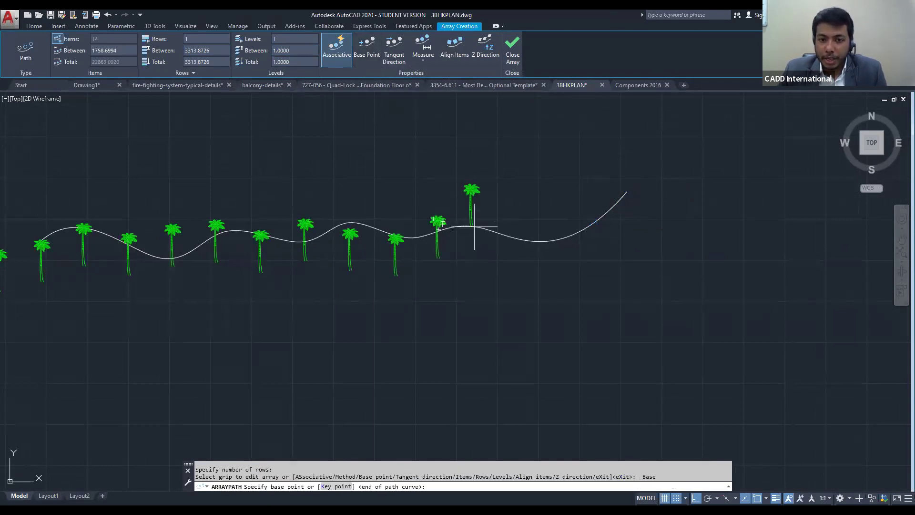
left_click(440, 225)
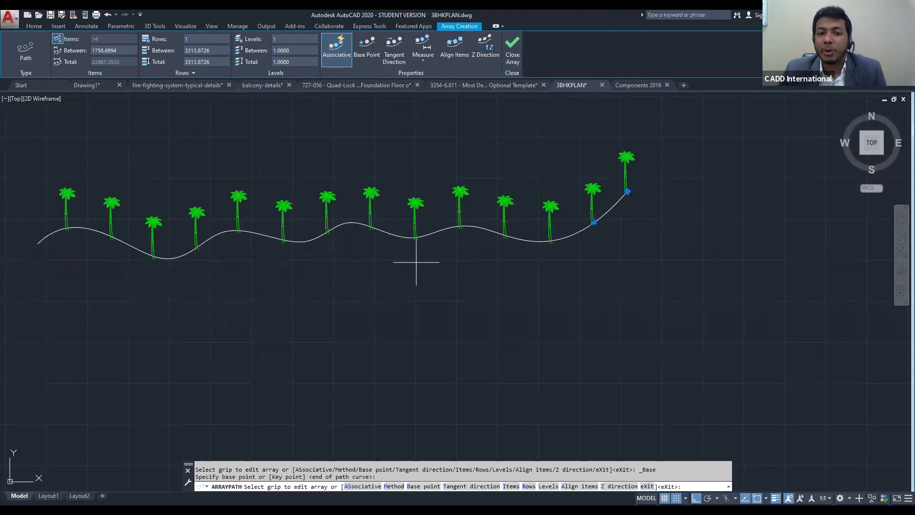
scroll(459, 232, "up", 4)
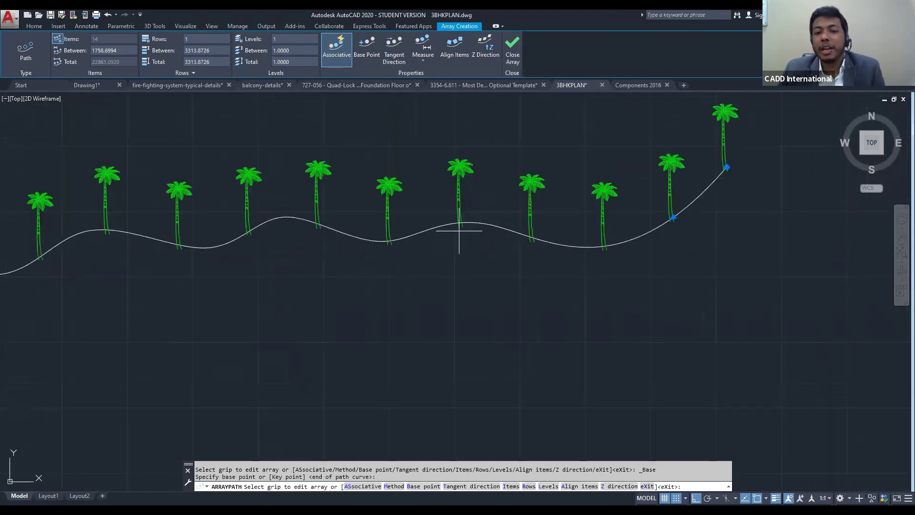
scroll(459, 231, "down", 4)
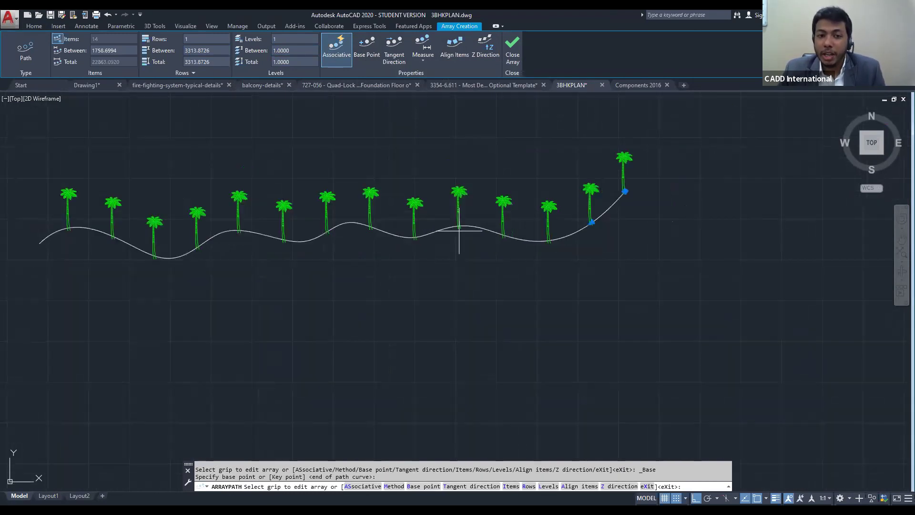
Try another base point for the palm tree array, picked close to a tree along the wavy line
left_click(374, 57)
scroll(465, 232, "up", 8)
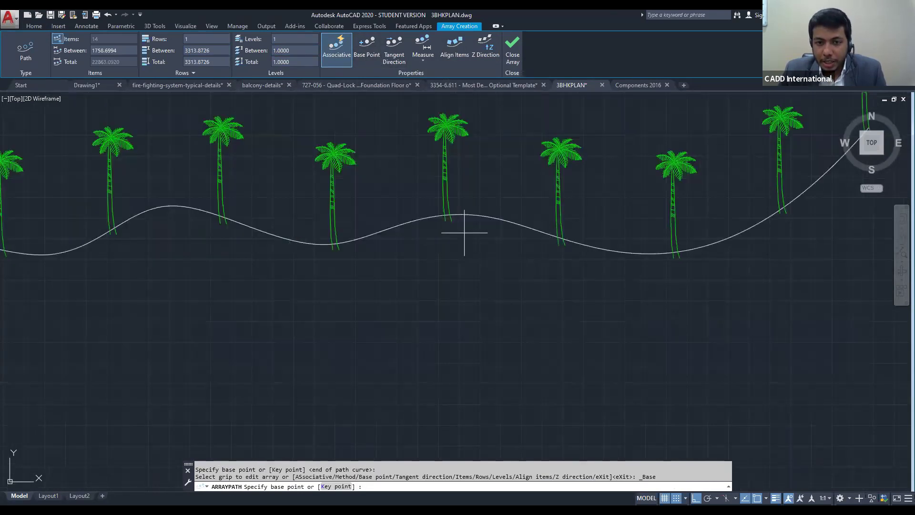
scroll(465, 233, "up", 2)
left_click(431, 157)
scroll(431, 159, "down", 8)
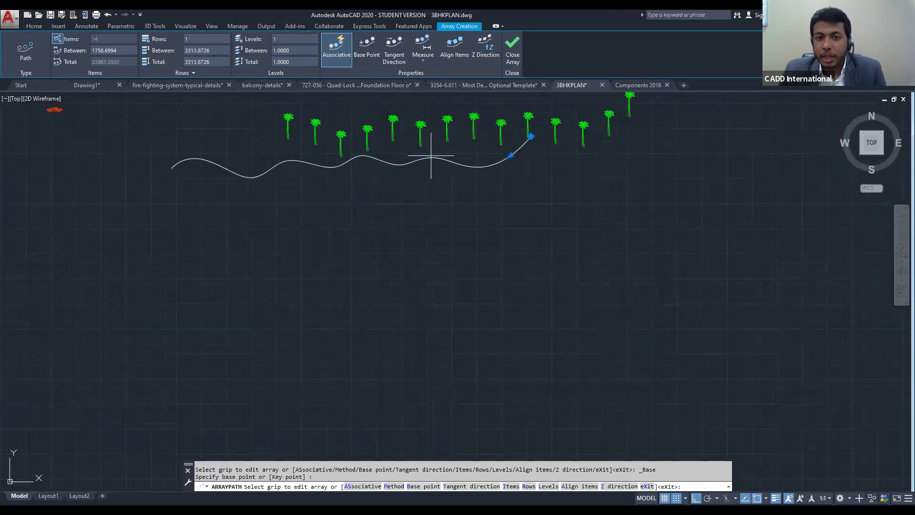
middle_click_drag(426, 138, 421, 174)
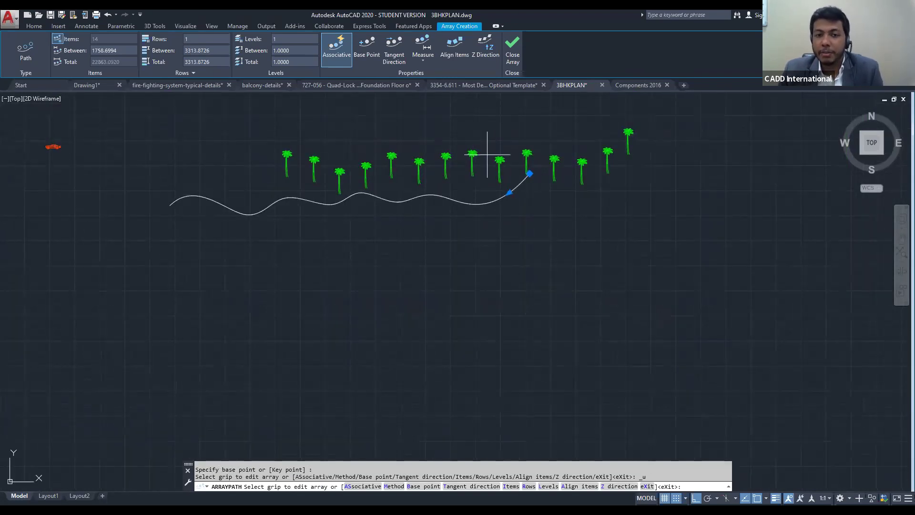
Finish the array command and erase the whole palm tree array
key("Return")
left_click(586, 160)
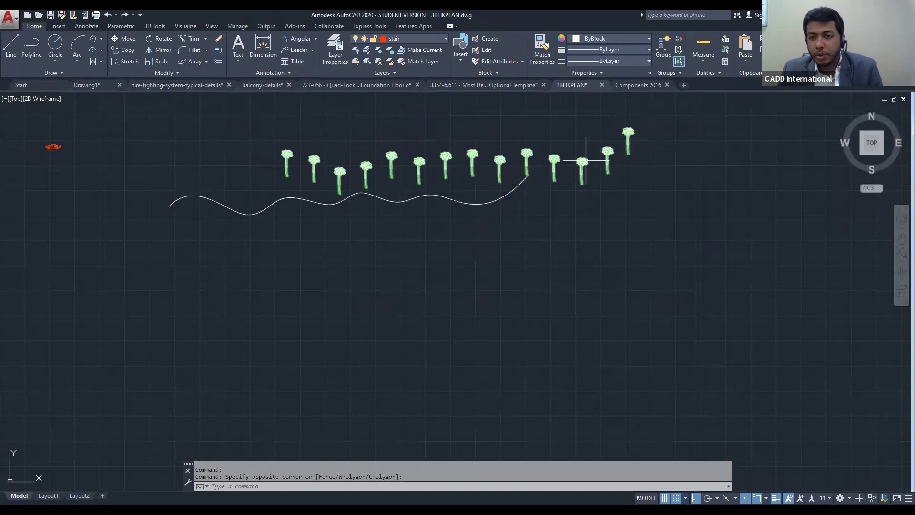
key("Delete")
middle_click_drag(617, 219, 555, 212)
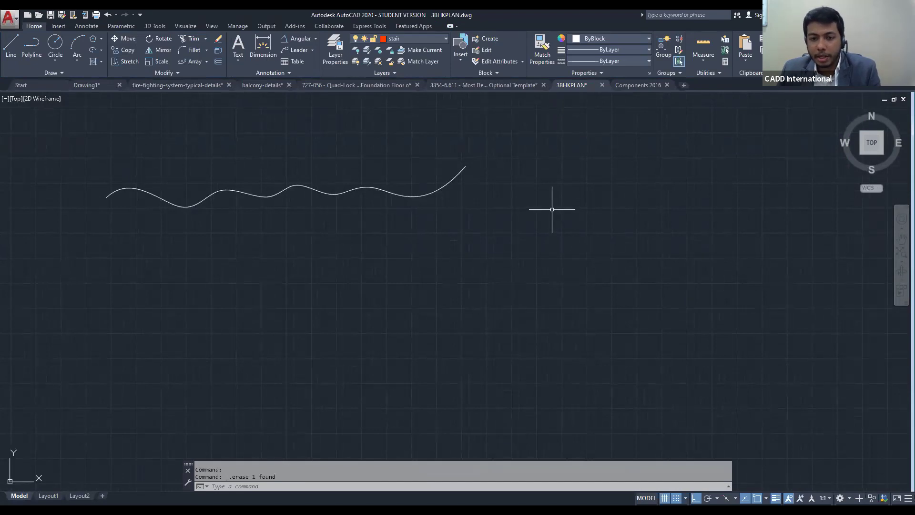
Draw a long horizontal line above the house elevation and a small circle just above the line's left end
type("l")
key("Return")
scroll(435, 241, "down", 3)
scroll(433, 242, "down", 3)
middle_click_drag(433, 241, 500, 291)
scroll(596, 275, "up", 5)
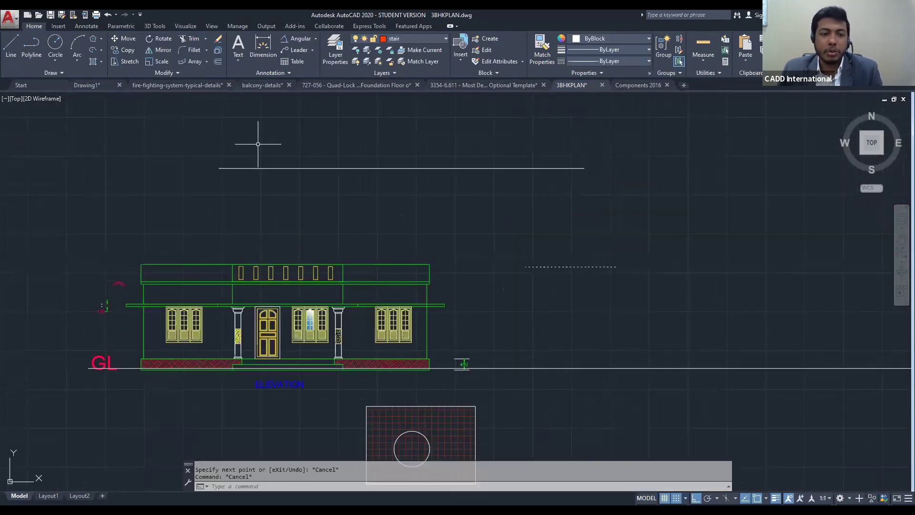
key("Escape")
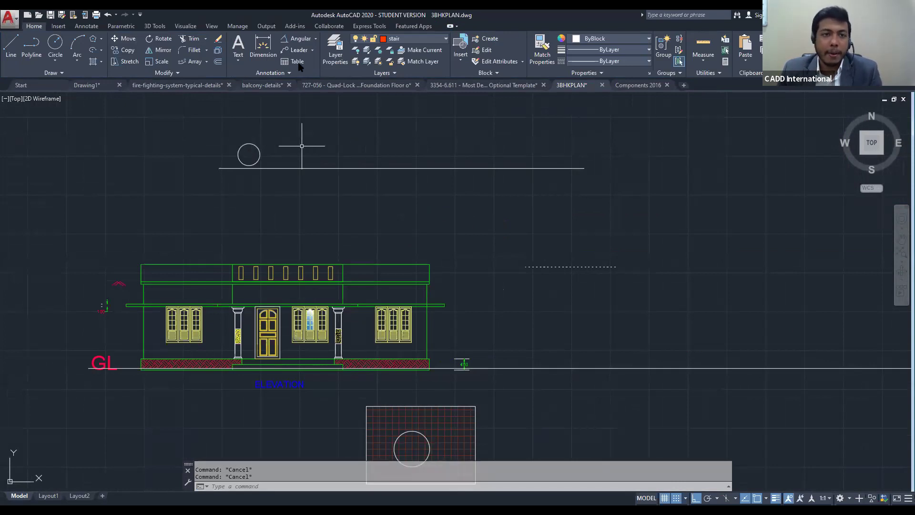
Create a path array of the small circle along the horizontal line
left_click(268, 154)
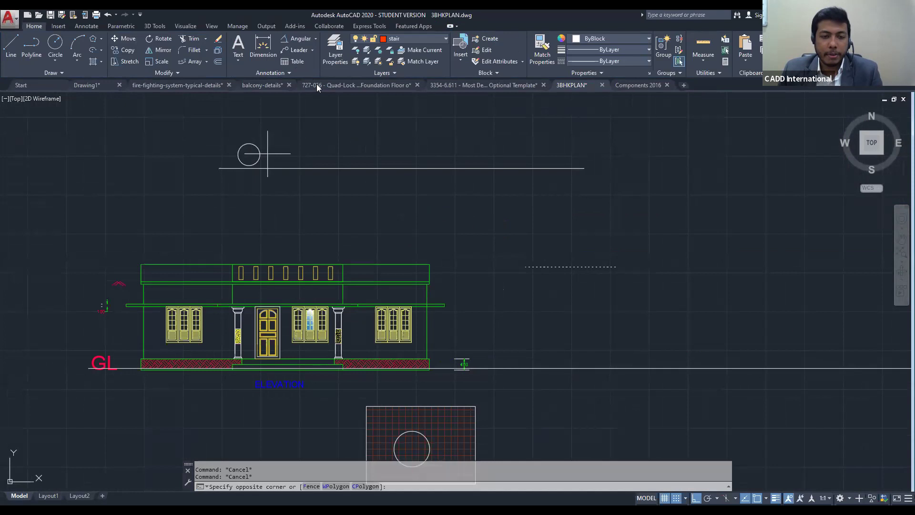
type("ar")
key("Return")
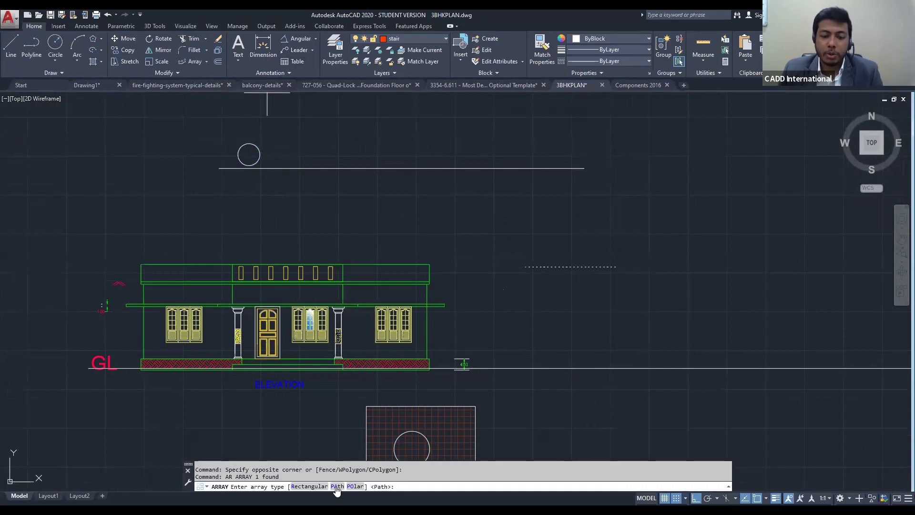
key("Return")
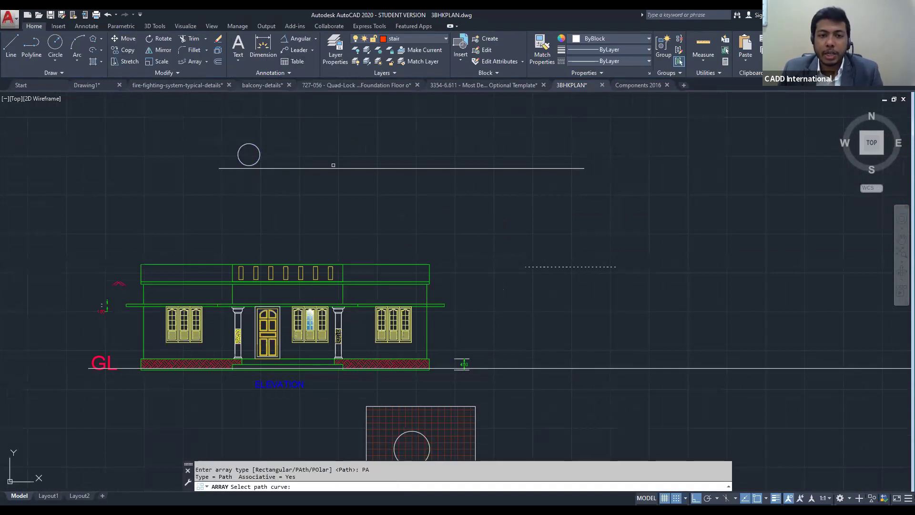
left_click(343, 168)
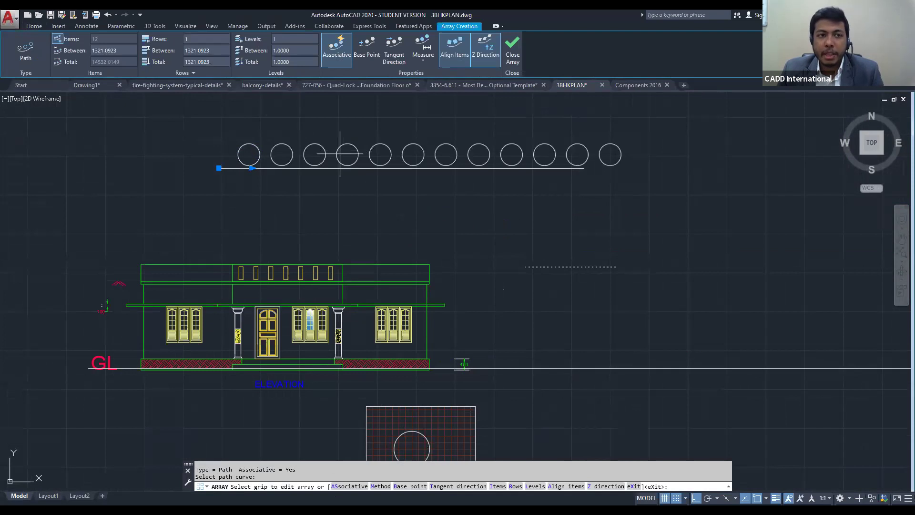
Set the spacing between the arrayed circles to 800
left_click(126, 51)
left_click(76, 55)
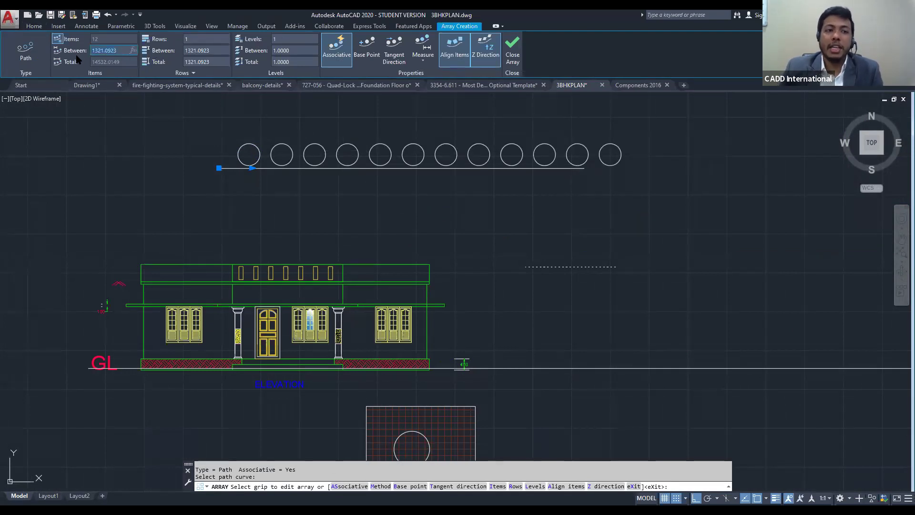
type("800")
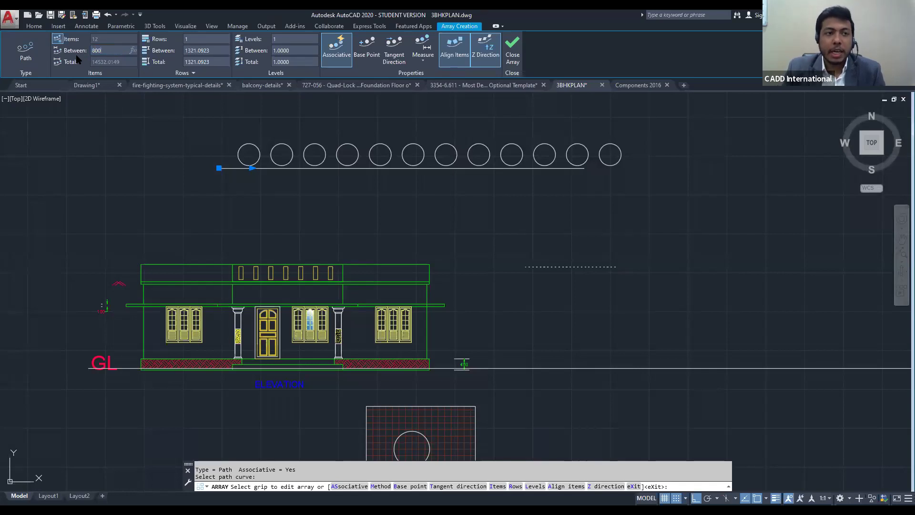
key("Return")
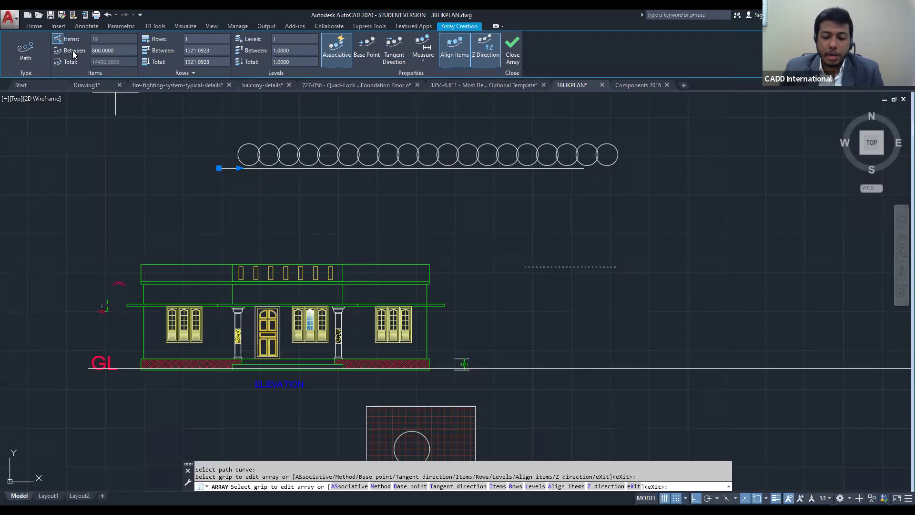
Change the distance between the arrayed circles to 5000
type("5")
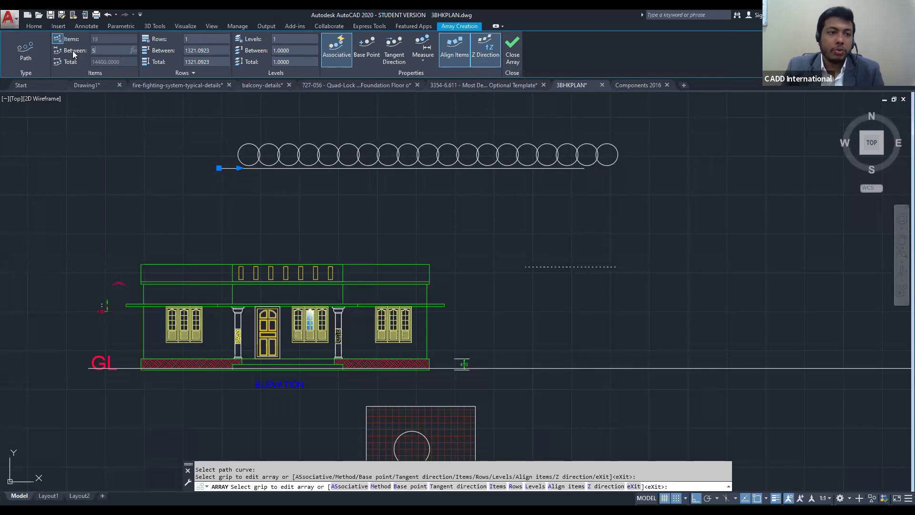
type("000")
key("Return")
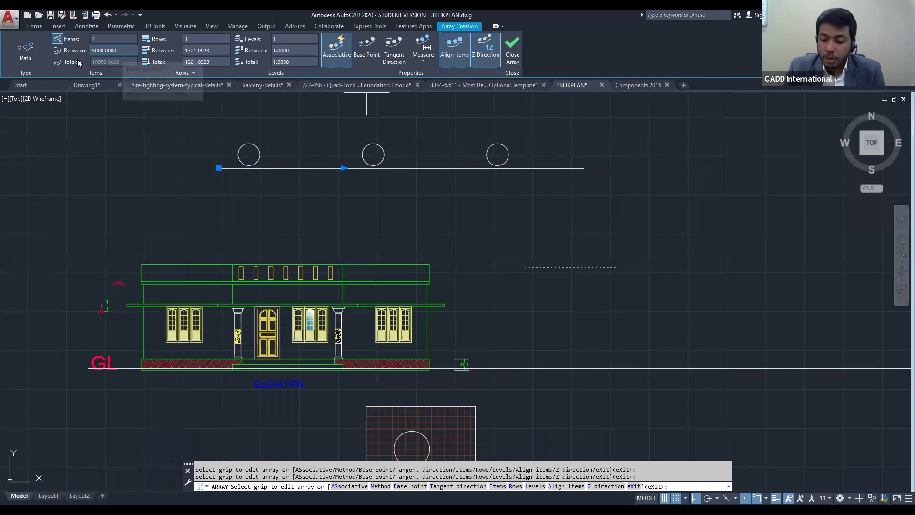
Set the circle array's item spacing to 2000 and check the circles along the line
type("2000")
key("Return")
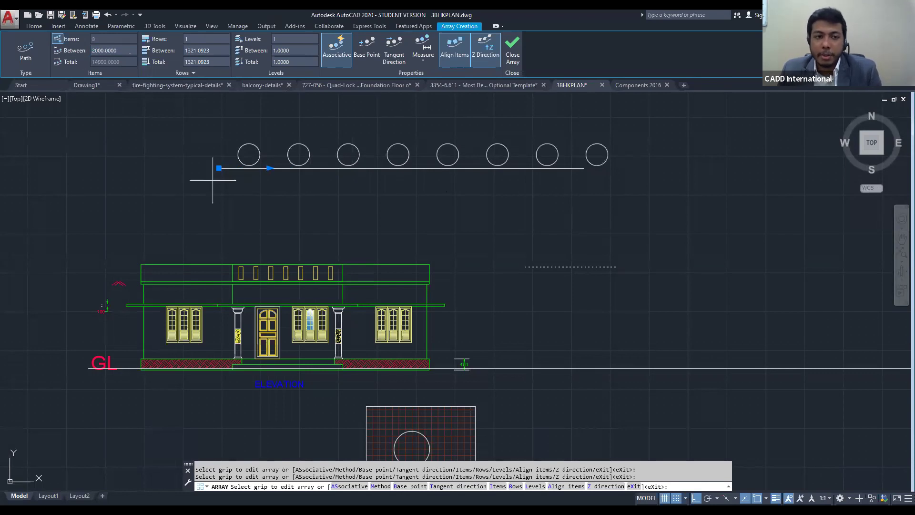
scroll(213, 180, "up", 2)
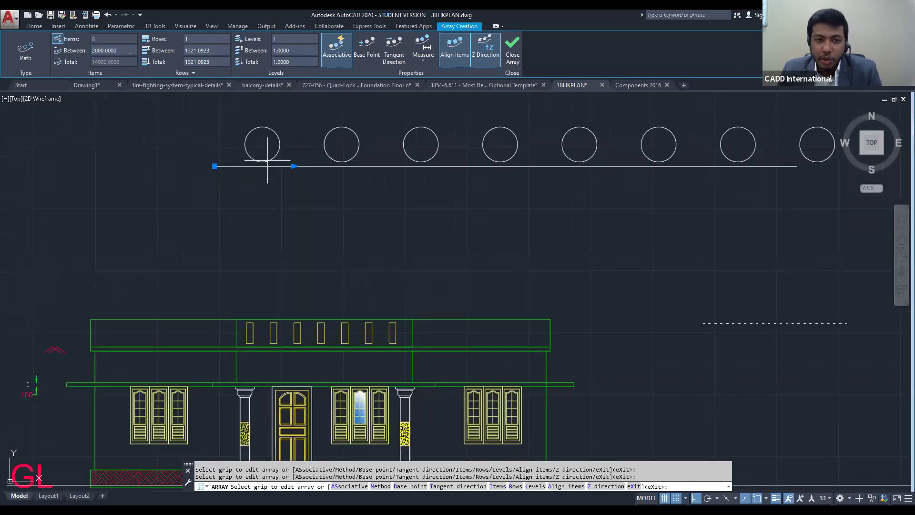
scroll(217, 160, "down", 2)
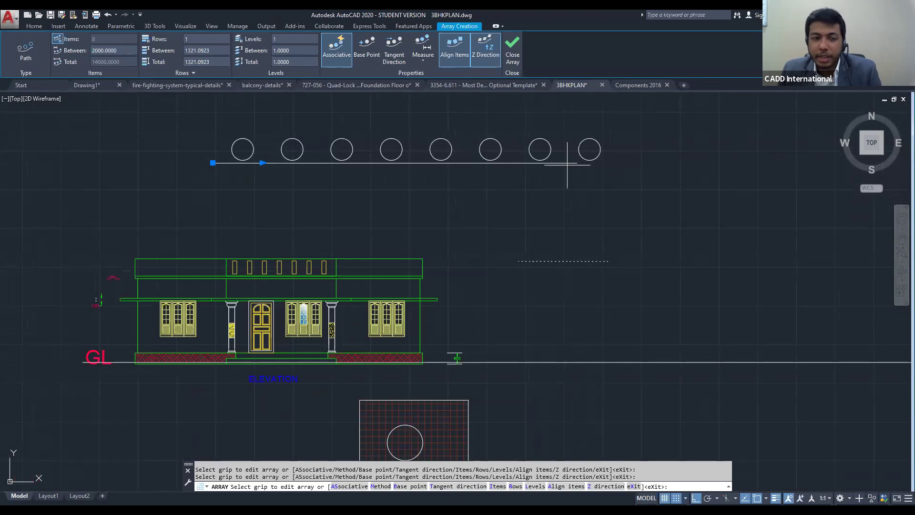
middle_click_drag(278, 179, 324, 192)
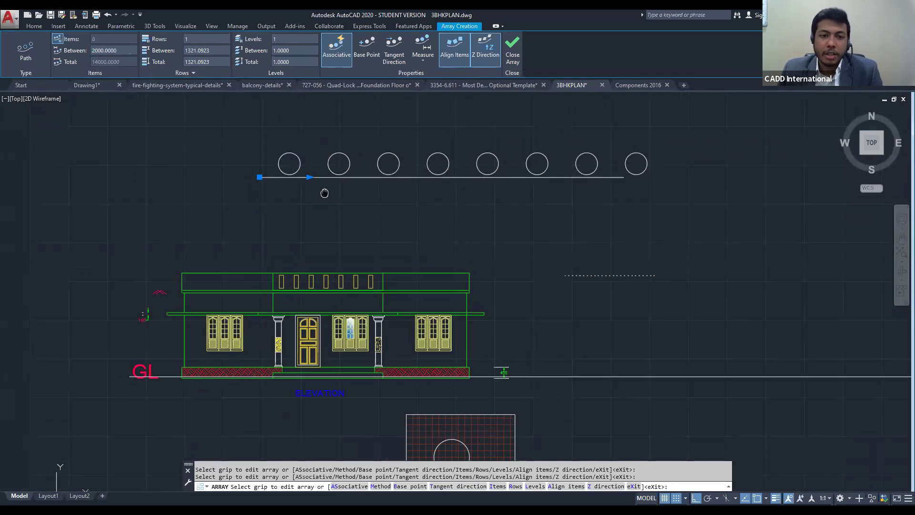
Leave the array command and erase the circles above the horizontal line
key("Escape")
key("Escape")
scroll(283, 166, "up", 2)
left_click(290, 172)
left_click(286, 174)
key("Delete")
scroll(289, 172, "up", 2)
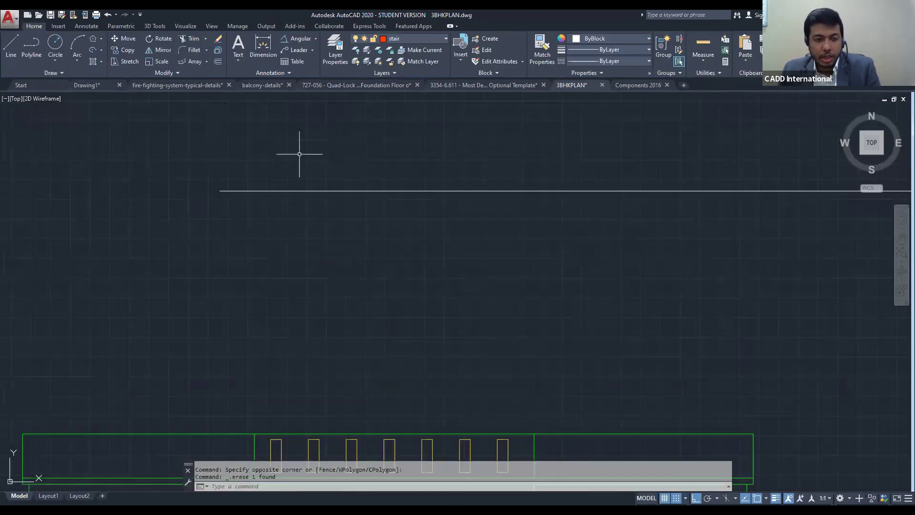
Draw a circle centred on the starting endpoint of the horizontal line above the elevation
type("c")
key("Return")
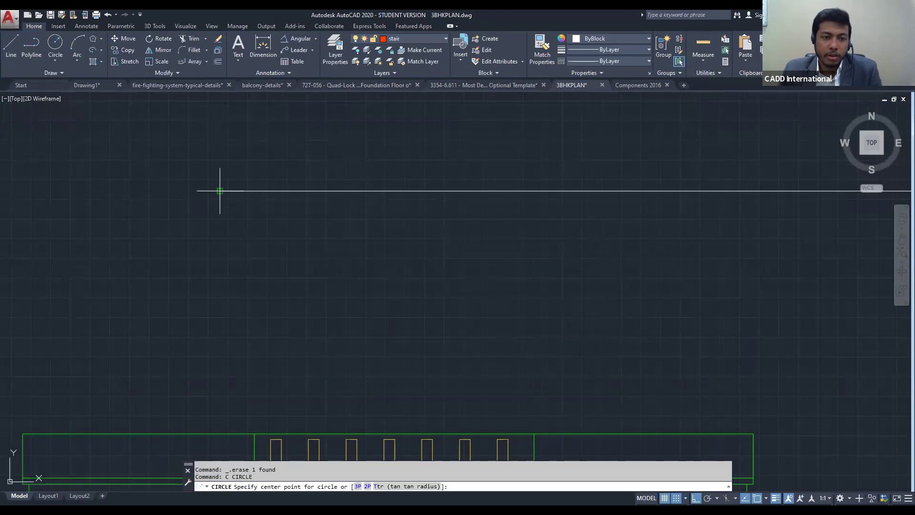
left_click(220, 190)
left_click(231, 167)
key("Escape")
key("Escape")
left_click(255, 218)
left_click(231, 205)
key("Escape")
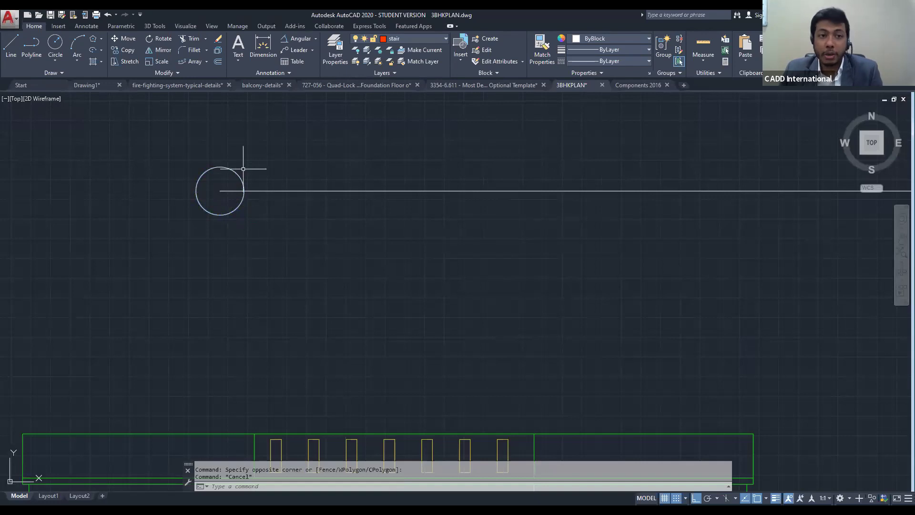
Array the circle along the horizontal line with Path Array and check the resulting array as a single object
left_click(207, 62)
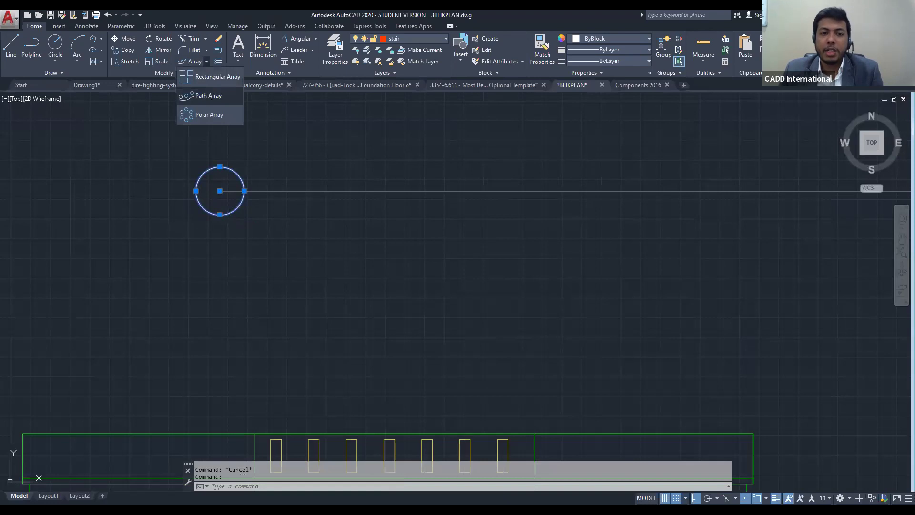
left_click(209, 96)
left_click(290, 191)
scroll(466, 226, "down", 1)
middle_click_drag(467, 227, 257, 224)
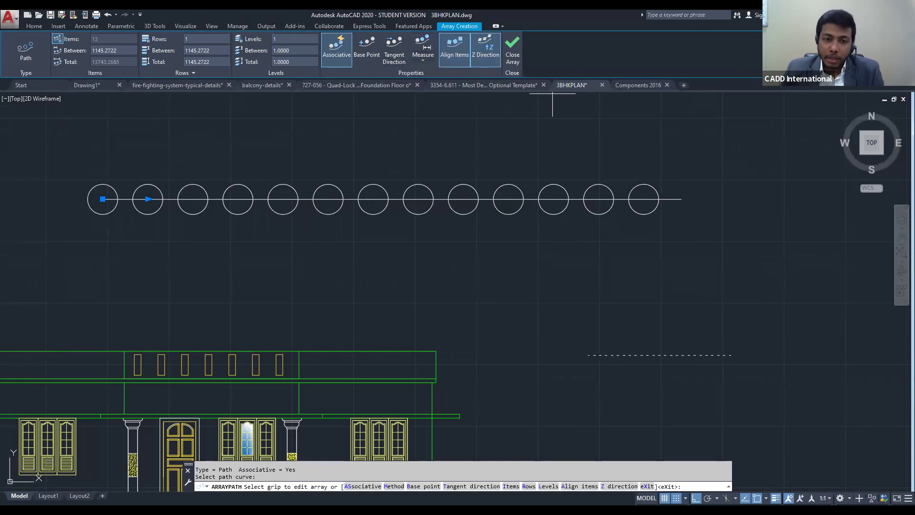
key("Escape")
key("Escape")
scroll(416, 188, "down", 2)
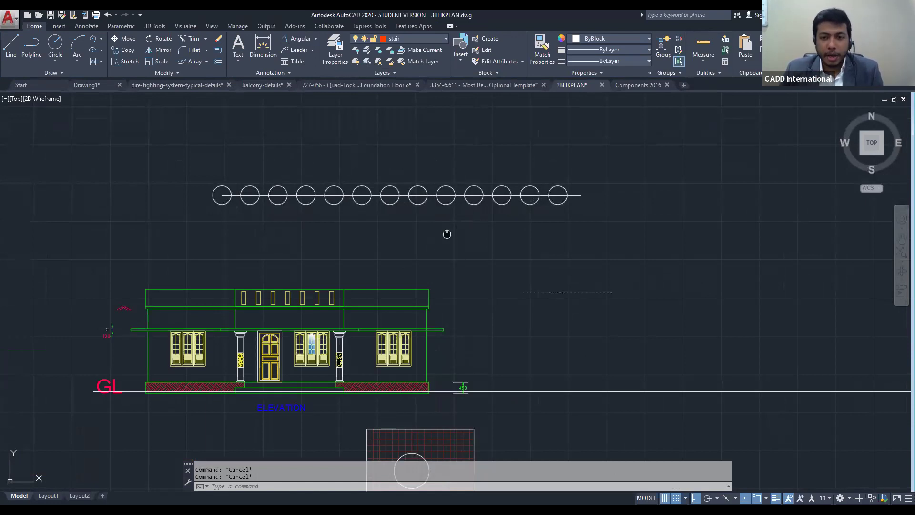
middle_click_drag(446, 233, 381, 199)
left_click(533, 194)
left_click(484, 166)
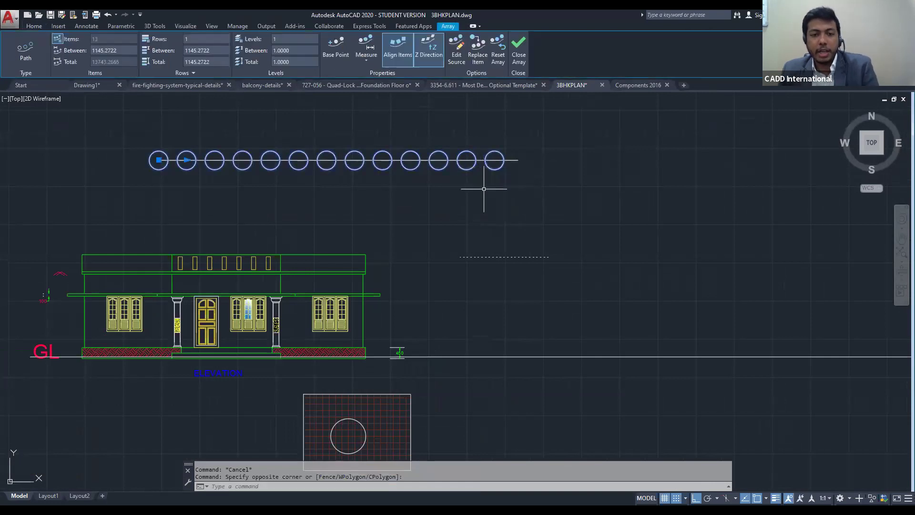
key("Escape")
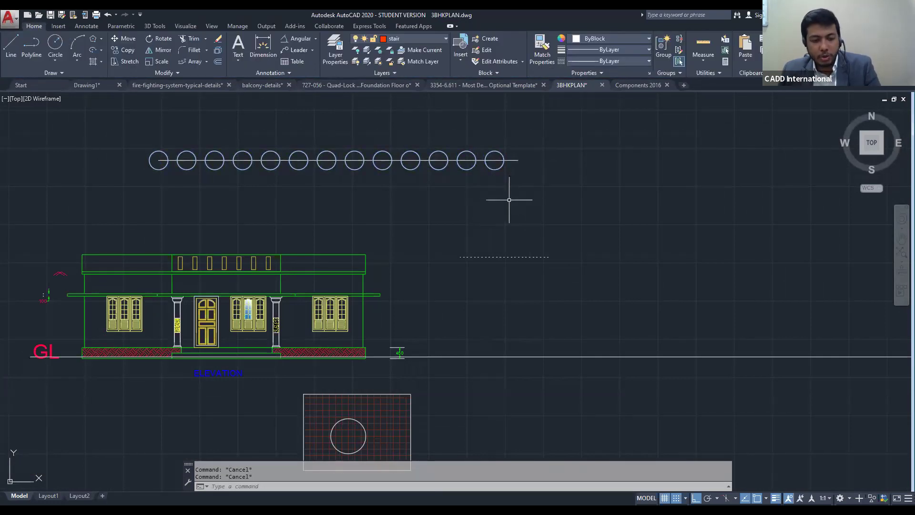
Draw a small, nearly square rectangle in the empty area east of the house elevation
type("rec")
key("Return")
key("Return")
key("Escape")
key("Escape")
key("Escape")
type("REC")
key("Return")
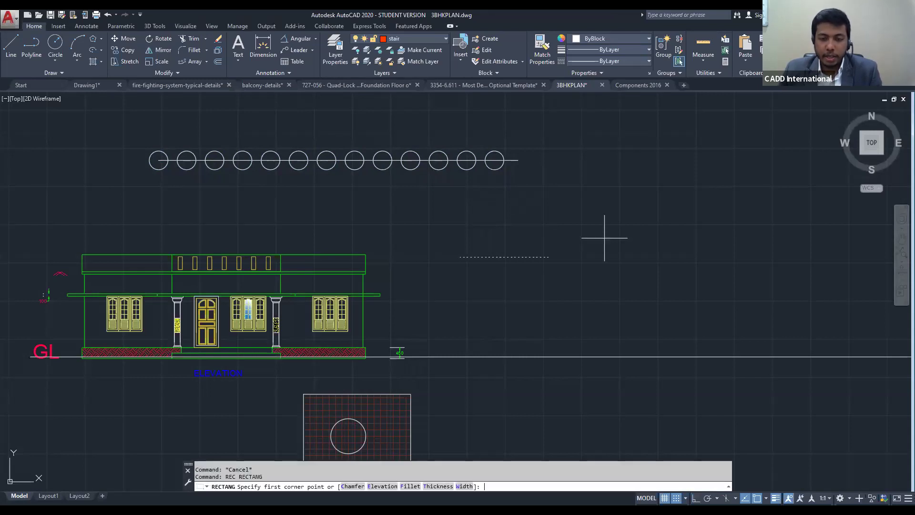
scroll(384, 266, "down", 4)
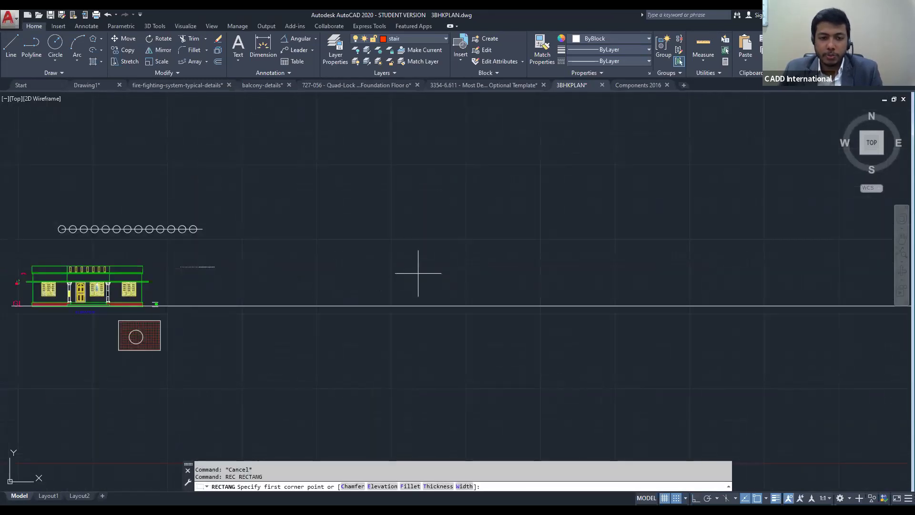
scroll(339, 245, "up", 8)
left_click(338, 243)
left_click(370, 268)
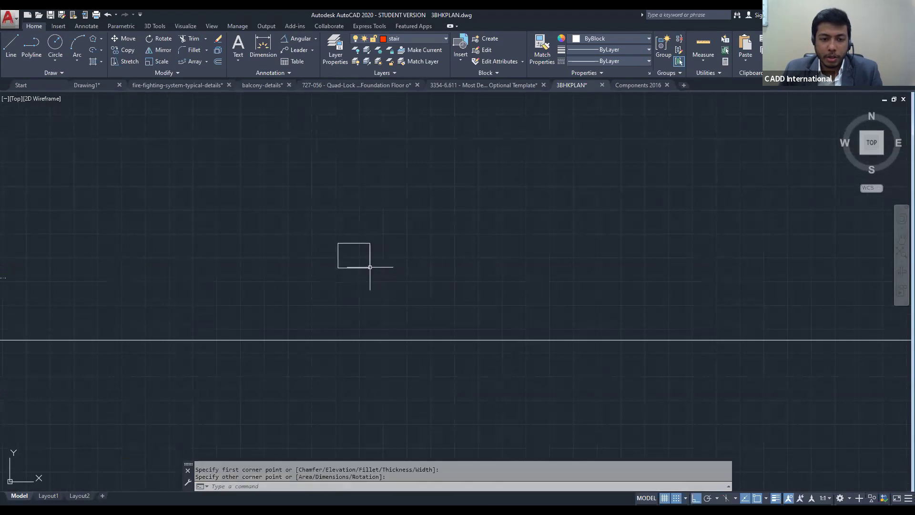
key("Escape")
key("Escape")
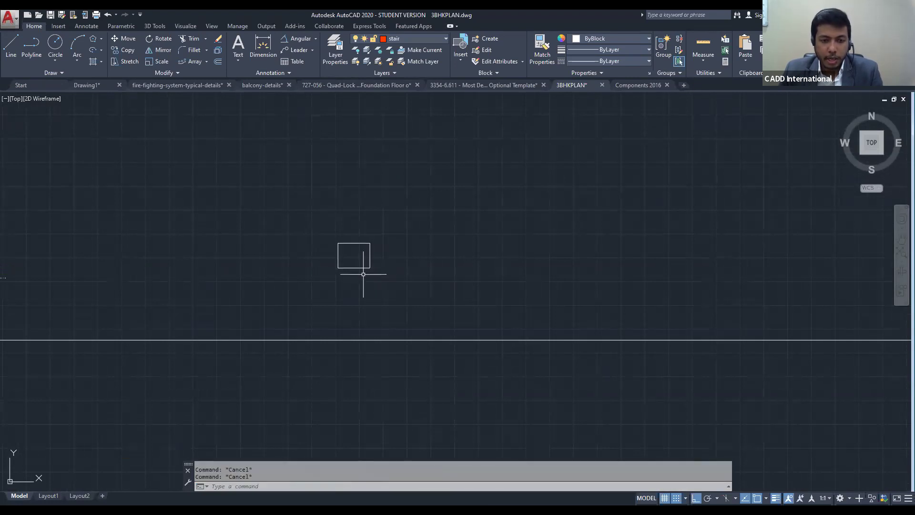
Draw a wider, flatter rectangle across the lower edge of the small rectangle to form the seat shape
scroll(336, 267, "up", 6)
type("REC")
key("Return")
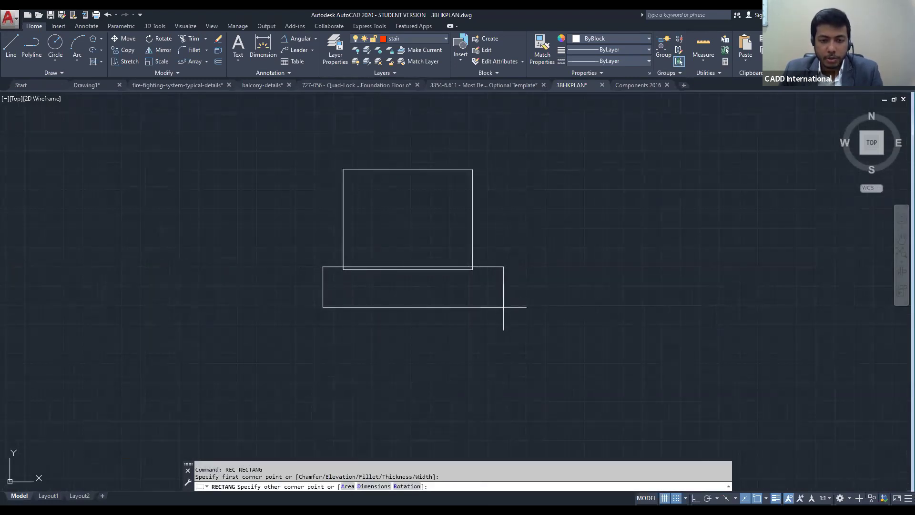
left_click(502, 310)
key("Escape")
key("Escape")
Move the wide rectangle down so its upper edge meets the lower edge of the small rectangle
left_click(418, 266)
scroll(420, 266, "up", 6)
key("Escape")
left_click(699, 278)
left_click(676, 259)
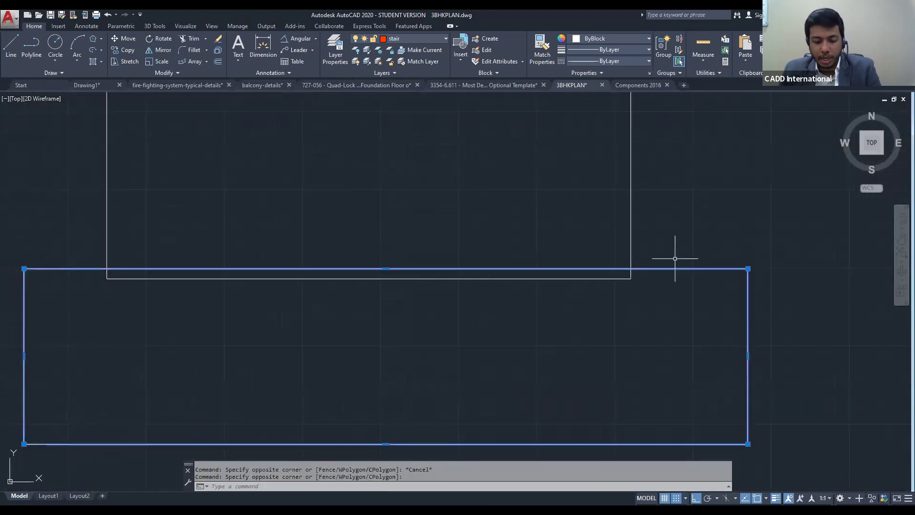
type("m")
key("Return")
left_click(401, 266)
left_click(405, 265)
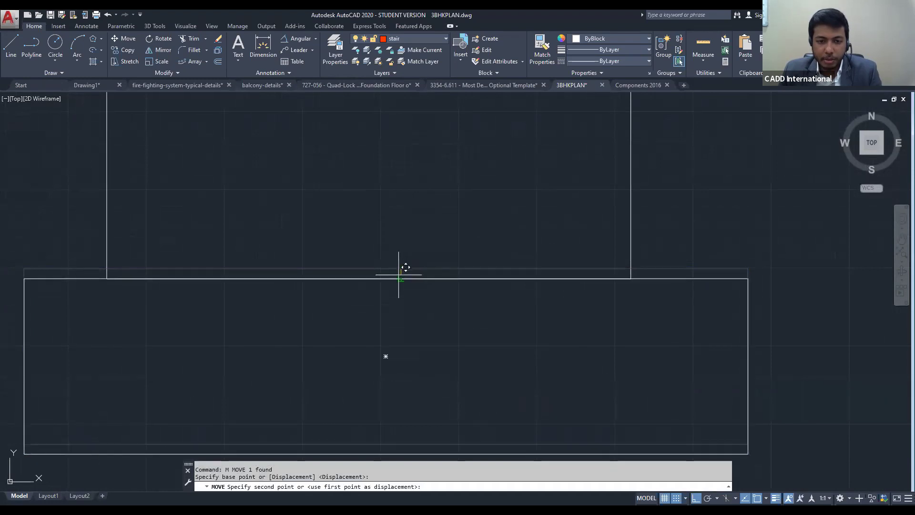
key("Escape")
scroll(462, 286, "down", 10)
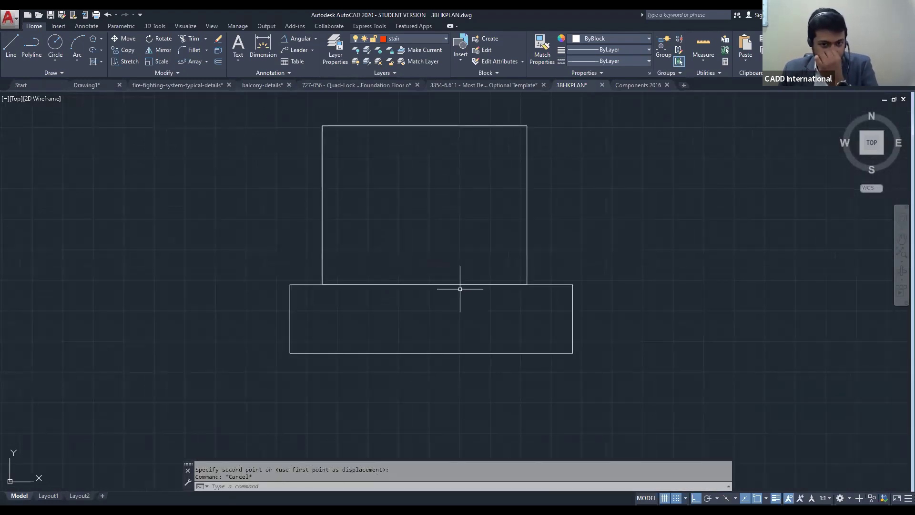
Create a rectangular array from the two rectangles of the seat
middle_click_drag(453, 289, 425, 284)
mouse_move(449, 221)
middle_mouse_down()
mouse_move(401, 265)
mouse_move(317, 272)
middle_mouse_up()
scroll(399, 266, "down", 4)
left_click(316, 272)
left_click(418, 323)
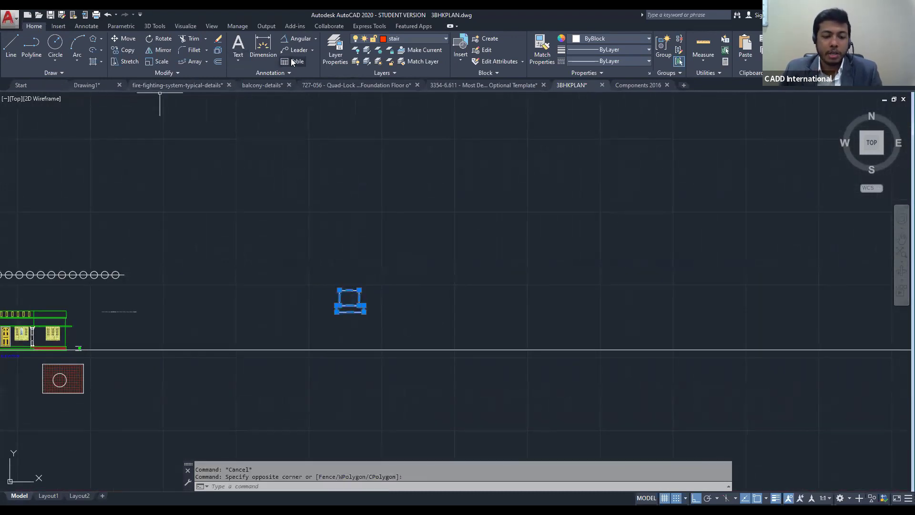
type("ar")
key("Return")
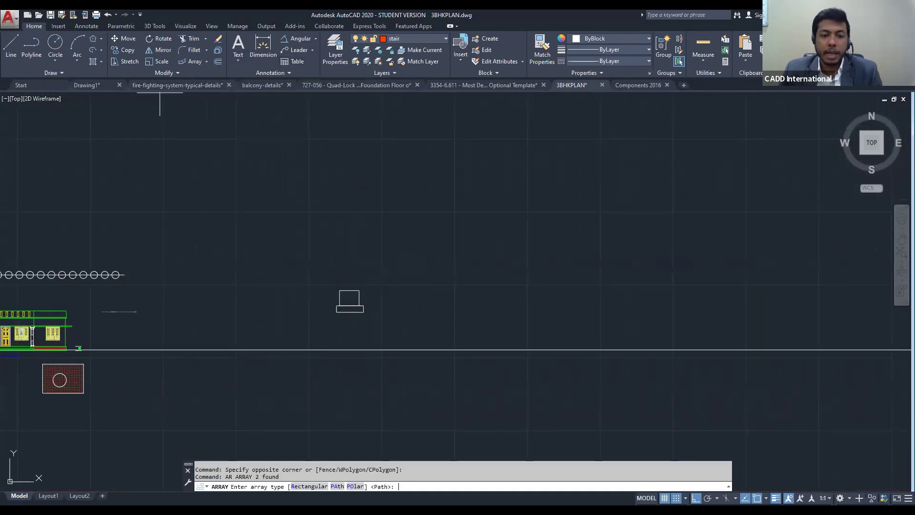
left_click(310, 486)
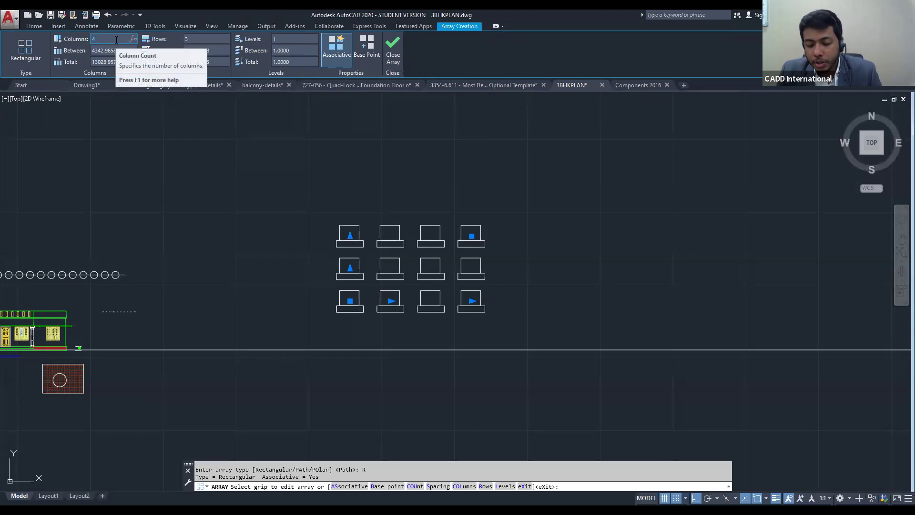
Set the seat array to 10 columns and 18 rows
type("0")
key("Return")
left_click(203, 34)
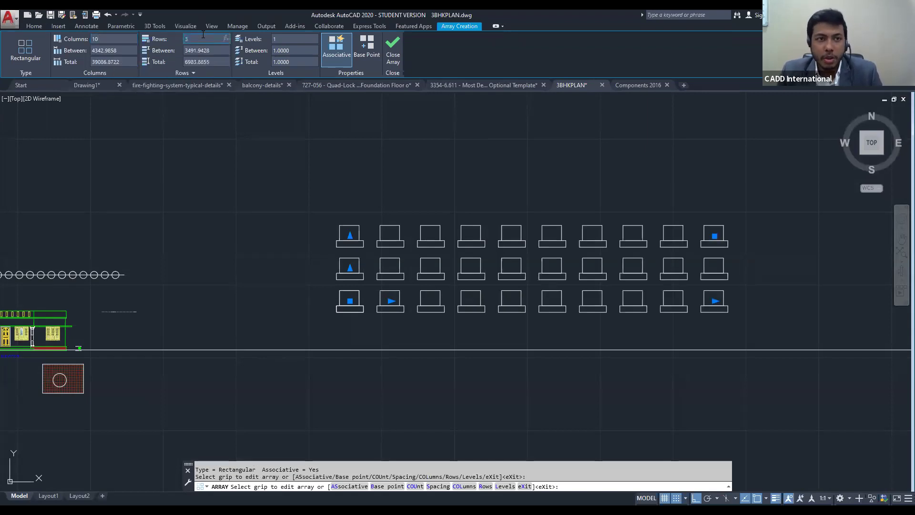
key("Return")
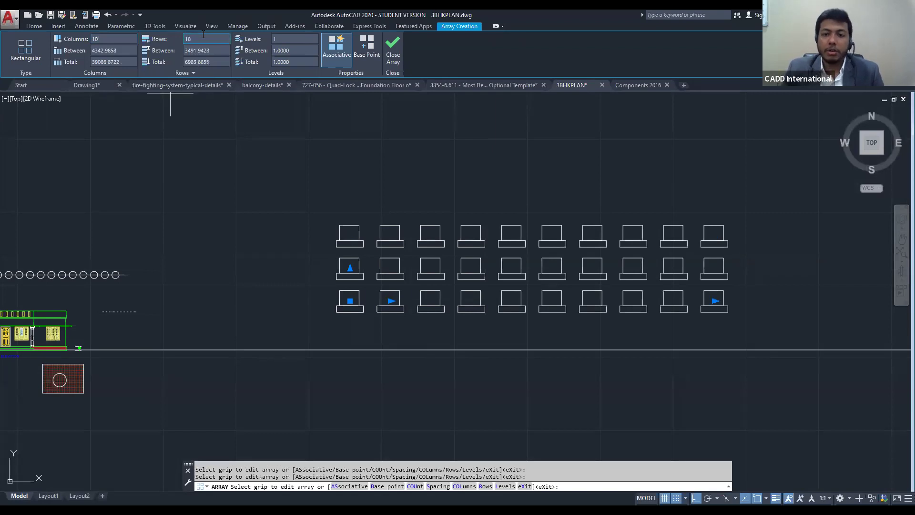
scroll(559, 220, "down", 4)
middle_click_drag(552, 226, 483, 280)
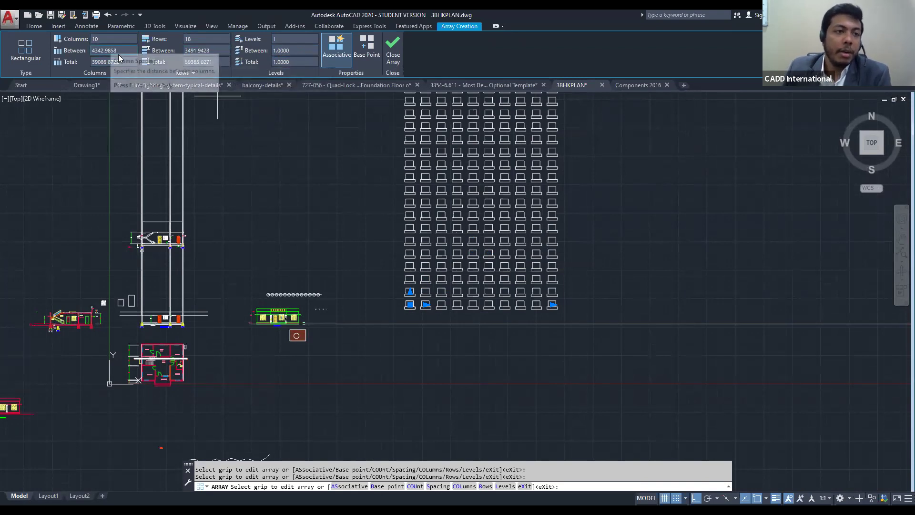
Stretch the seat array out to 17 columns and set the column spacing to 8000
left_click(552, 304)
left_click(671, 302)
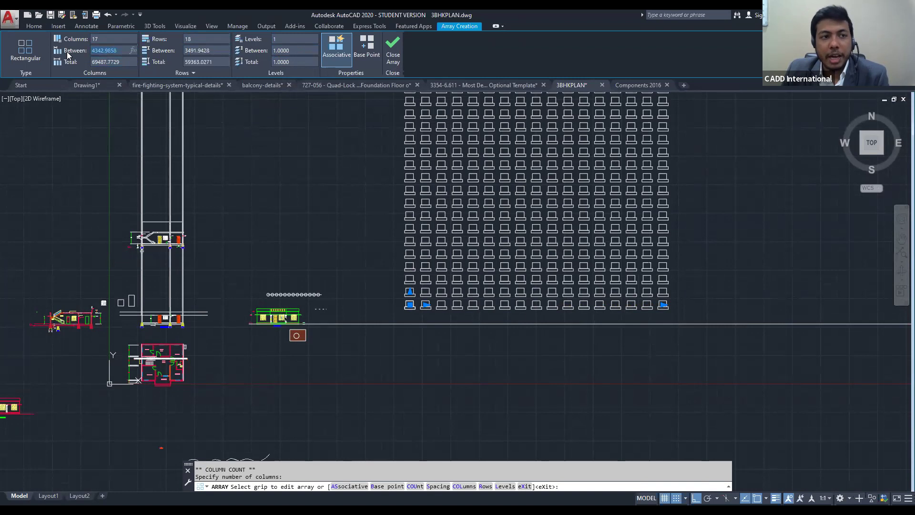
type("5")
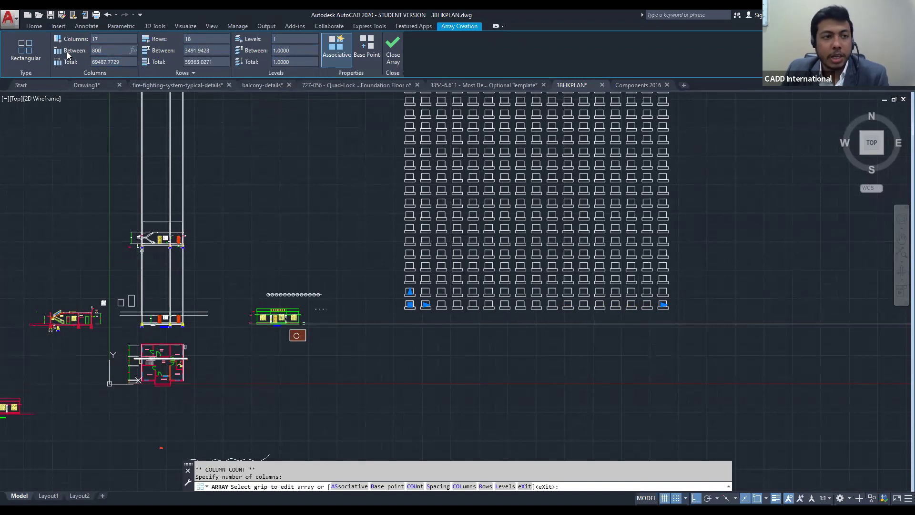
type("000")
key("Return")
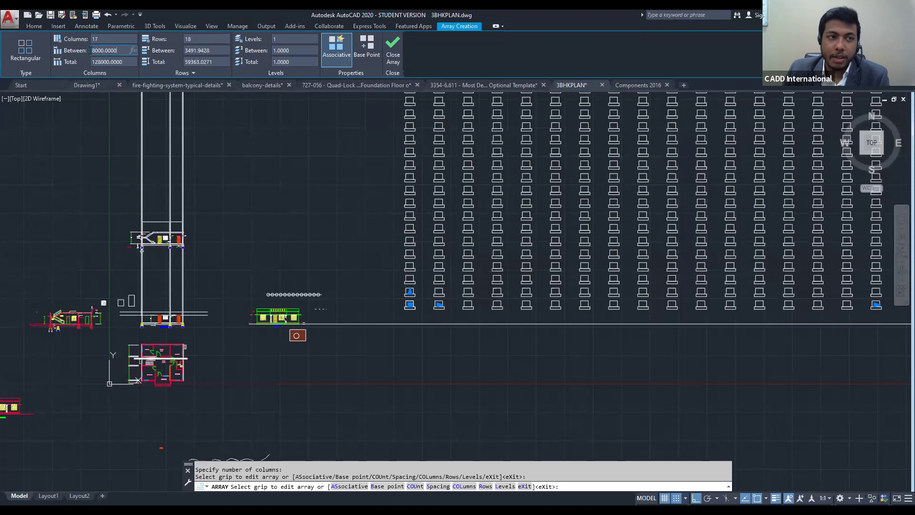
Set both the column spacing and the row spacing of the seat array to 5000 and finish the array
type("5000")
key("Return")
scroll(432, 300, "up", 2)
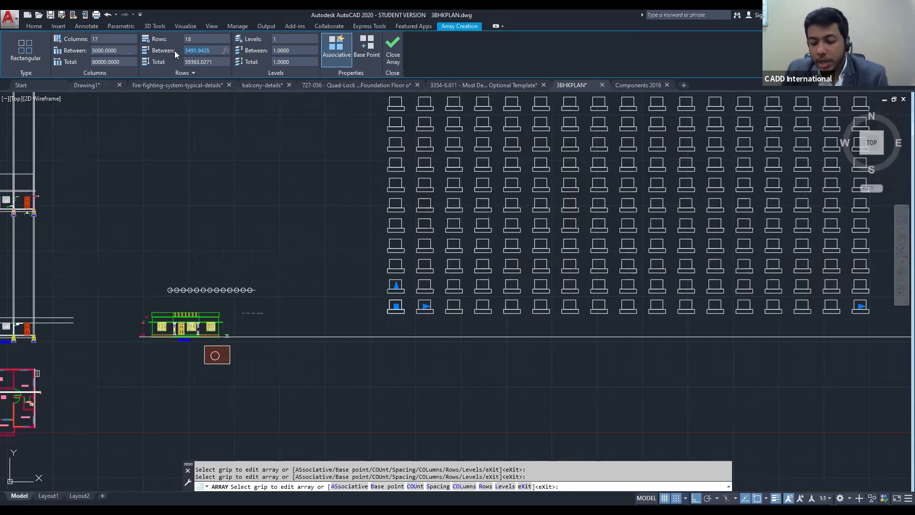
type("5000")
key("Return")
scroll(477, 267, "down", 3)
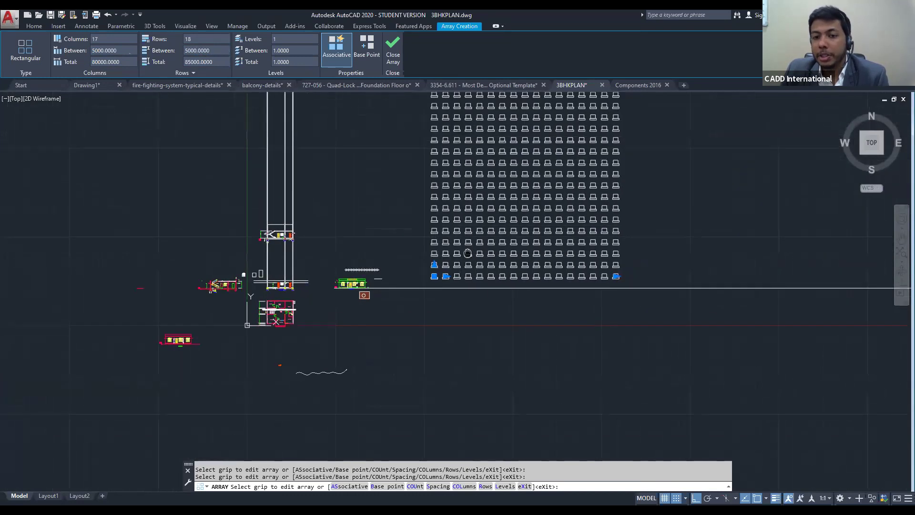
middle_click_drag(468, 254, 426, 303)
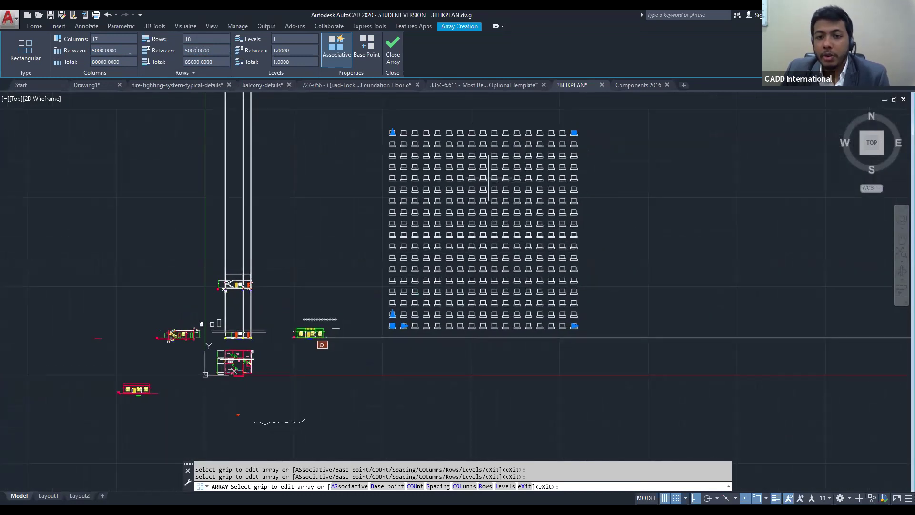
scroll(536, 179, "down", 2)
middle_click_drag(536, 179, 515, 245)
key("Escape")
key("Escape")
Draw a long thin rectangle as a screen above the first row of seats
scroll(460, 214, "up", 4)
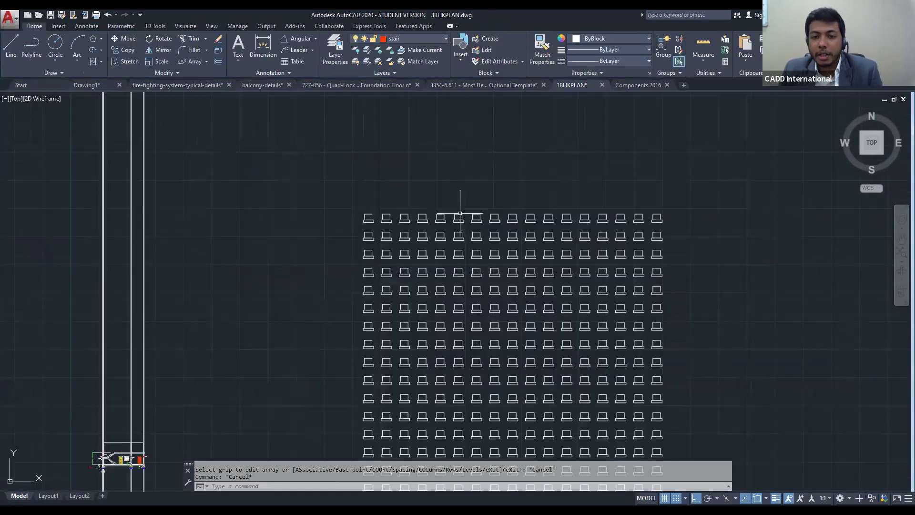
middle_click_drag(484, 188, 464, 198)
type("rec")
key("Return")
left_click(421, 154)
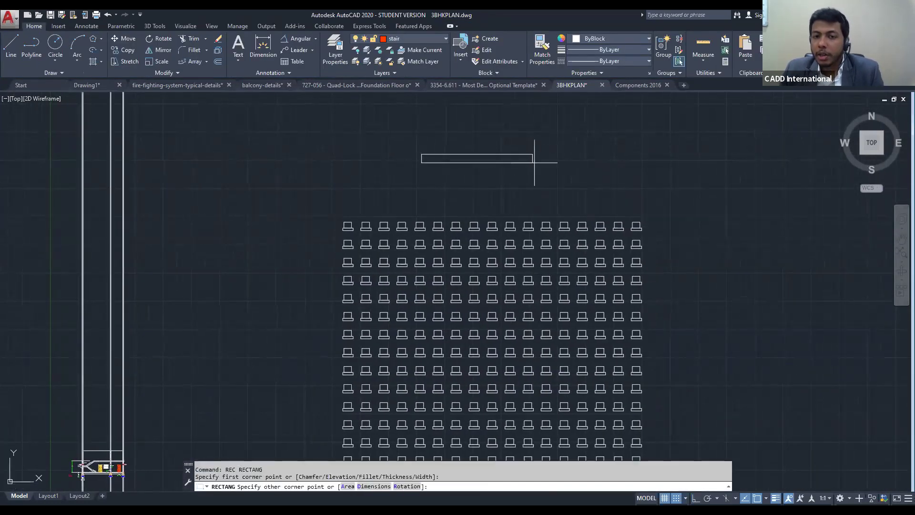
left_click(575, 161)
key("Escape")
Move the long thin rectangle straight down, closer to the seat array
middle_click_drag(627, 204, 623, 170)
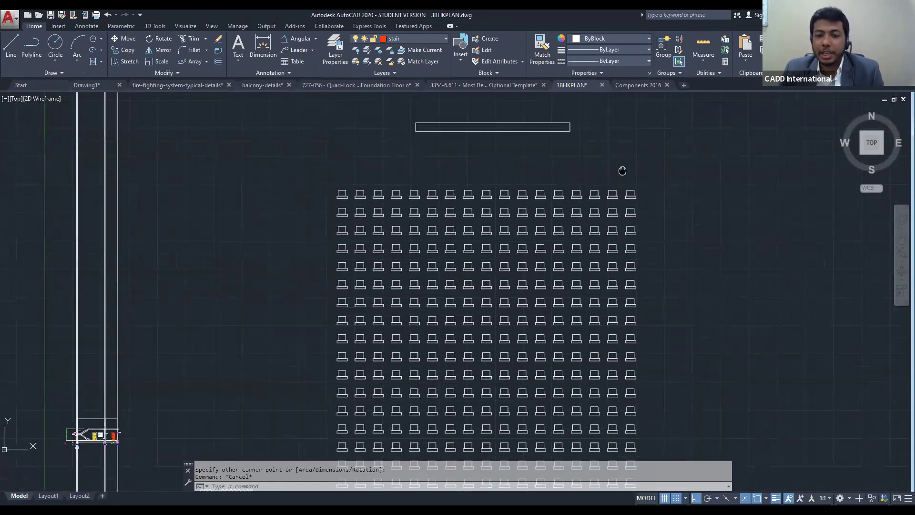
scroll(498, 180, "down", 3)
left_click(538, 171)
left_click(419, 120)
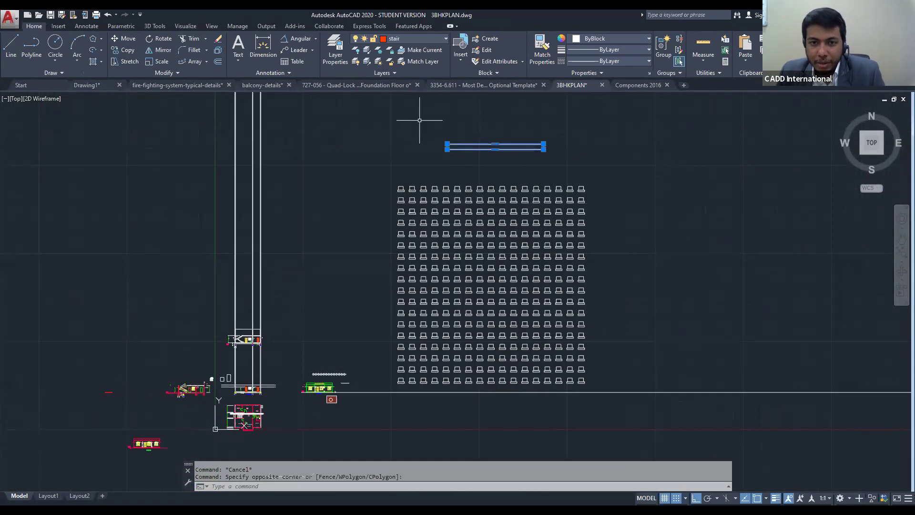
type("m")
key("Return")
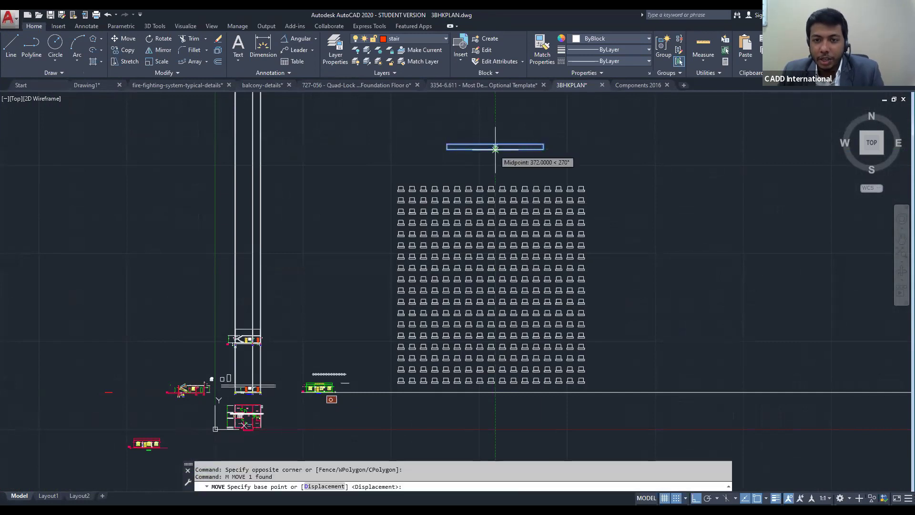
left_click(495, 146)
left_click(496, 164)
key("Escape")
Examine the seat layout with its screen and select the array to check that it is one object
scroll(504, 188, "up", 2)
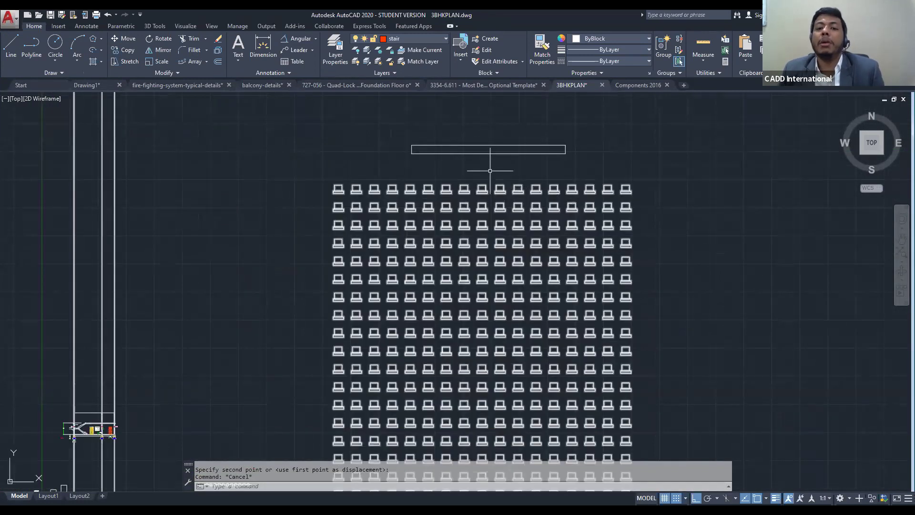
scroll(484, 276, "up", 2)
middle_click_drag(484, 279, 464, 194)
scroll(478, 254, "down", 2)
middle_click_drag(478, 253, 467, 293)
left_click(382, 226)
left_click(381, 226)
left_click(383, 233)
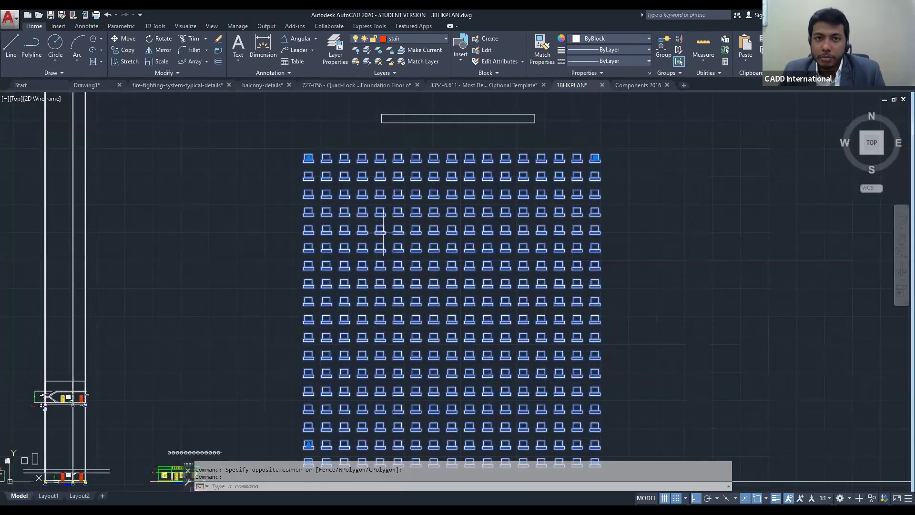
key("Escape")
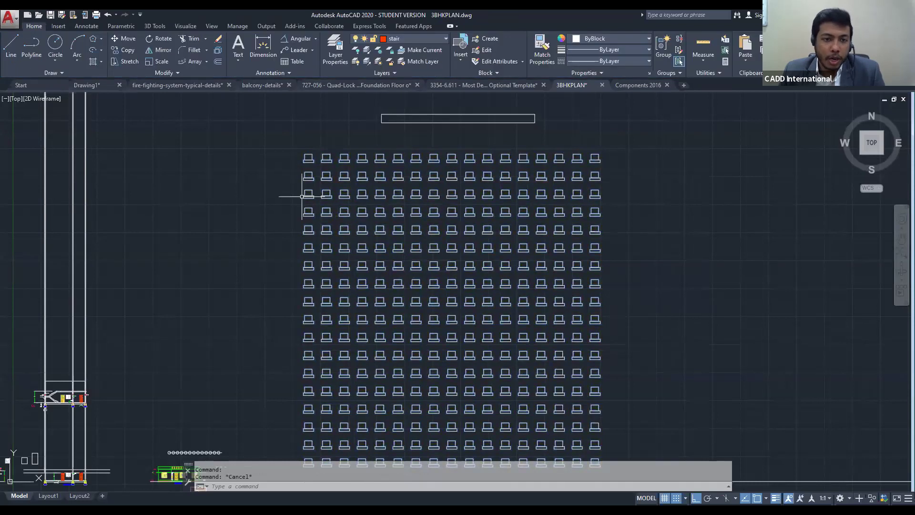
Draw a circle with a radius of about 54400 in the empty area beside the seat array
scroll(452, 344, "down", 2)
scroll(452, 345, "down", 2)
middle_click_drag(452, 345, 442, 265)
key("Escape")
middle_click_drag(597, 226, 463, 223)
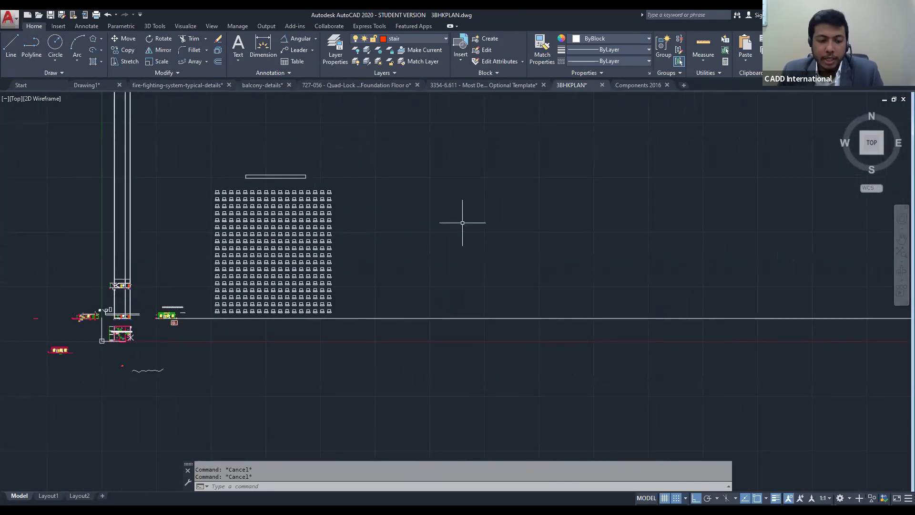
key("c")
key("Return")
left_click(581, 228)
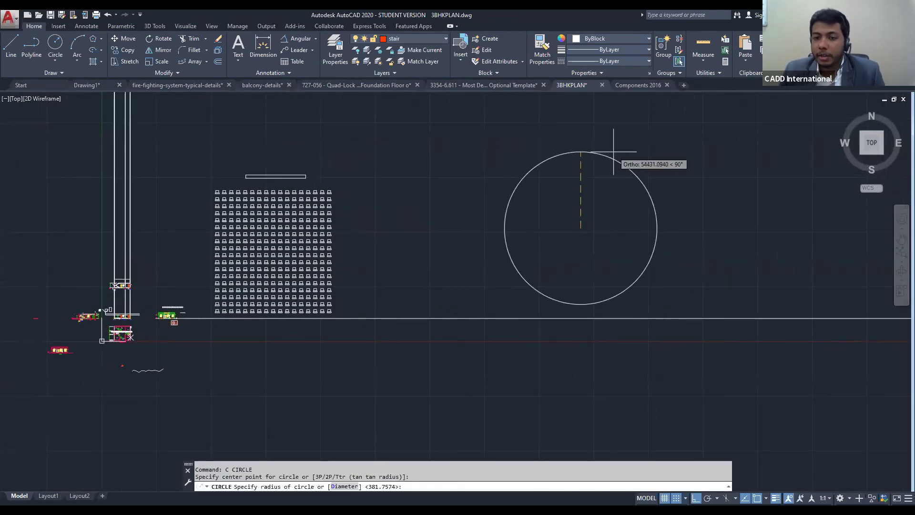
key("Escape")
middle_click_drag(658, 188, 590, 189)
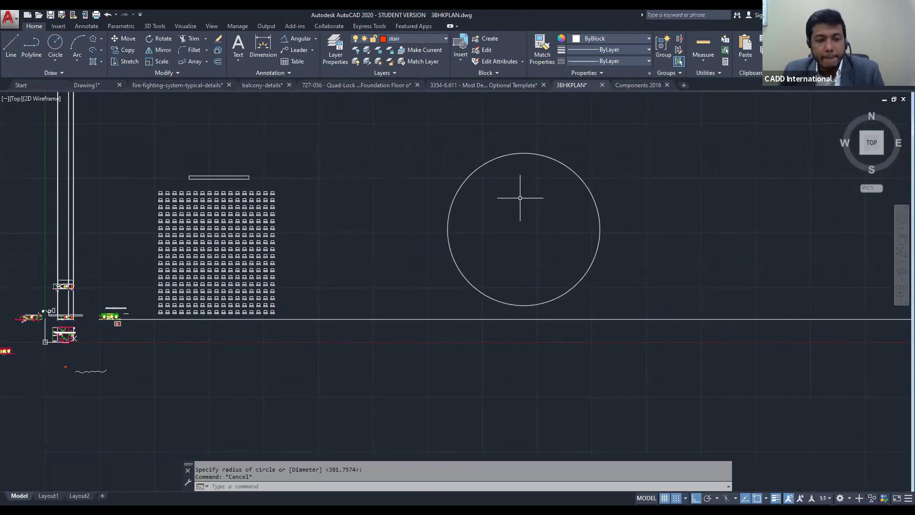
type("1")
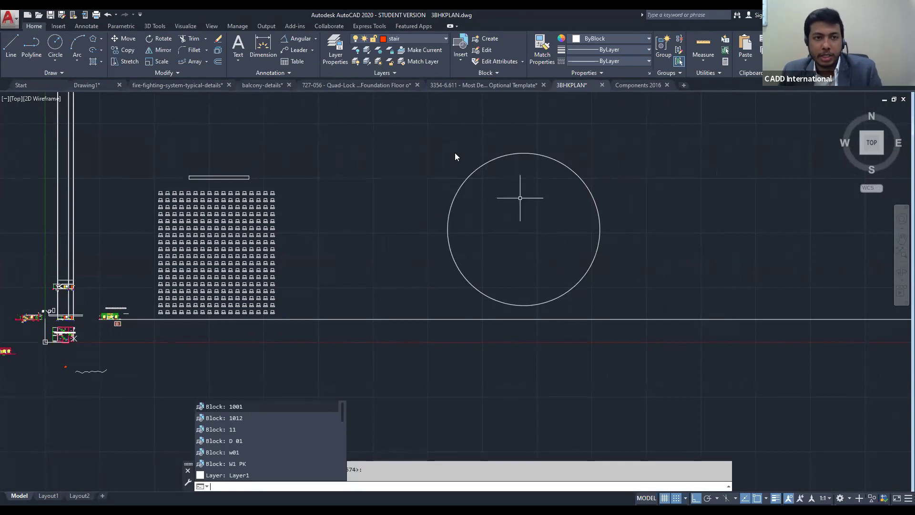
key("Escape")
middle_click_drag(544, 131, 512, 191)
middle_click_drag(167, 244, 428, 134)
left_click(408, 246)
middle_click_drag(547, 212, 444, 219)
key("Escape")
middle_click_drag(481, 194, 365, 248)
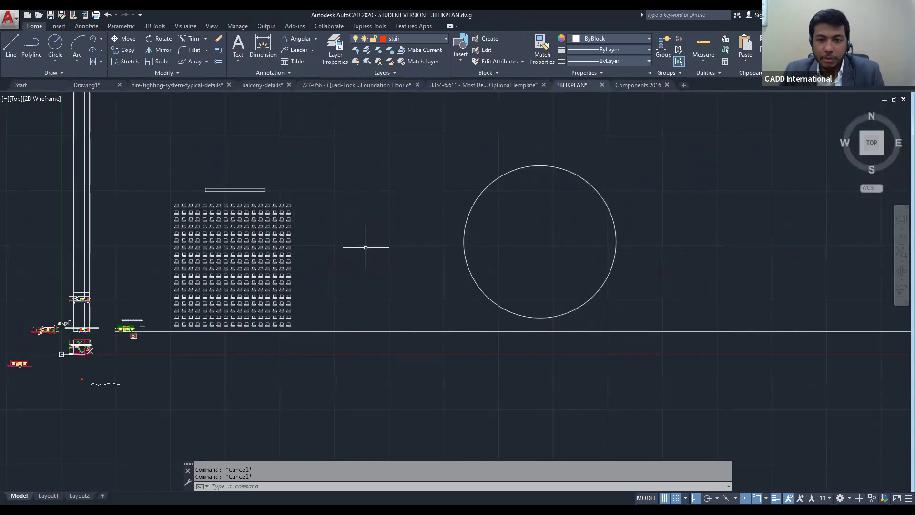
Draw a chair above the circle as a small rectangle with a wider, thinner rectangle on its upper edge as the backrest
type("REC")
key("Return")
scroll(480, 160, "up", 4)
left_click(481, 148)
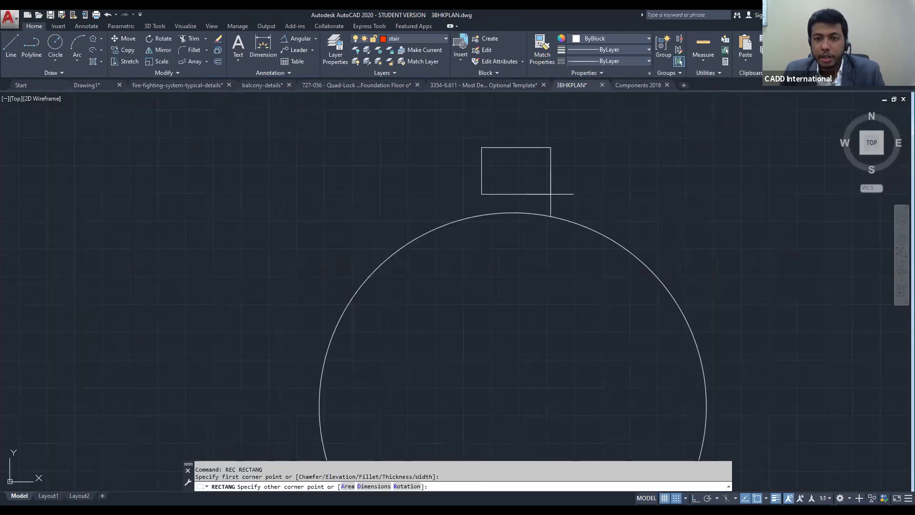
key("Escape")
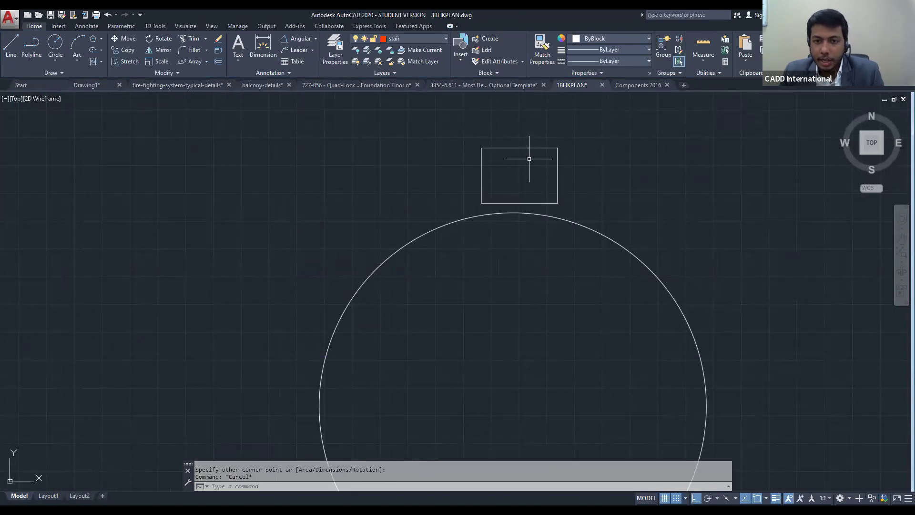
key("Return")
left_click(458, 119)
left_click(588, 148)
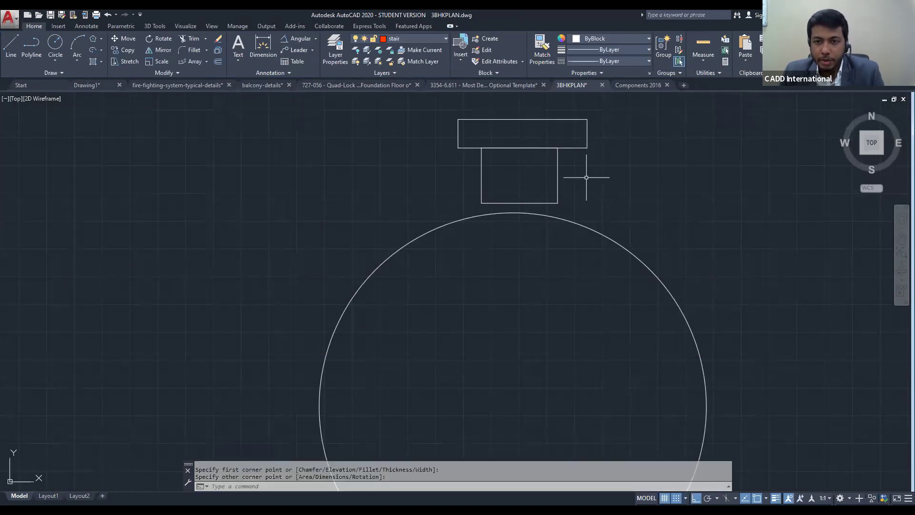
Move both chair rectangles so the midpoint of the seat's lower edge sits on the circle's topmost point
middle_click_drag(574, 178, 543, 156)
scroll(525, 147, "down", 2)
left_click(548, 171)
key("Escape")
left_click(565, 163)
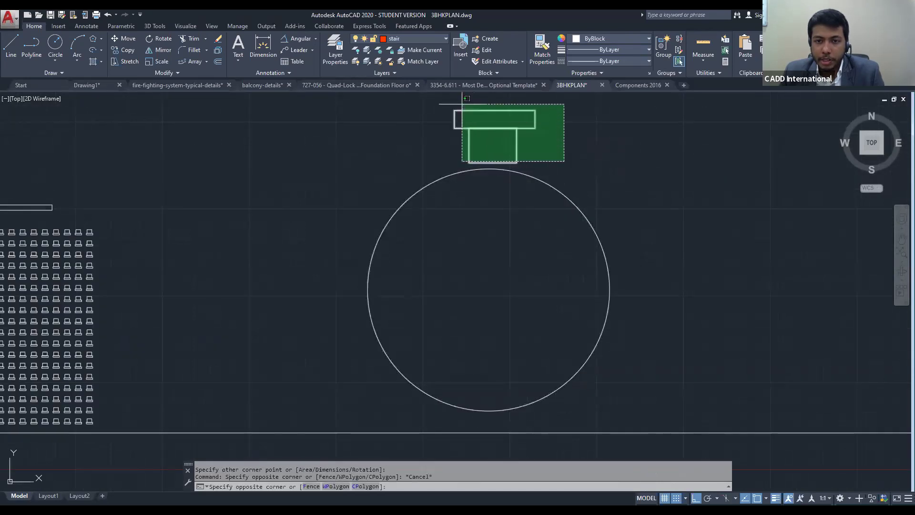
left_click(437, 101)
type("m")
key("Return")
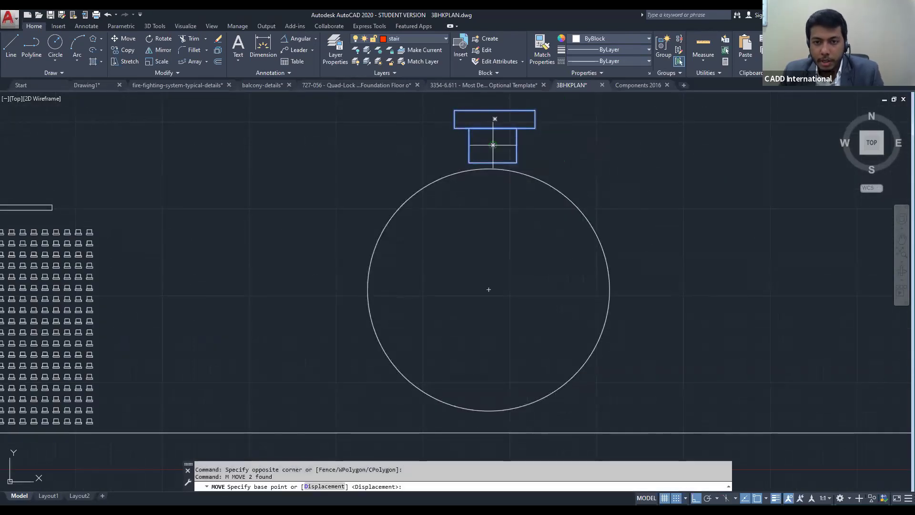
left_click(489, 163)
left_click(494, 162)
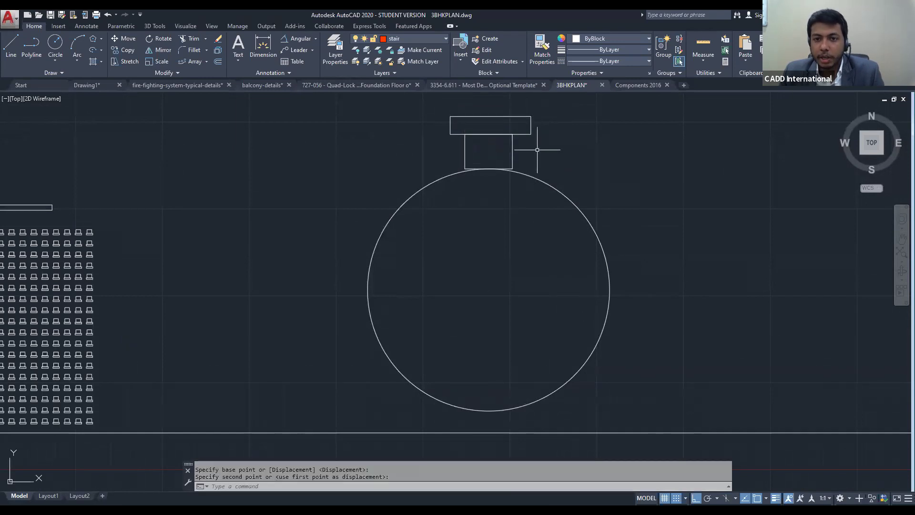
Move the chair straight up to leave a small gap between it and the circle
left_click(553, 159)
left_click(443, 104)
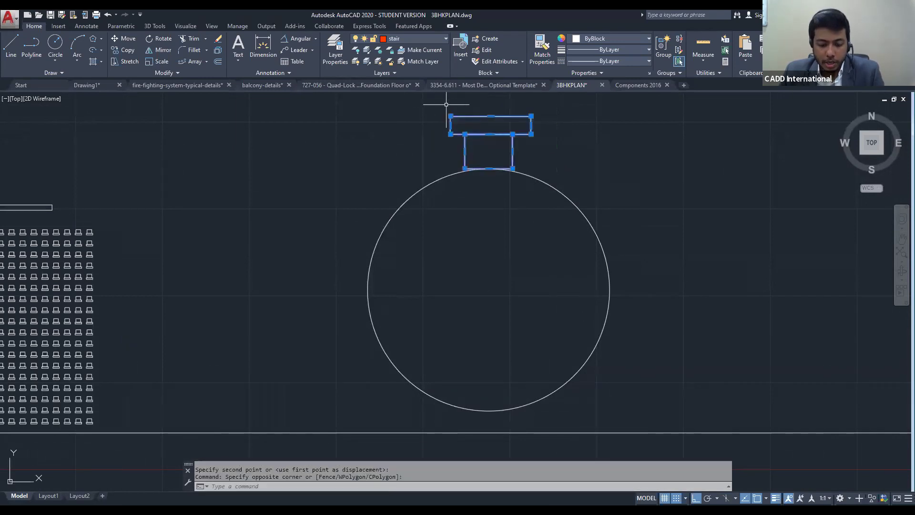
type("m")
key("Return")
left_click(489, 168)
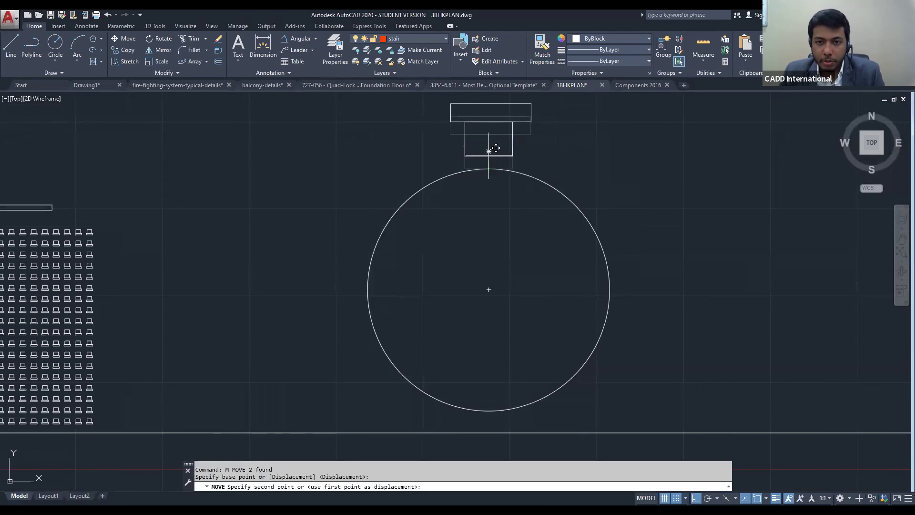
left_click(489, 152)
key("Escape")
Create a polar array of the chair around the circle's centre
scroll(525, 174, "down", 4)
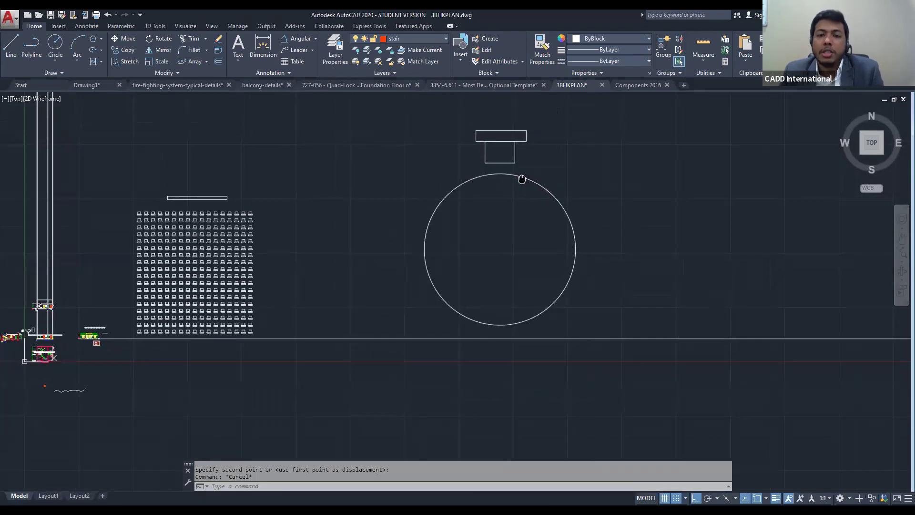
scroll(485, 165, "up", 4)
scroll(542, 162, "down", 2)
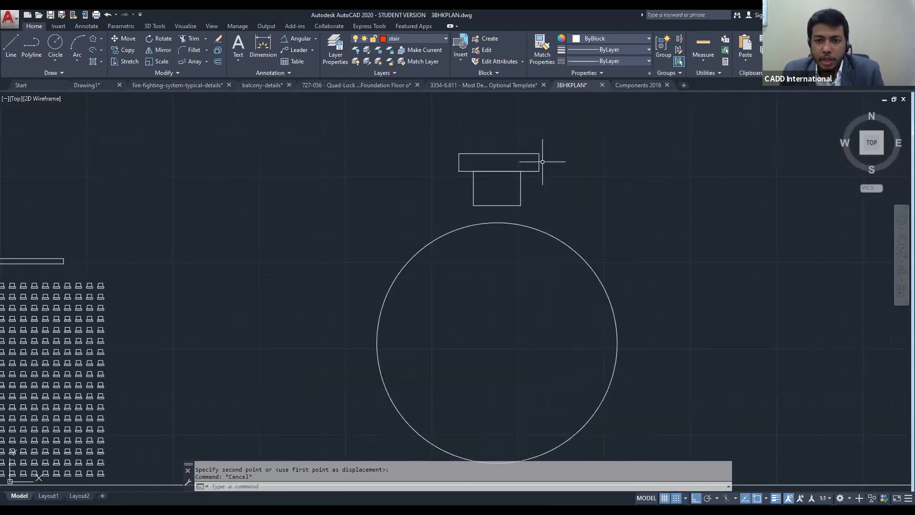
key("Escape")
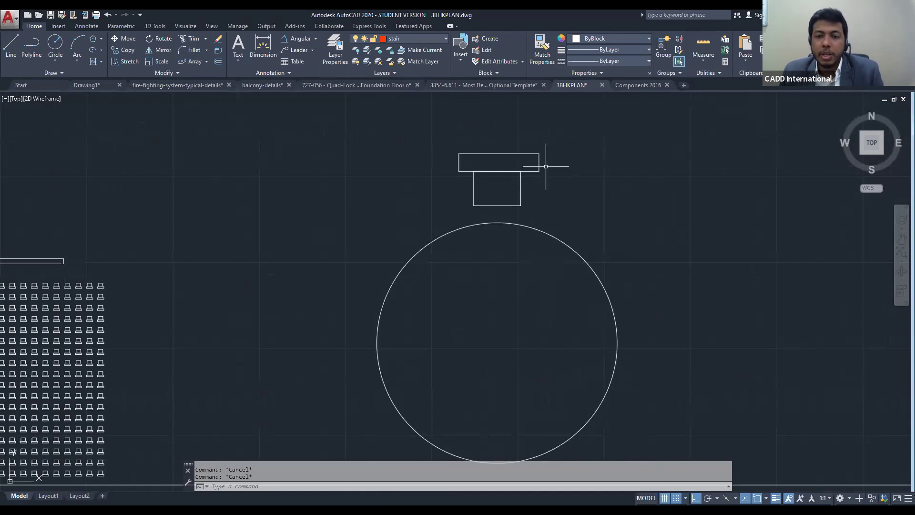
scroll(545, 163, "down", 2)
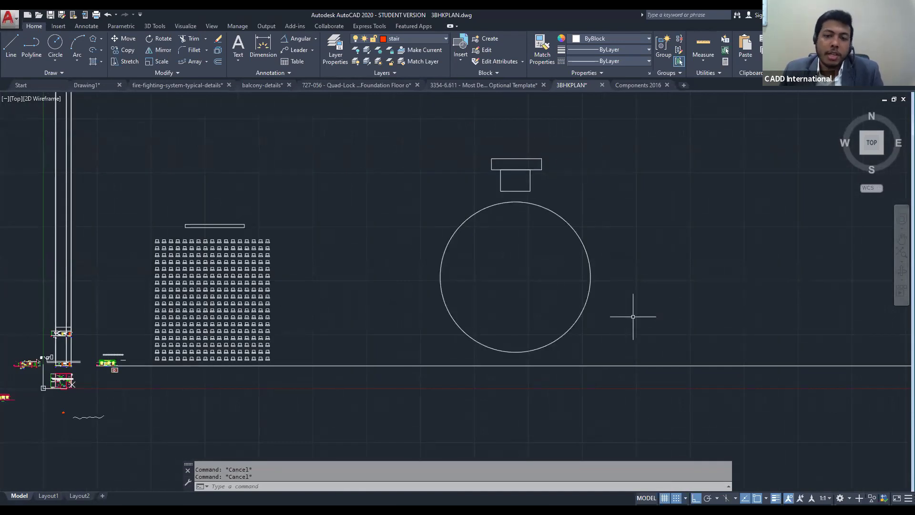
scroll(625, 296, "down", 2)
left_click(602, 233)
left_click(514, 191)
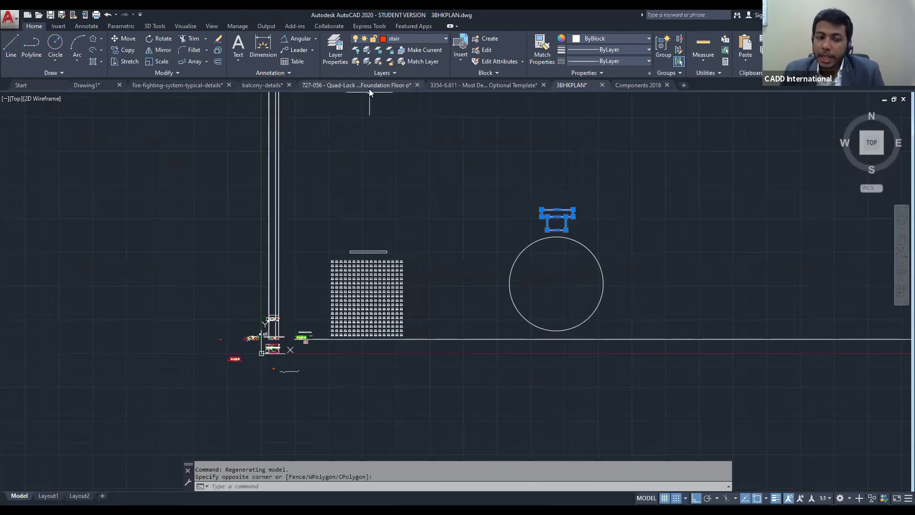
type("ar")
key("Return")
mouse_move(368, 90)
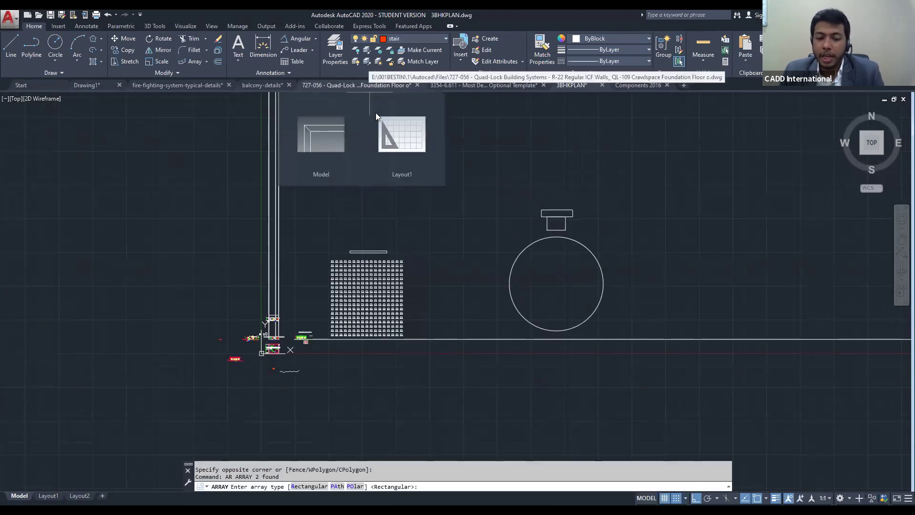
left_click(356, 487)
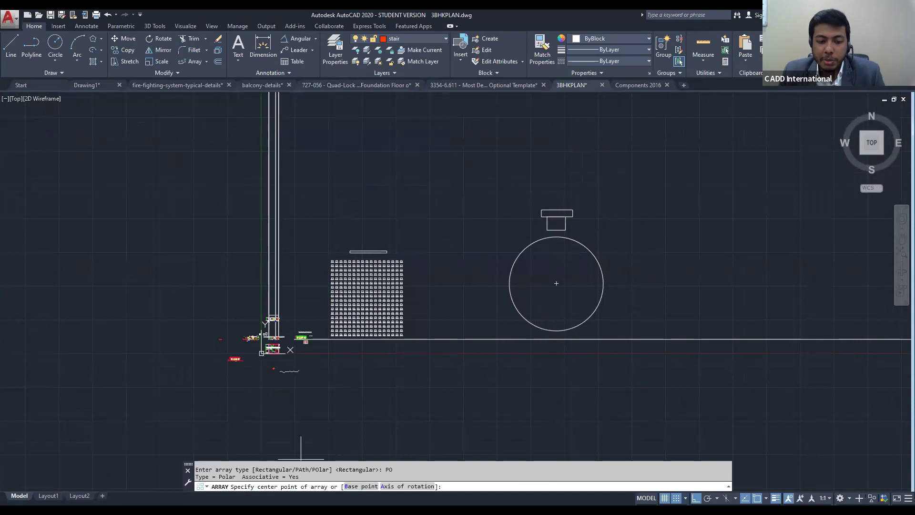
left_click(559, 288)
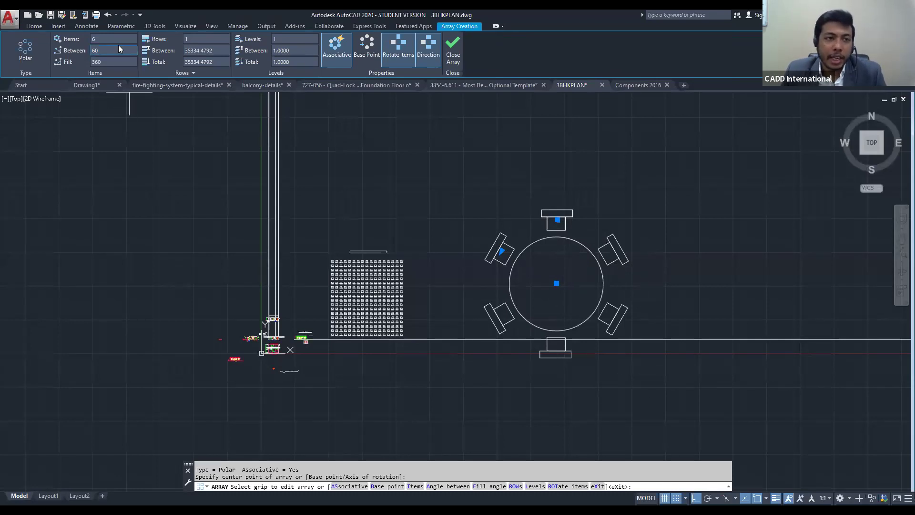
Set the number of chairs in the polar array to 4 and after that to 8
type("4")
key("Return")
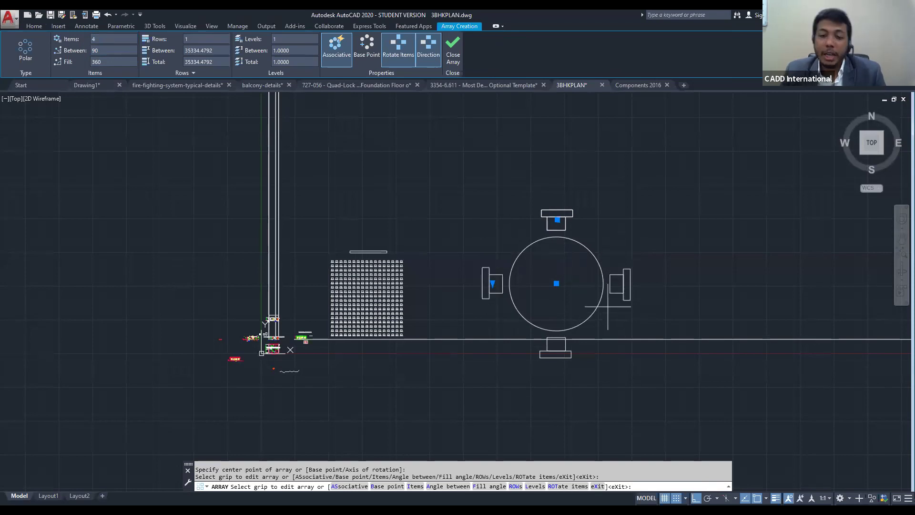
left_click(91, 41)
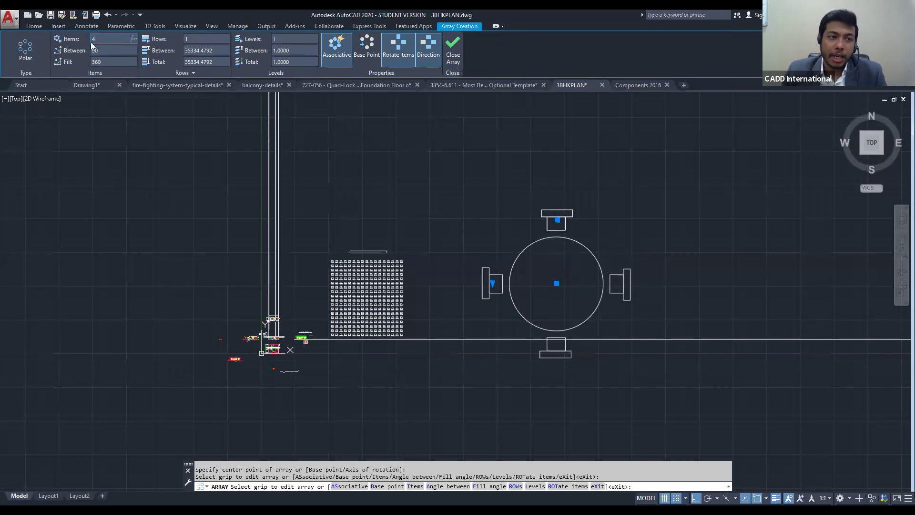
type("8")
key("Return")
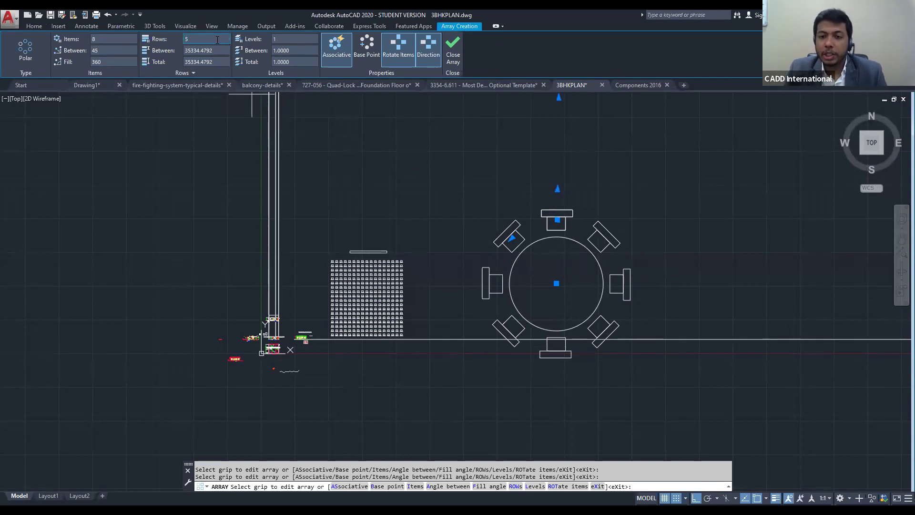
Set the polar array's rows to 5, try to undo the change, and leave the array command
type("5")
key("ctrl+z")
key("ctrl+z")
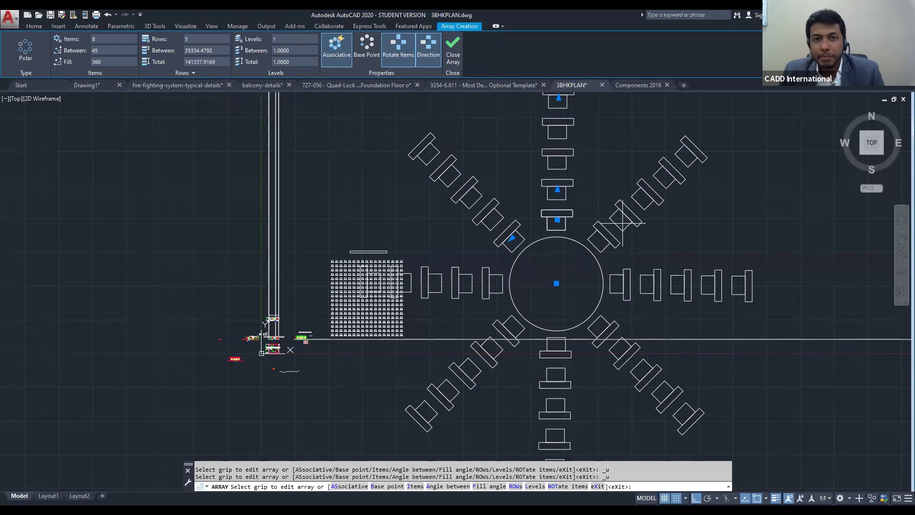
key("Escape")
Delete the whole polar array of chairs around the circle
left_click(649, 231)
left_click(594, 181)
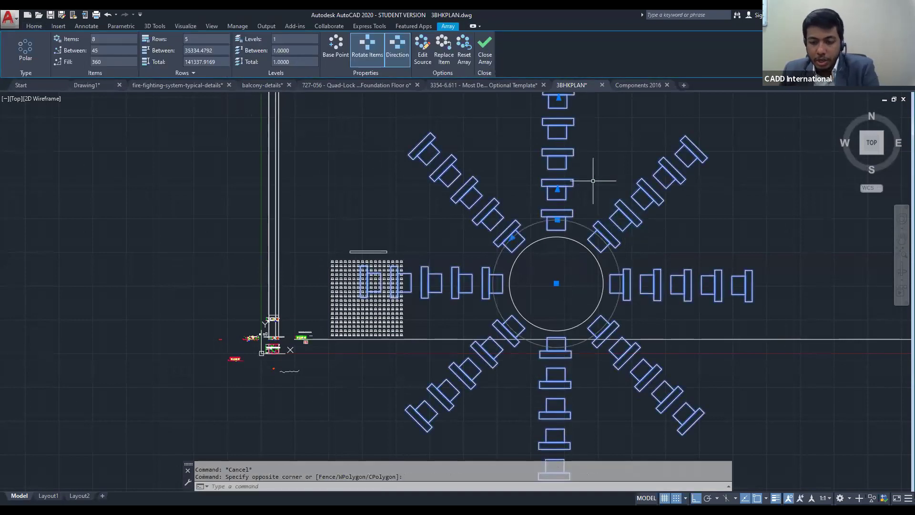
key("Delete")
Place the multiline text 12 inside the circle near its topmost point and save it
left_click(238, 60)
left_click(252, 76)
scroll(566, 247, "up", 5)
left_click(510, 230)
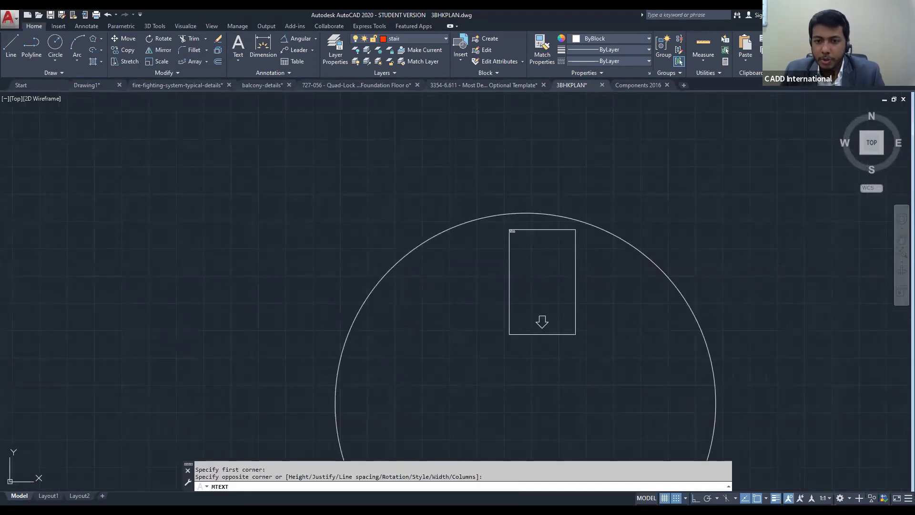
left_click(576, 335)
type("2")
key("Escape")
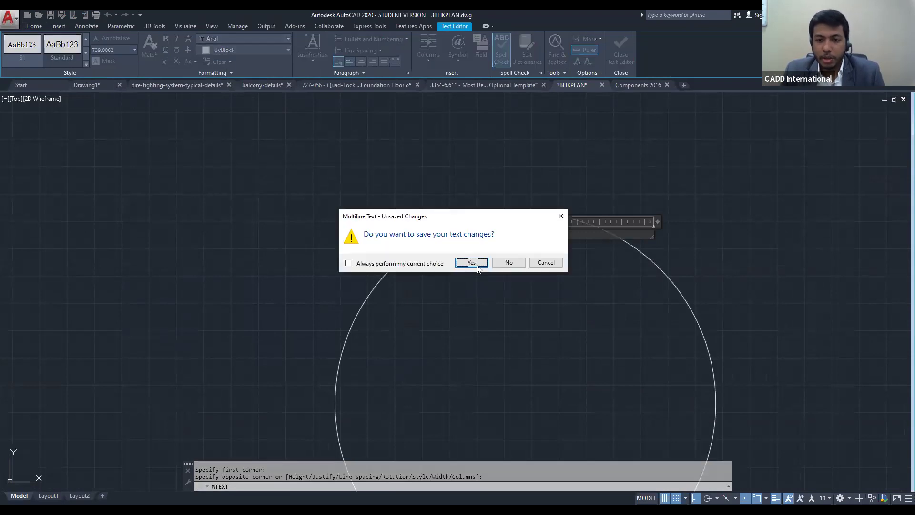
left_click(473, 262)
Set the text 12 to a height of 2500 and the orange colour 242,103,34, and save the changes
left_click(505, 231)
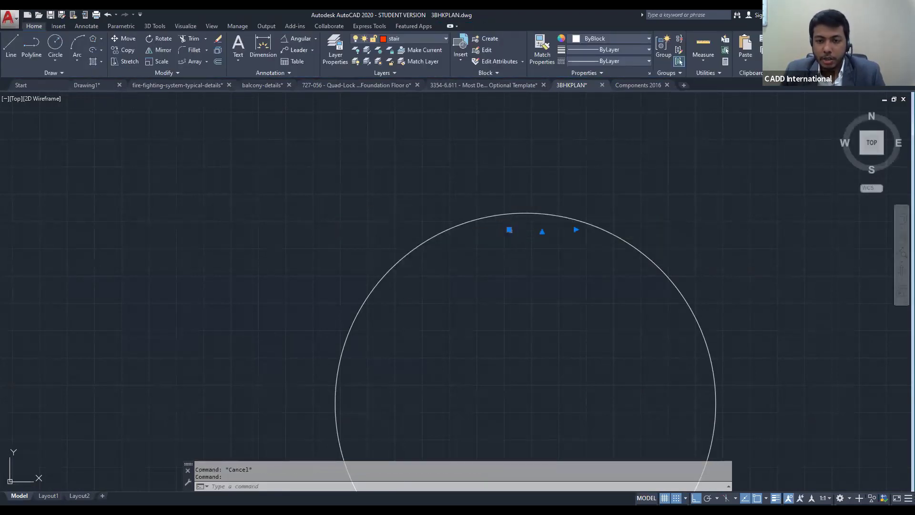
double_click(508, 230)
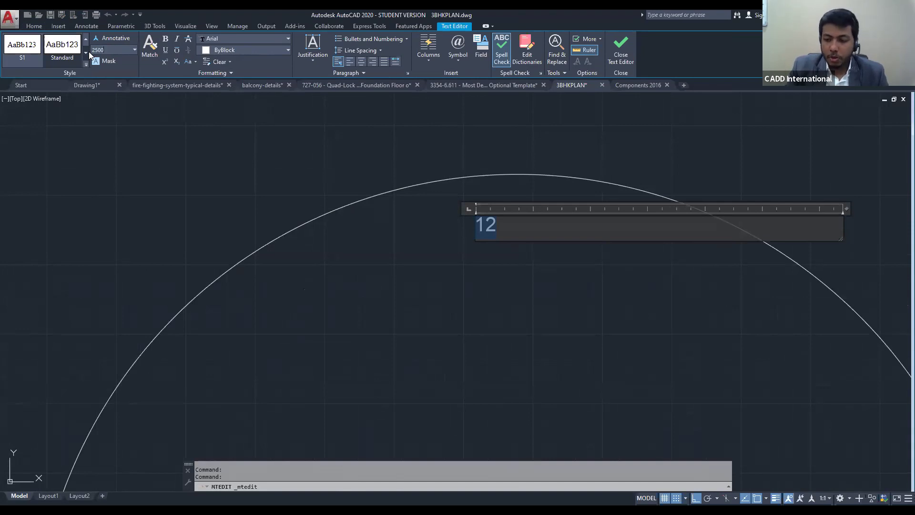
key("Return")
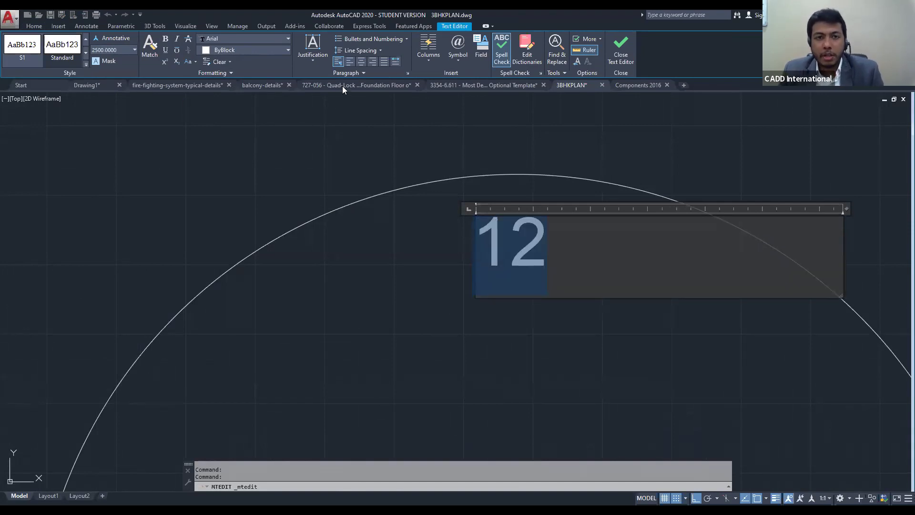
left_click(219, 48)
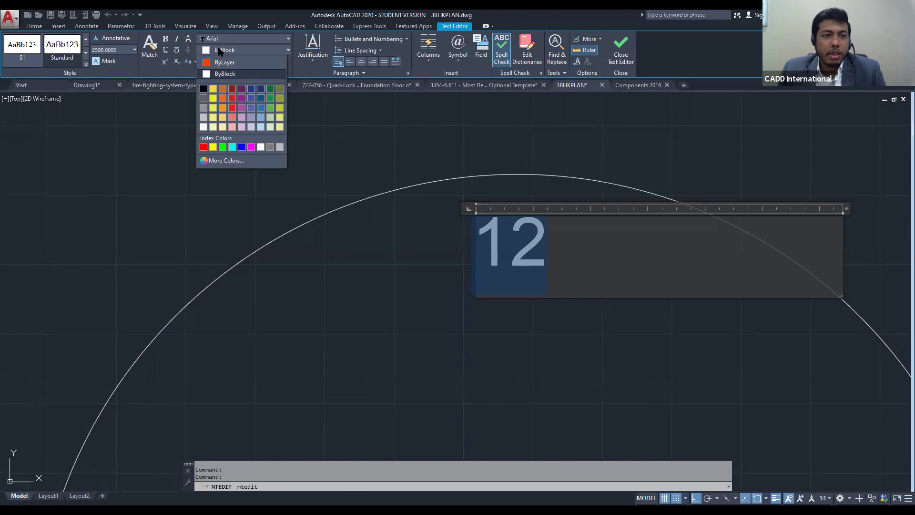
left_click(225, 98)
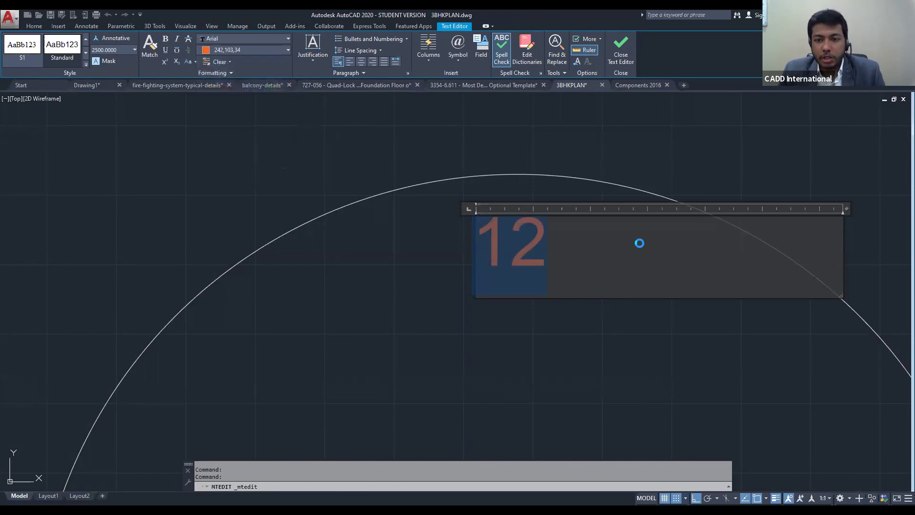
key("Escape")
left_click(476, 262)
left_click(498, 226)
left_click(501, 228)
left_click(499, 236)
left_click(495, 233)
key("Escape")
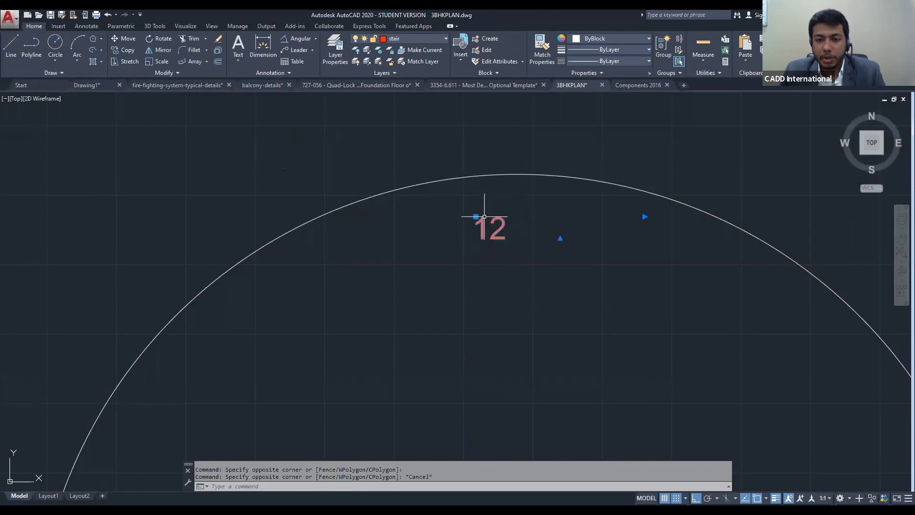
left_click(477, 213)
key("Escape")
key("Escape")
Move the text 12 horizontally until its upper corner lies directly below the circle's topmost point
left_click(501, 227)
left_click(476, 217)
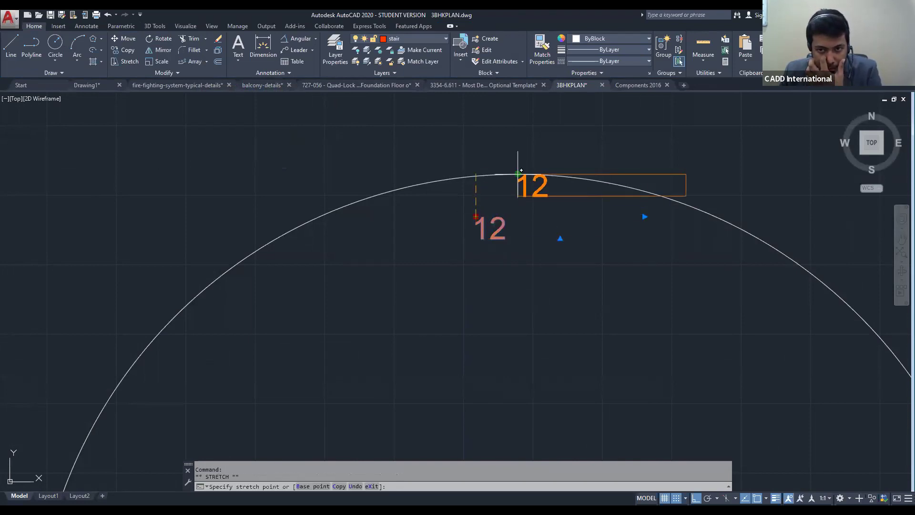
left_click(518, 217)
key("Escape")
key("Escape")
left_click(543, 228)
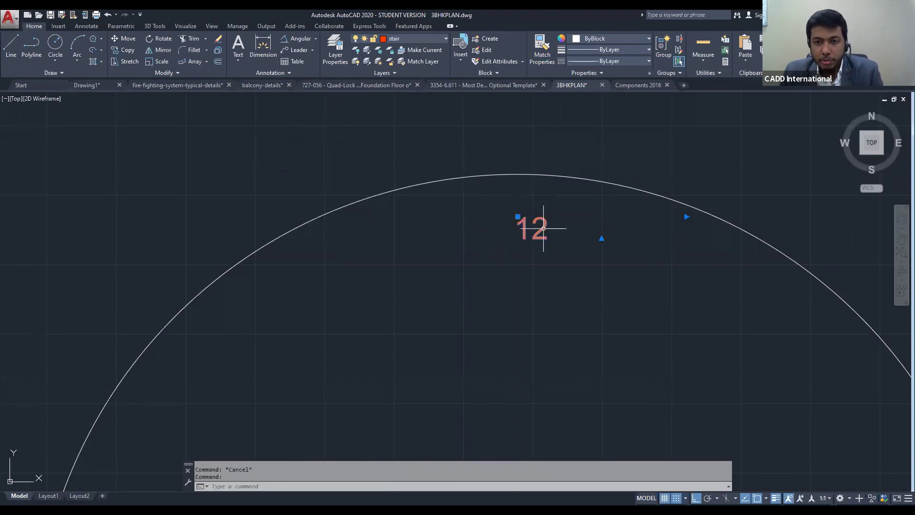
type("m")
key("Return")
scroll(530, 204, "up", 5)
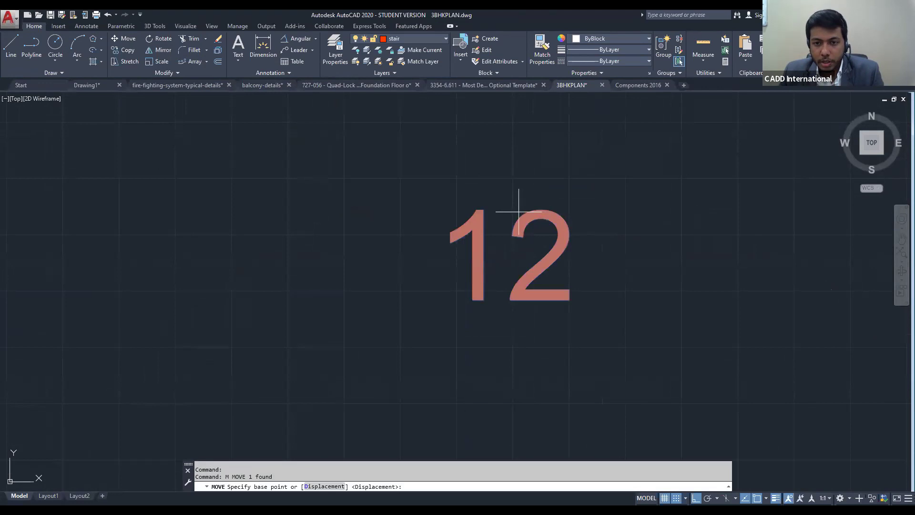
left_click(509, 210)
scroll(453, 276, "down", 6)
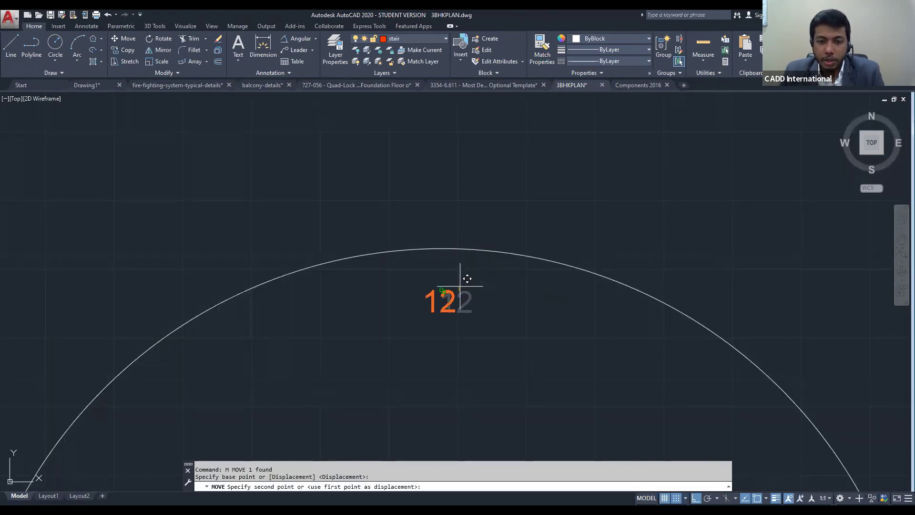
key("Escape")
key("Escape")
scroll(545, 245, "down", 3)
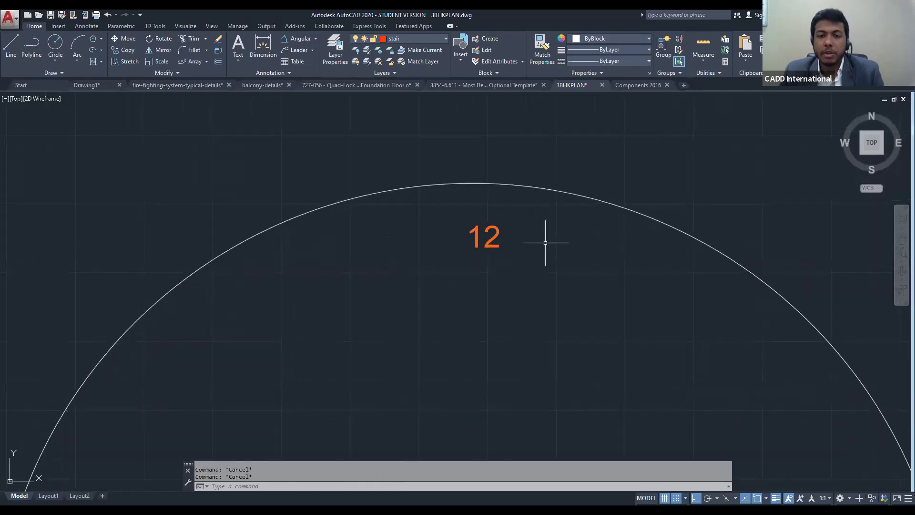
left_click(549, 270)
left_click(513, 233)
key("Escape")
key("Escape")
Try a height of 5000 for the text 12, raise it to 8000 and save the changes
left_click(527, 242)
double_click(521, 241)
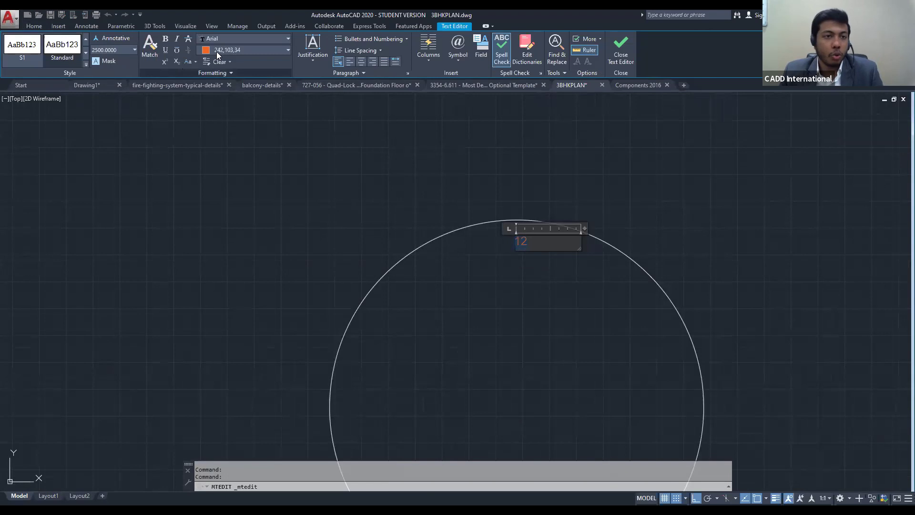
left_click_drag(126, 50, 59, 54)
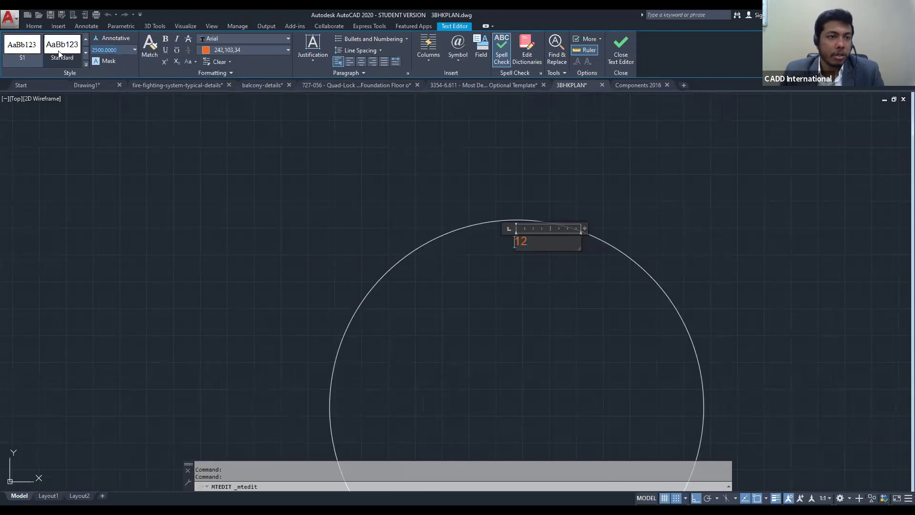
type("5000")
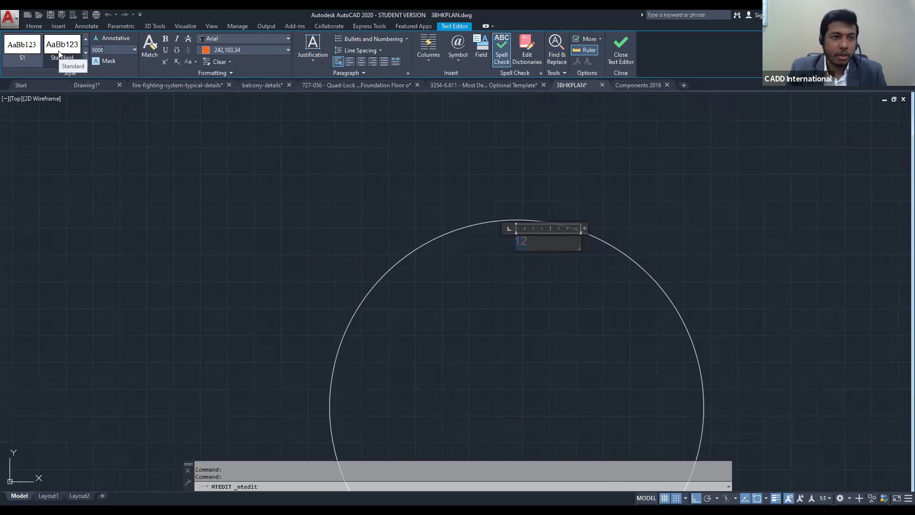
key("Return")
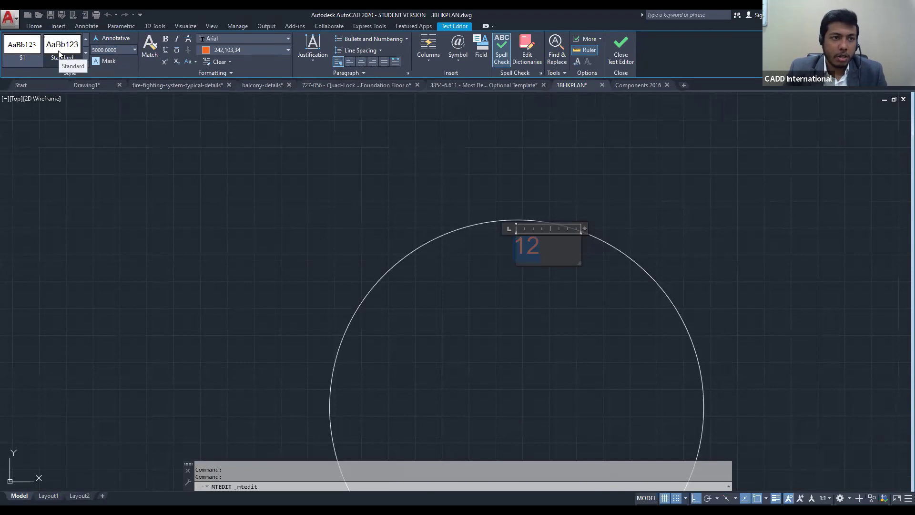
left_click(99, 47)
type("8000")
key("Return")
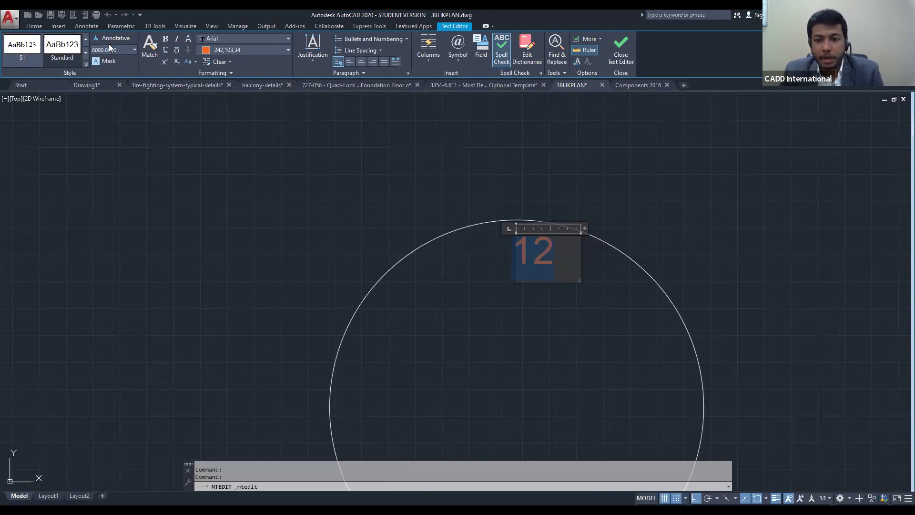
key("Escape")
key("Return")
Move the text 12 about 6262 units to the left so it sits centred below the circle's topmost point
left_click(539, 248)
left_click(516, 235)
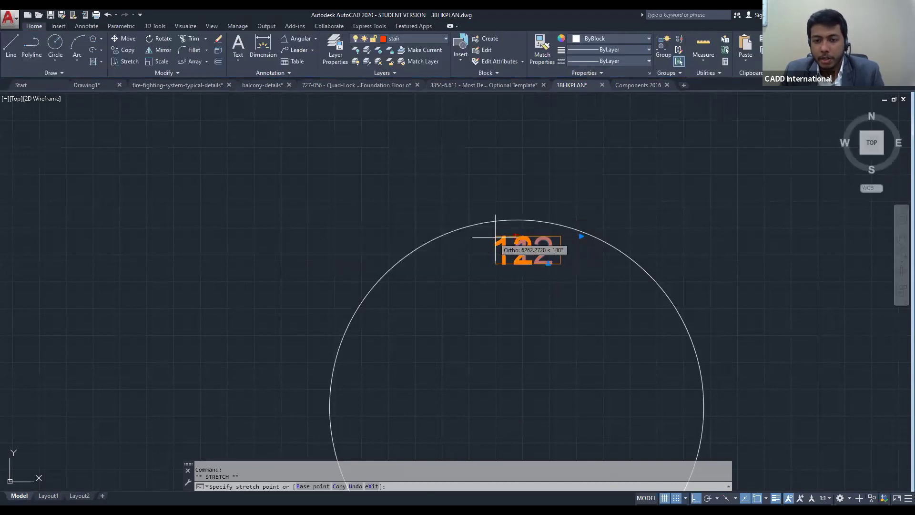
left_click(496, 236)
key("Escape")
middle_click_drag(538, 327, 526, 274)
key("Escape")
left_click(516, 192)
key("Escape")
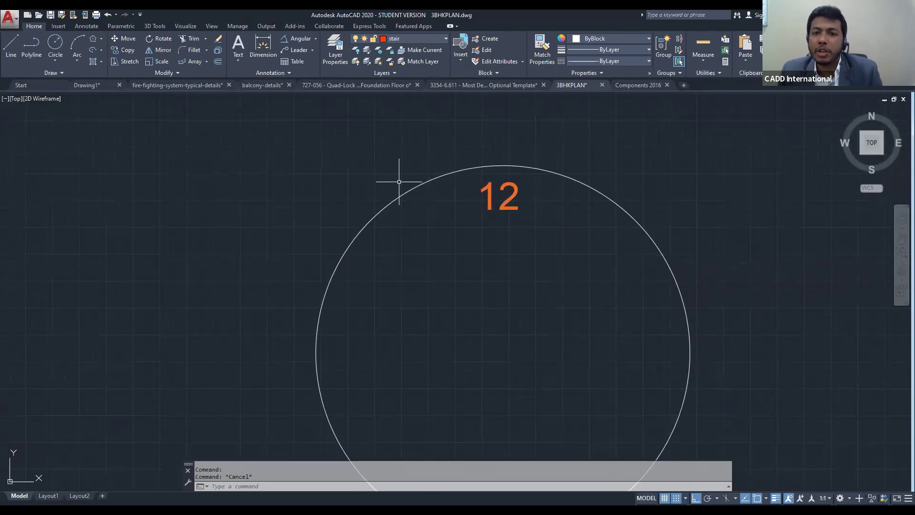
Create a polar array of the text 12 around the circle's centre with item rotation turned off
left_click(511, 193)
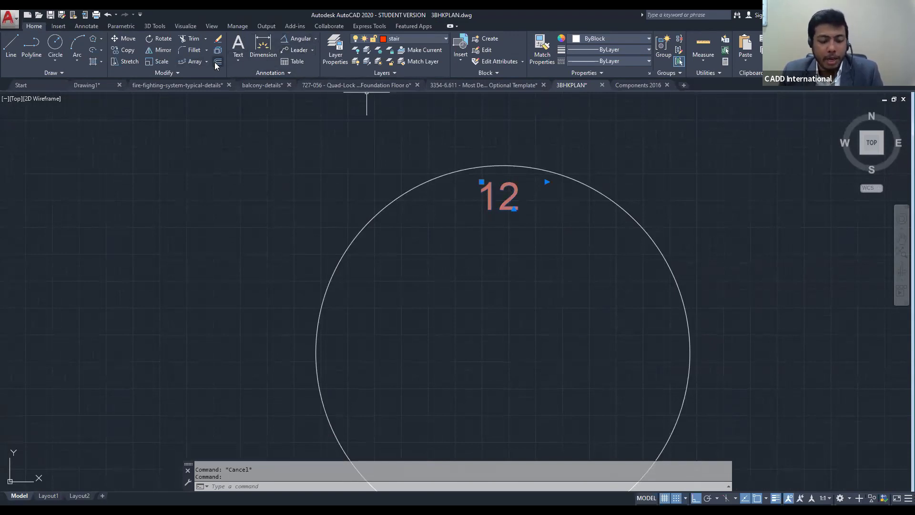
type("ar")
key("Return")
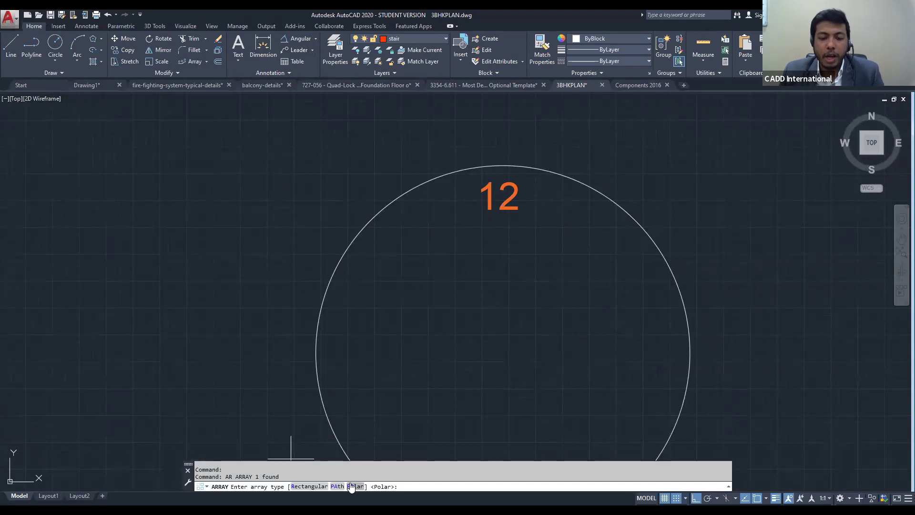
left_click(351, 486)
scroll(503, 365, "down", 1)
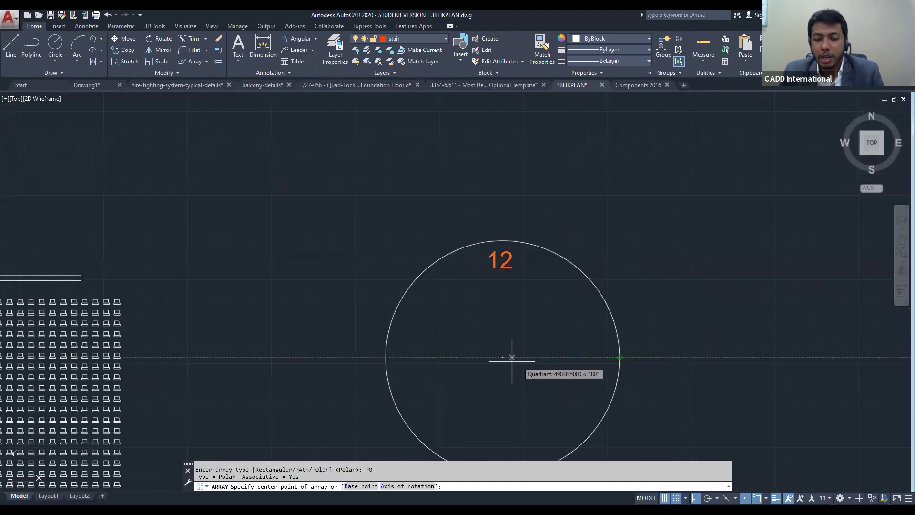
scroll(504, 362, "up", 3)
scroll(481, 349, "down", 3)
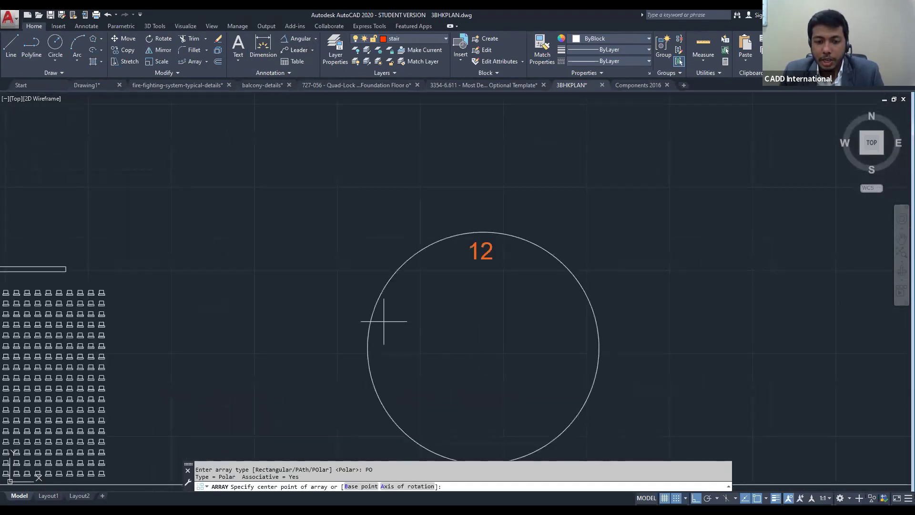
left_click(484, 348)
middle_click_drag(544, 342, 509, 299)
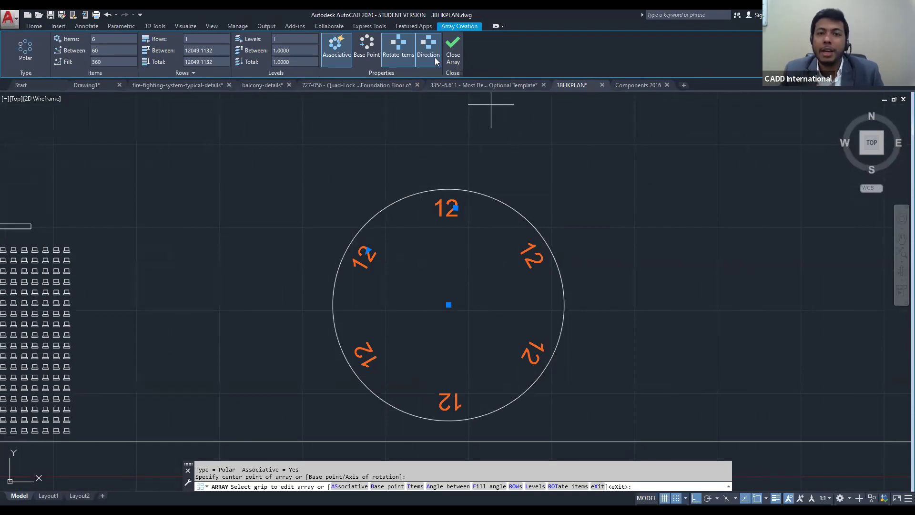
left_click(407, 51)
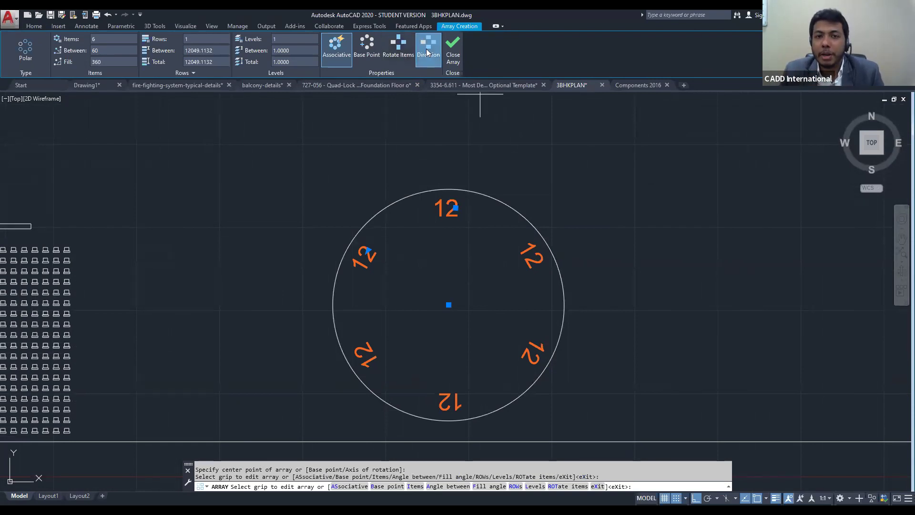
key("Escape")
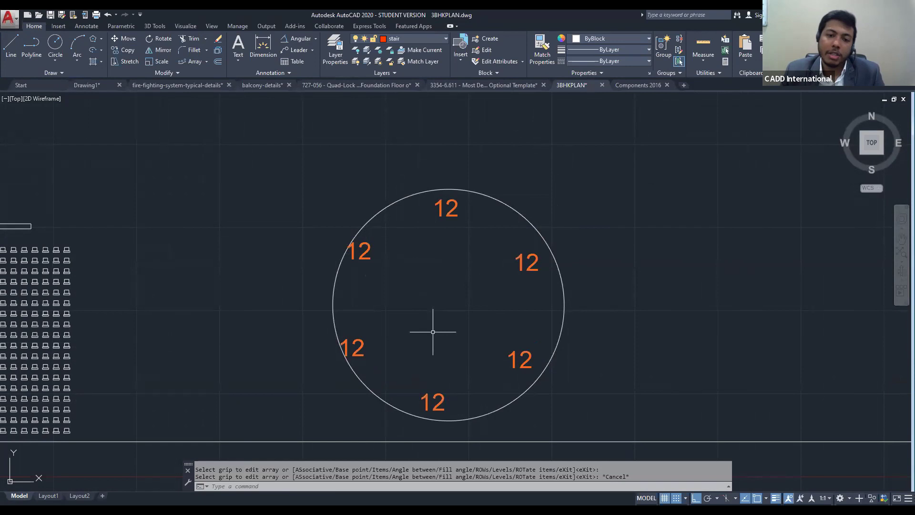
scroll(433, 332, "down", 5)
middle_click_drag(434, 332, 416, 294)
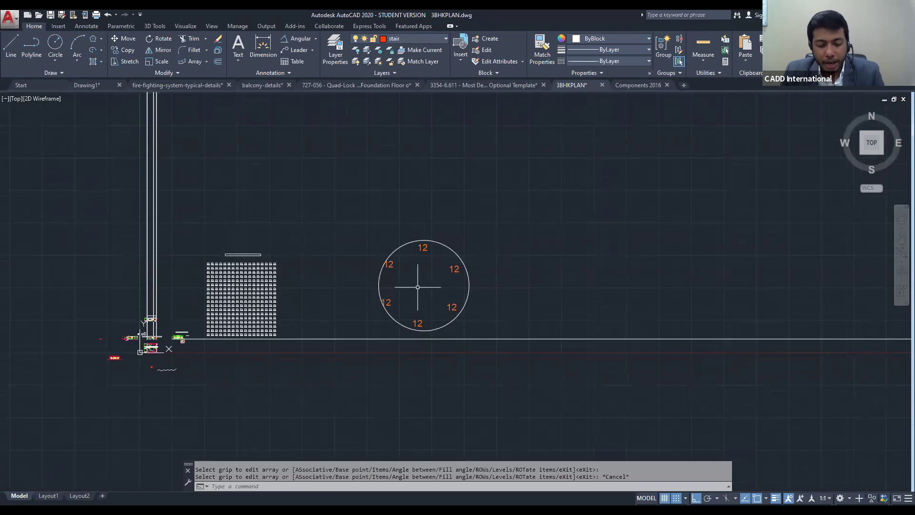
key("Escape")
key("Escape")
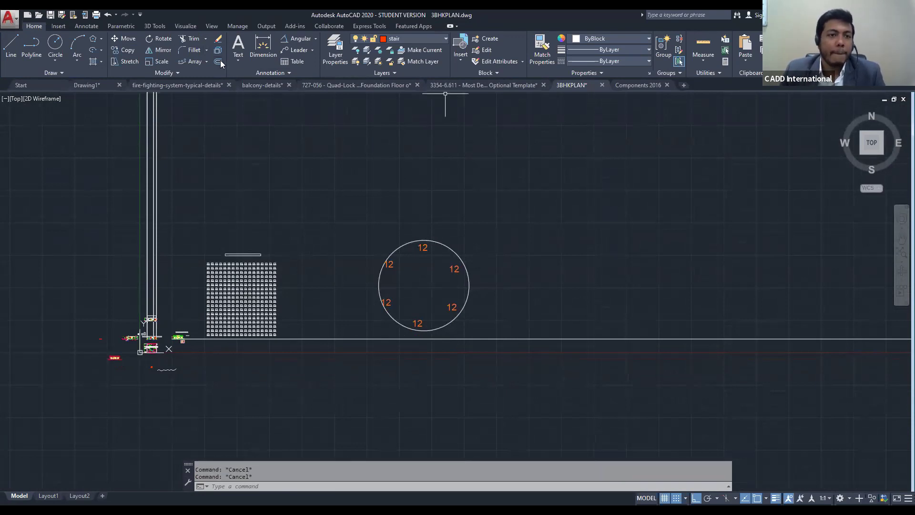
left_click(206, 62)
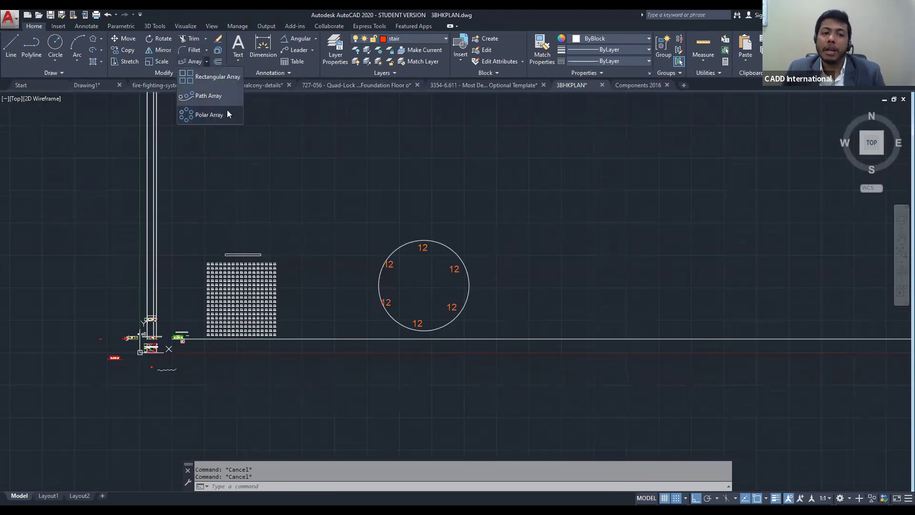
Turn Ortho off and move the red palm tree block to a spot just above the wavy curve
mouse_move(217, 353)
middle_mouse_down()
mouse_move(214, 333)
mouse_move(238, 294)
mouse_move(315, 235)
mouse_move(360, 222)
middle_mouse_up()
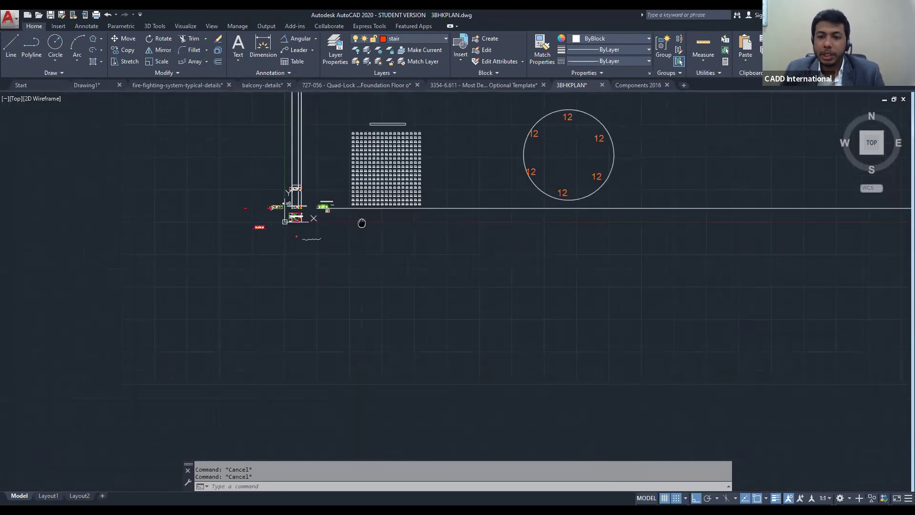
scroll(304, 239, "up", 4)
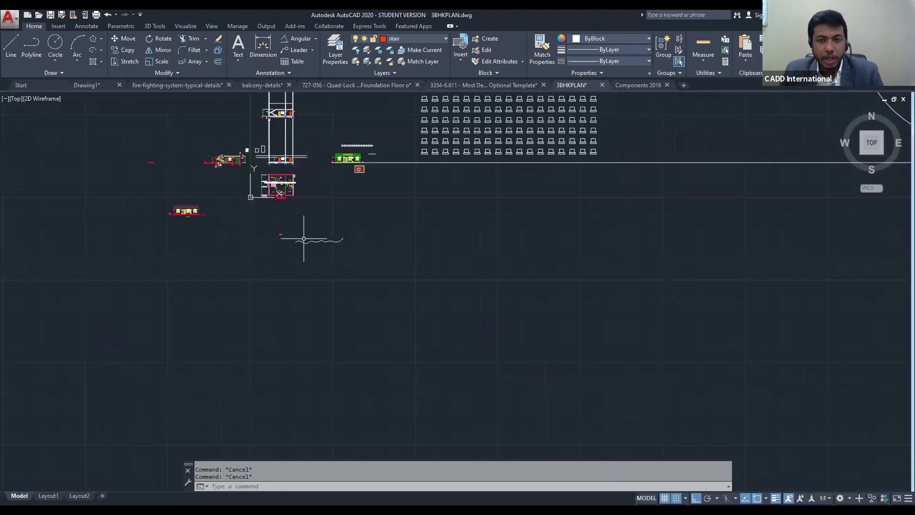
scroll(304, 238, "up", 1)
scroll(250, 246, "up", 3)
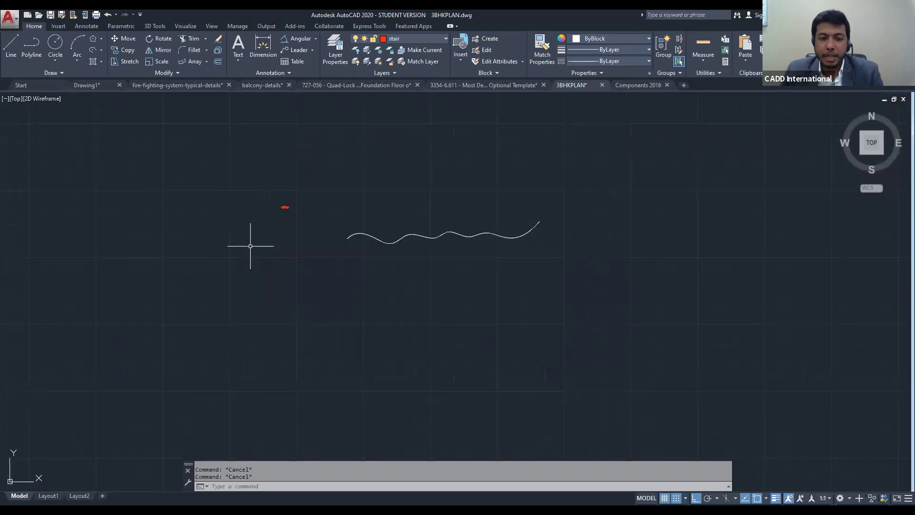
scroll(514, 205, "up", 4)
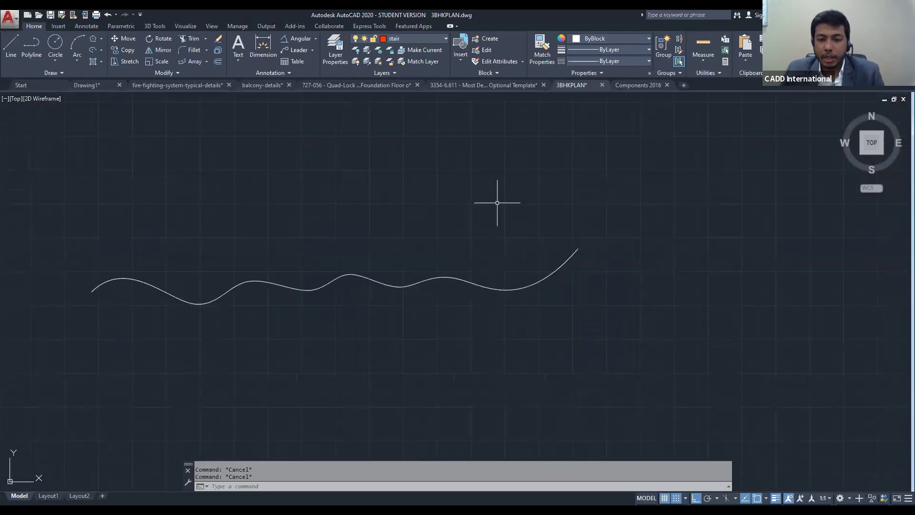
key("ctrl+3")
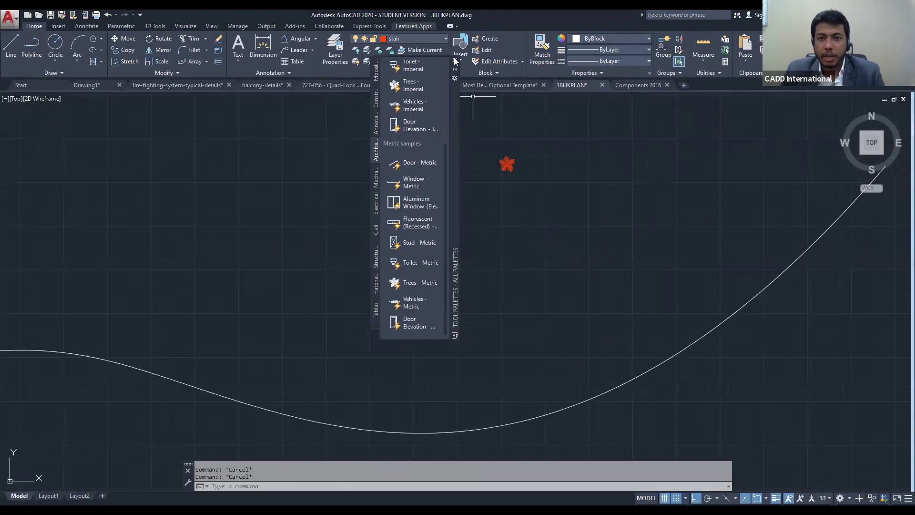
left_click(508, 163)
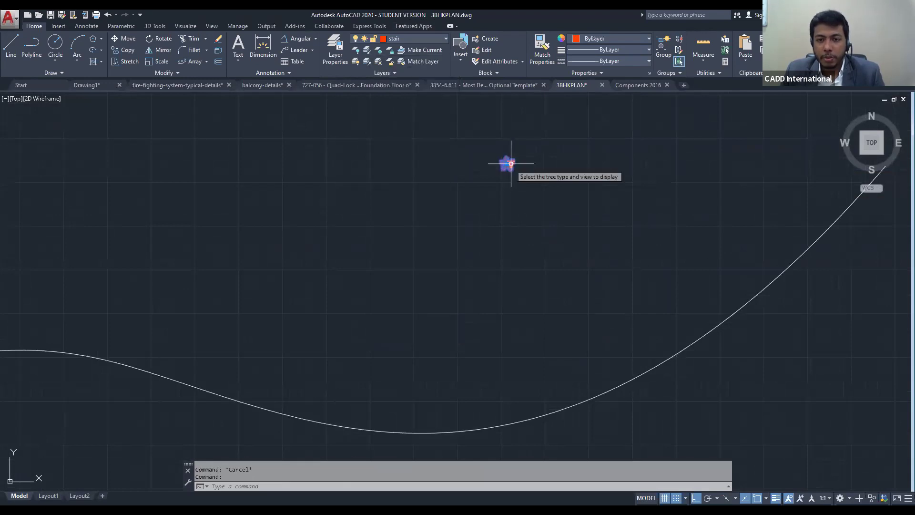
left_click(511, 163)
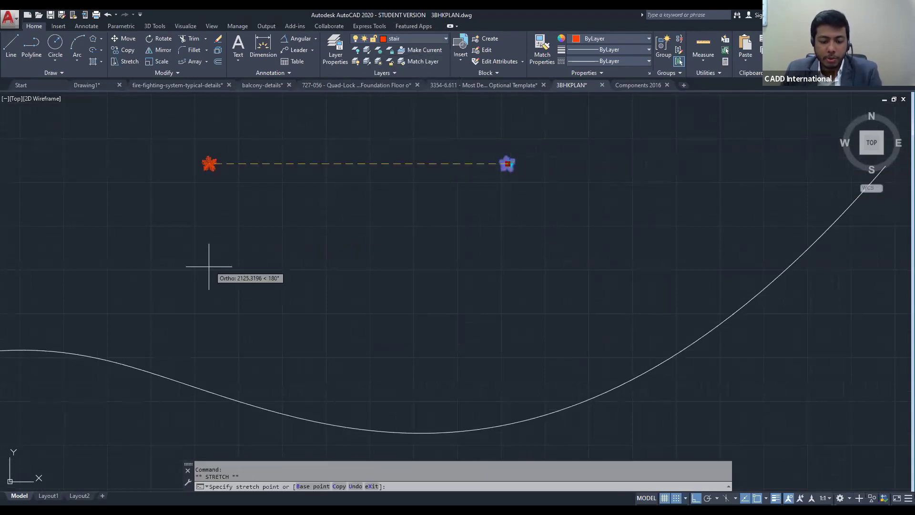
scroll(292, 286, "down", 2)
key("F8")
left_click(283, 284)
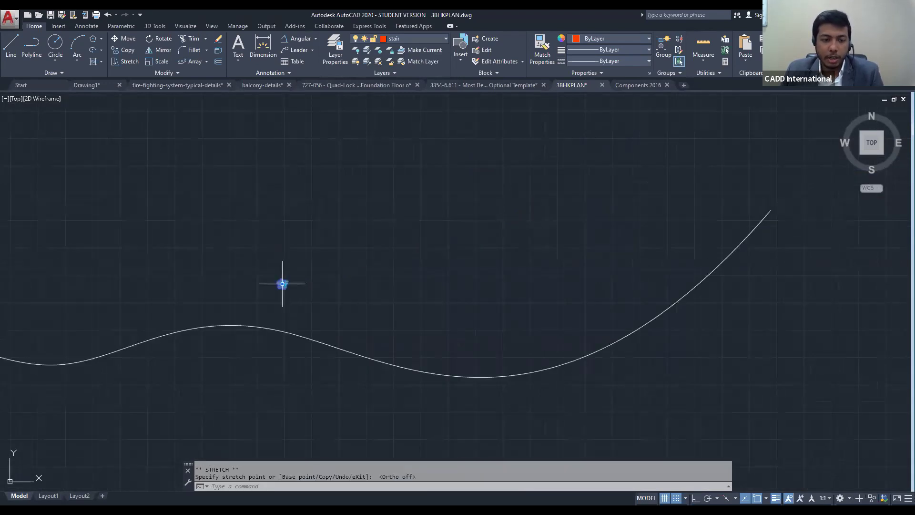
left_click(317, 263)
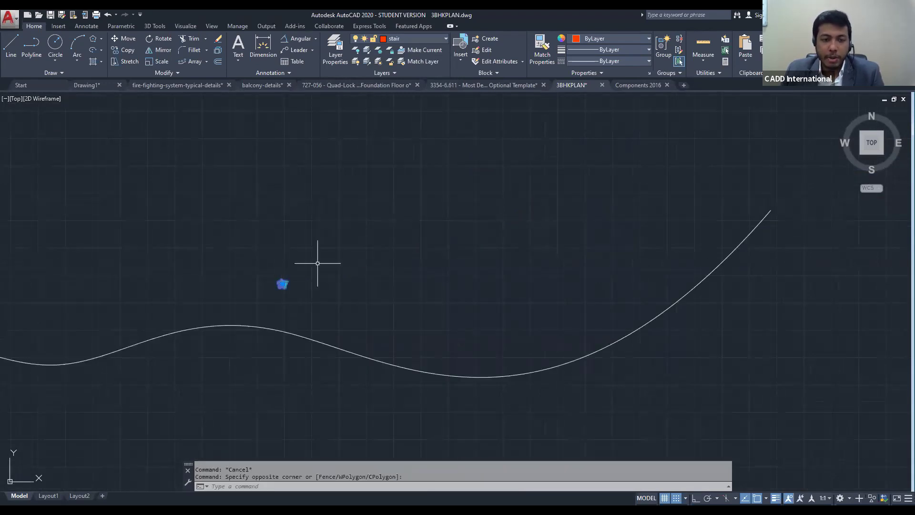
key("Escape")
Switch the palm tree block to its Palm (Elevation) representation
left_click(286, 285)
scroll(287, 286, "up", 8)
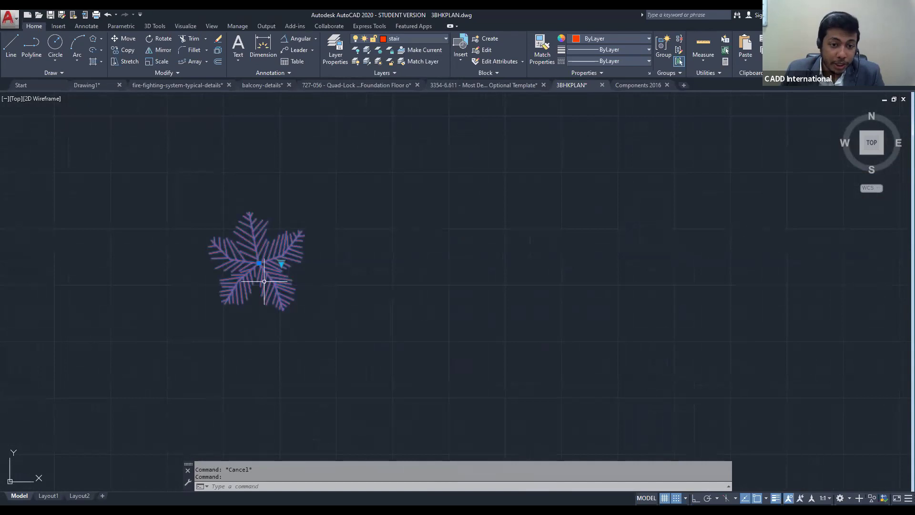
scroll(265, 281, "up", 4)
left_click(306, 238)
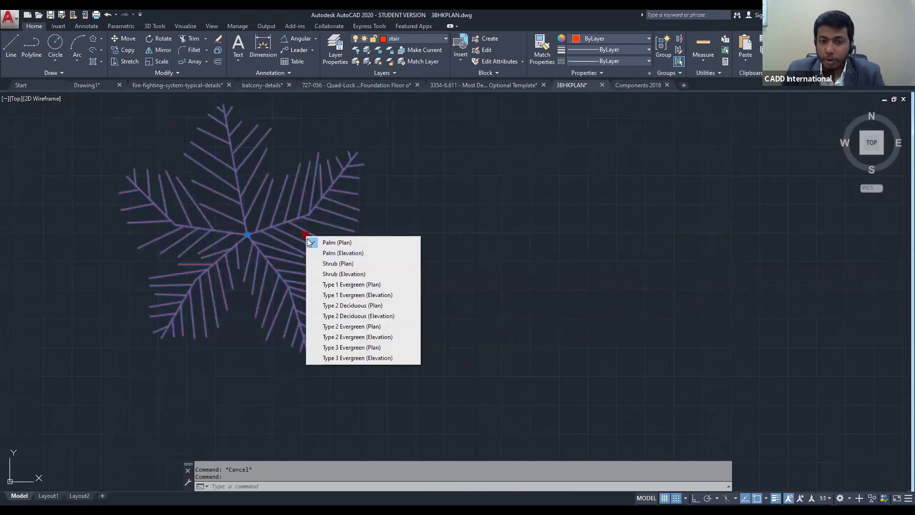
left_click(334, 253)
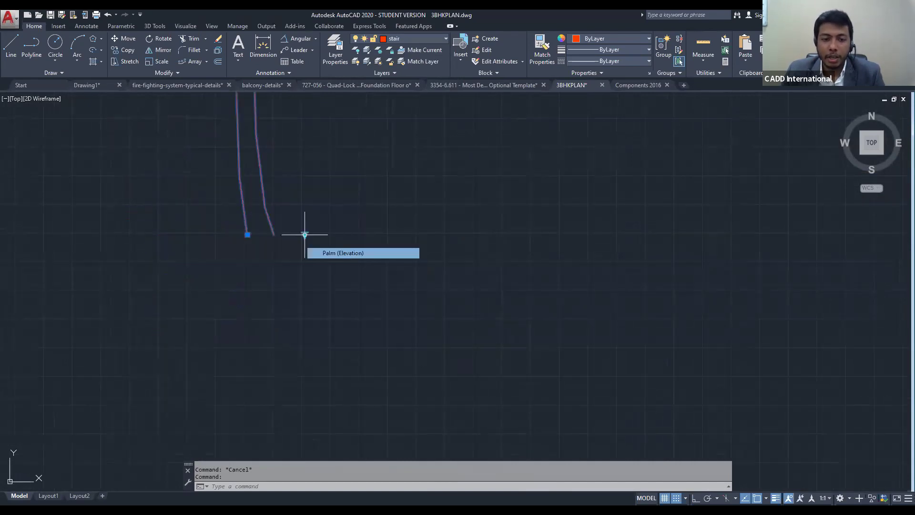
Move the palm tree by the base of its trunk onto the wavy curve, just past the crest
scroll(413, 255, "down", 7)
left_click(343, 207)
type("m")
key("space")
scroll(384, 258, "up", 7)
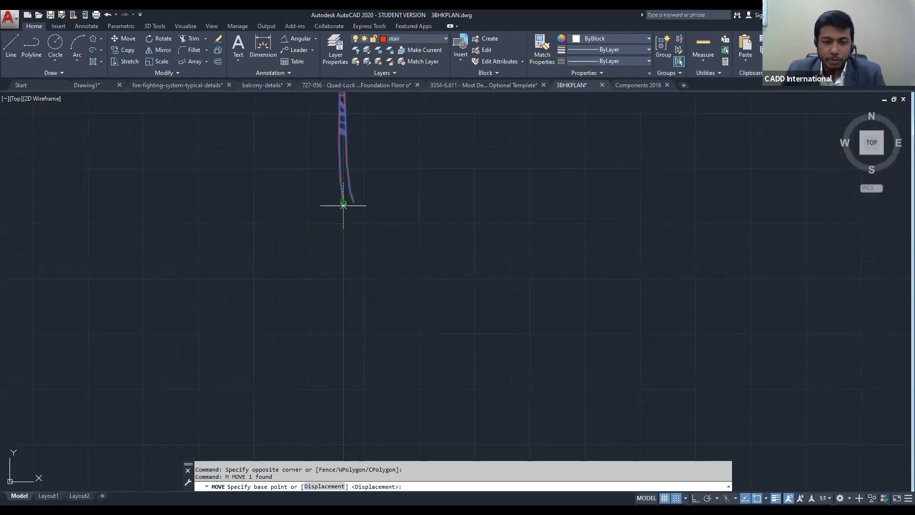
left_click(343, 205)
scroll(408, 227, "down", 7)
left_click(408, 247)
key("Escape")
key("Escape")
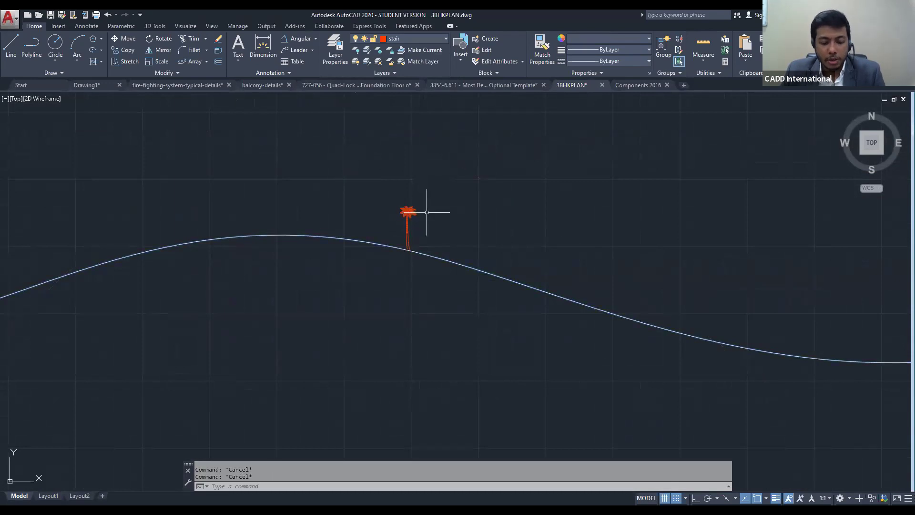
Create a path array of the palm tree using the wavy curve as the path
left_click(427, 212)
left_click(409, 228)
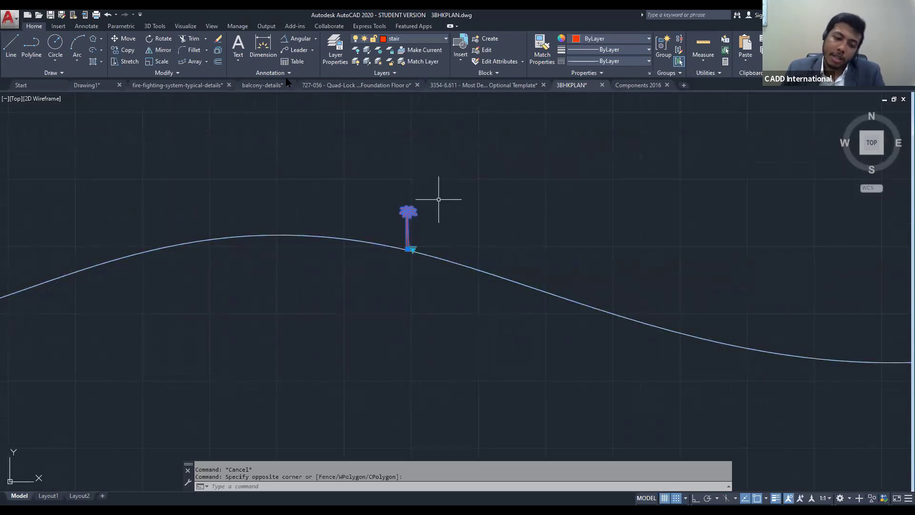
type("a")
key("Return")
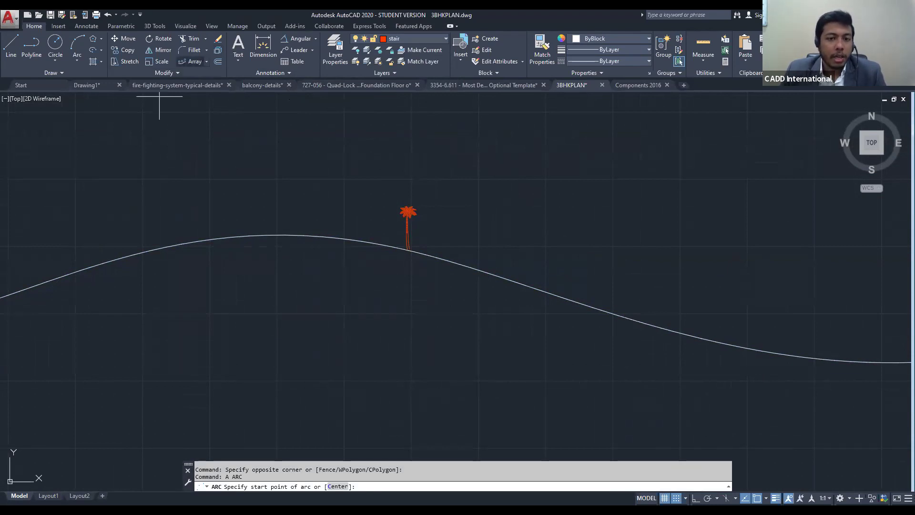
key("Escape")
left_click(207, 61)
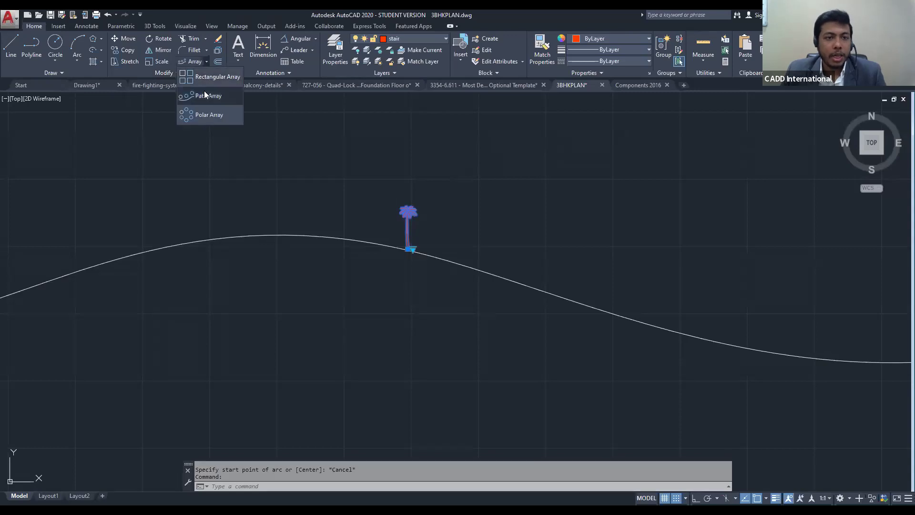
left_click(206, 95)
left_click(315, 236)
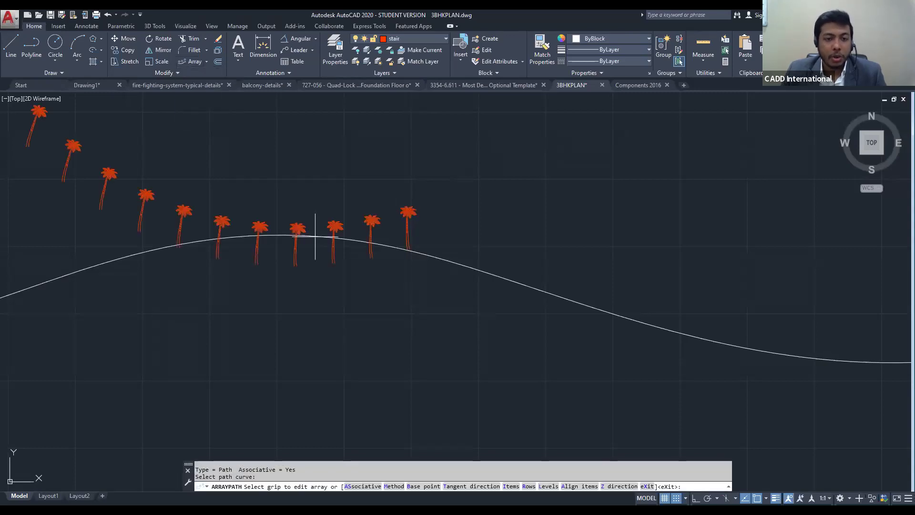
scroll(315, 236, "down", 5)
scroll(273, 241, "down", 4)
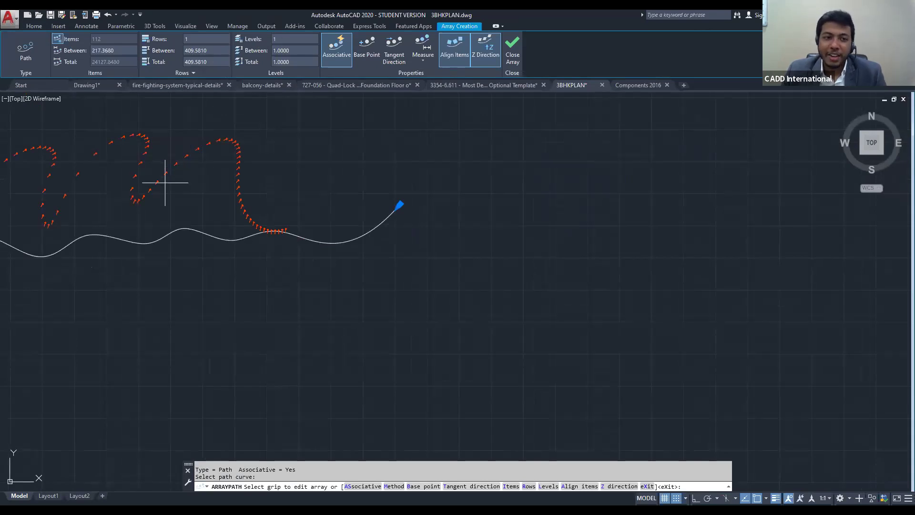
key("Escape")
Turn off Align Items for the palm tree array and pick a new array base point near the curve
left_click(207, 148)
left_click(394, 47)
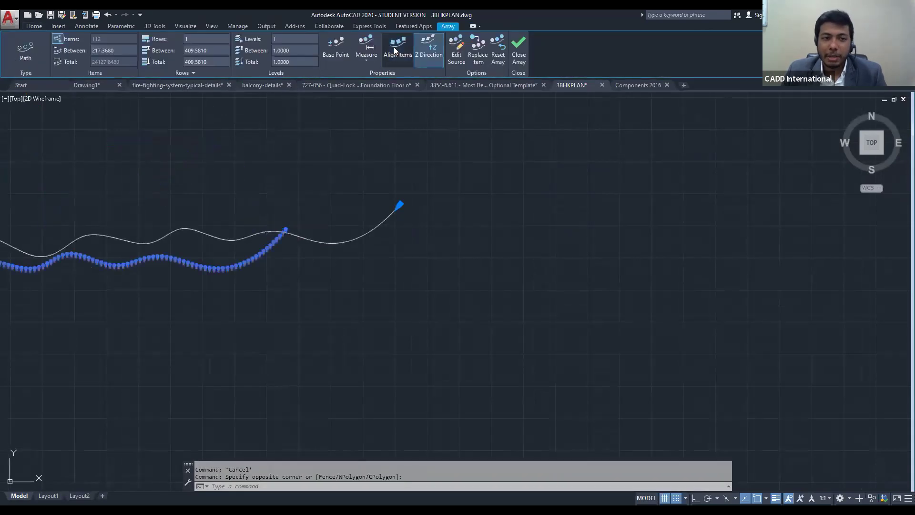
left_click(335, 48)
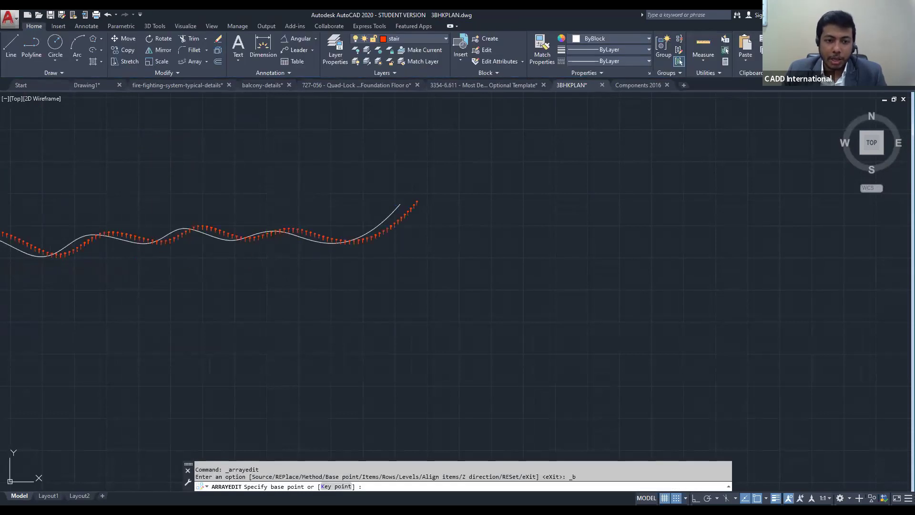
left_click(243, 237)
scroll(241, 235, "up", 6)
scroll(462, 195, "down", 6)
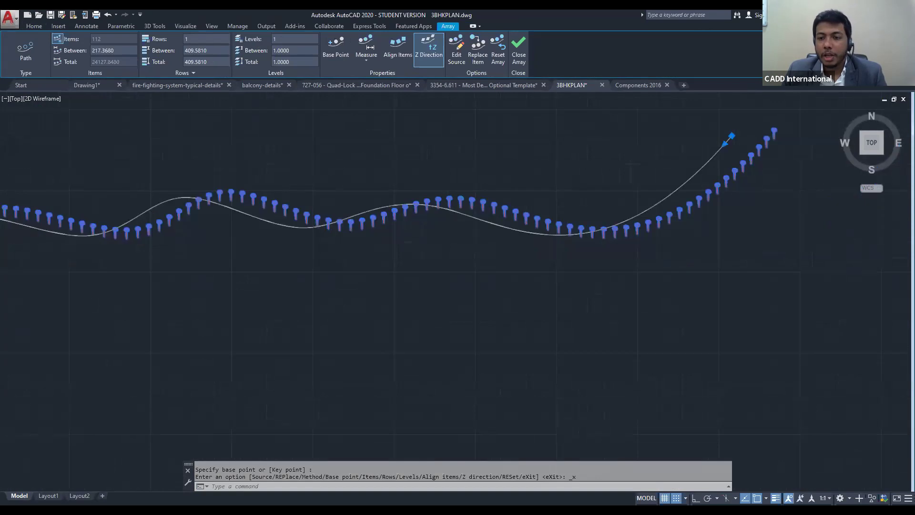
key("Escape")
key("Escape")
Set the spacing between the palm trees in the path array to 1500
scroll(483, 190, "up", 6)
left_click(492, 180)
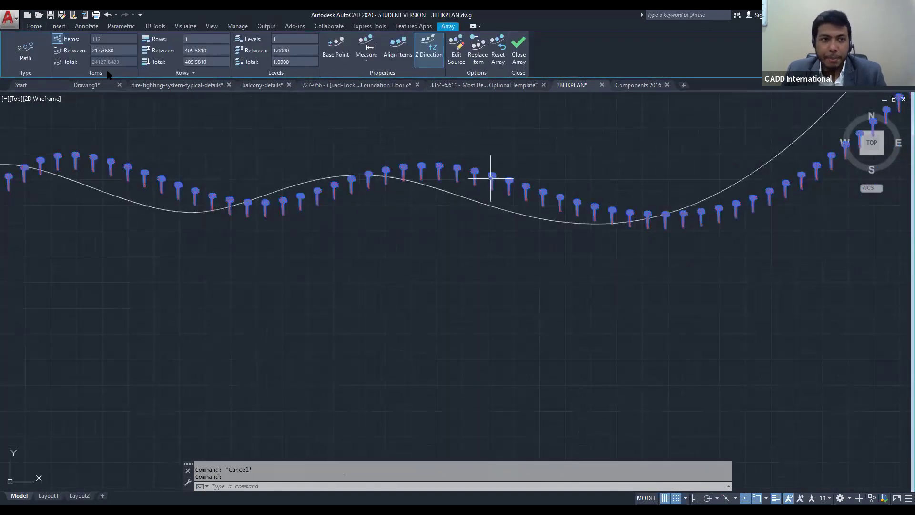
left_click_drag(114, 51, 80, 53)
type("8")
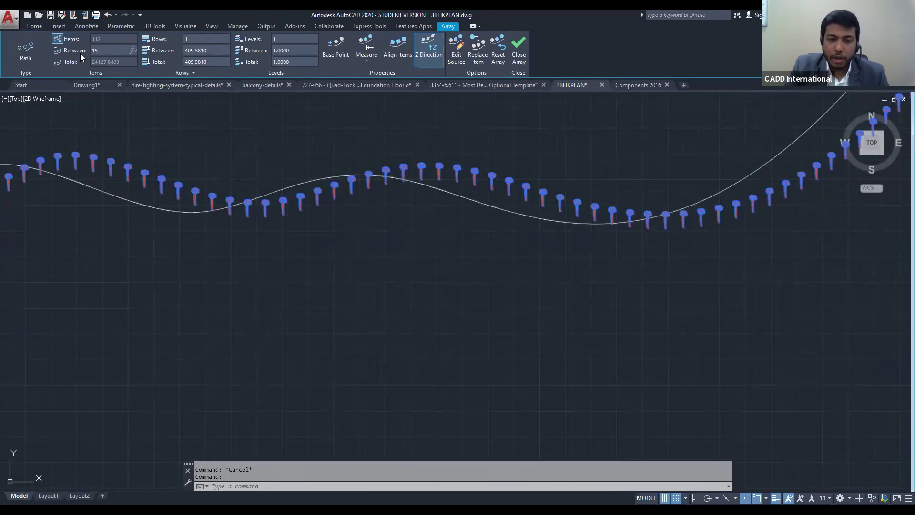
type("500")
key("Return")
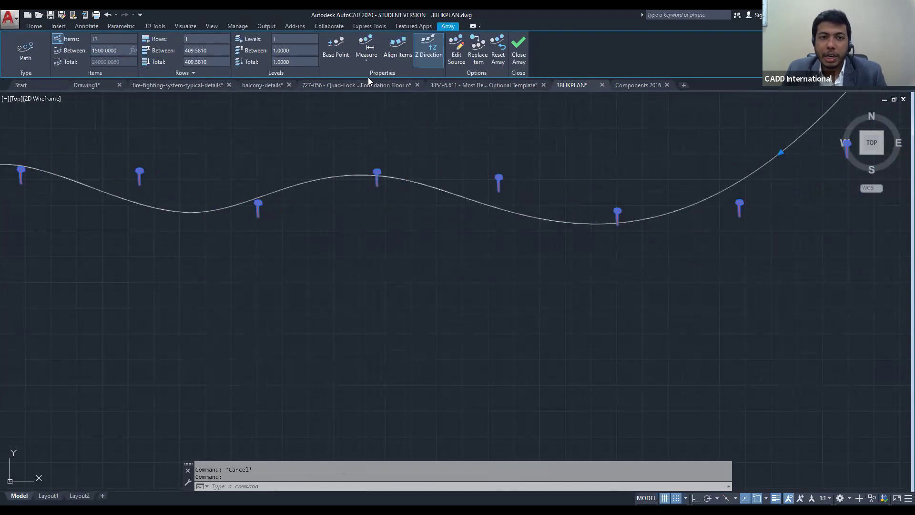
Redefine the palm tree array's base point at a point on the curve's crest and deselect the array
left_click(337, 54)
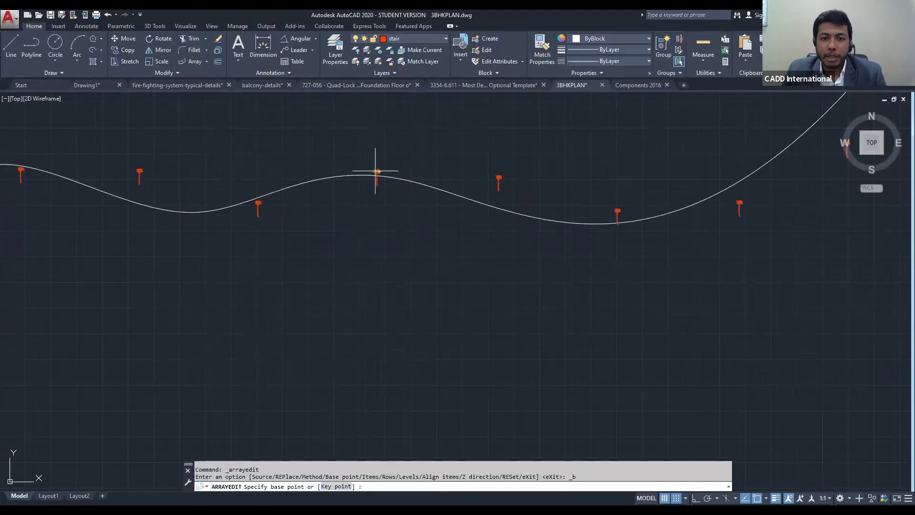
left_click(350, 176)
scroll(350, 176, "down", 4)
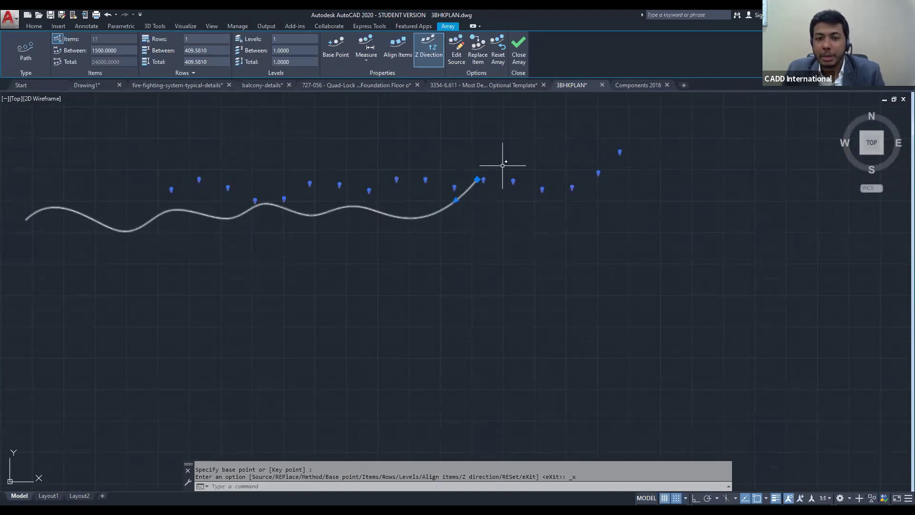
left_click(477, 179)
key("Escape")
key("Escape")
key("Escape")
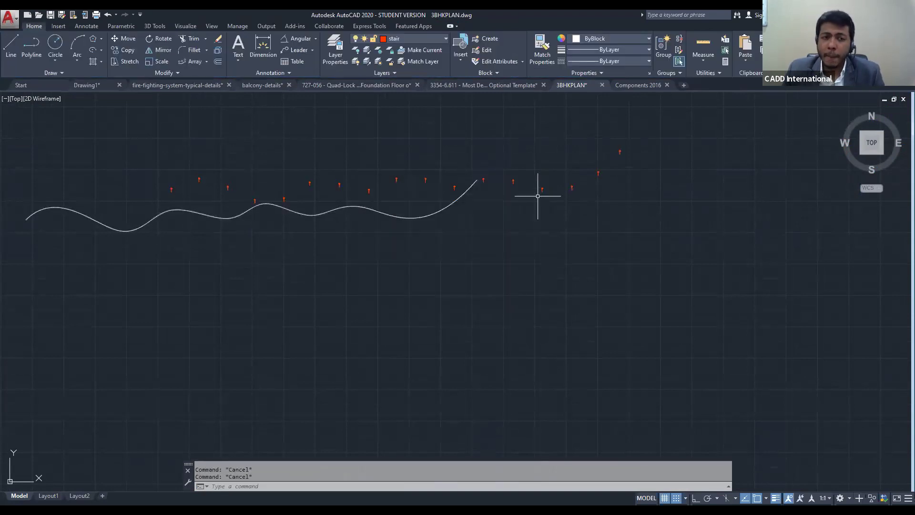
Open the additional drawing tools with the curve and palm trees in view
scroll(538, 196, "down", 2)
scroll(537, 201, "down", 4)
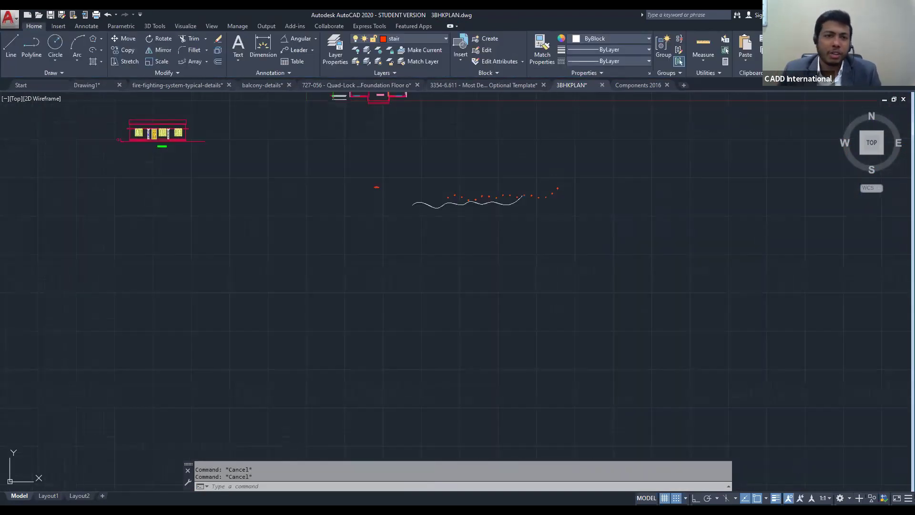
middle_click_drag(536, 201, 511, 230)
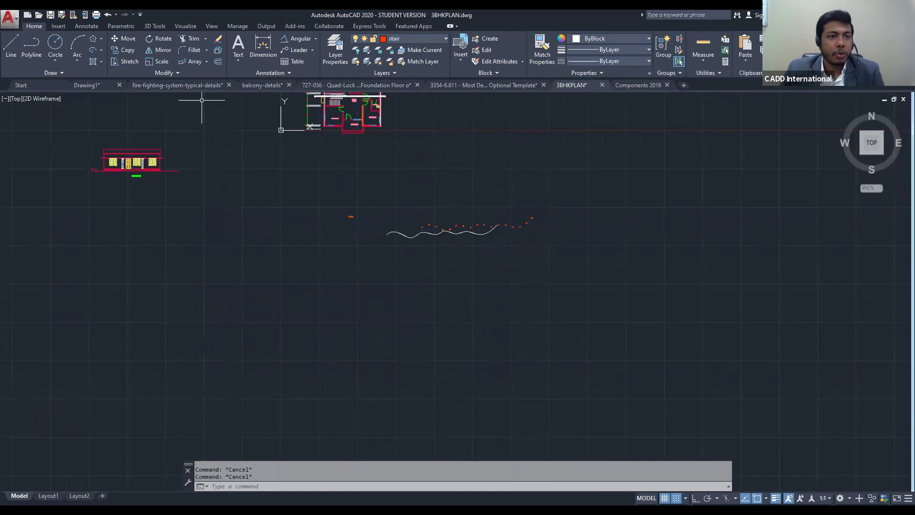
left_click(101, 61)
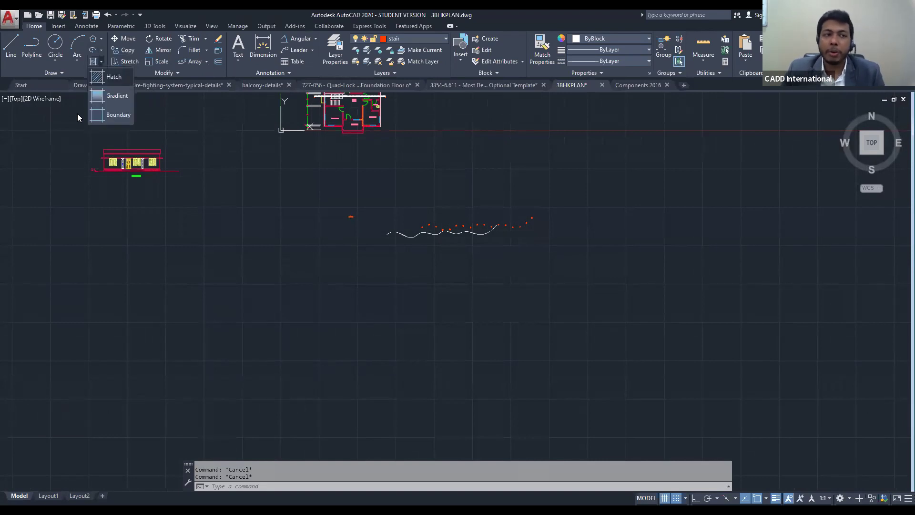
left_click(58, 74)
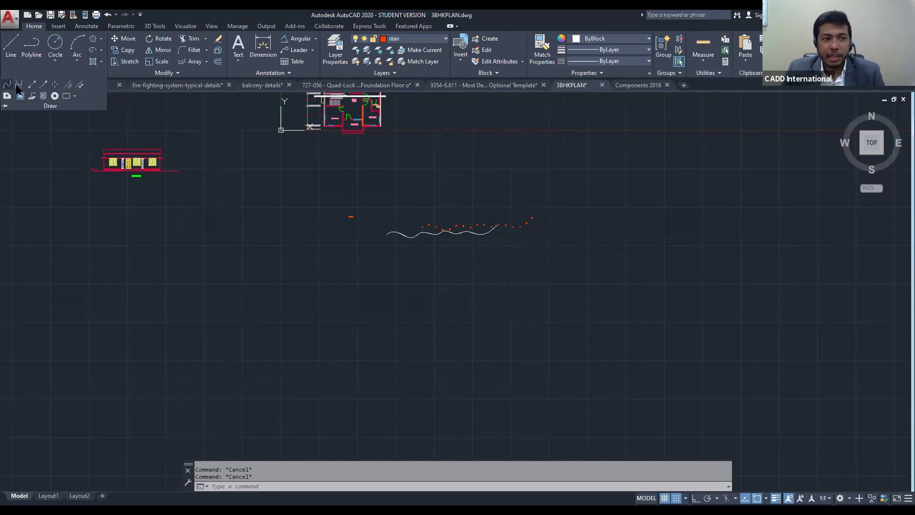